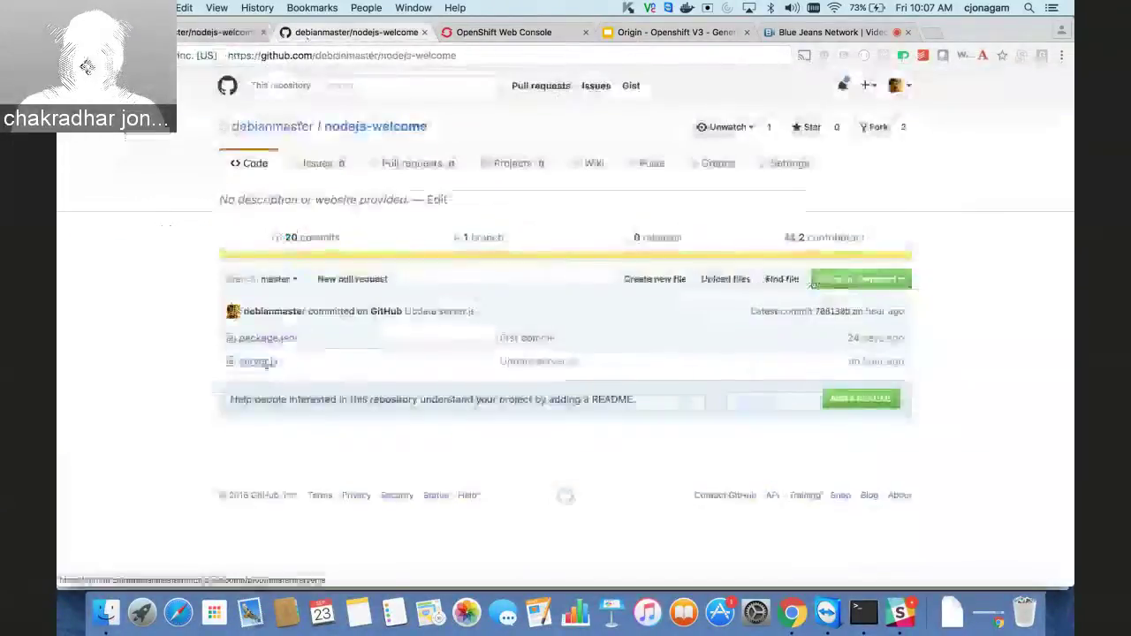
- Open server.js and highlight the /healthz route, its healthy check and the 404 status
{"action": "left_click", "coordinate": [258, 361]}
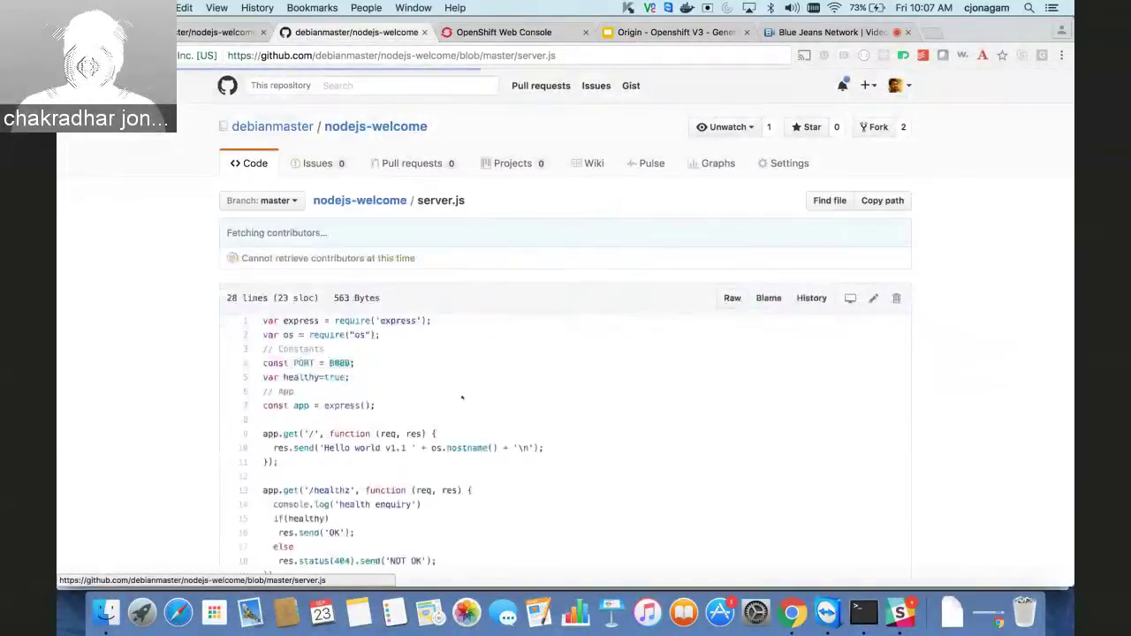
{"action": "scroll", "coordinate": [462, 398], "scroll_direction": "down", "scroll_amount": 5}
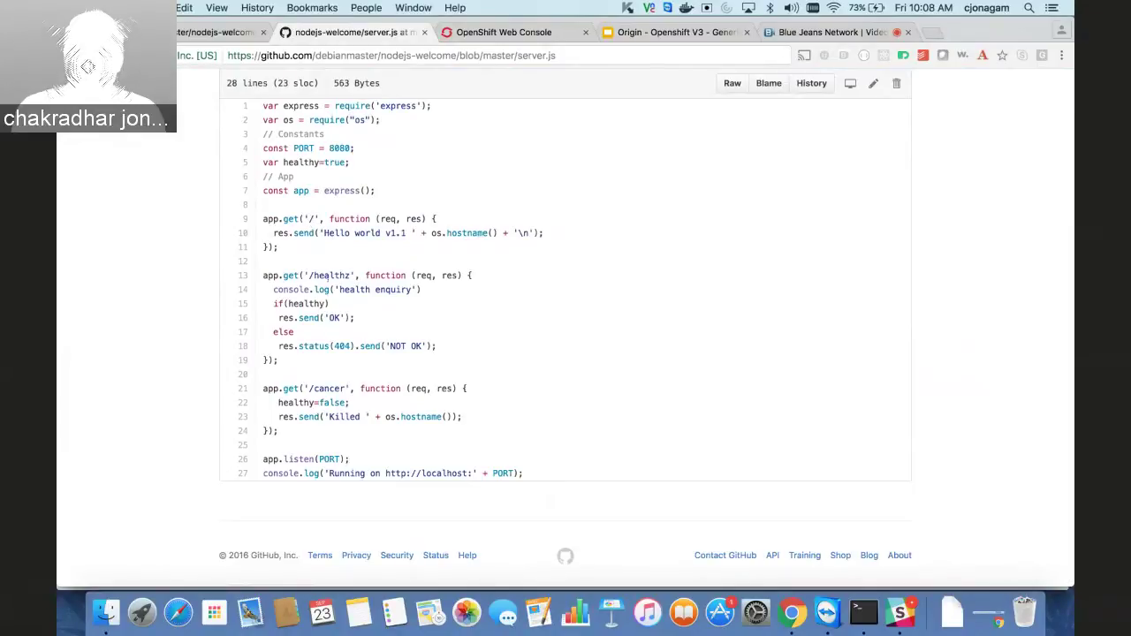
{"action": "double_click", "coordinate": [327, 278]}
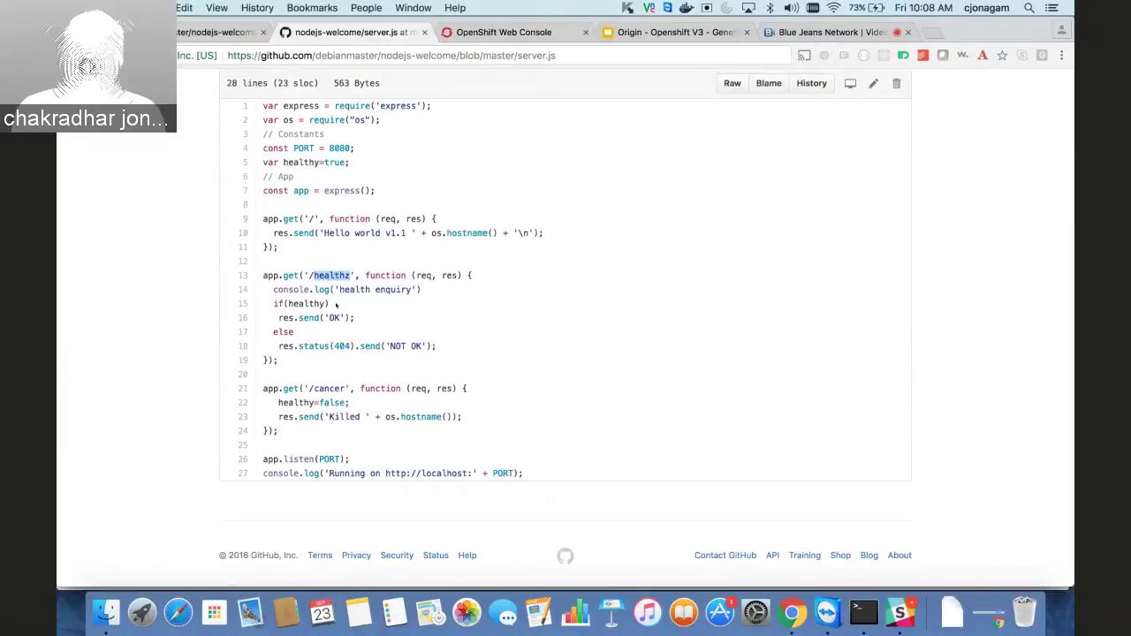
{"action": "left_click", "coordinate": [277, 320]}
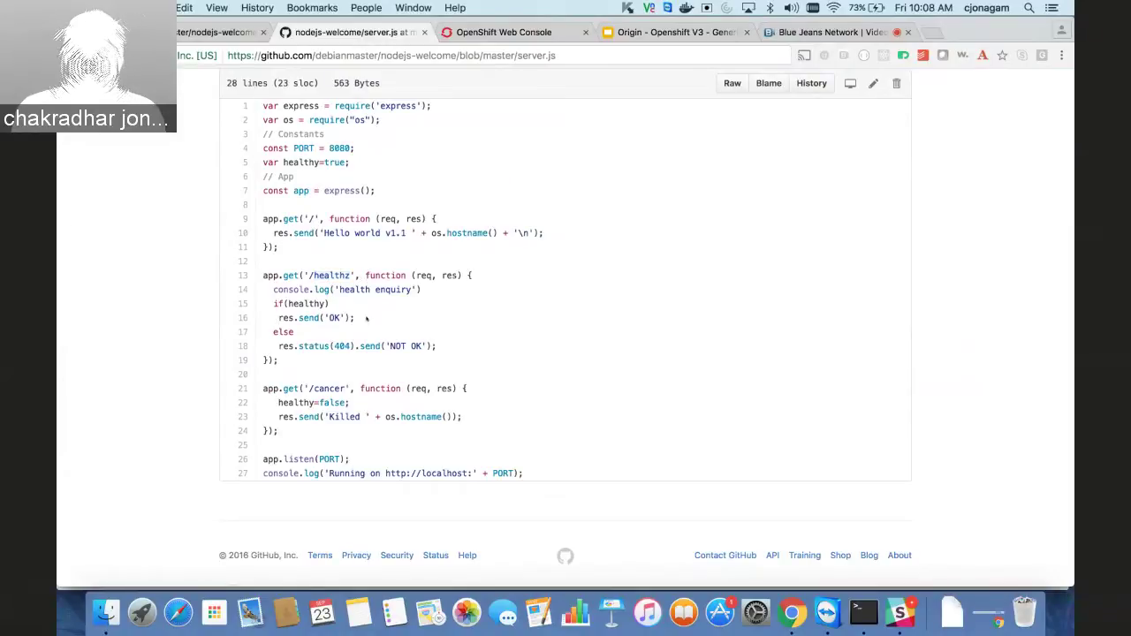
{"action": "double_click", "coordinate": [316, 276]}
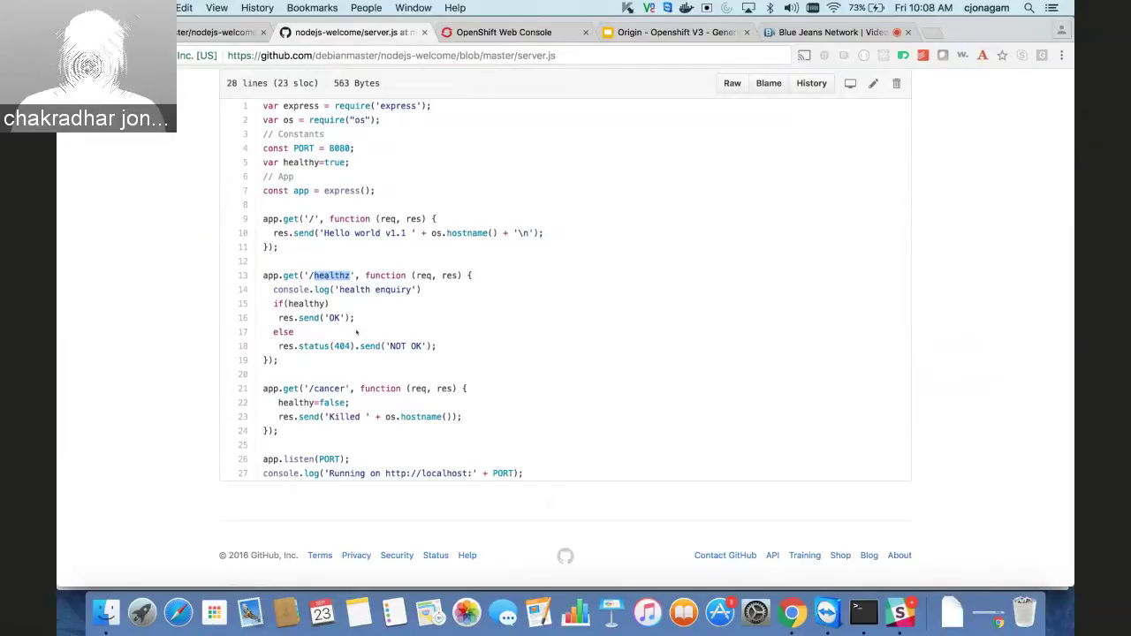
{"action": "double_click", "coordinate": [306, 304]}
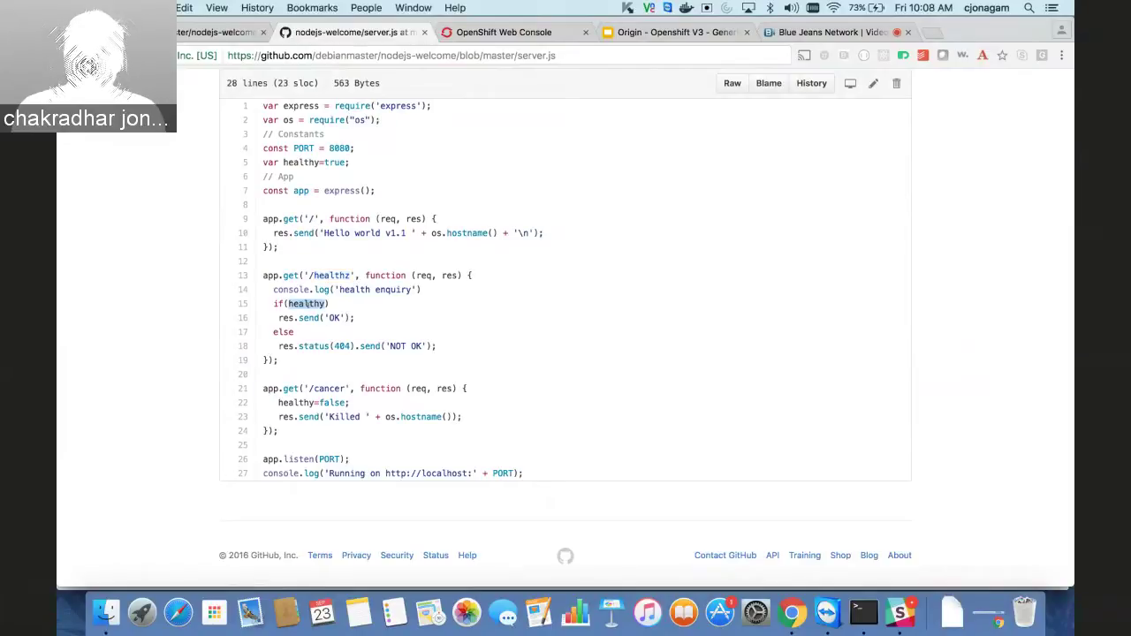
{"action": "double_click", "coordinate": [342, 347]}
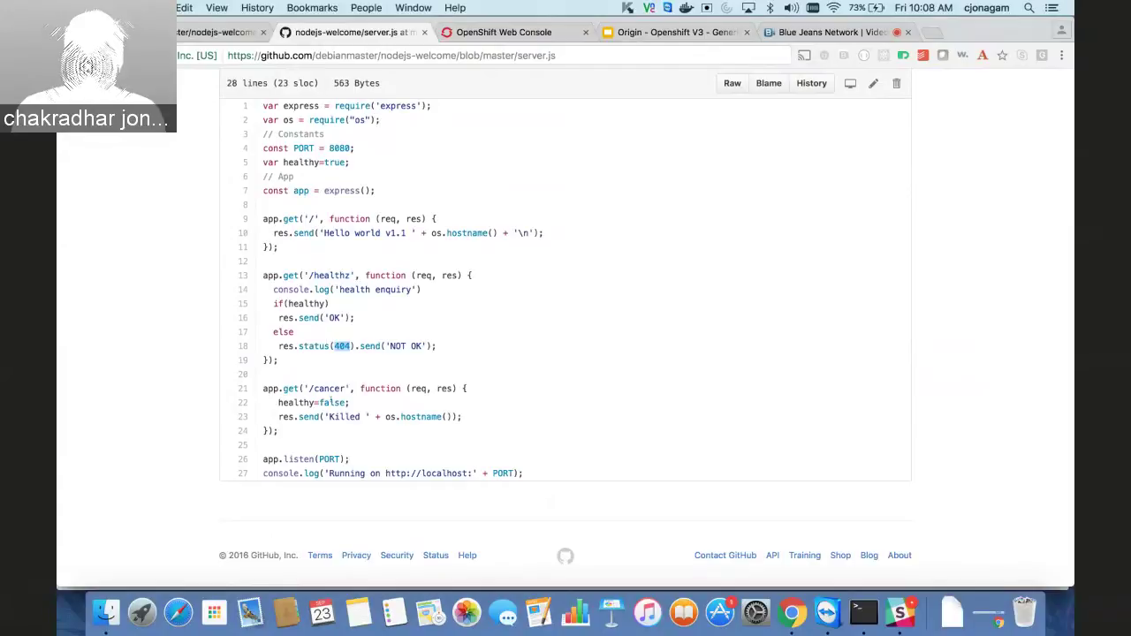
- Highlight the /cancer route's healthy=false statement, then show the nodejs-welcome Docker Hub page
{"action": "left_click_drag", "start_coordinate": [276, 403], "coordinate": [363, 406]}
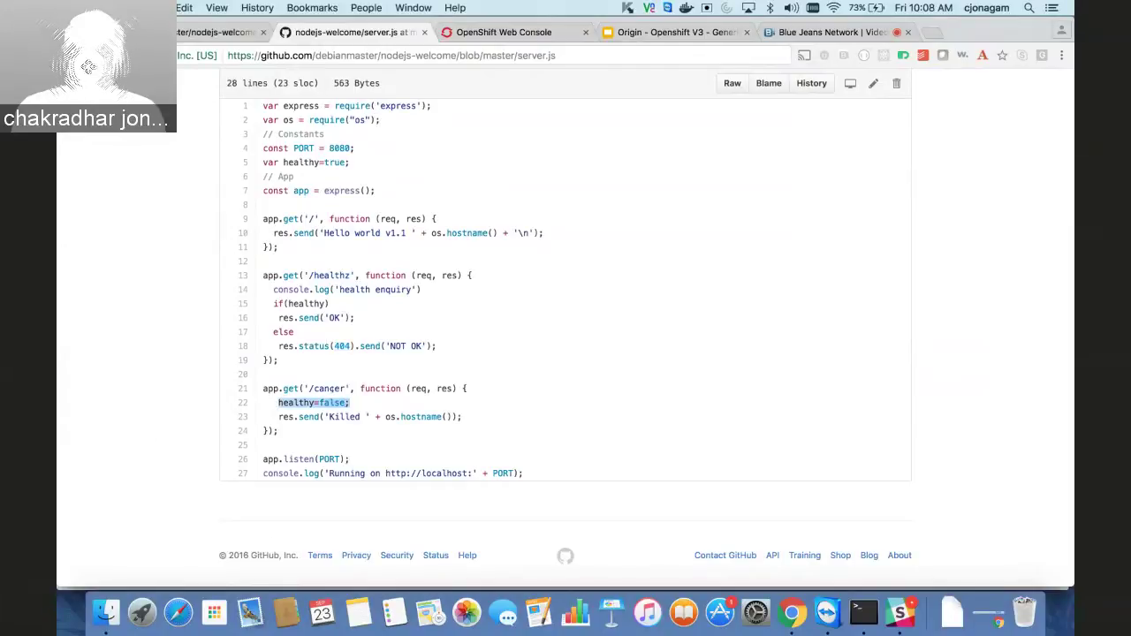
{"action": "double_click", "coordinate": [329, 389]}
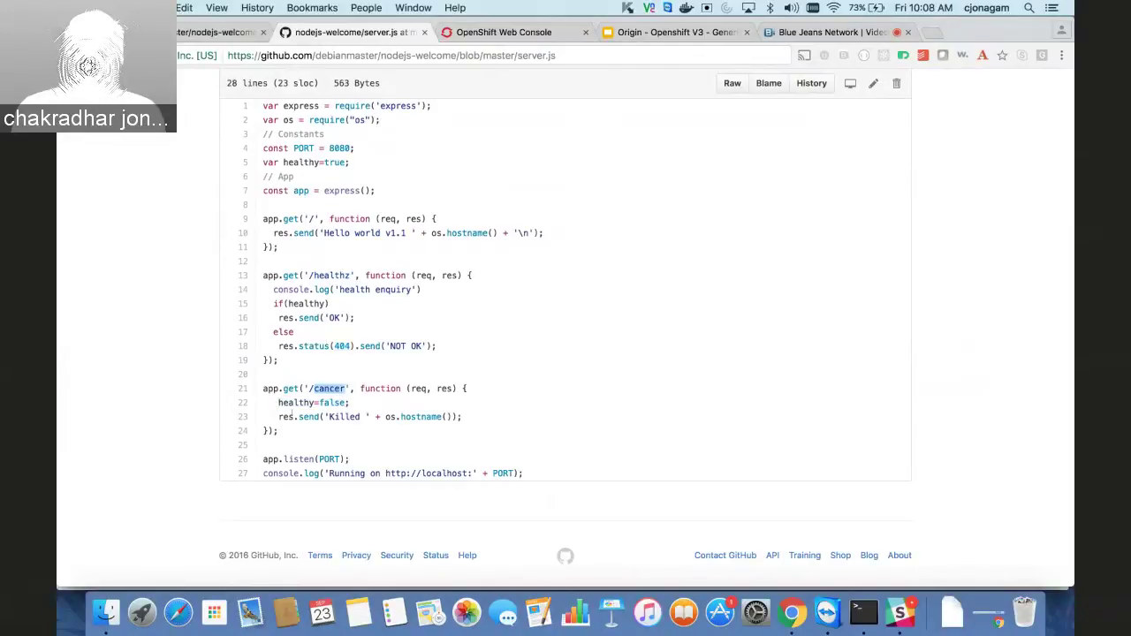
{"action": "left_click_drag", "start_coordinate": [273, 403], "coordinate": [376, 406]}
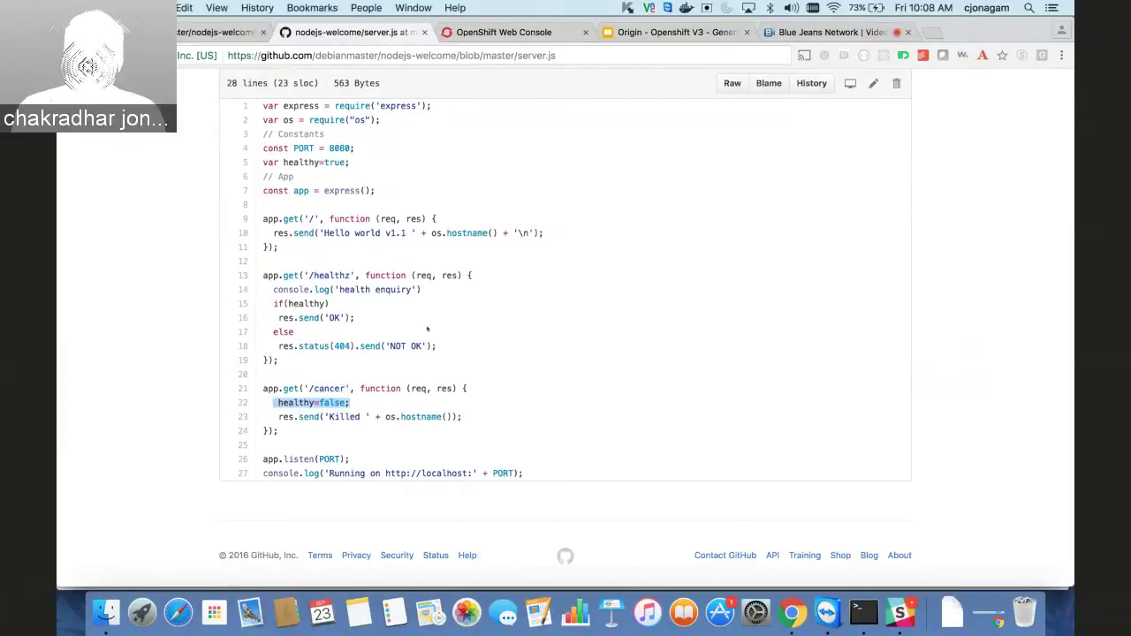
{"action": "scroll", "coordinate": [427, 328], "scroll_direction": "up", "scroll_amount": 2}
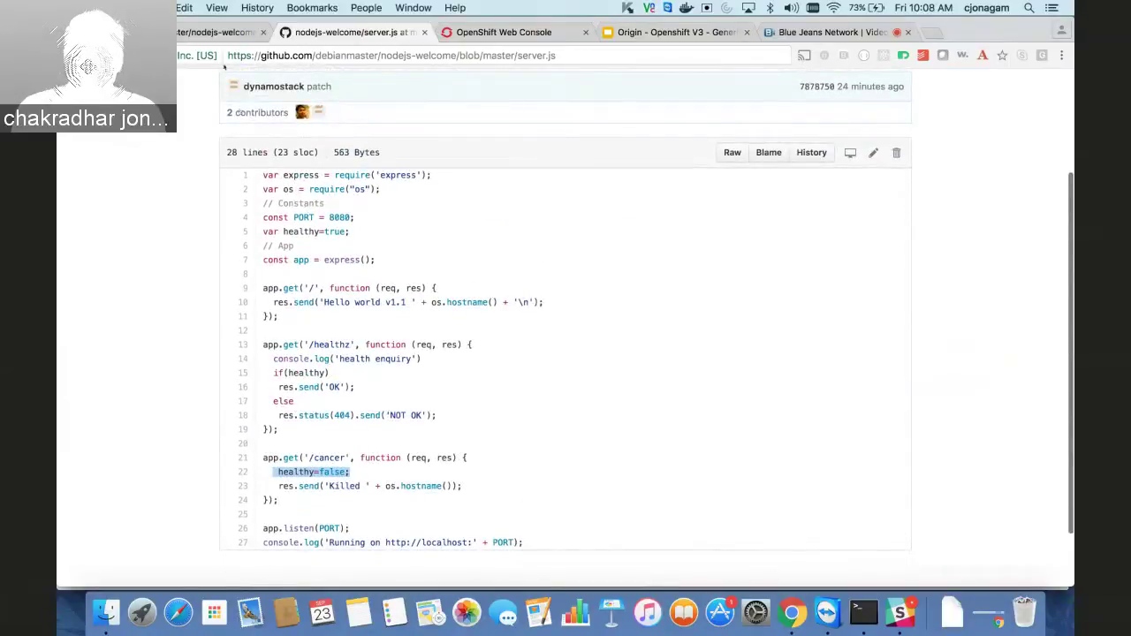
{"action": "left_click", "coordinate": [217, 32]}
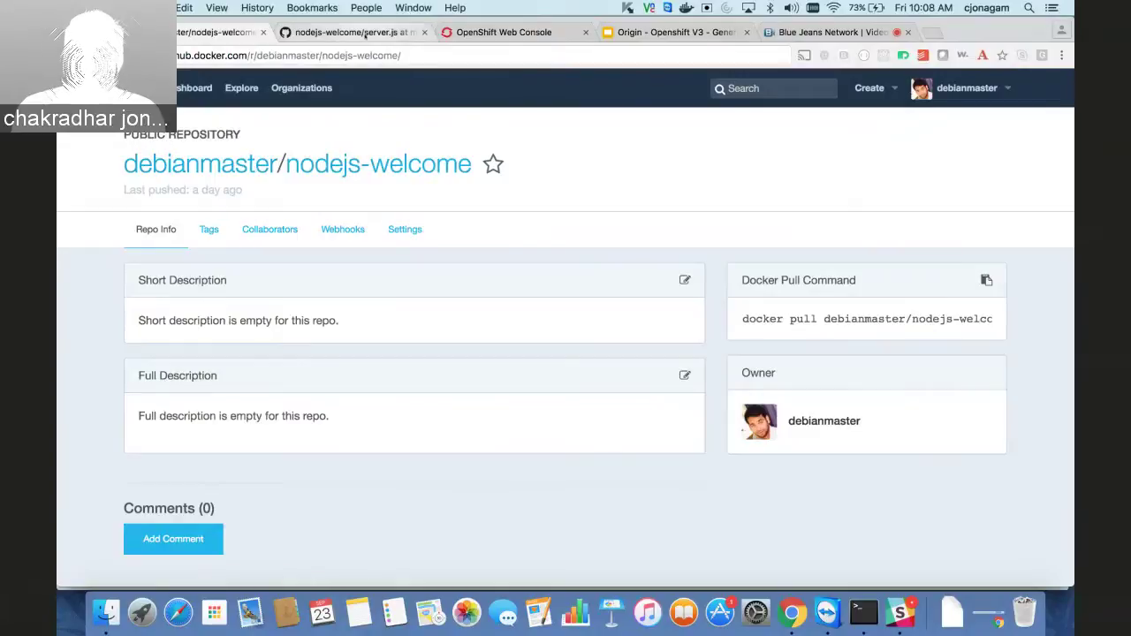
- Start a Deploy Image in the dev project and look up the debianmaster/nodejs-welcome image
{"action": "left_click", "coordinate": [501, 31]}
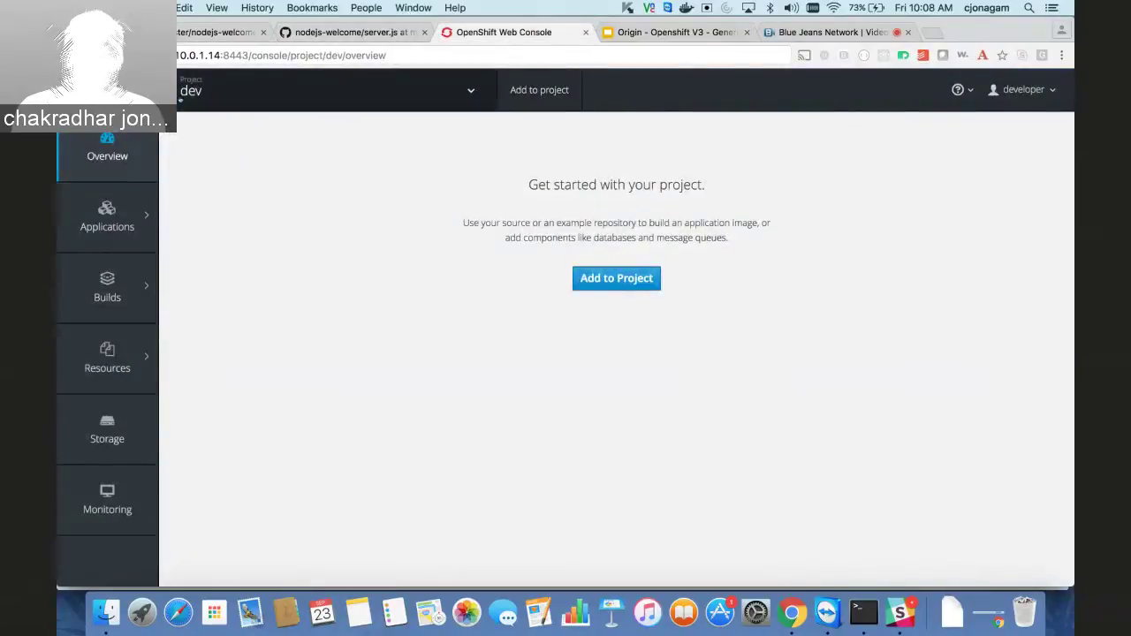
{"action": "left_click", "coordinate": [539, 89]}
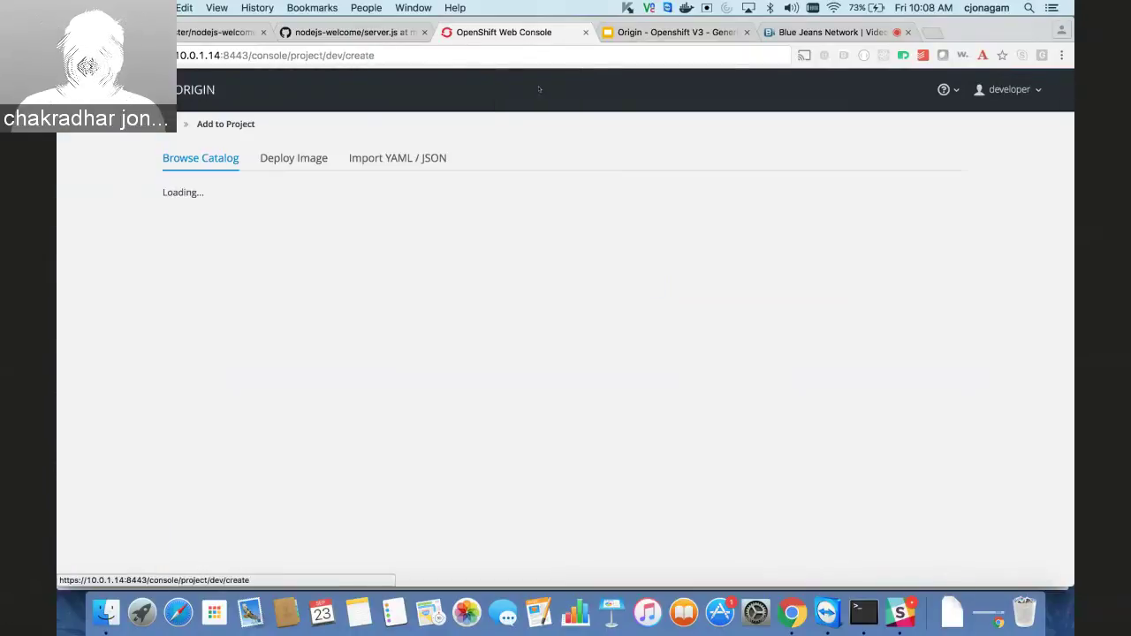
{"action": "left_click", "coordinate": [292, 158]}
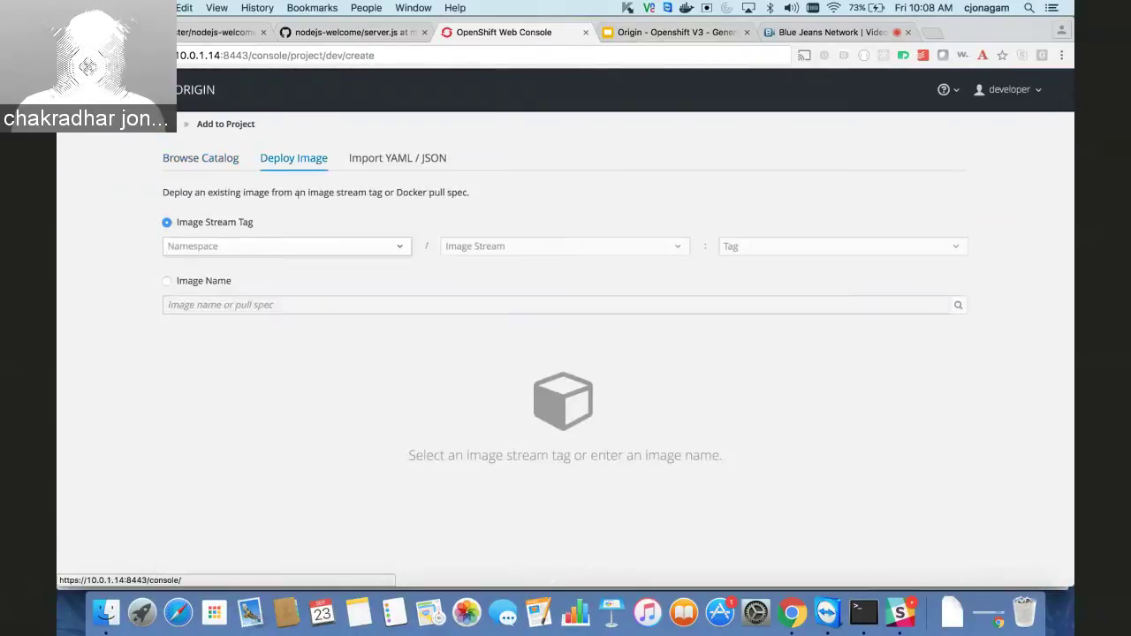
{"action": "left_click", "coordinate": [167, 281]}
{"action": "left_click", "coordinate": [217, 304]}
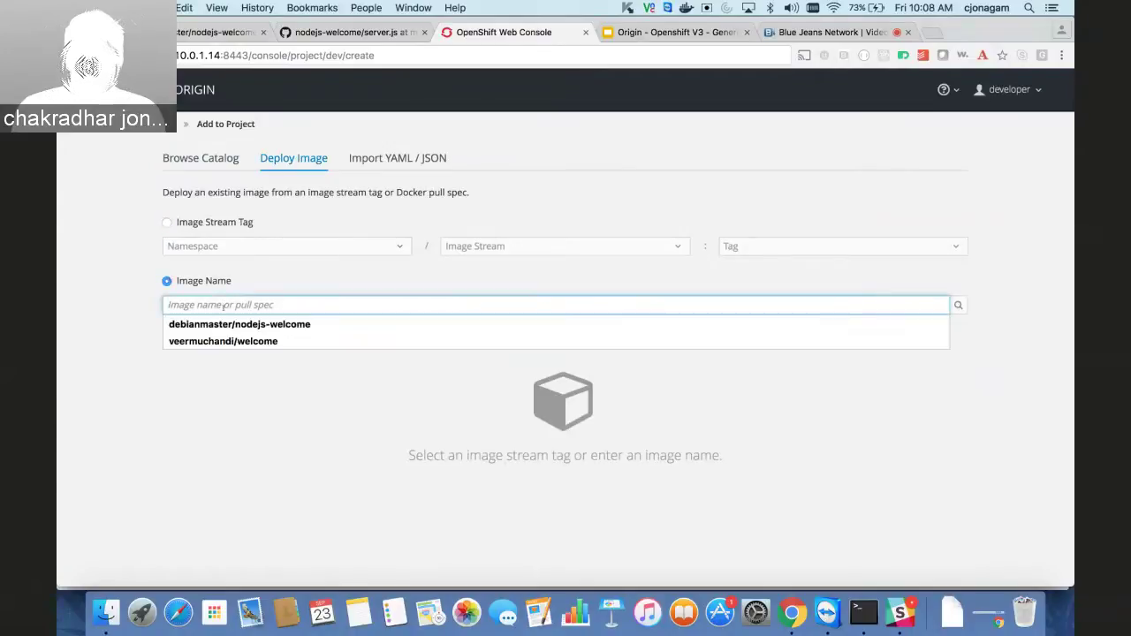
{"action": "left_click", "coordinate": [229, 324]}
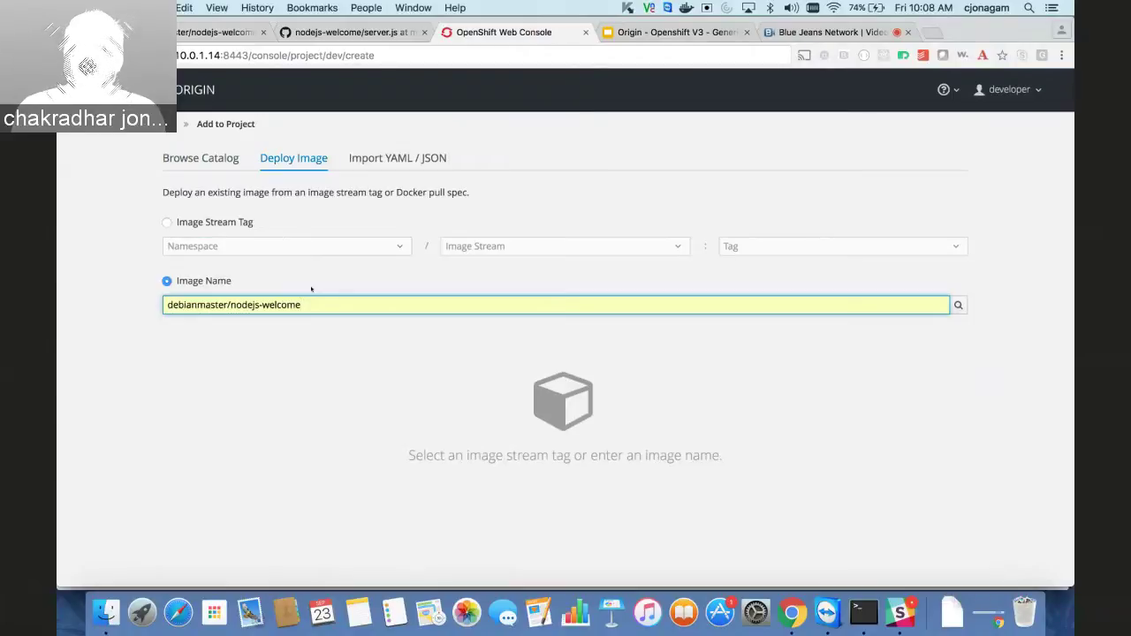
{"action": "left_click", "coordinate": [958, 304]}
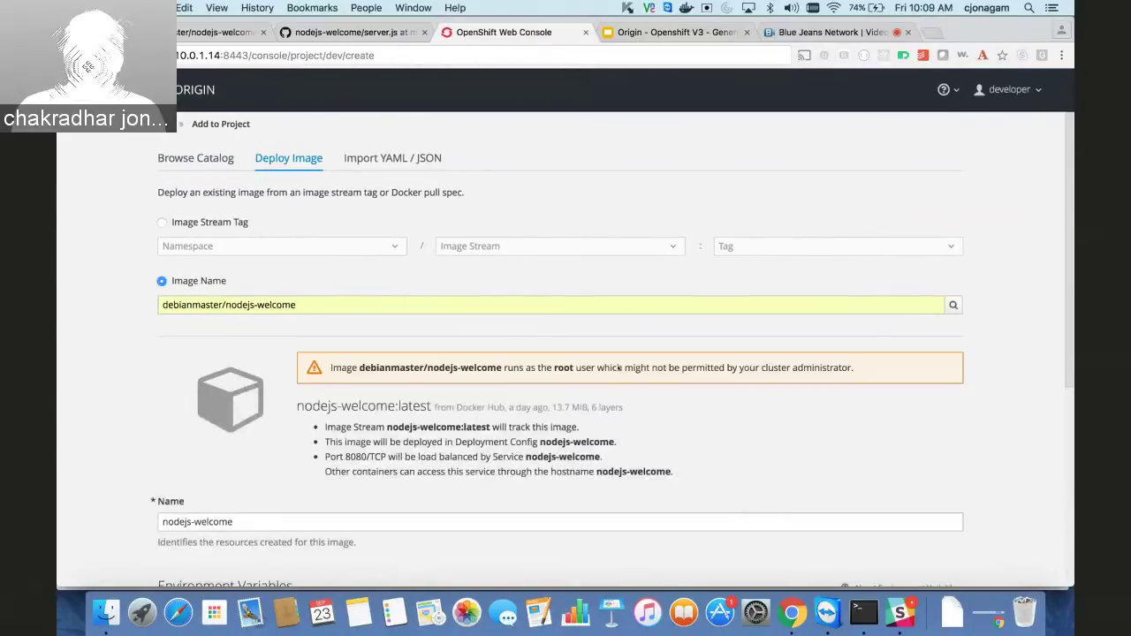
- Rename the application to docker-welcome and create it
{"action": "scroll", "coordinate": [617, 369], "scroll_direction": "down", "scroll_amount": 3}
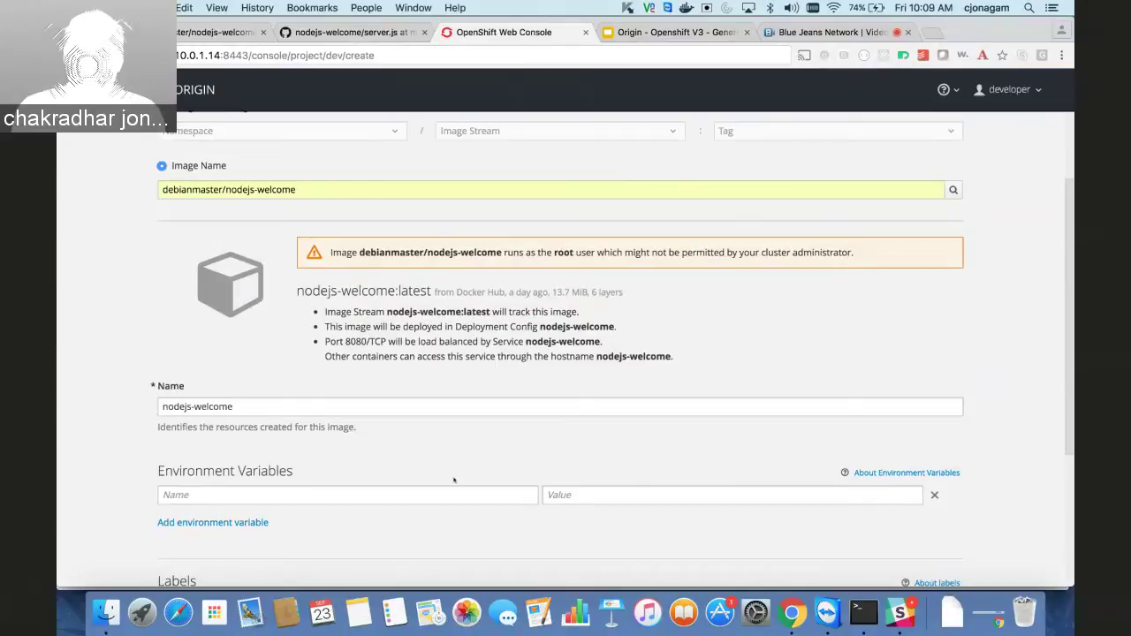
{"action": "scroll", "coordinate": [376, 430], "scroll_direction": "down", "scroll_amount": 5}
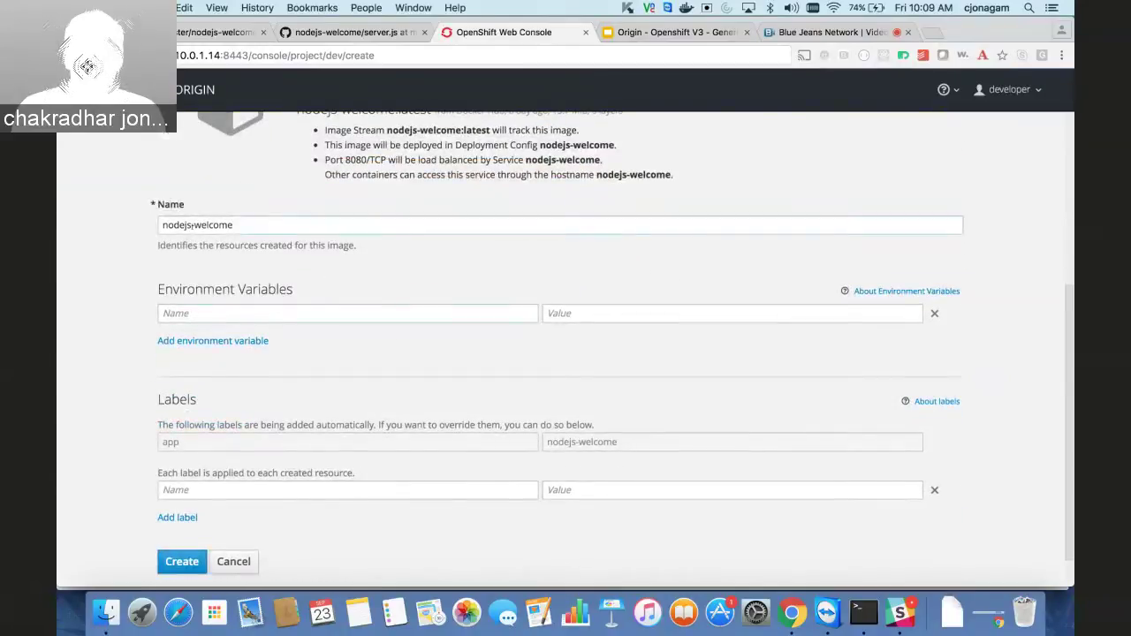
{"action": "left_click", "coordinate": [160, 226]}
{"action": "double_click", "coordinate": [168, 225]}
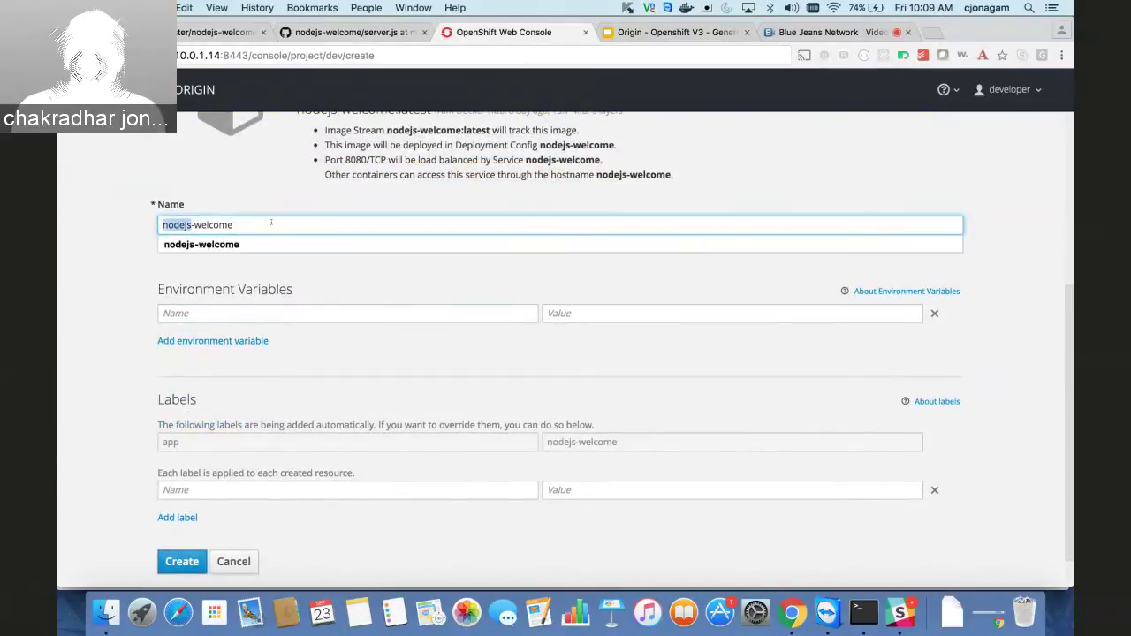
{"action": "type", "text": "docker"}
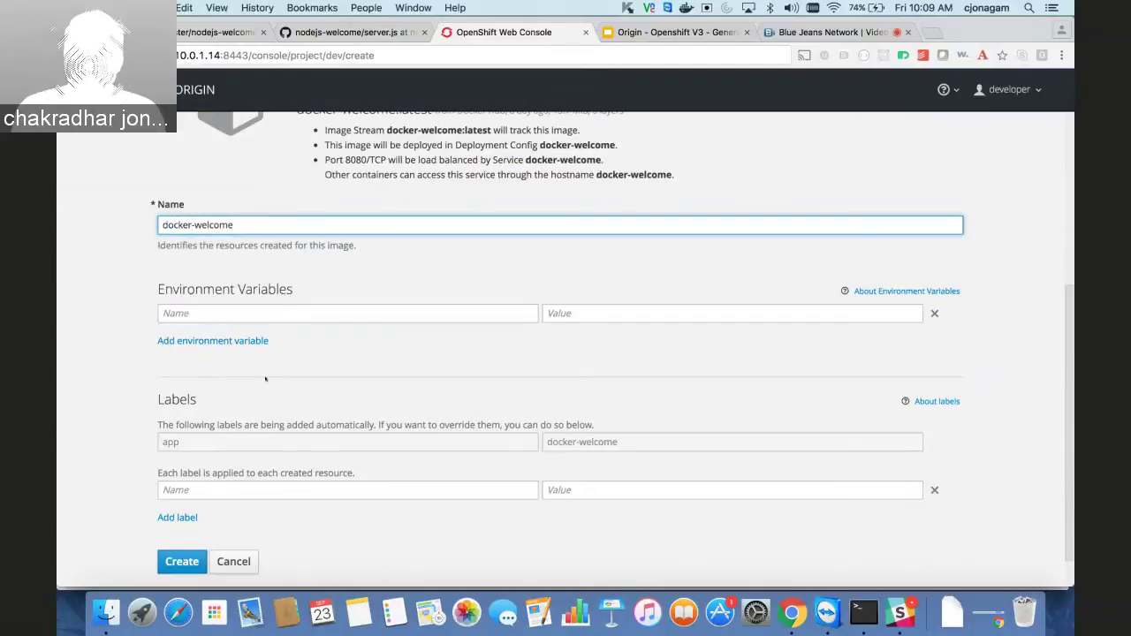
{"action": "scroll", "coordinate": [228, 472], "scroll_direction": "down", "scroll_amount": 1}
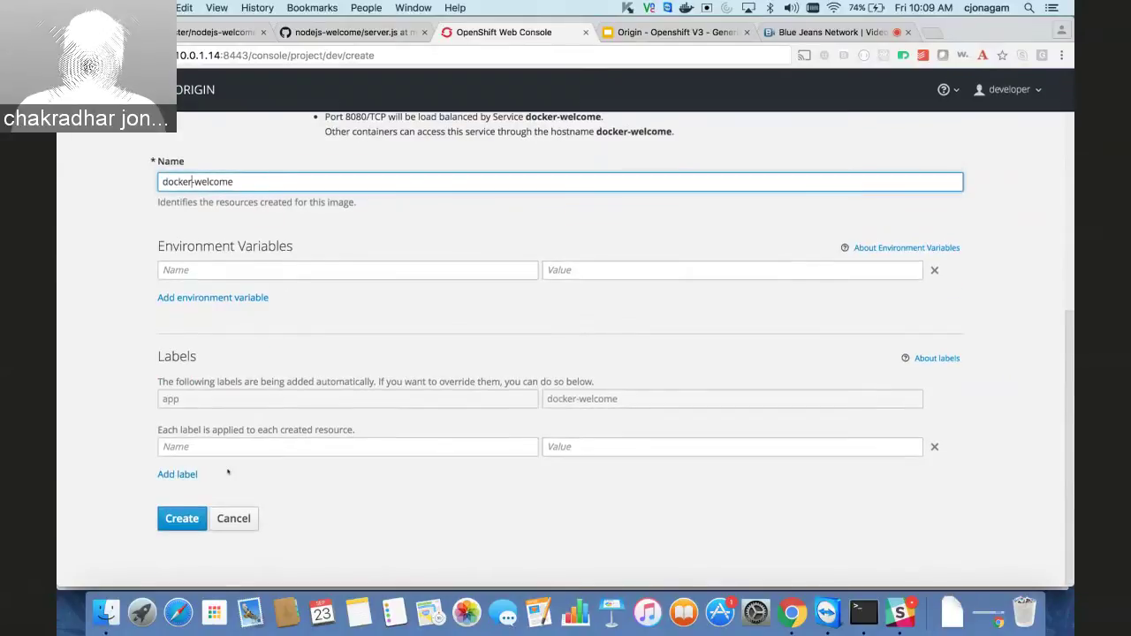
{"action": "left_click", "coordinate": [189, 521]}
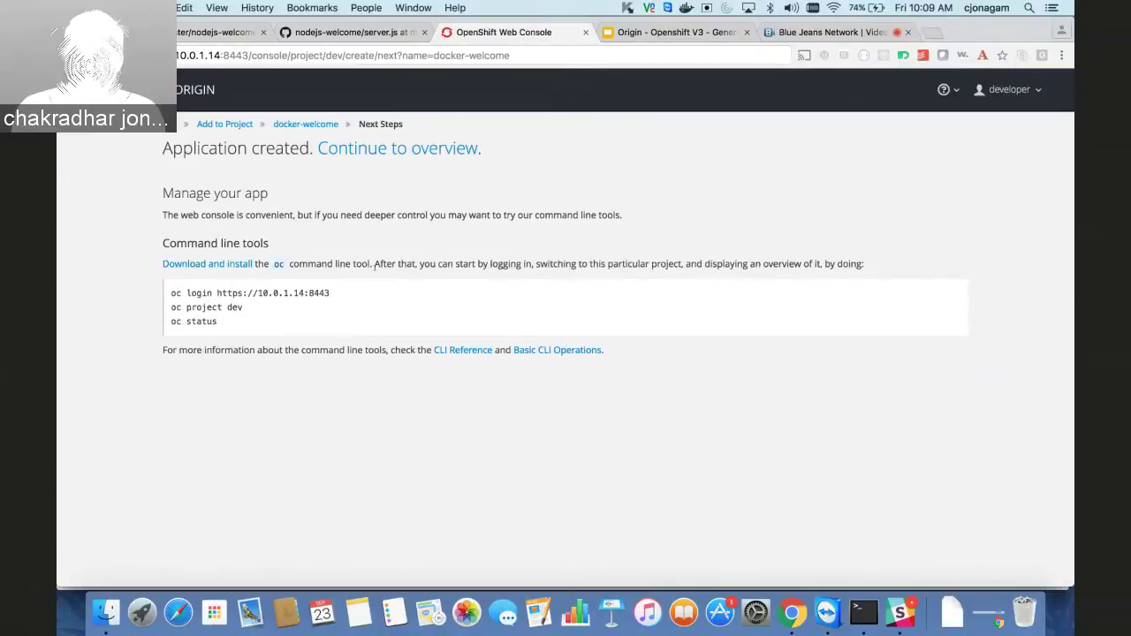
- Go to the dev overview, dismiss the deployment notice and check docker-welcome's single pod
{"action": "left_click", "coordinate": [385, 149]}
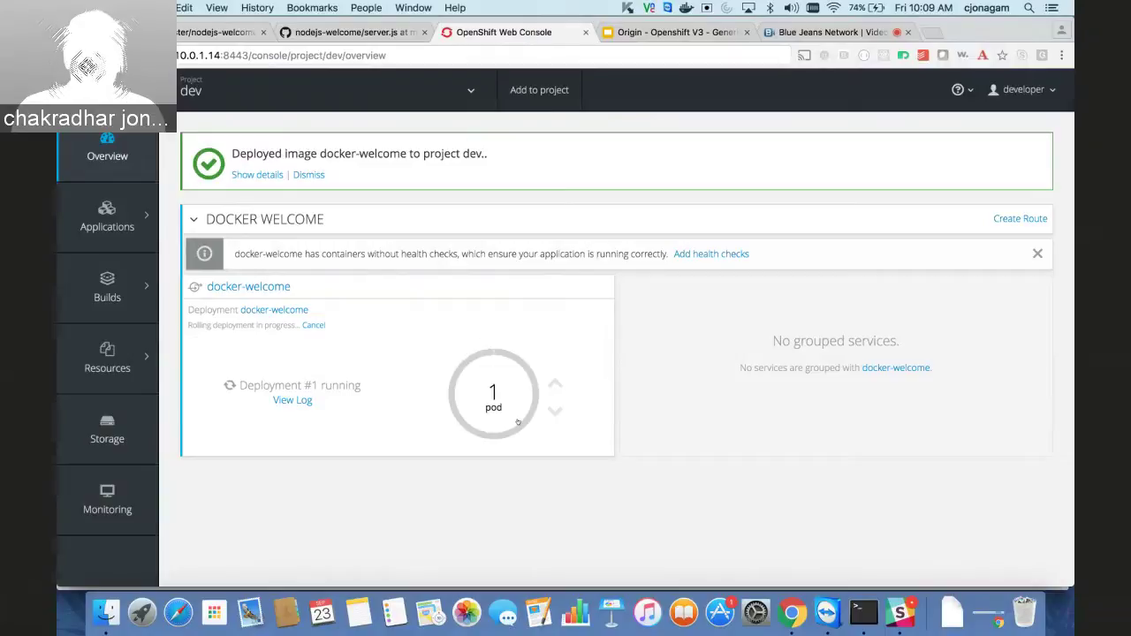
{"action": "left_click", "coordinate": [310, 175]}
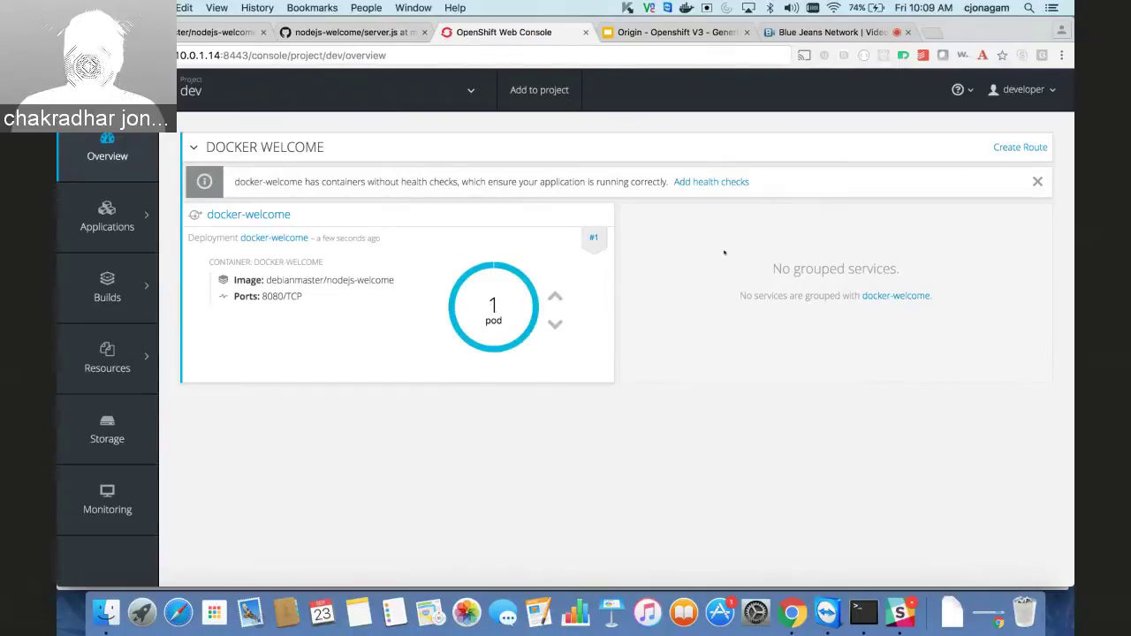
{"action": "mouse_move", "coordinate": [527, 285]}
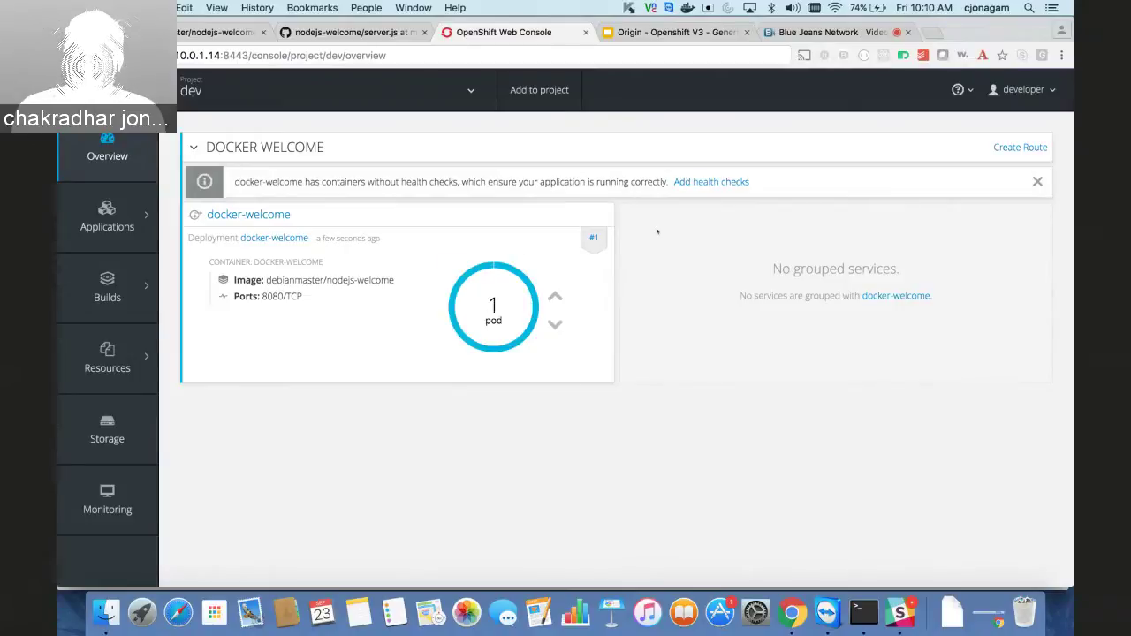
- Create route docker-welcome for service docker-welcome, port 8080→8080
{"action": "left_click", "coordinate": [1016, 149]}
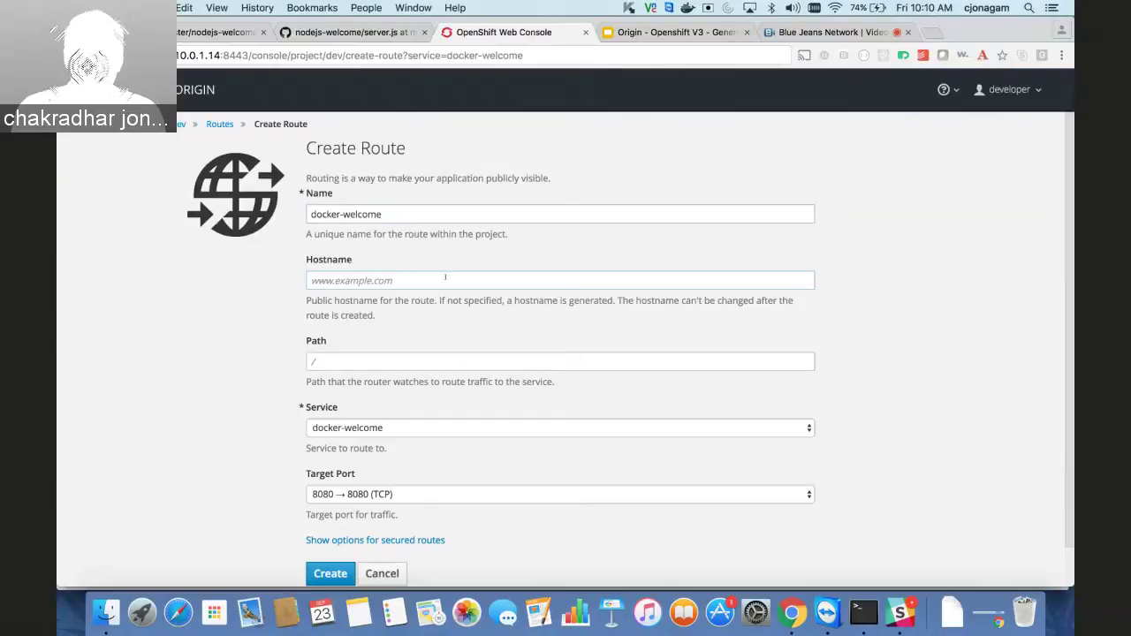
{"action": "scroll", "coordinate": [445, 278], "scroll_direction": "down", "scroll_amount": 1}
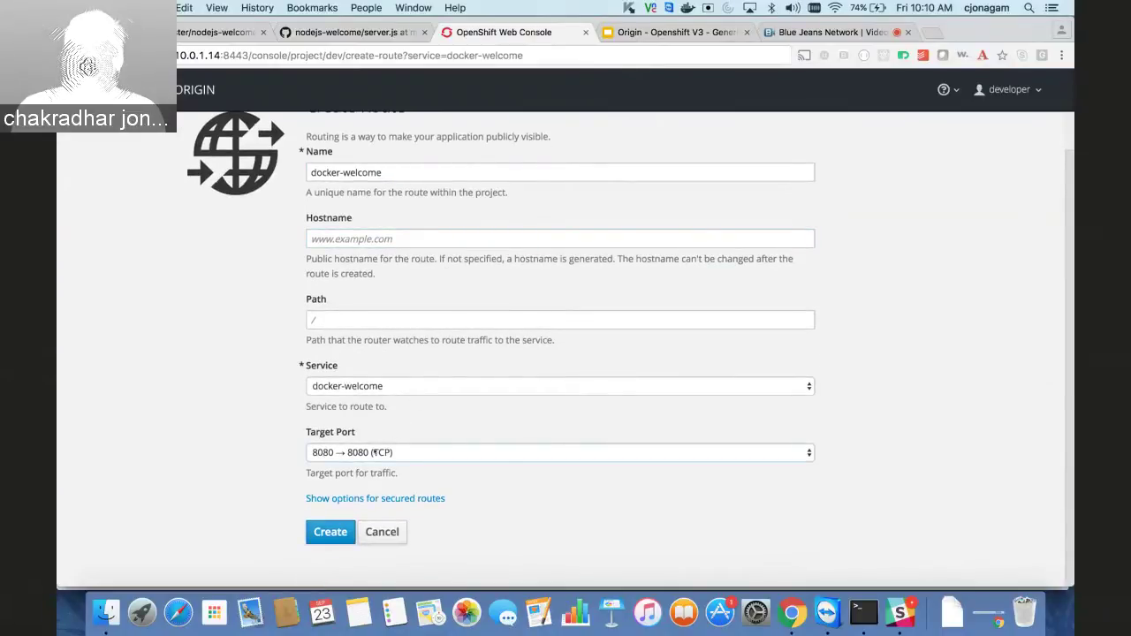
{"action": "scroll", "coordinate": [383, 456], "scroll_direction": "up", "scroll_amount": 1}
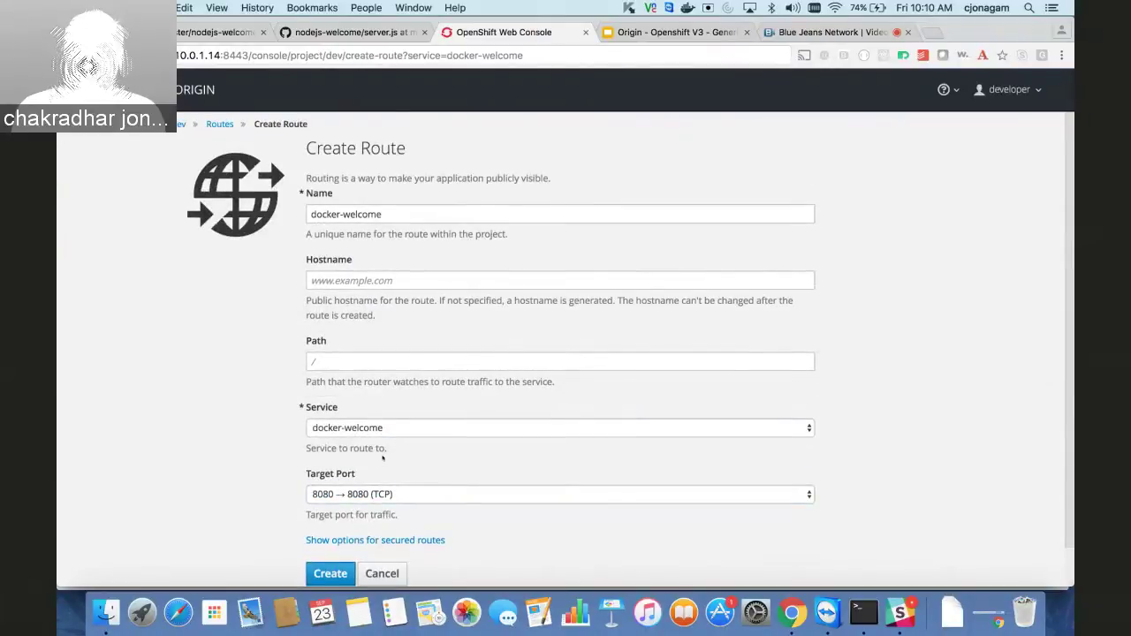
{"action": "scroll", "coordinate": [397, 384], "scroll_direction": "down", "scroll_amount": 1}
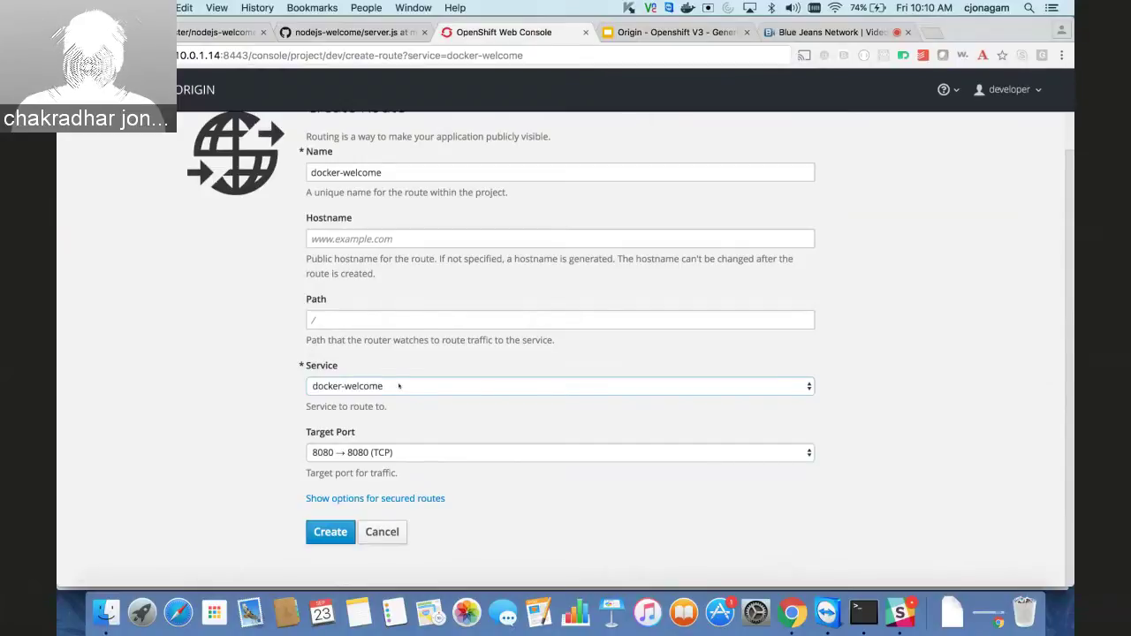
{"action": "left_click", "coordinate": [330, 532]}
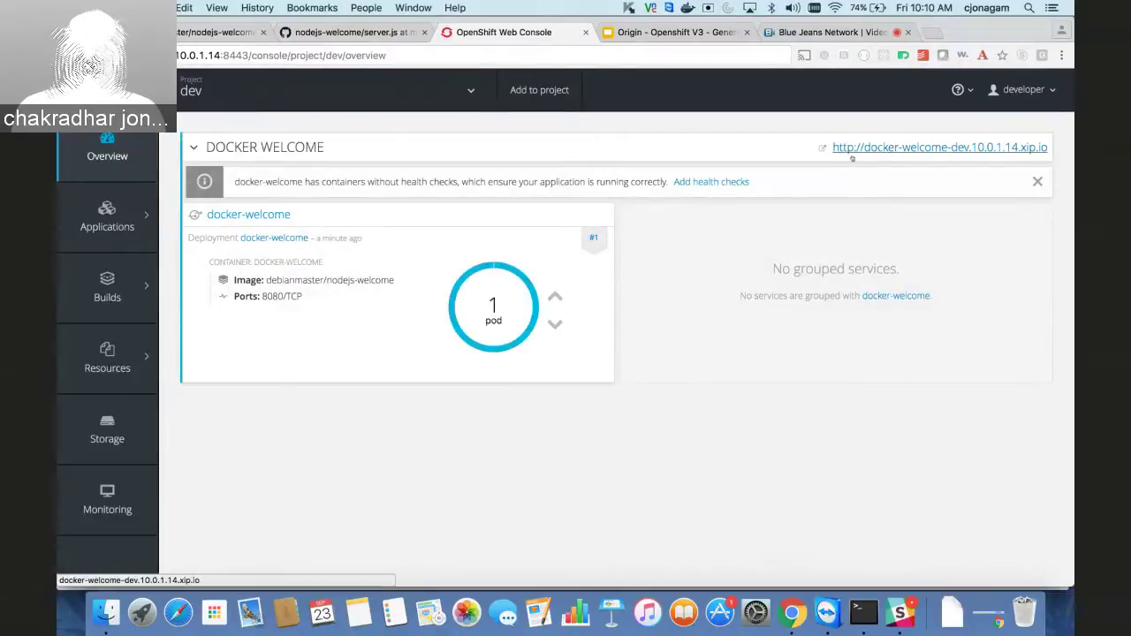
{"action": "left_click", "coordinate": [929, 149]}
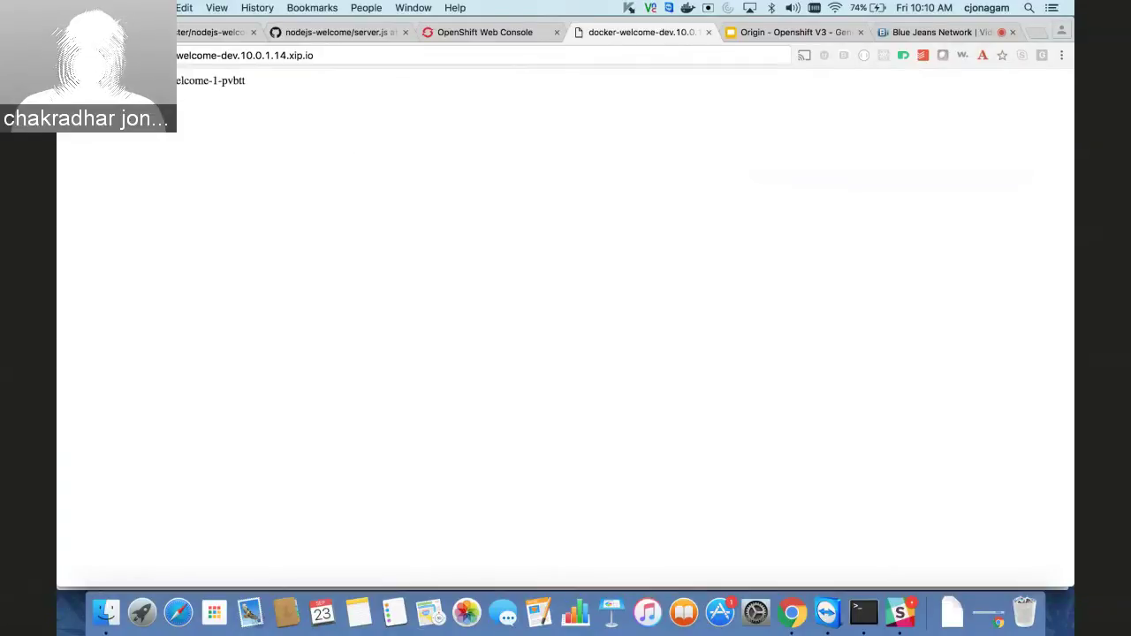
{"action": "triple_click", "coordinate": [87, 66]}
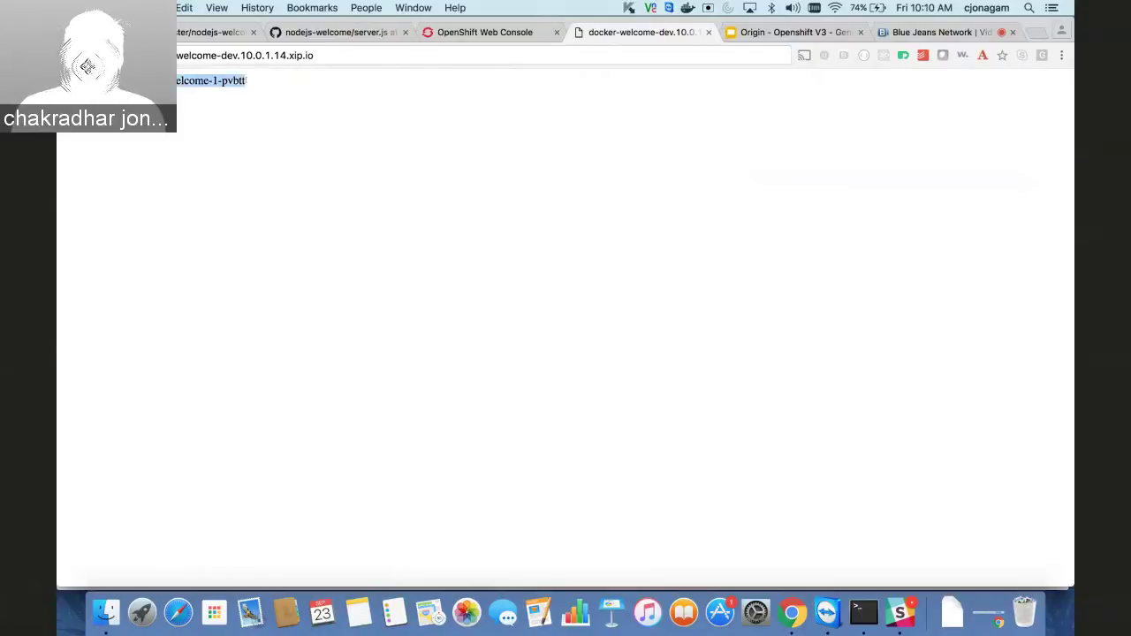
{"action": "left_click", "coordinate": [707, 31]}
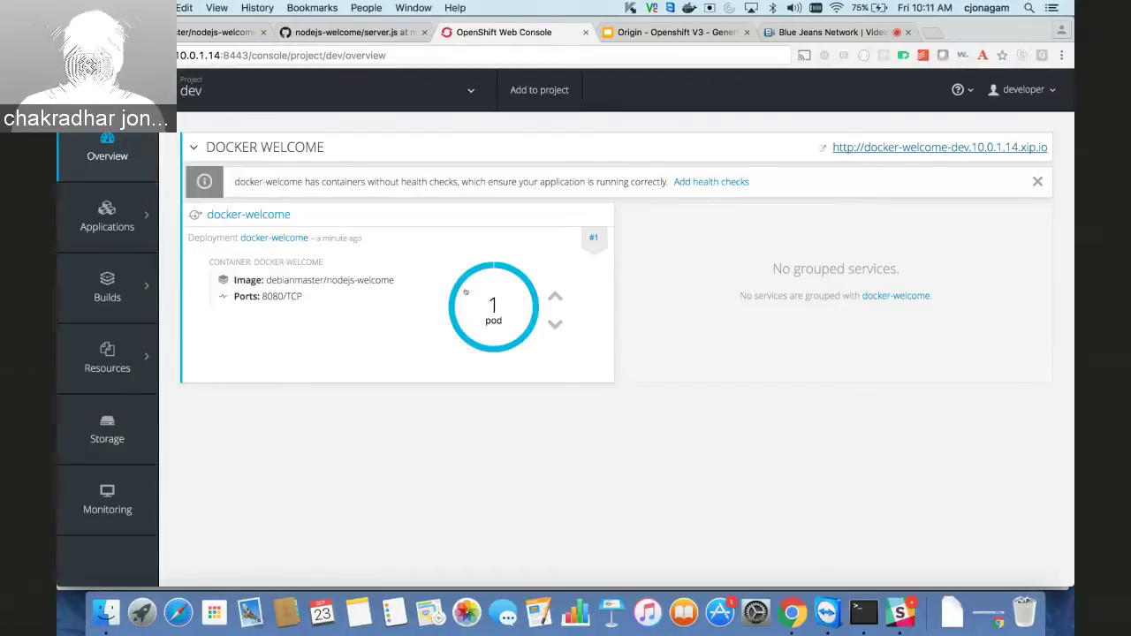
- Add a readiness probe with path /healthz, checking the endpoint name in server.js
{"action": "left_click", "coordinate": [706, 182]}
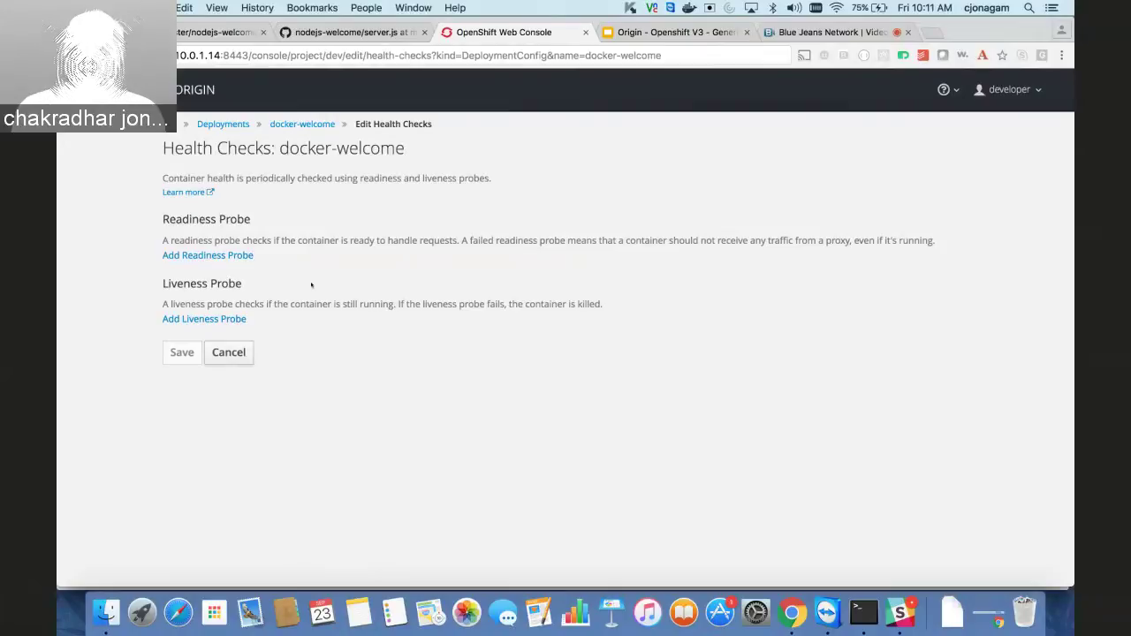
{"action": "left_click", "coordinate": [242, 257]}
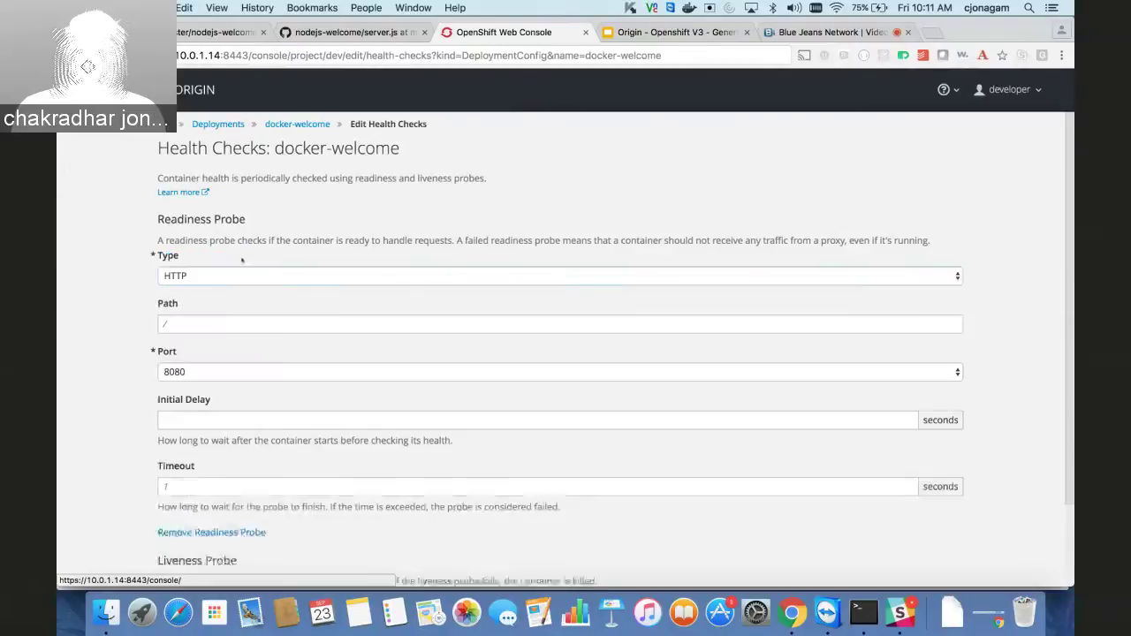
{"action": "left_click", "coordinate": [285, 327]}
{"action": "type", "text": "/healthz"}
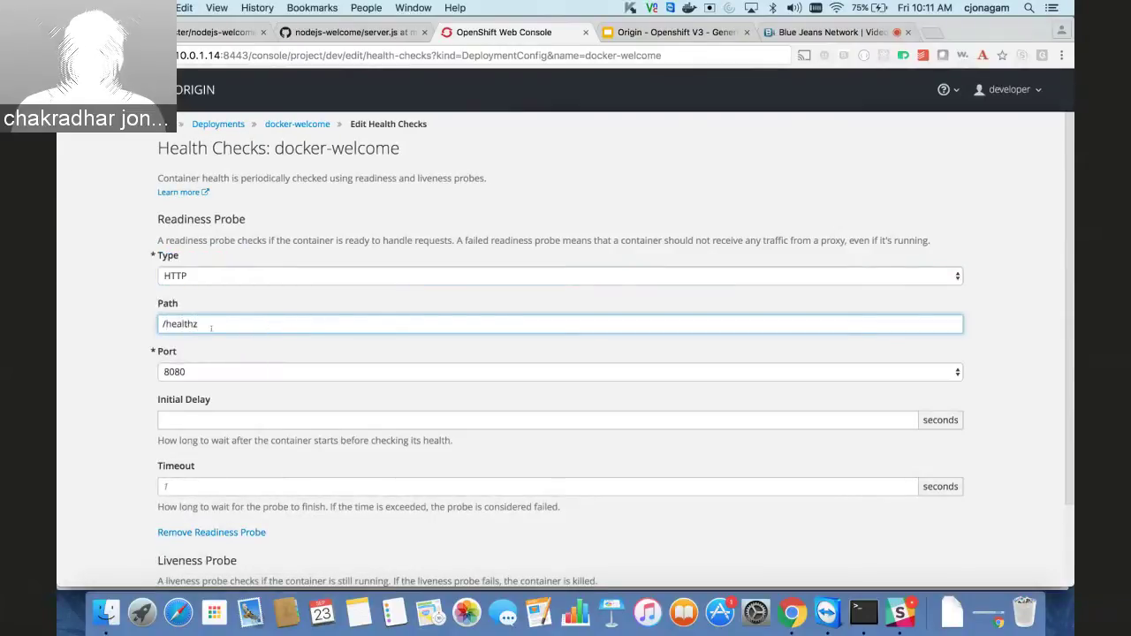
{"action": "key", "text": "super+a"}
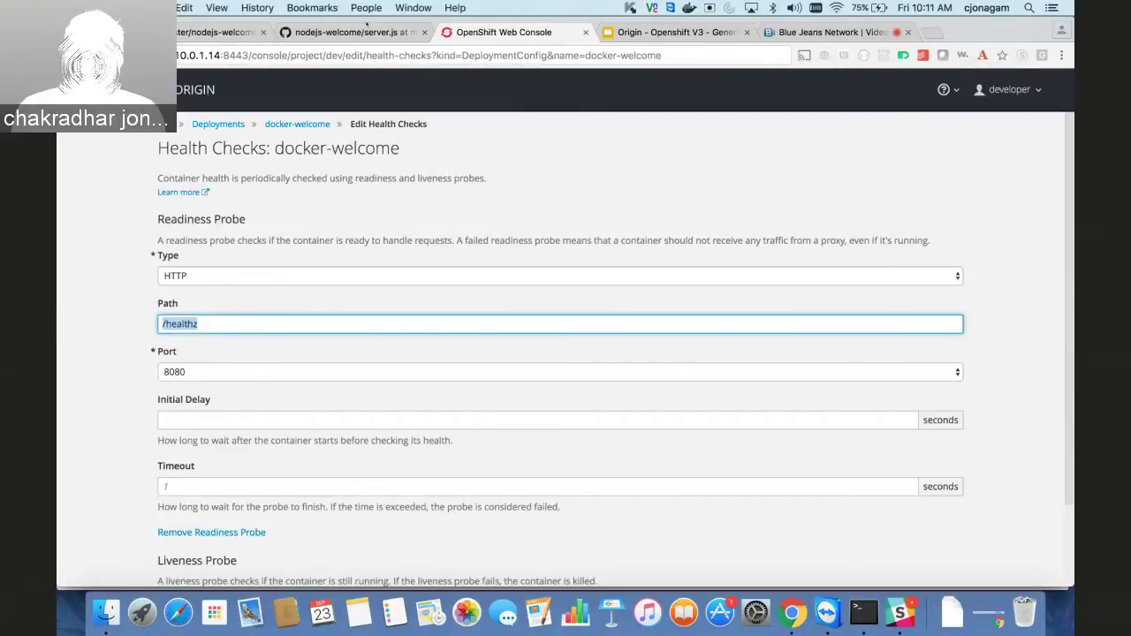
{"action": "left_click", "coordinate": [349, 32]}
{"action": "double_click", "coordinate": [323, 345]}
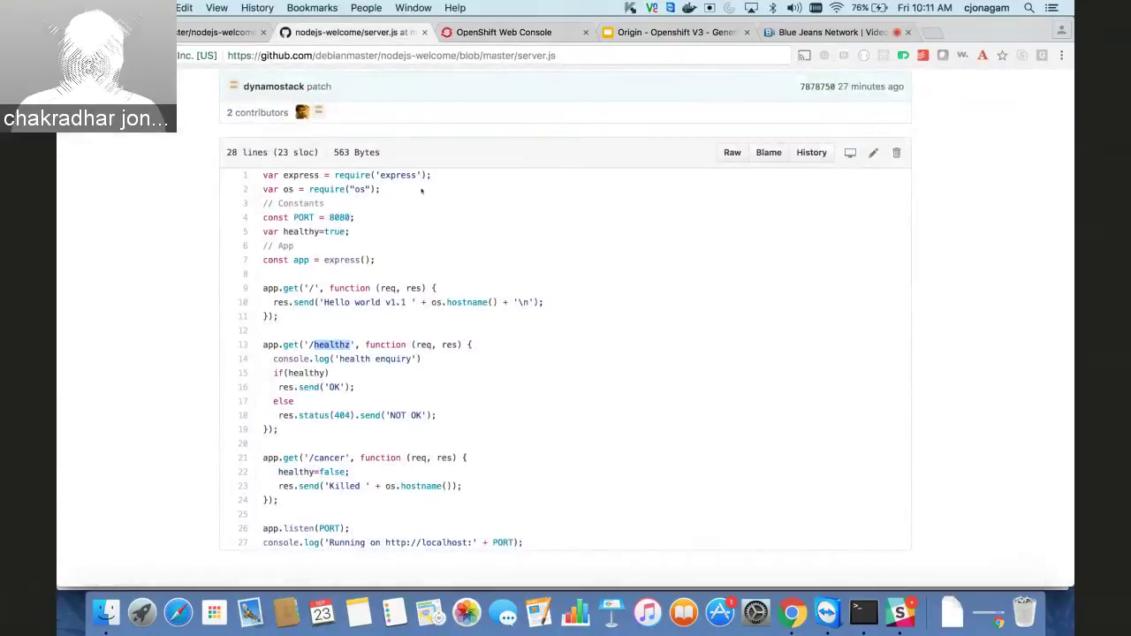
{"action": "left_click", "coordinate": [504, 33]}
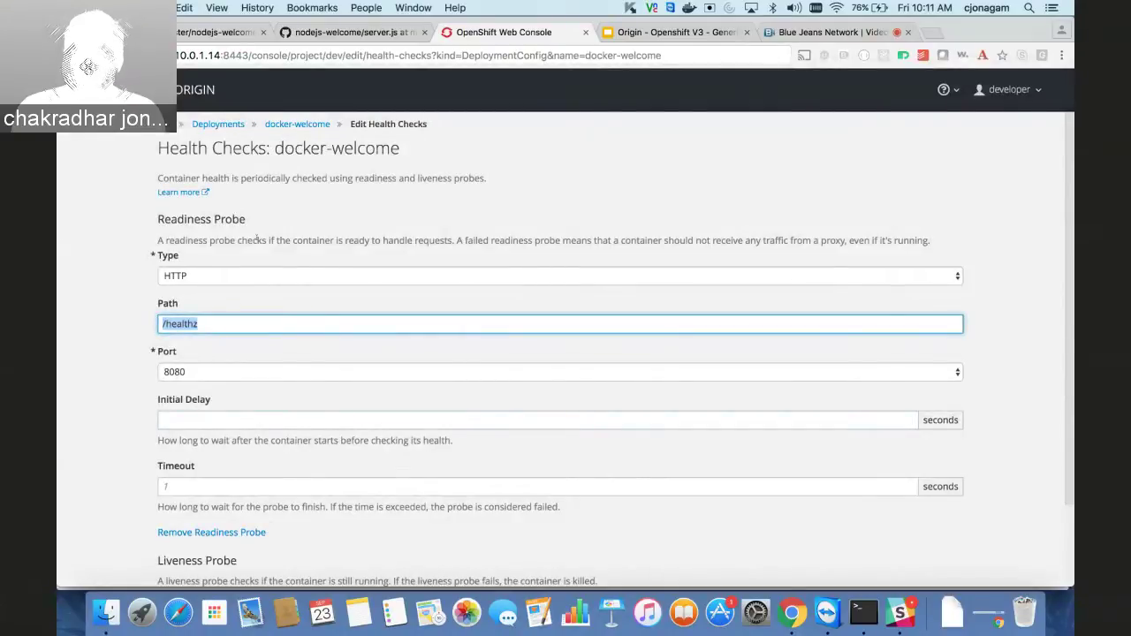
- Add a liveness probe on /healthz and save both probes
{"action": "scroll", "coordinate": [256, 239], "scroll_direction": "down", "scroll_amount": 3}
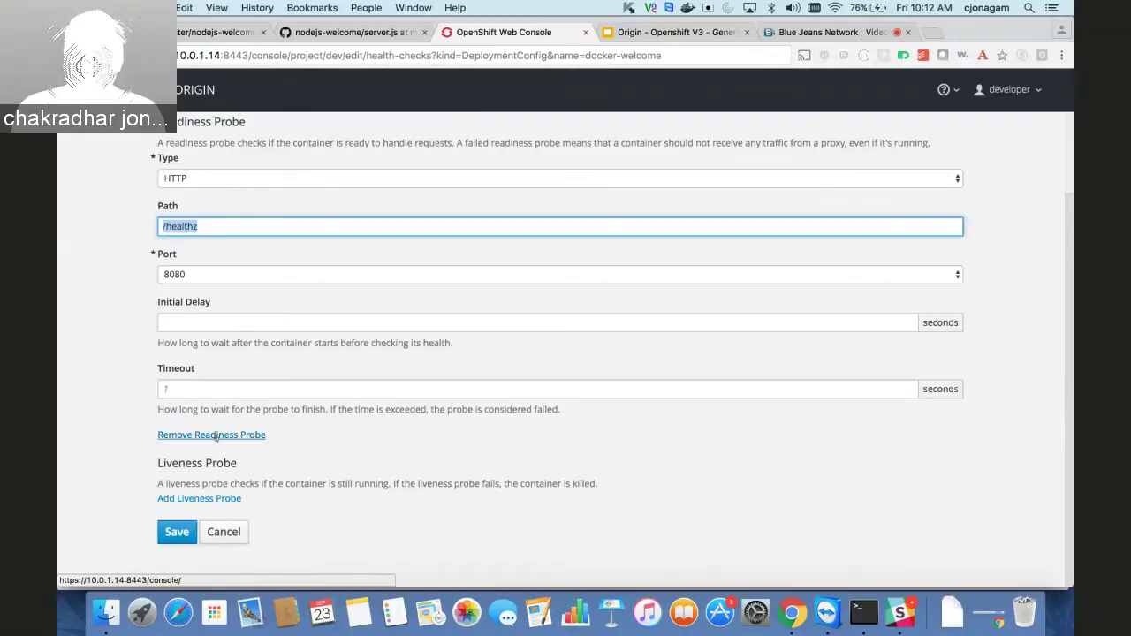
{"action": "left_click", "coordinate": [202, 498]}
{"action": "scroll", "coordinate": [210, 502], "scroll_direction": "down", "scroll_amount": 3}
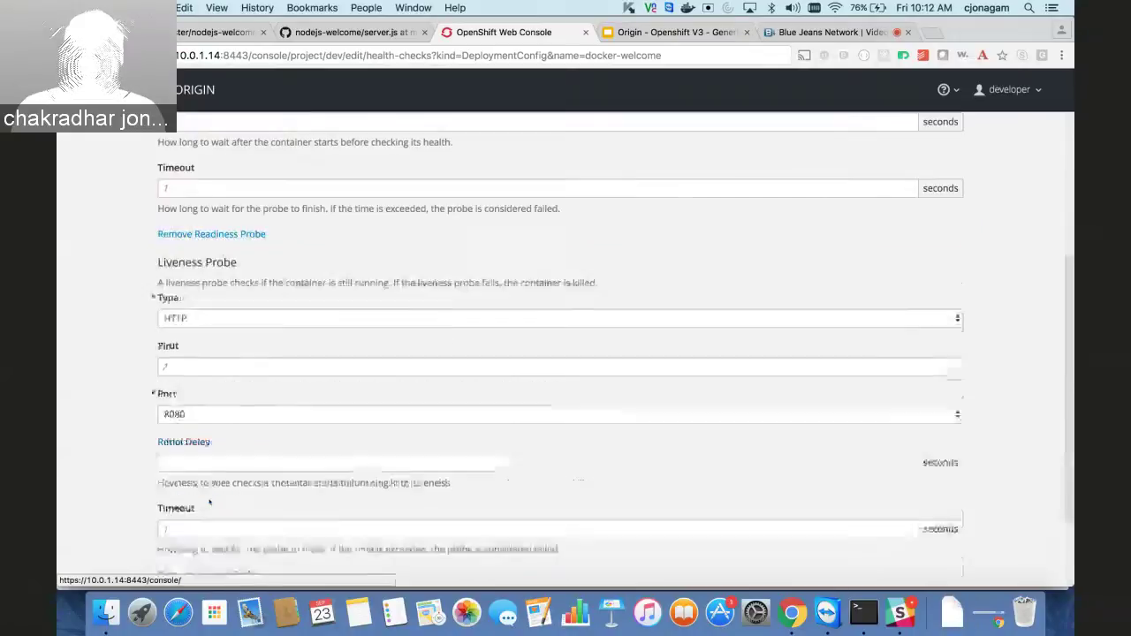
{"action": "left_click", "coordinate": [212, 282]}
{"action": "type", "text": "/healthz"}
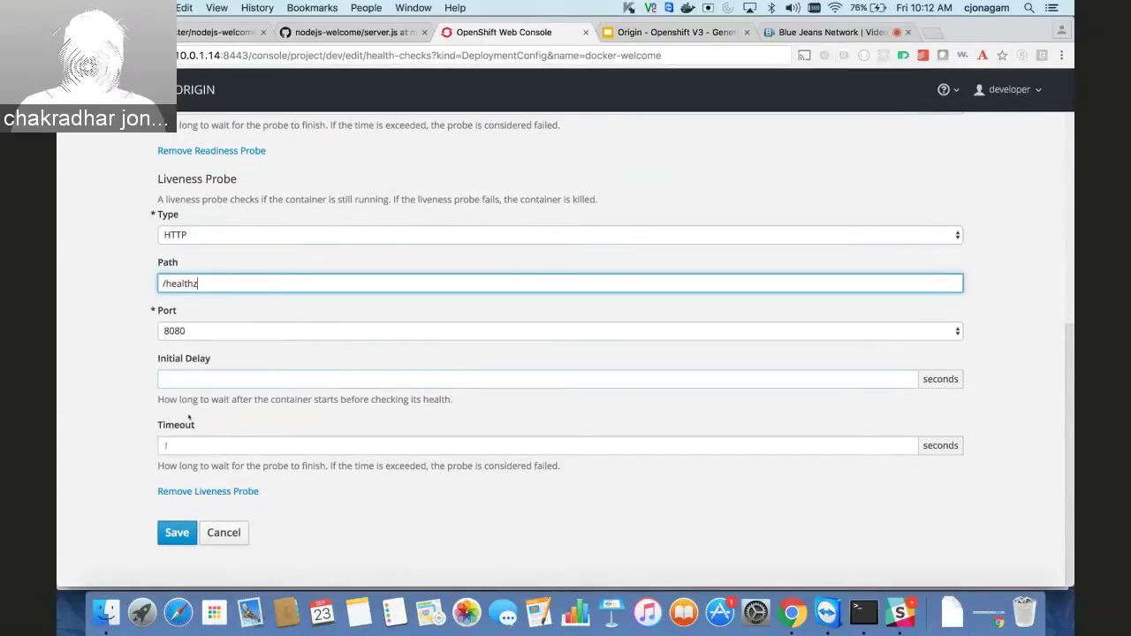
{"action": "left_click", "coordinate": [177, 534]}
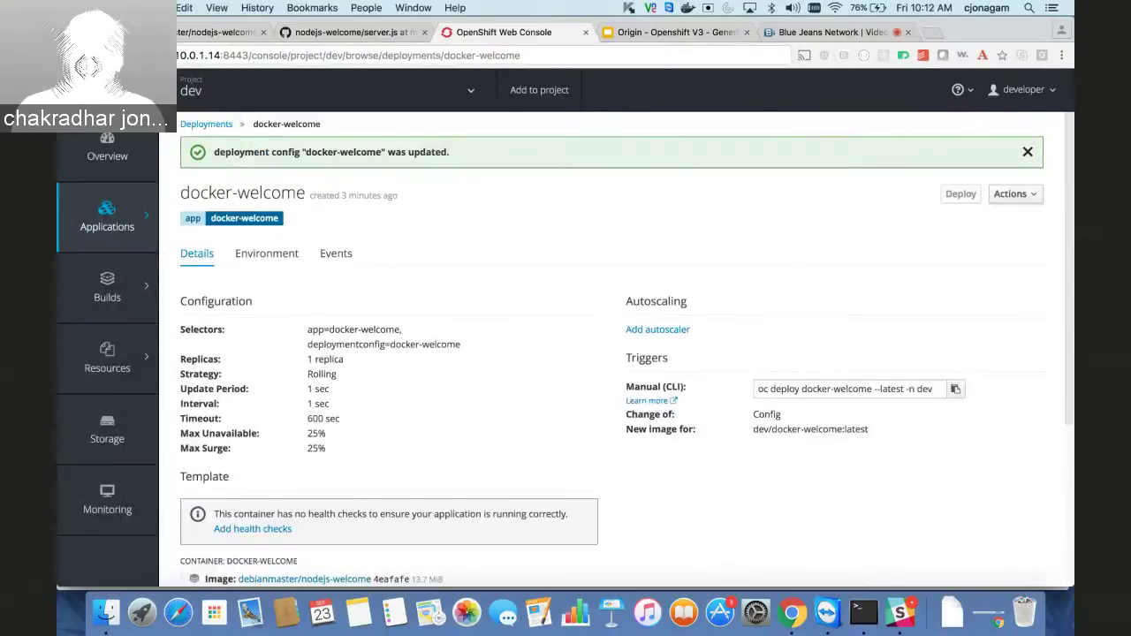
- Open the docker-welcome route URL from the overview to see the redeployed app's response
{"action": "left_click", "coordinate": [128, 151]}
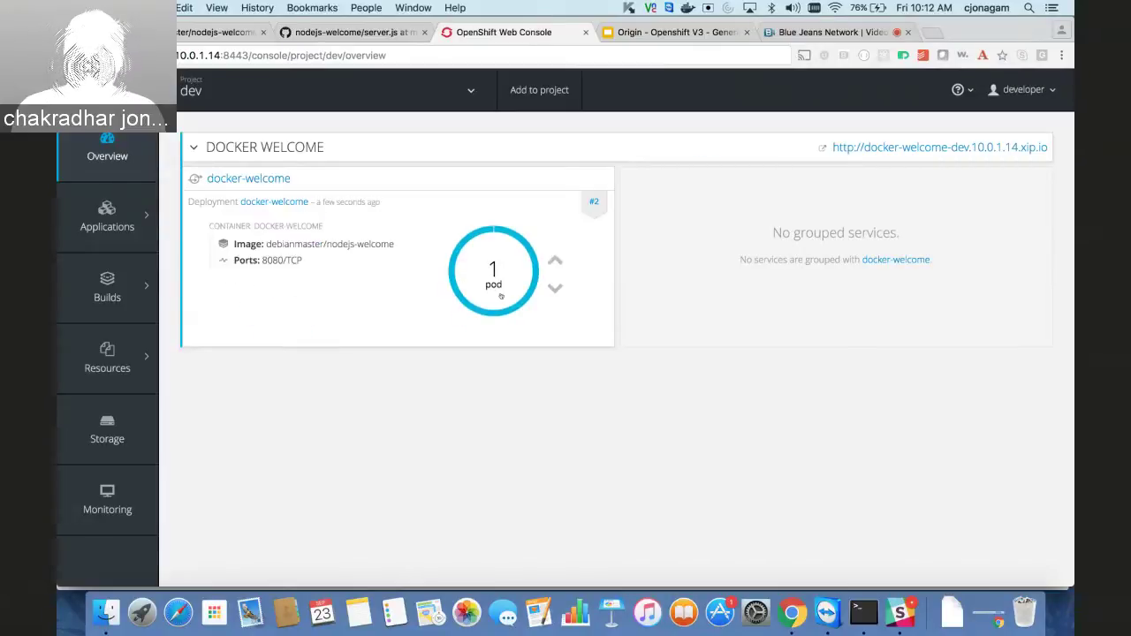
{"action": "left_click", "coordinate": [913, 152]}
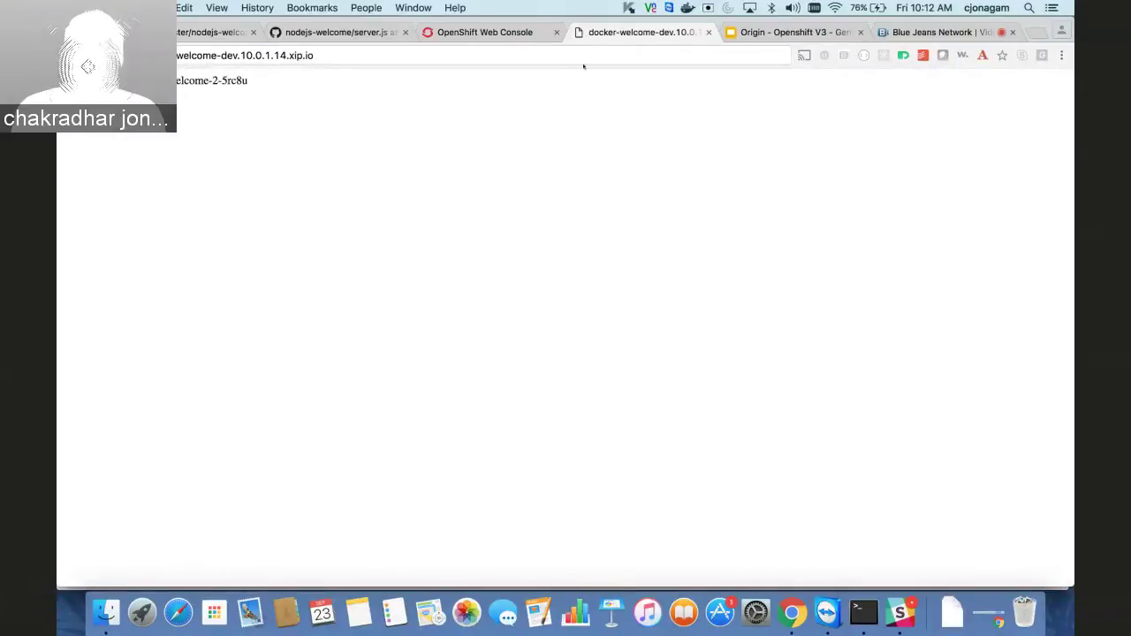
{"action": "left_click", "coordinate": [708, 32]}
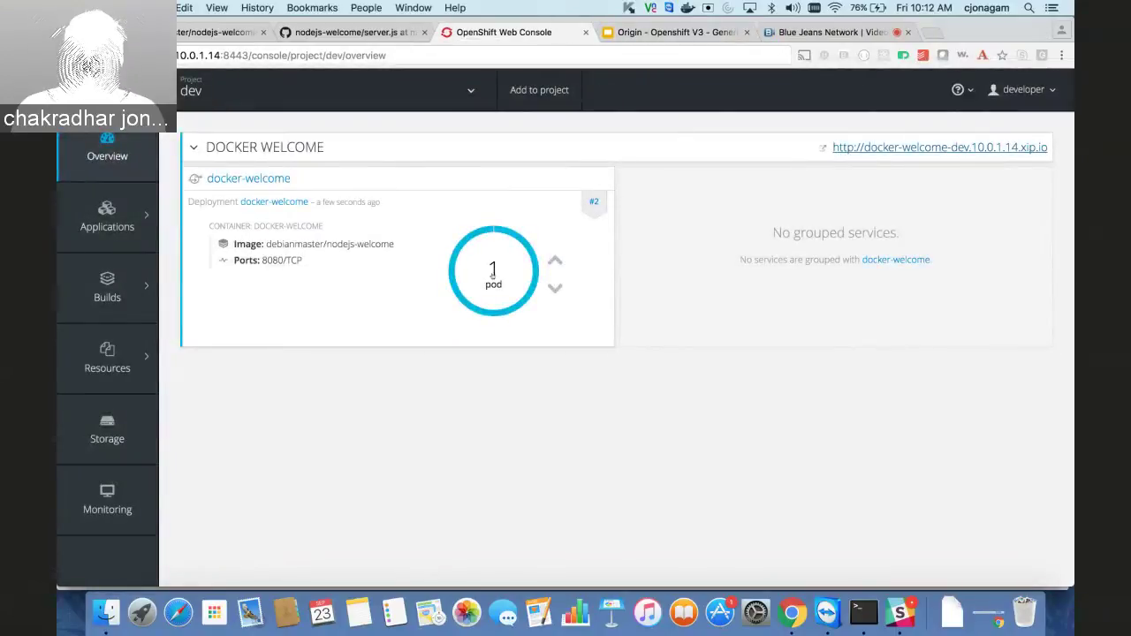
- View the docker-welcome-2-5rc8u pod's log and highlight a health enquiry line
{"action": "left_click", "coordinate": [492, 271]}
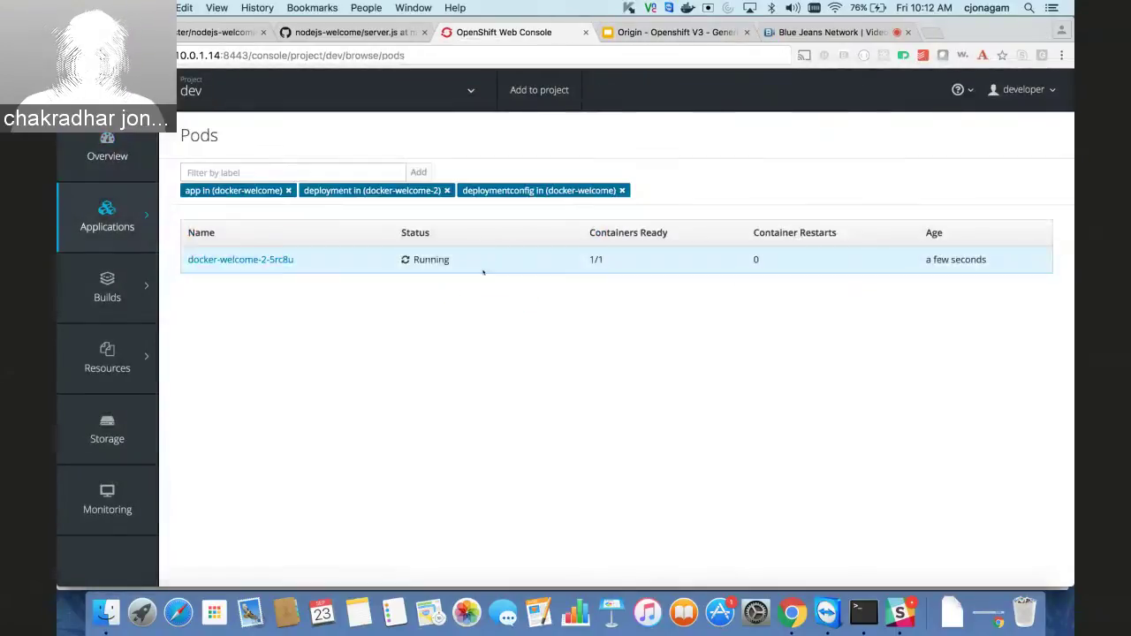
{"action": "left_click", "coordinate": [275, 260]}
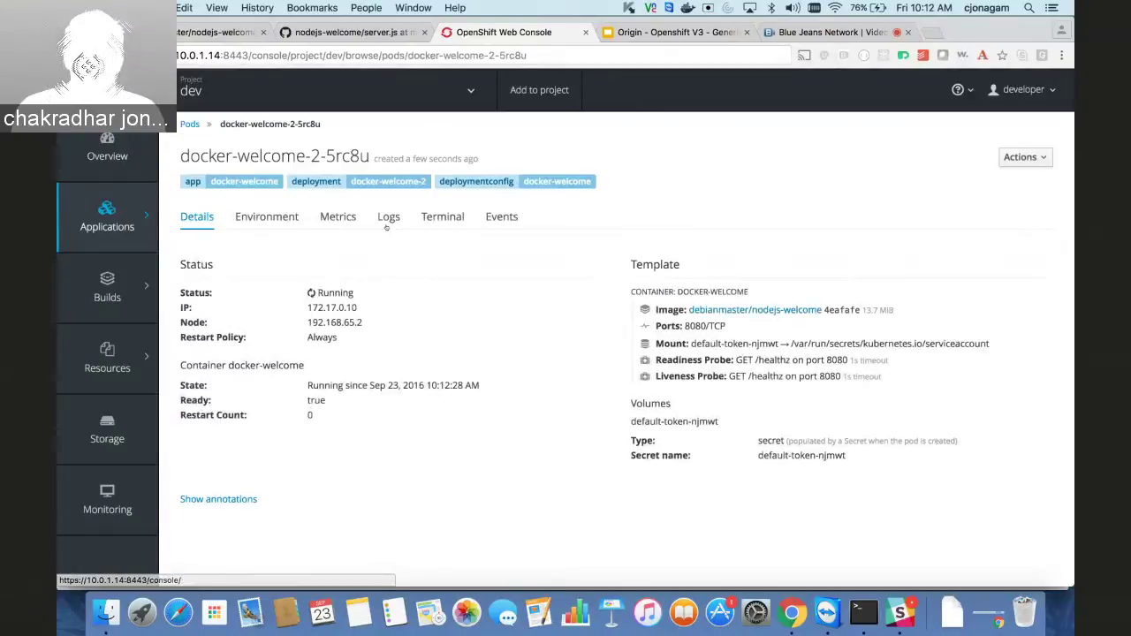
{"action": "left_click", "coordinate": [397, 221]}
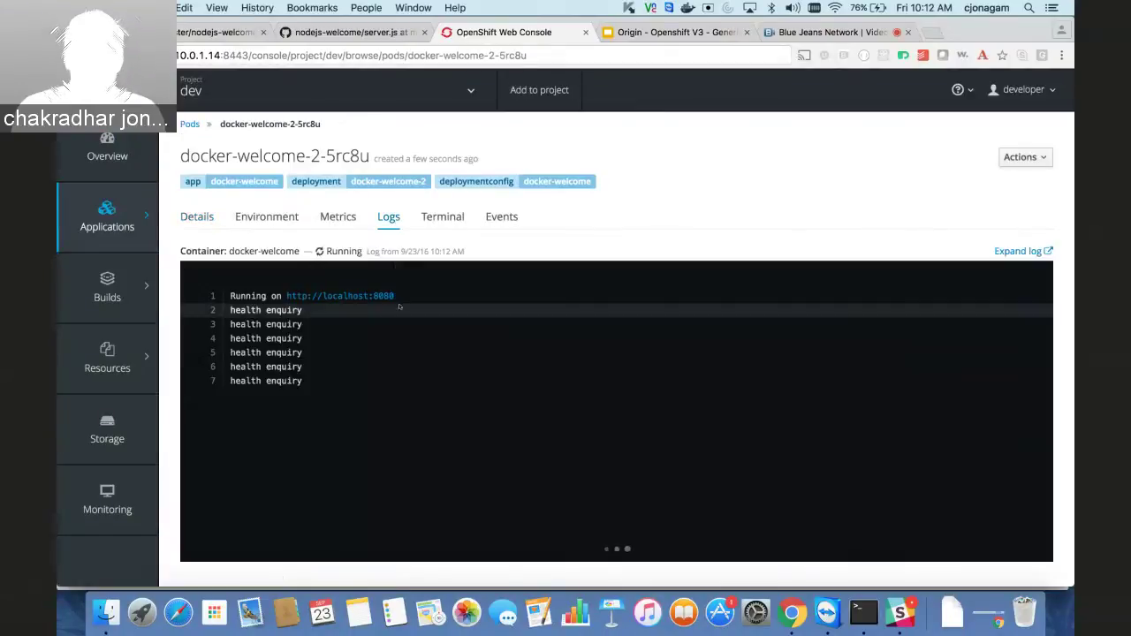
{"action": "left_click_drag", "start_coordinate": [306, 310], "coordinate": [229, 310]}
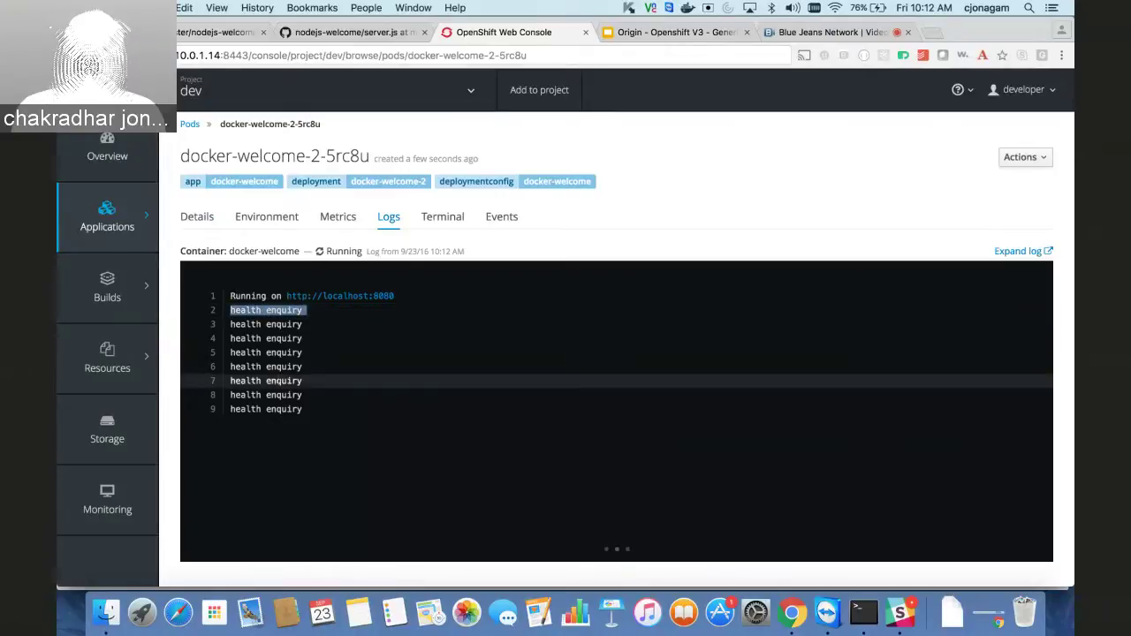
- Compare it with the health enquiry logging line in server.js, then return to the overview
{"action": "left_click", "coordinate": [337, 35]}
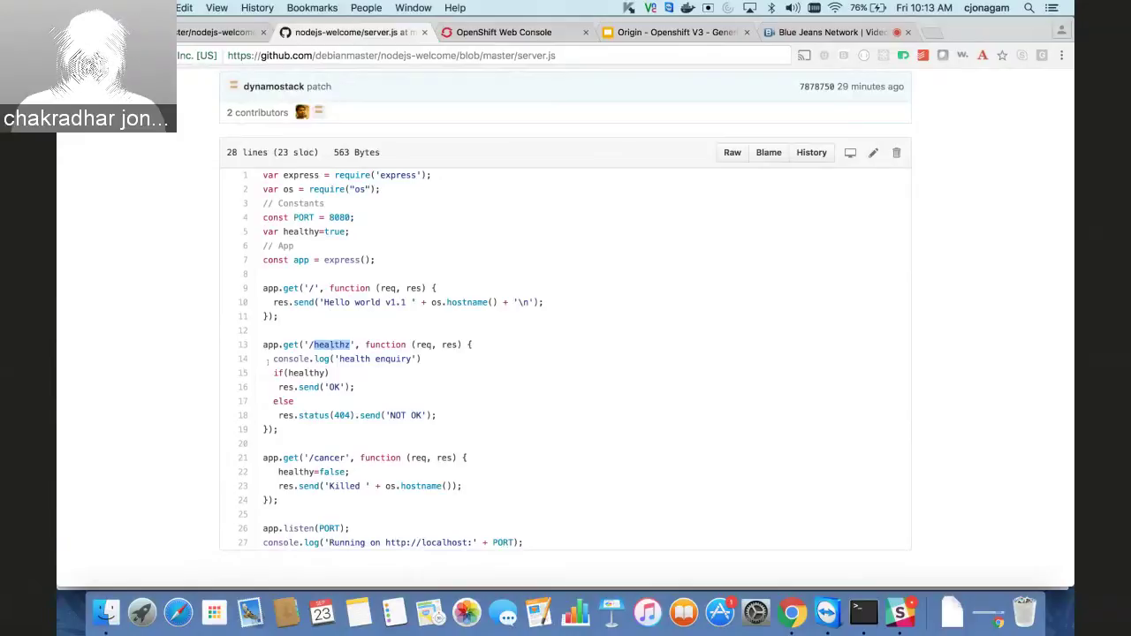
{"action": "left_click_drag", "start_coordinate": [273, 359], "coordinate": [470, 358]}
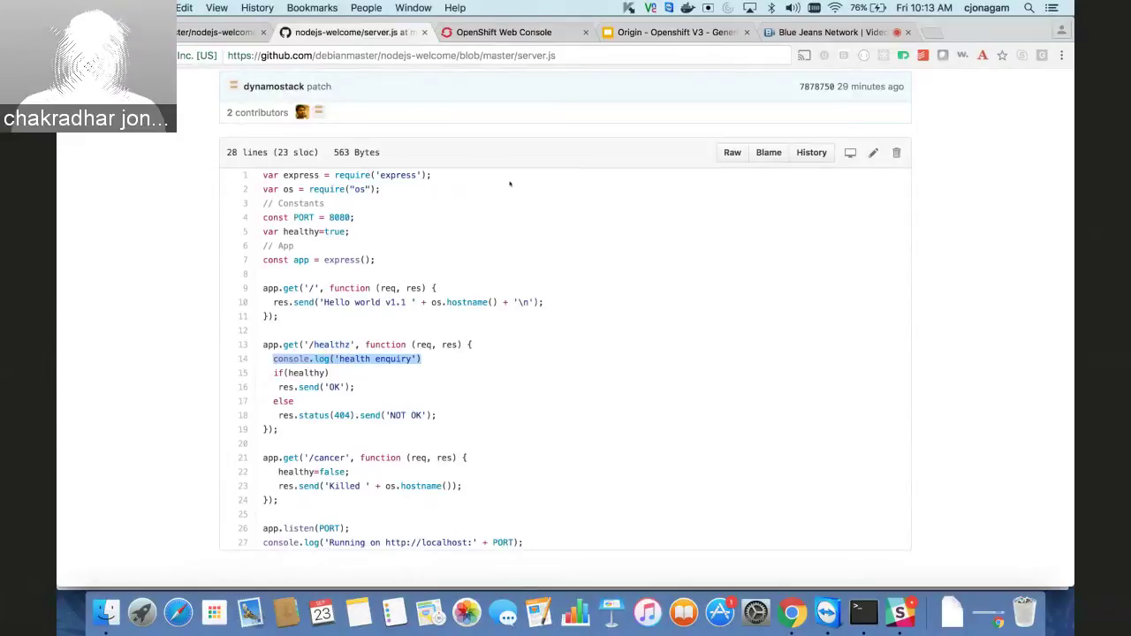
{"action": "left_click", "coordinate": [502, 32]}
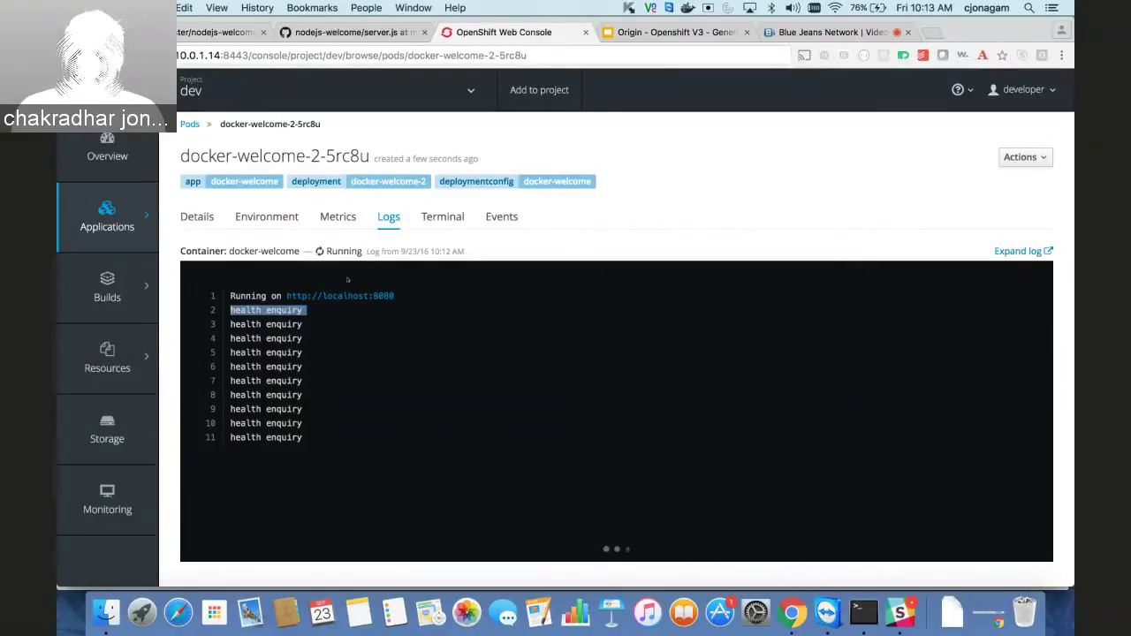
{"action": "left_click", "coordinate": [107, 150]}
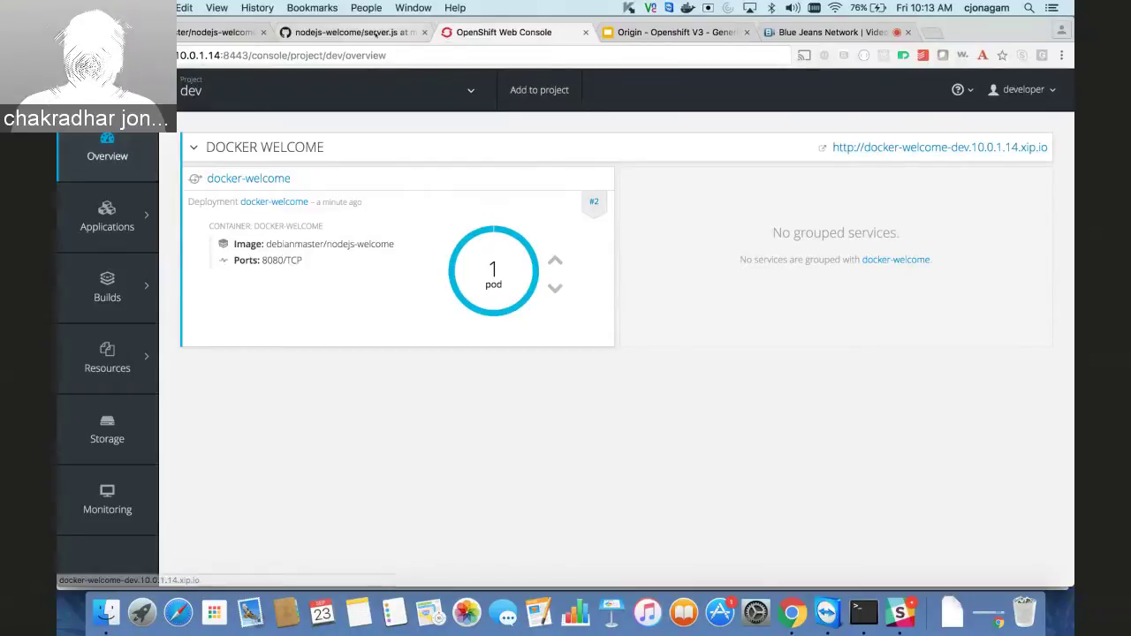
- Highlight the /cancer route and the healthy flag in server.js
{"action": "left_click", "coordinate": [354, 32]}
{"action": "double_click", "coordinate": [329, 458]}
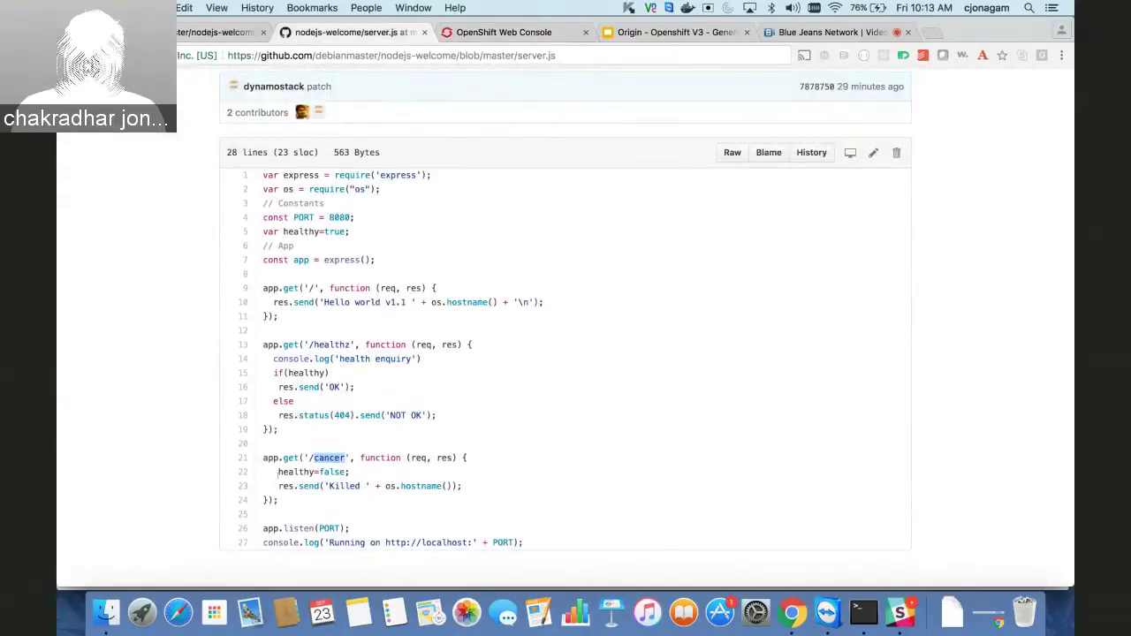
{"action": "double_click", "coordinate": [300, 373]}
{"action": "left_click", "coordinate": [503, 31]}
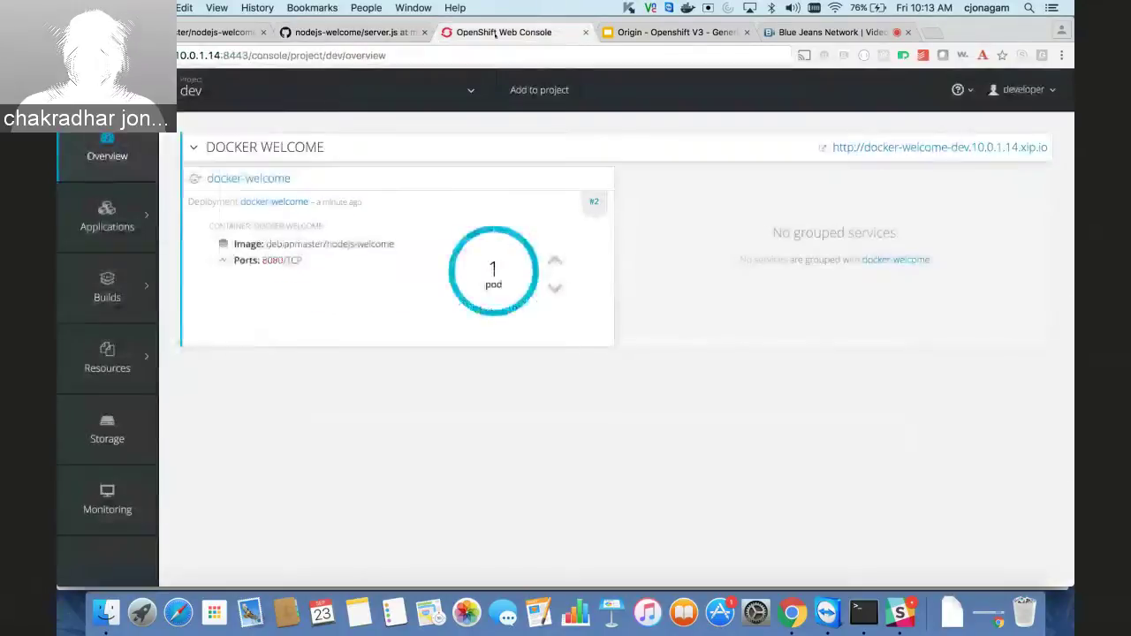
- Load the app's route URL with /cancer appended, then close that tab
{"action": "left_click", "coordinate": [960, 150]}
{"action": "left_click", "coordinate": [452, 50]}
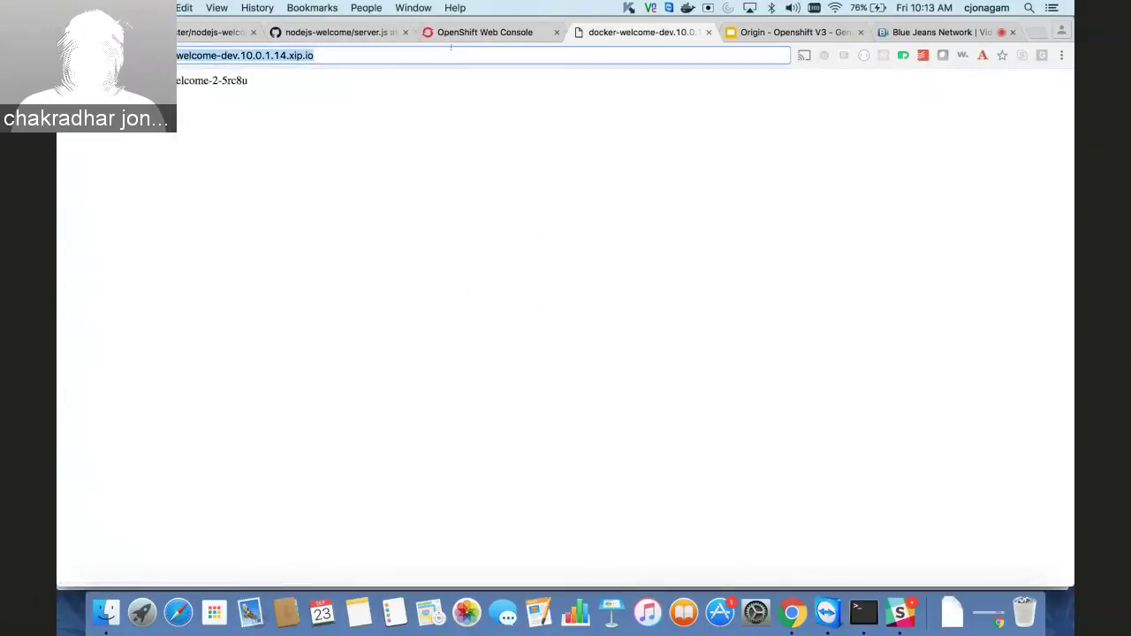
{"action": "key", "text": "Right"}
{"action": "type", "text": "/ca"}
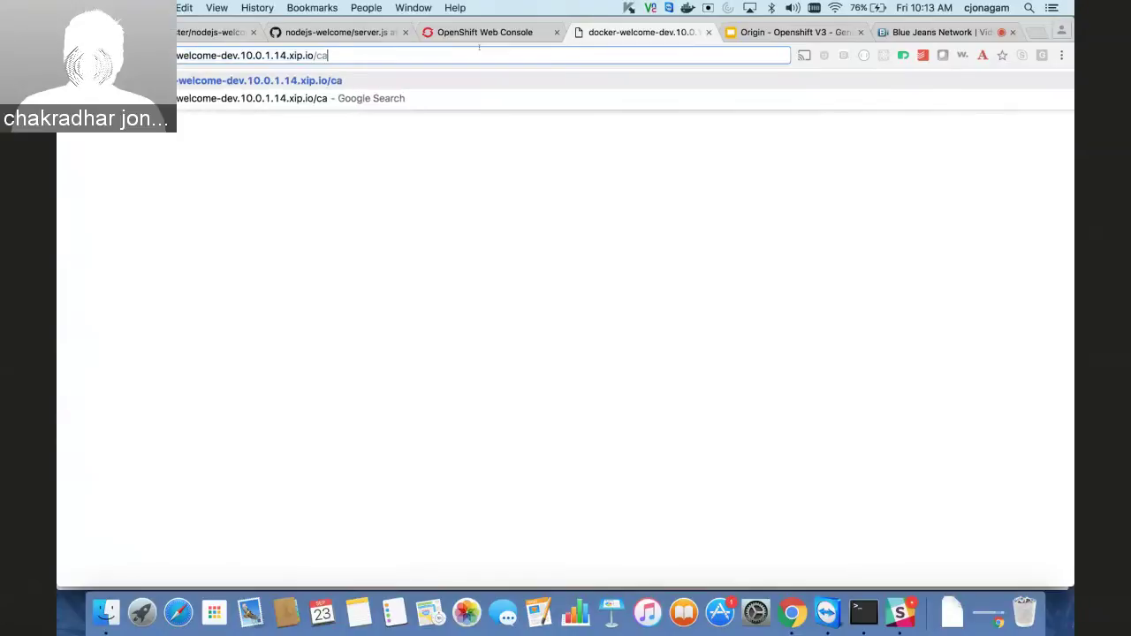
{"action": "type", "text": "ncer"}
{"action": "key", "text": "Return"}
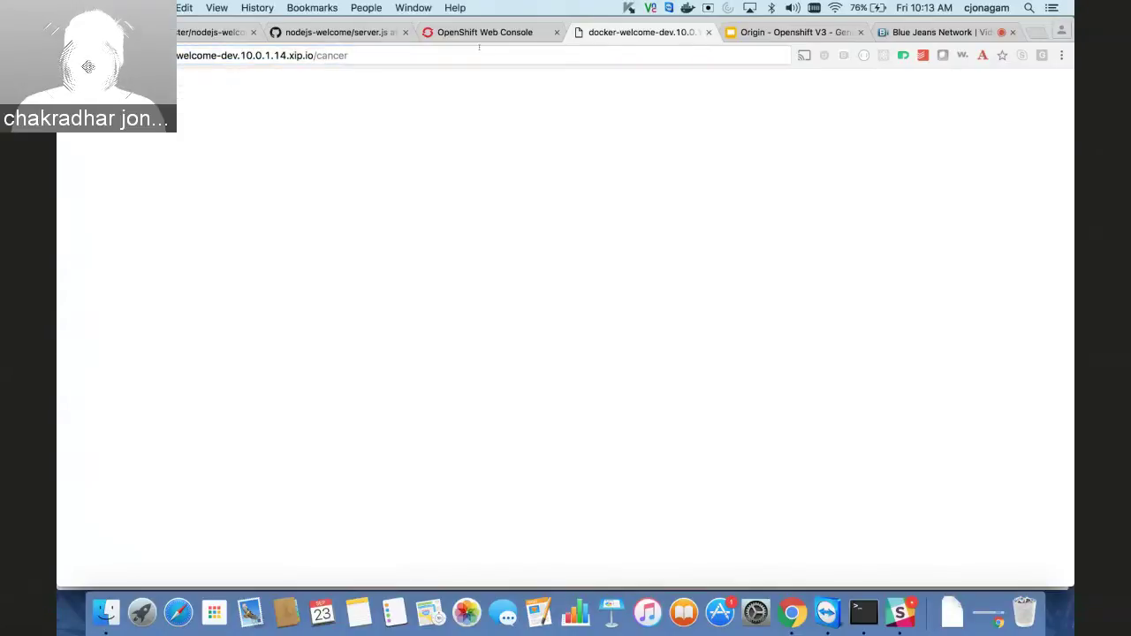
{"action": "key", "text": "super+w"}
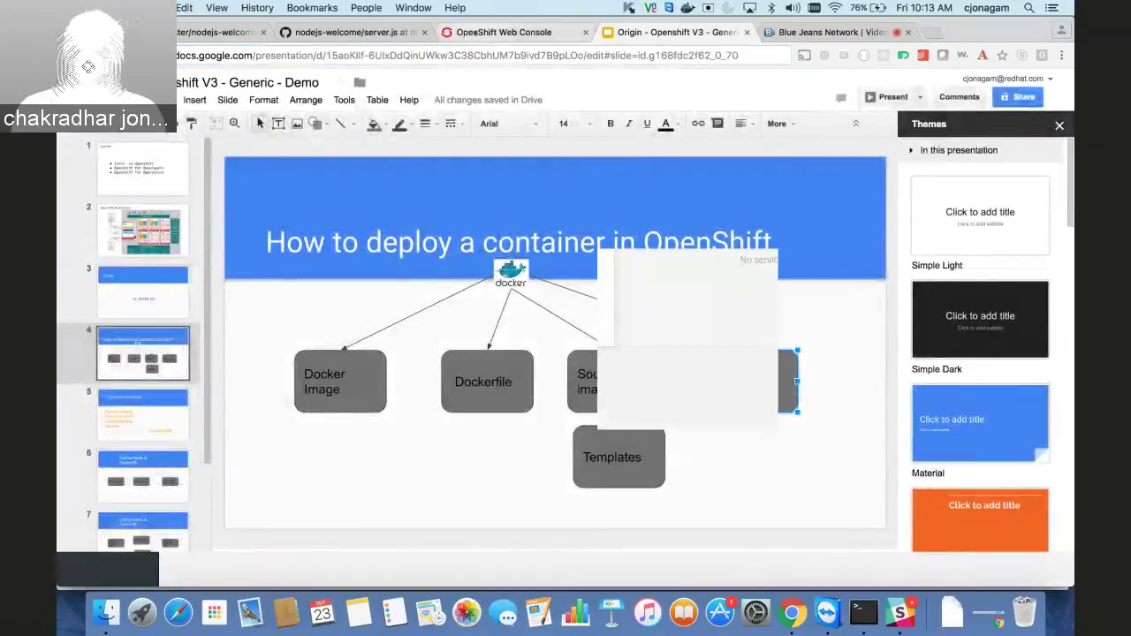
{"action": "key", "text": "ctrl+shift+Tab"}
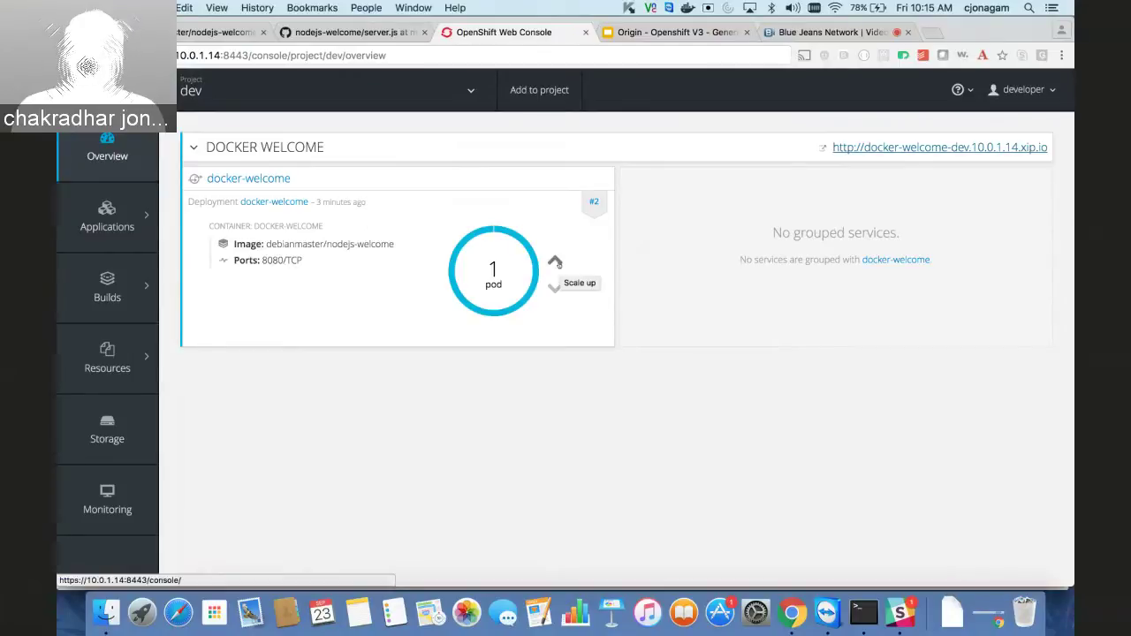
- Scale docker-welcome up twice, from 1 to 3 pods
{"action": "left_click", "coordinate": [555, 261]}
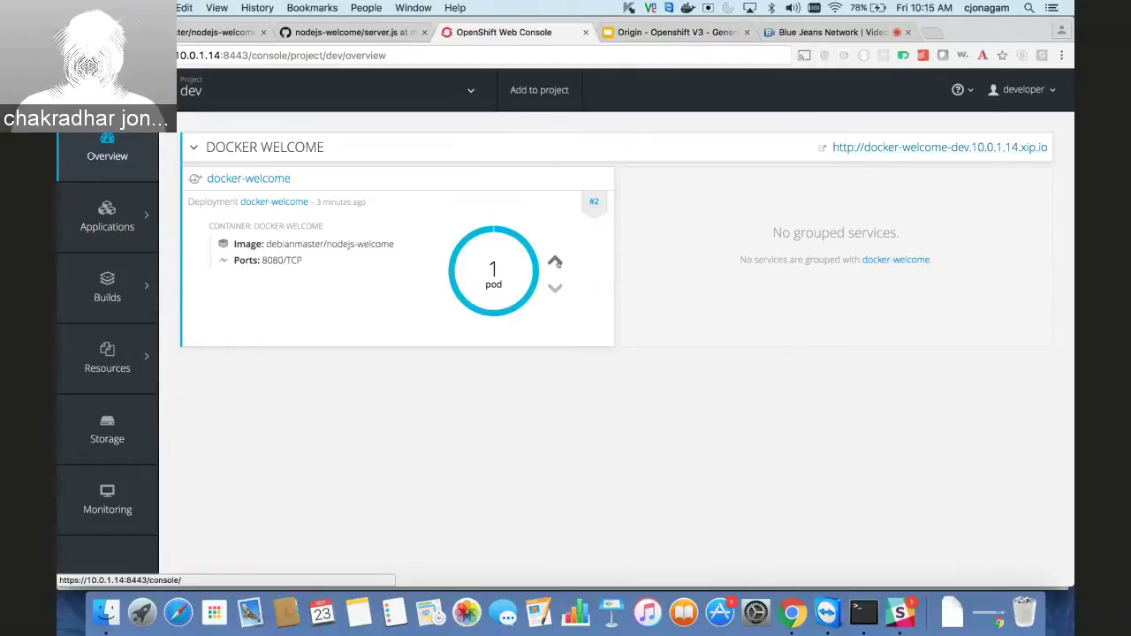
{"action": "left_click", "coordinate": [555, 261]}
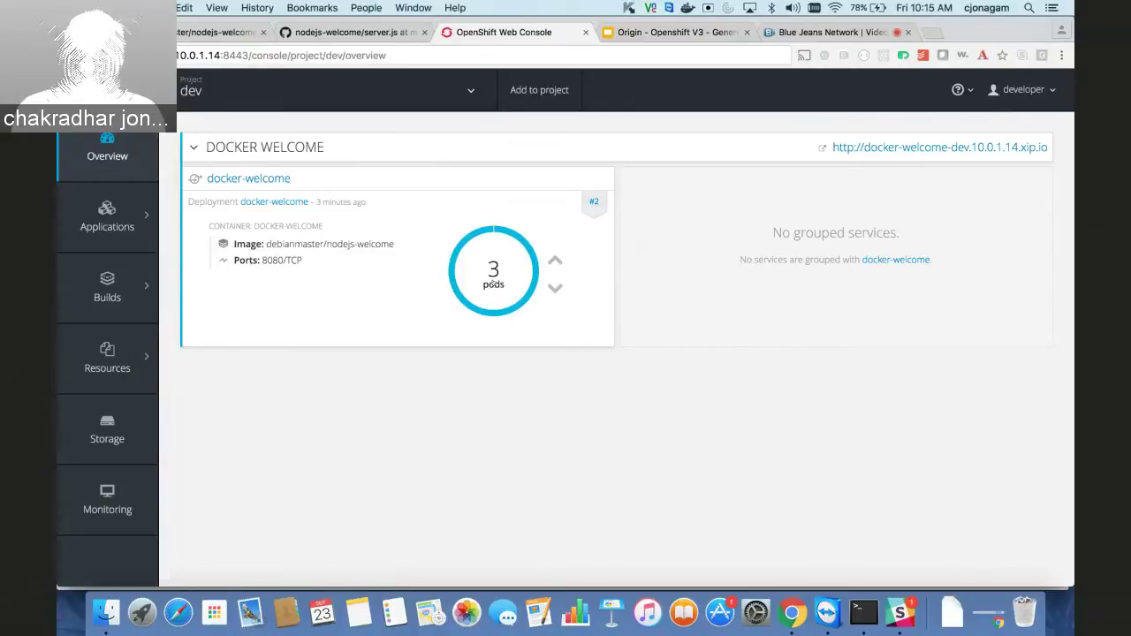
- Load the route's /cancer path in a new tab and close it
{"action": "left_click", "coordinate": [901, 148]}
{"action": "left_click", "coordinate": [445, 55]}
{"action": "type", "text": "come-dev.10.0.1.14.xip.io/c"}
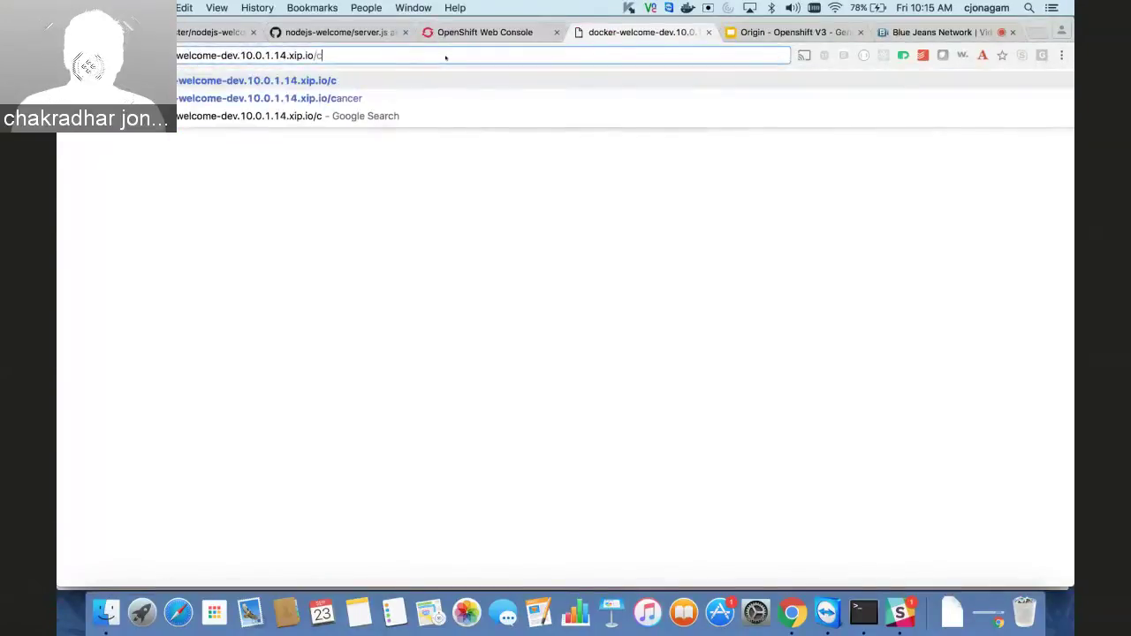
{"action": "type", "text": "ancer"}
{"action": "key", "text": "Return"}
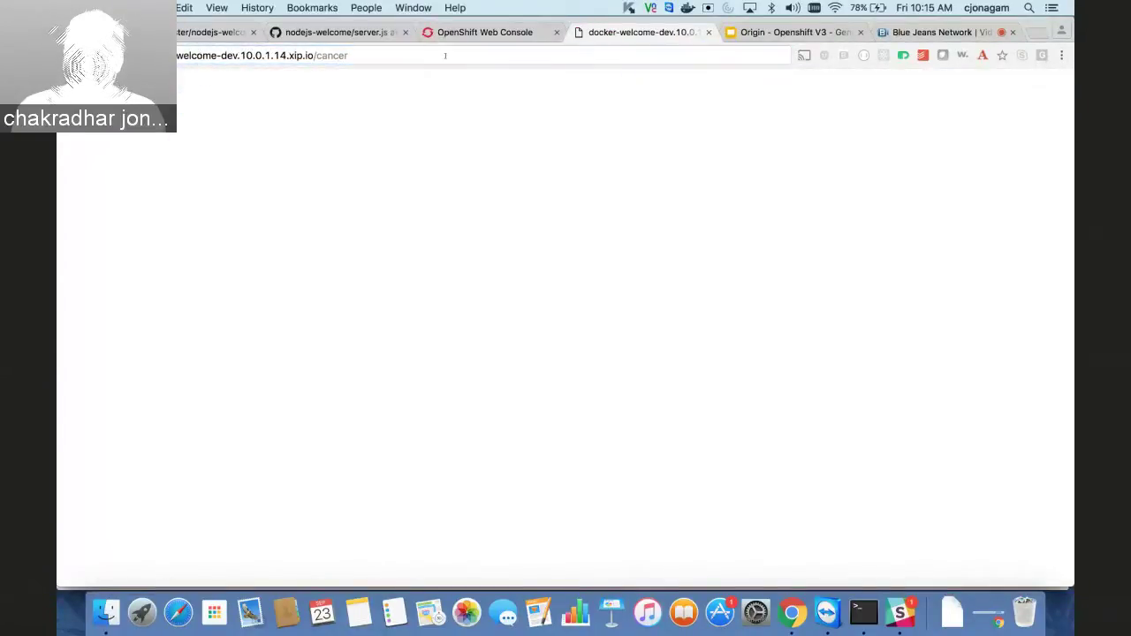
{"action": "key", "text": "super+w"}
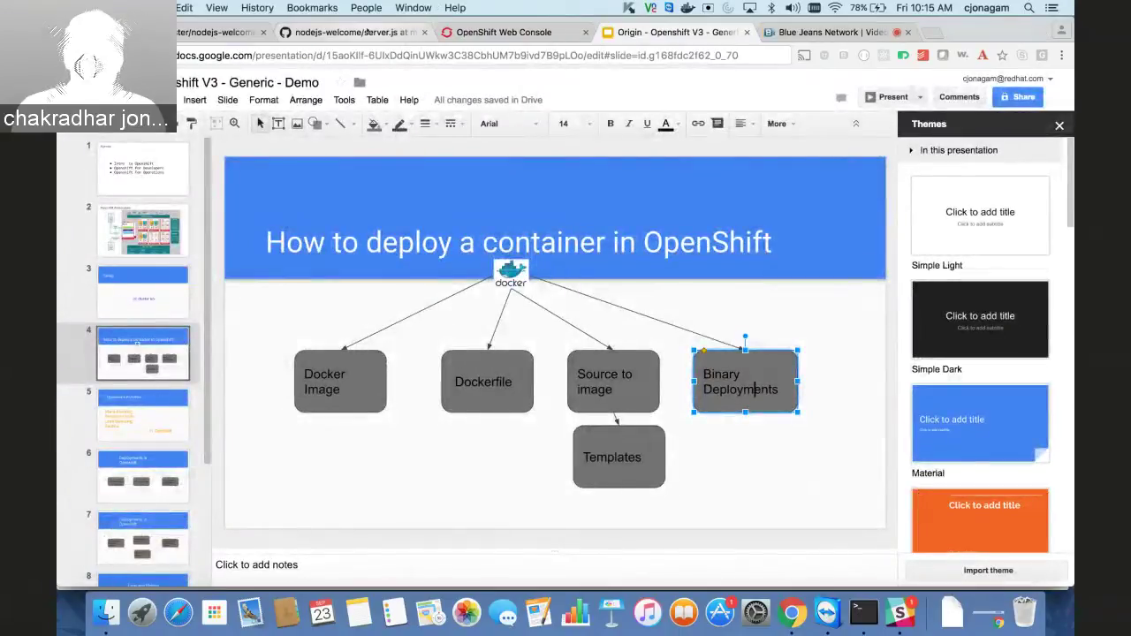
- Copy the docker-welcome route link address and bring up the terminal
{"action": "left_click", "coordinate": [344, 32]}
{"action": "key", "text": "ctrl+Tab"}
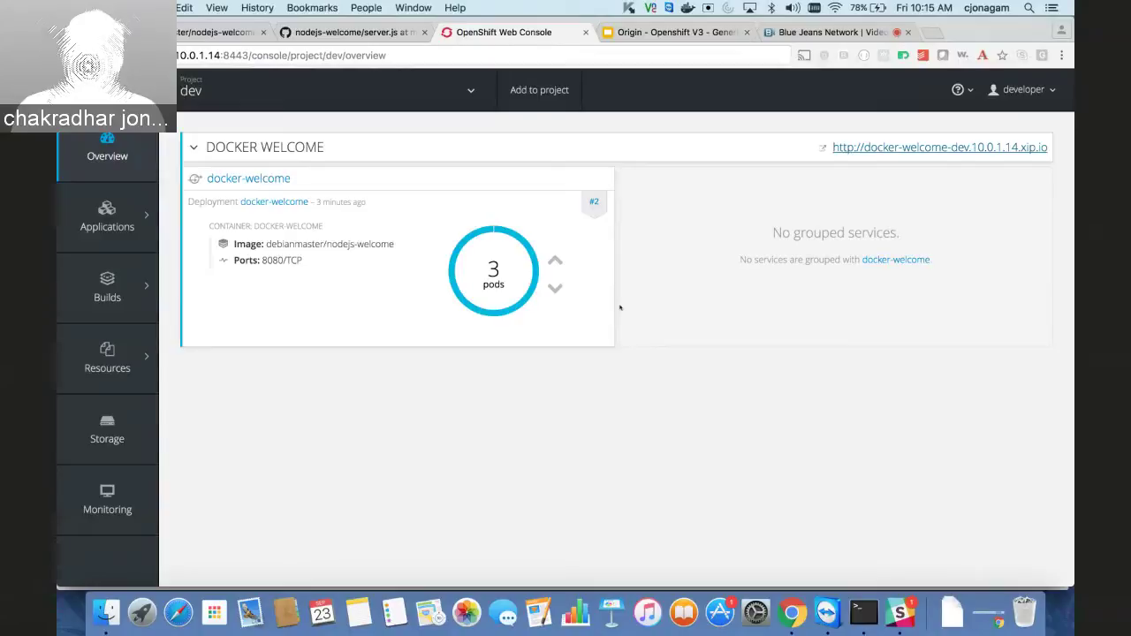
{"action": "right_click", "coordinate": [911, 147]}
{"action": "left_click", "coordinate": [860, 215]}
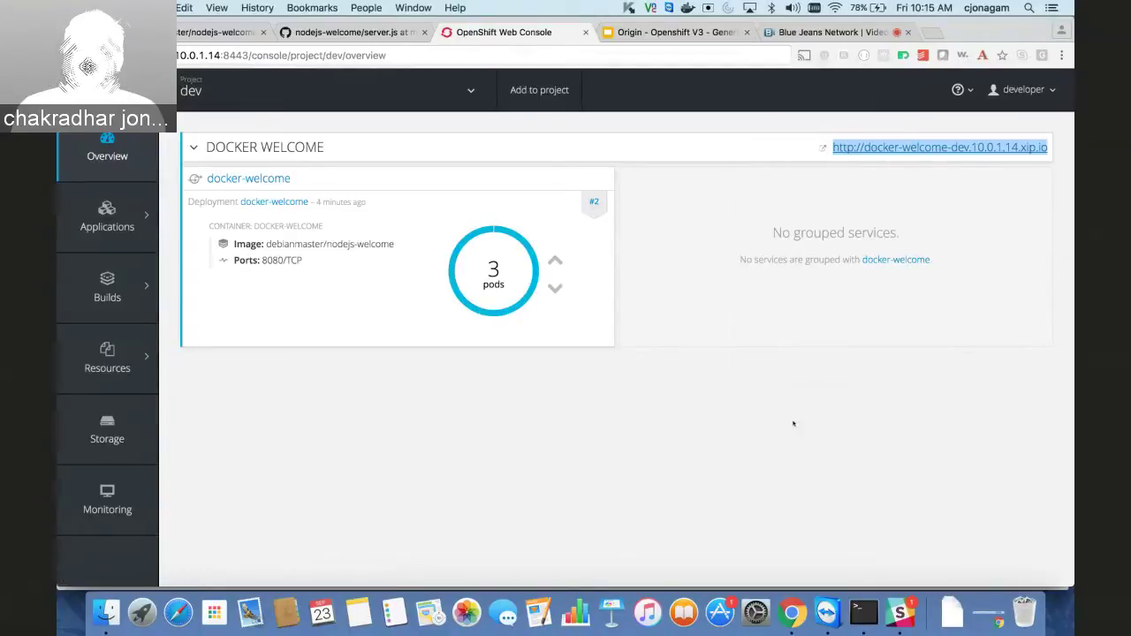
{"action": "left_click", "coordinate": [863, 611]}
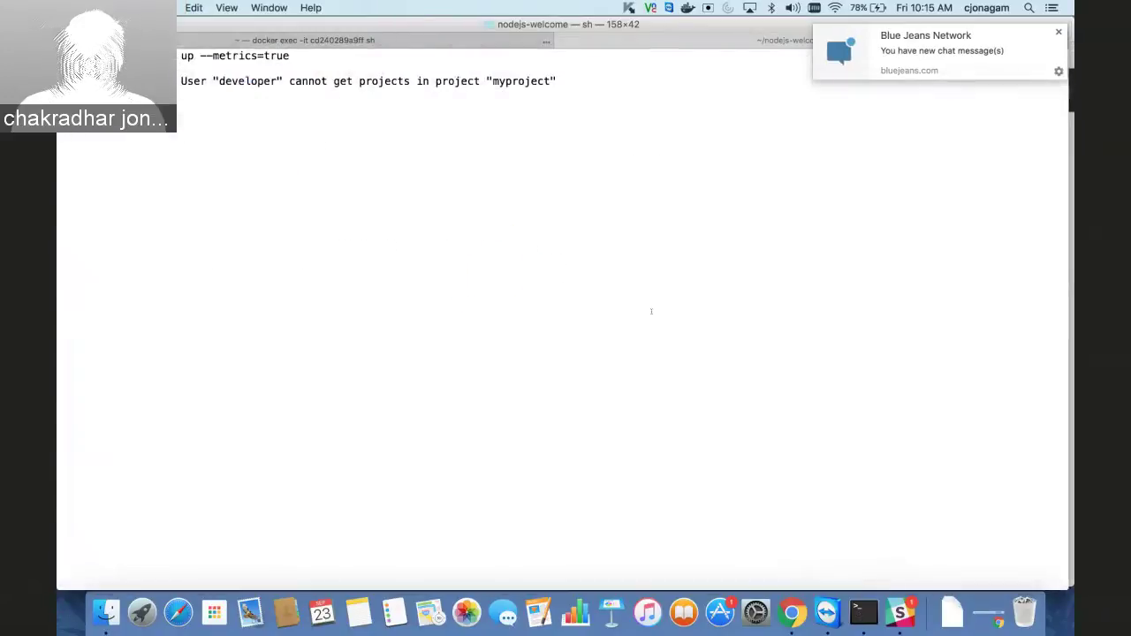
- Curl the route three times, getting responses from pods xwdj2, fpatf and 5rc8u
{"action": "key", "text": "super+v"}
{"action": "key", "text": "Return"}
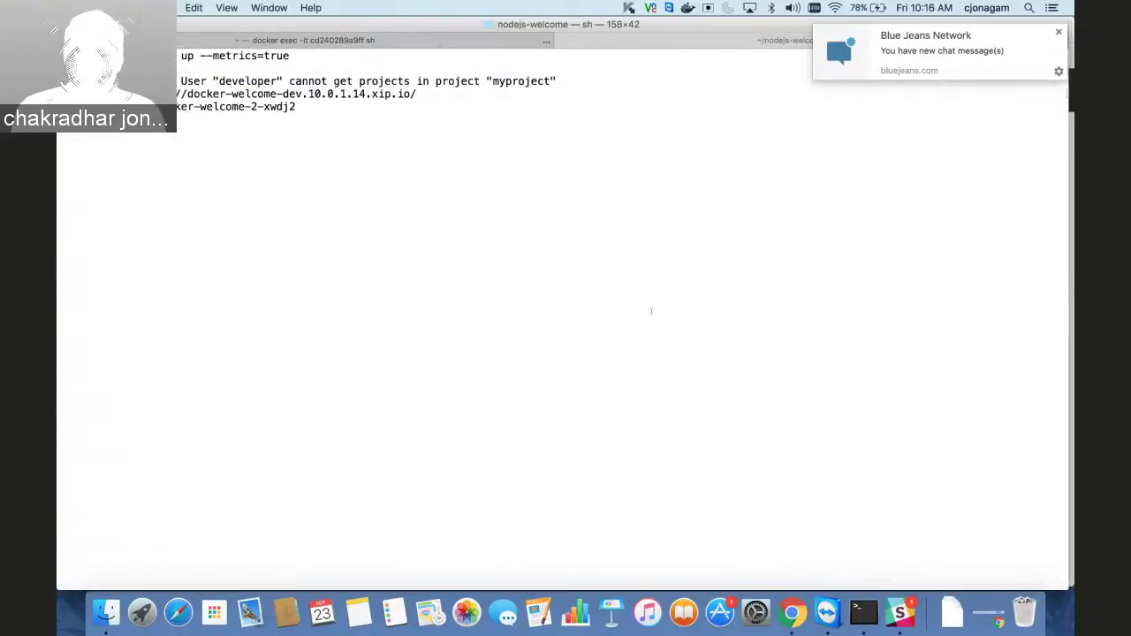
{"action": "key", "text": "super+v"}
{"action": "key", "text": "Return"}
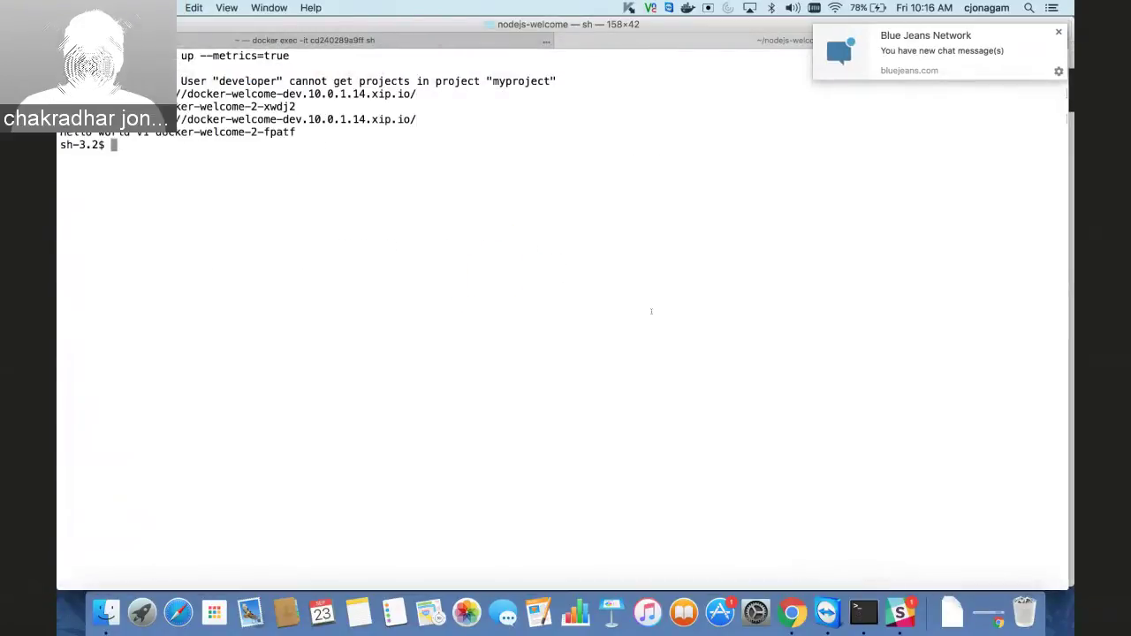
{"action": "key", "text": "Up"}
{"action": "key", "text": "Return"}
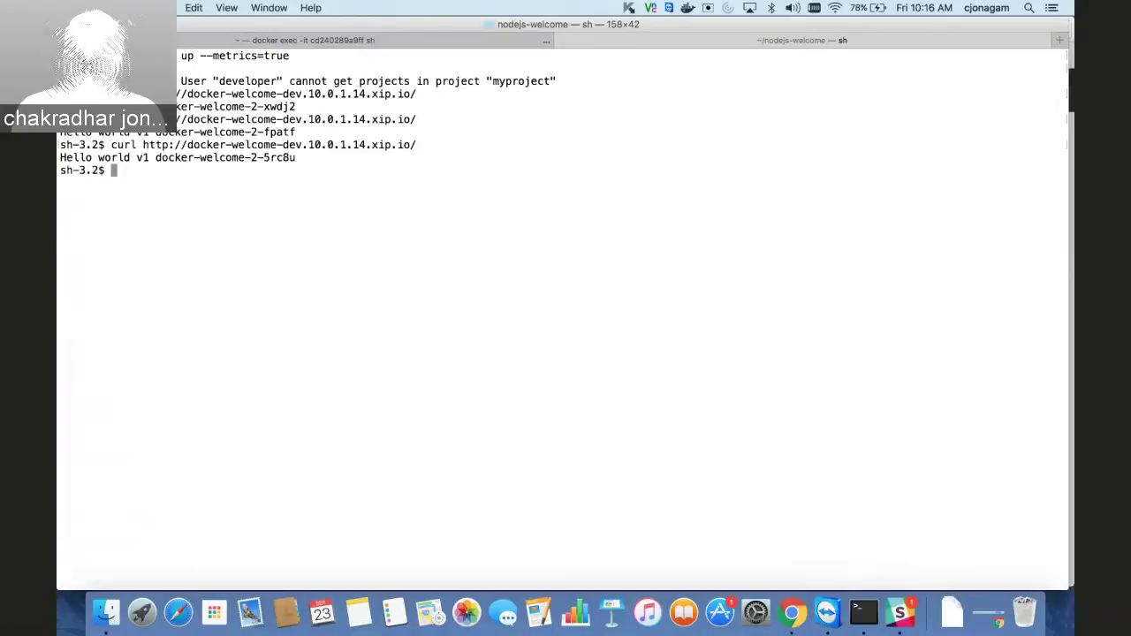
{"action": "double_click", "coordinate": [279, 106]}
{"action": "double_click", "coordinate": [279, 132]}
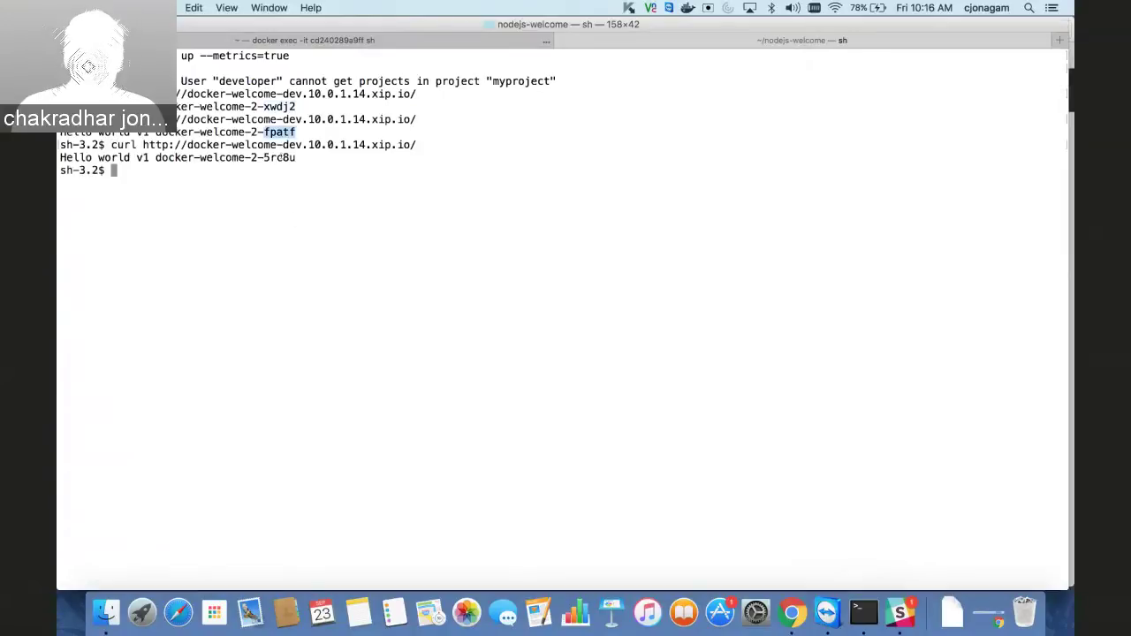
{"action": "double_click", "coordinate": [279, 157]}
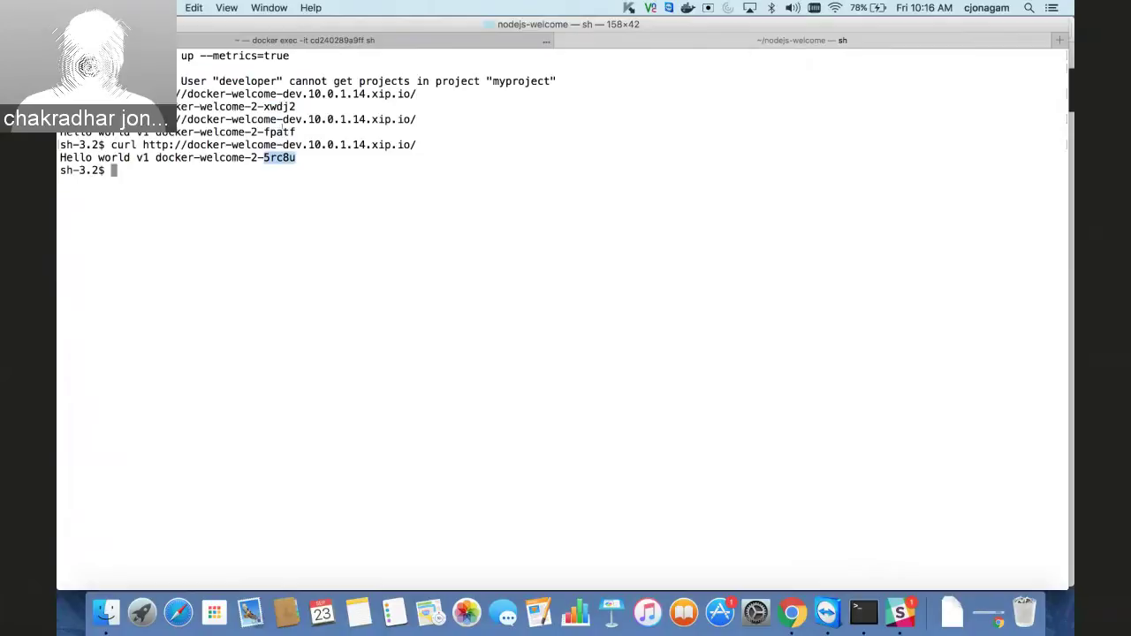
- After a glance at the console, curl three more times, marking xwdj2 and fpatf responses
{"action": "key", "text": "super+Tab"}
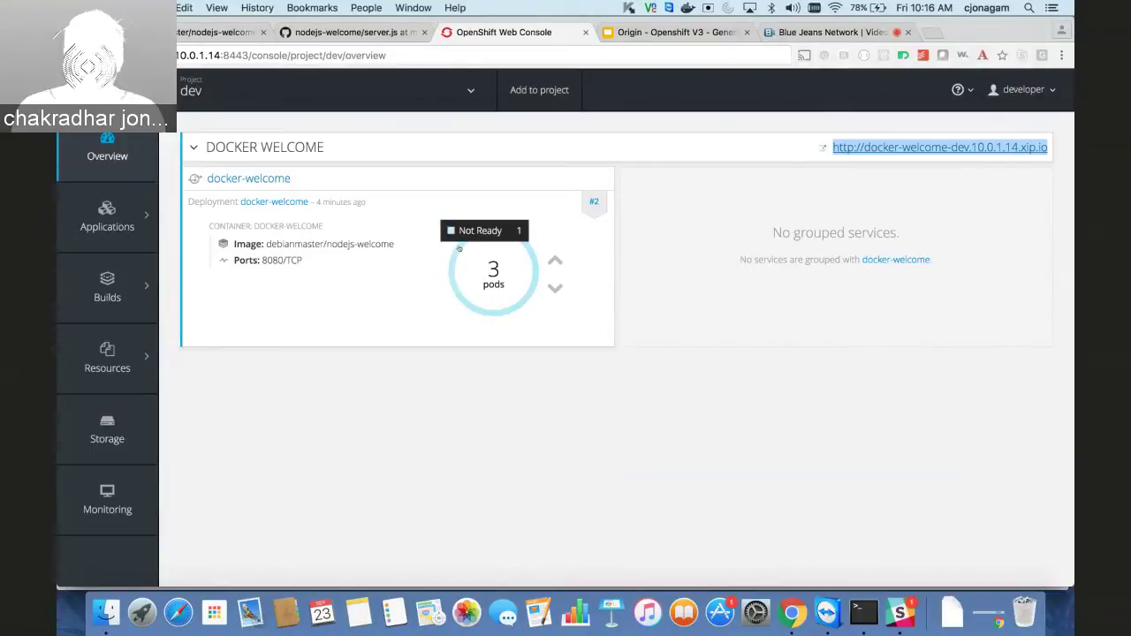
{"action": "key", "text": "super+Tab"}
{"action": "key", "text": "Up"}
{"action": "key", "text": "Return"}
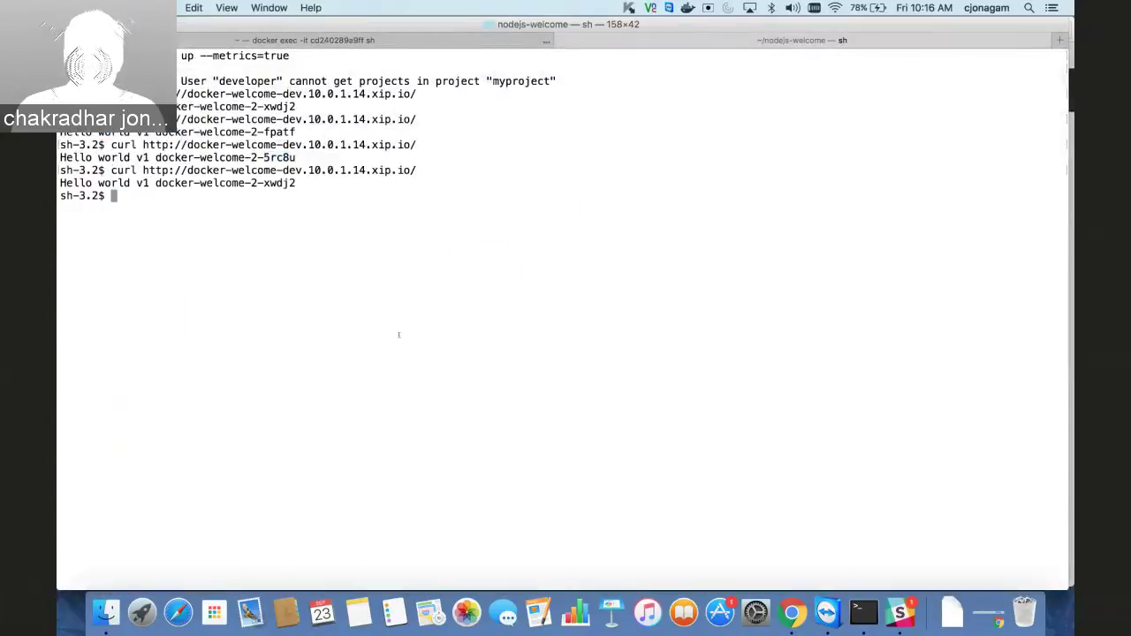
{"action": "key", "text": "Up"}
{"action": "key", "text": "Return"}
{"action": "key", "text": "Up"}
{"action": "key", "text": "Return"}
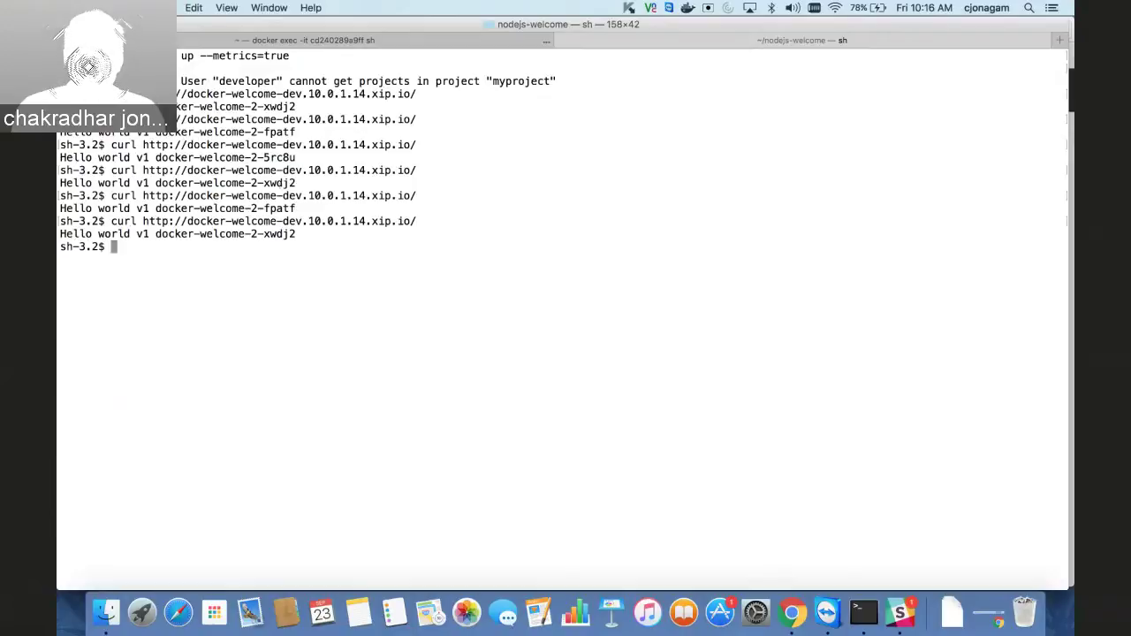
{"action": "double_click", "coordinate": [279, 183]}
{"action": "double_click", "coordinate": [280, 234]}
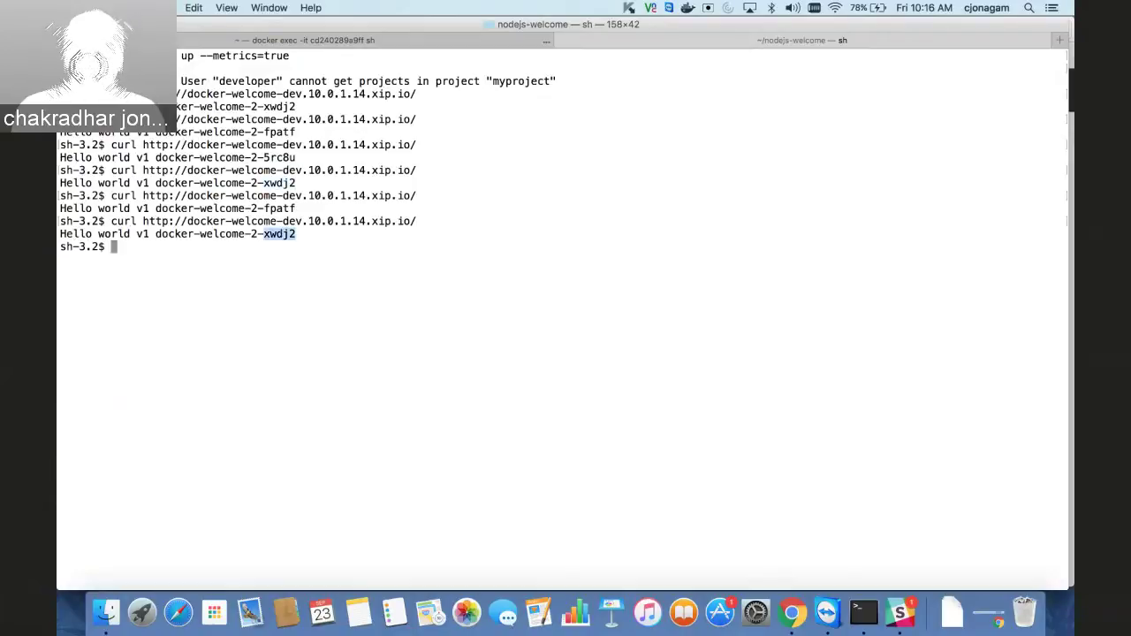
{"action": "double_click", "coordinate": [279, 208]}
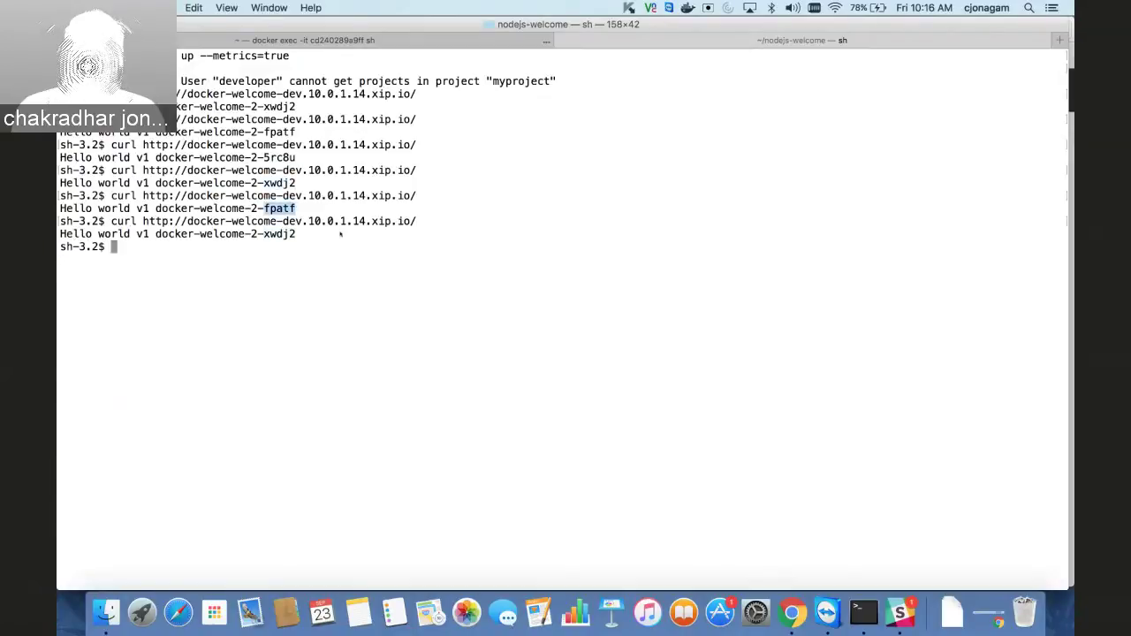
{"action": "key", "text": "super+Tab"}
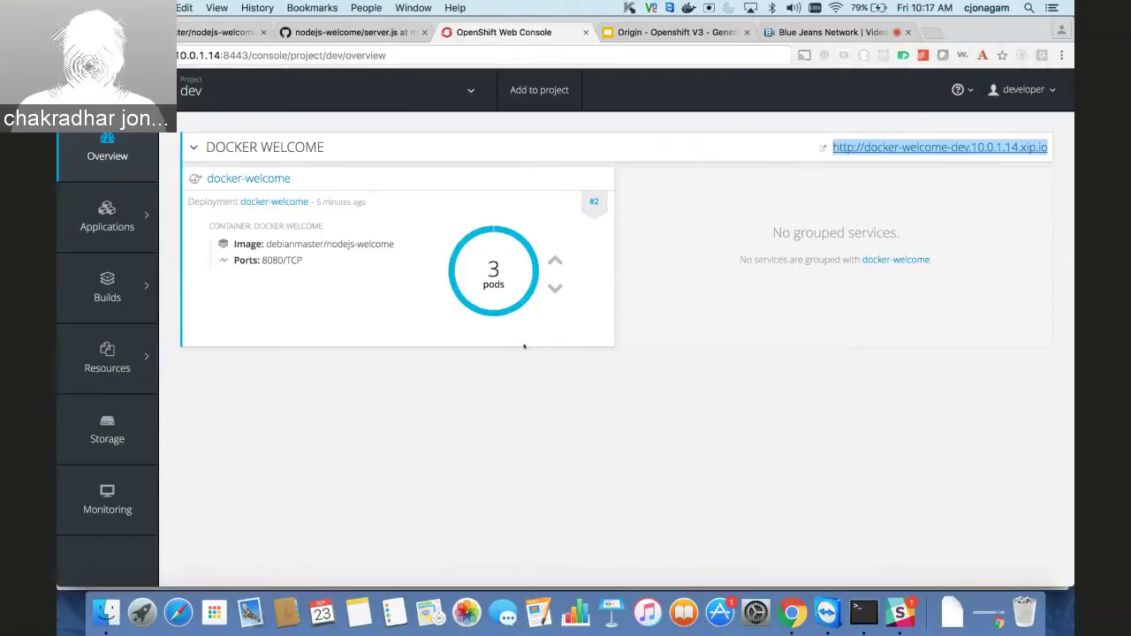
- Highlight the Docker Image box and the word Dockerfile on the deployment slide
{"action": "left_click", "coordinate": [674, 34]}
{"action": "left_click", "coordinate": [341, 387]}
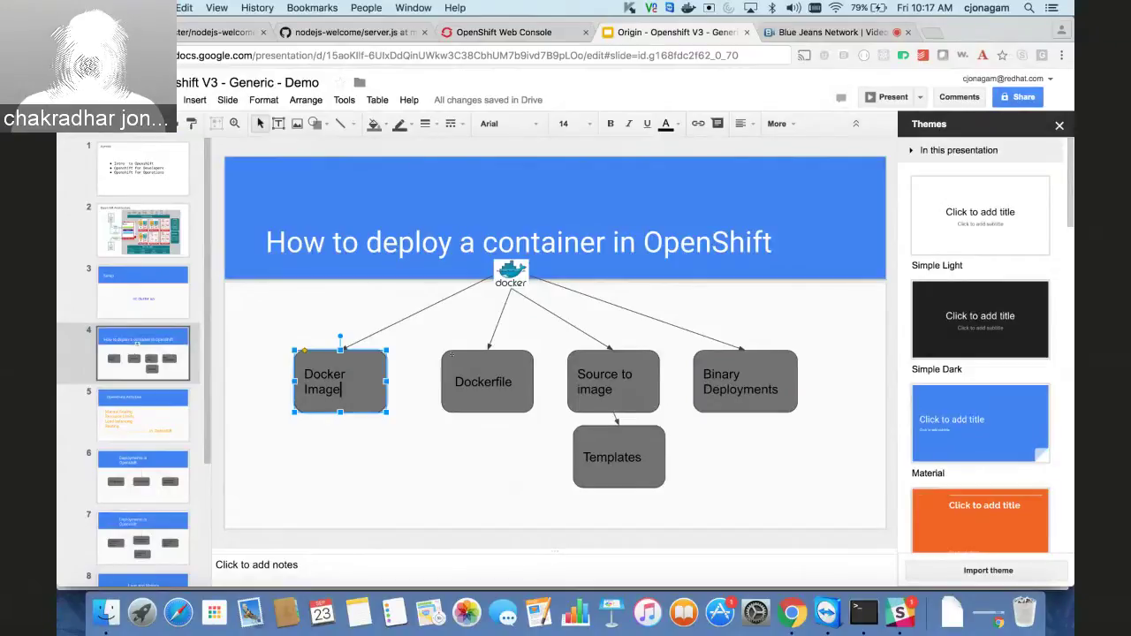
{"action": "double_click", "coordinate": [477, 382]}
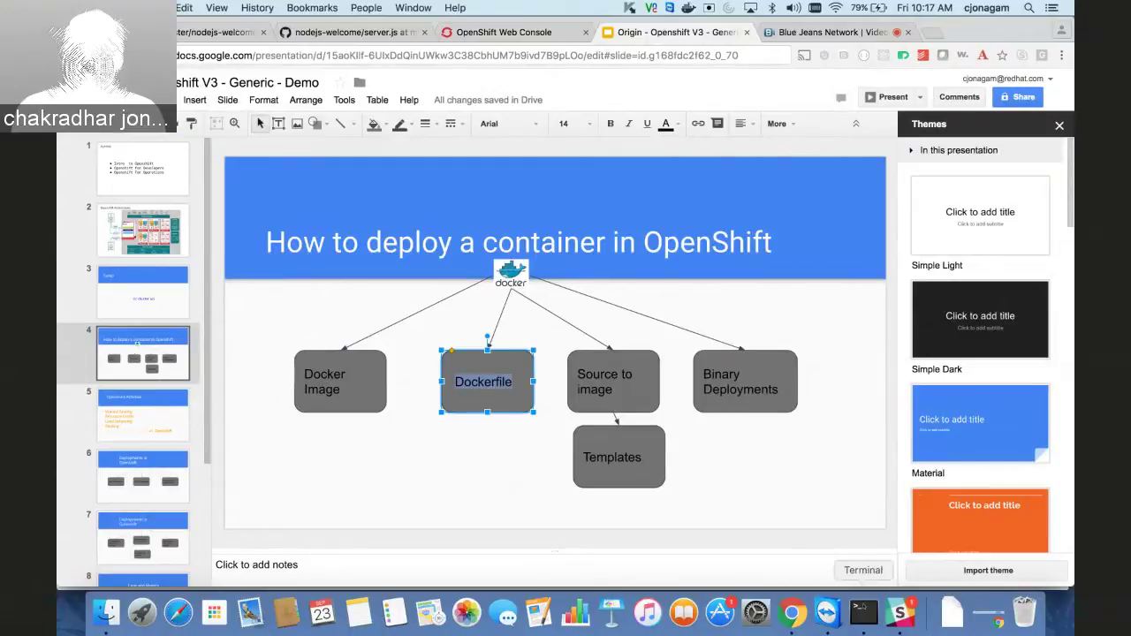
- Bring the Terminal forward and clear its screen with clear
{"action": "left_click", "coordinate": [863, 611]}
{"action": "type", "text": "clear"}
{"action": "key", "text": "Return"}
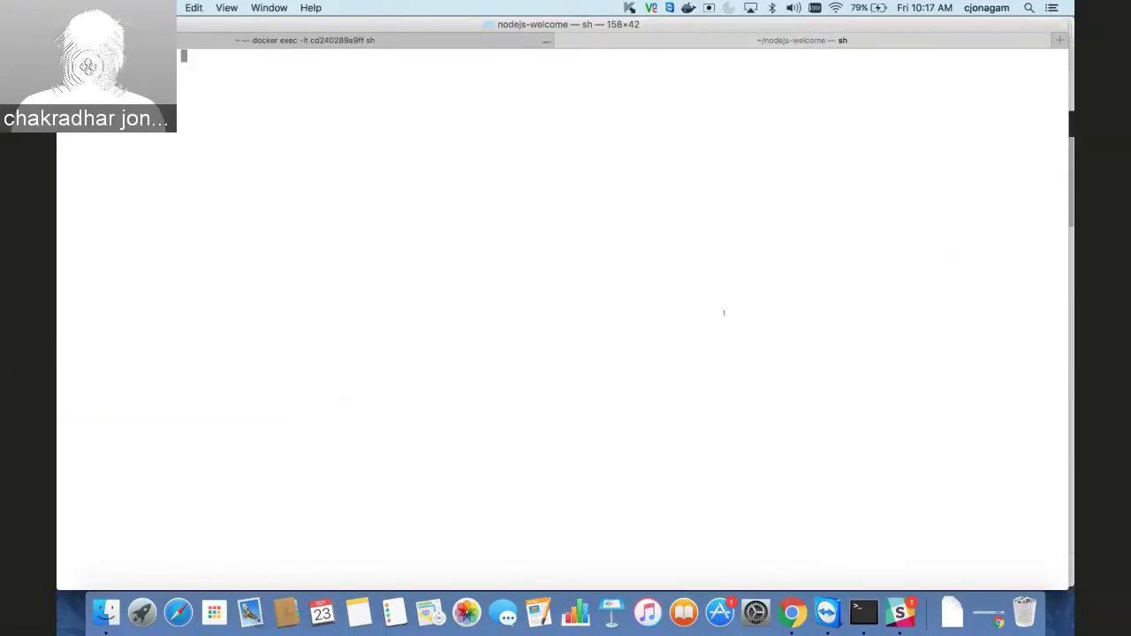
- Enter the image name debianmaster/nodejs-welcome at the Terminal prompt, then return to the slides
{"action": "type", "text": "de"}
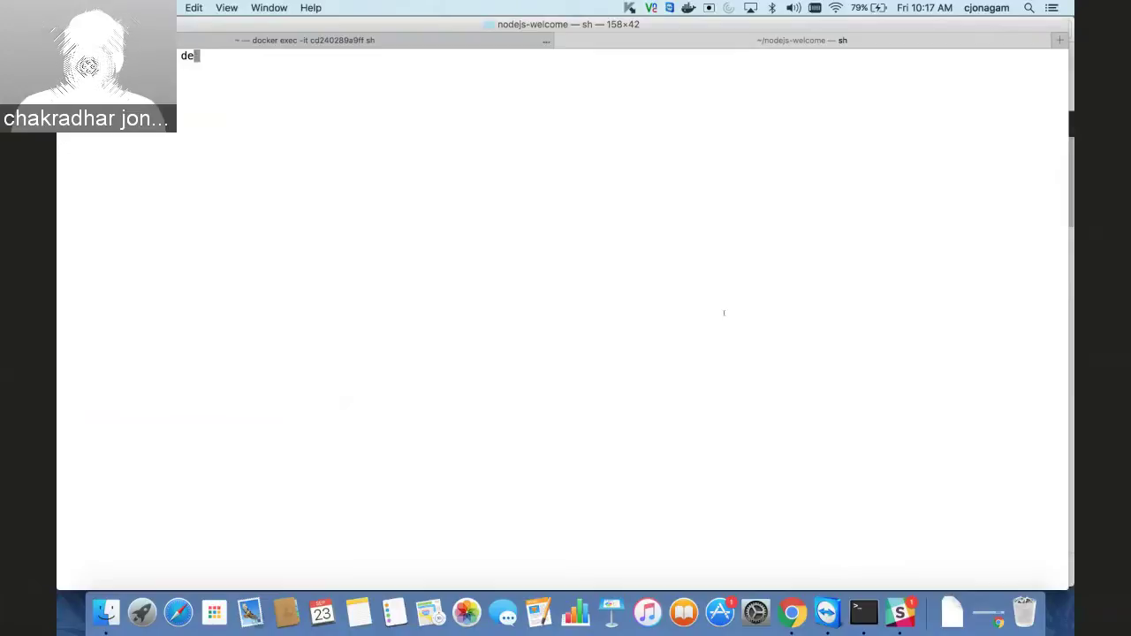
{"action": "type", "text": "bianmaster/"}
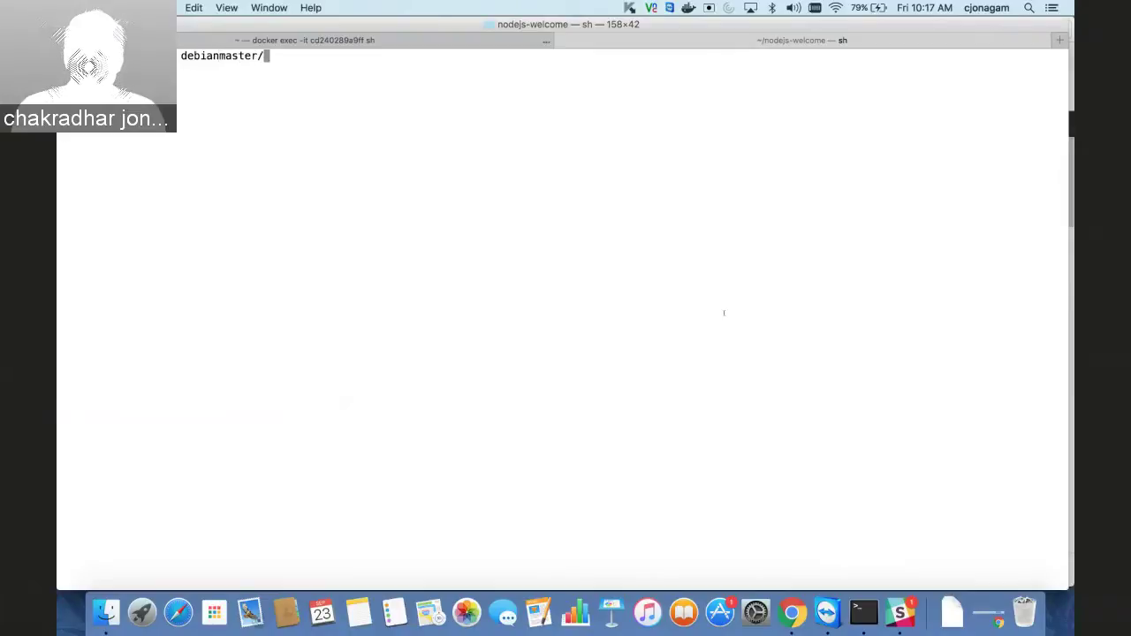
{"action": "type", "text": "nodejs-wel"}
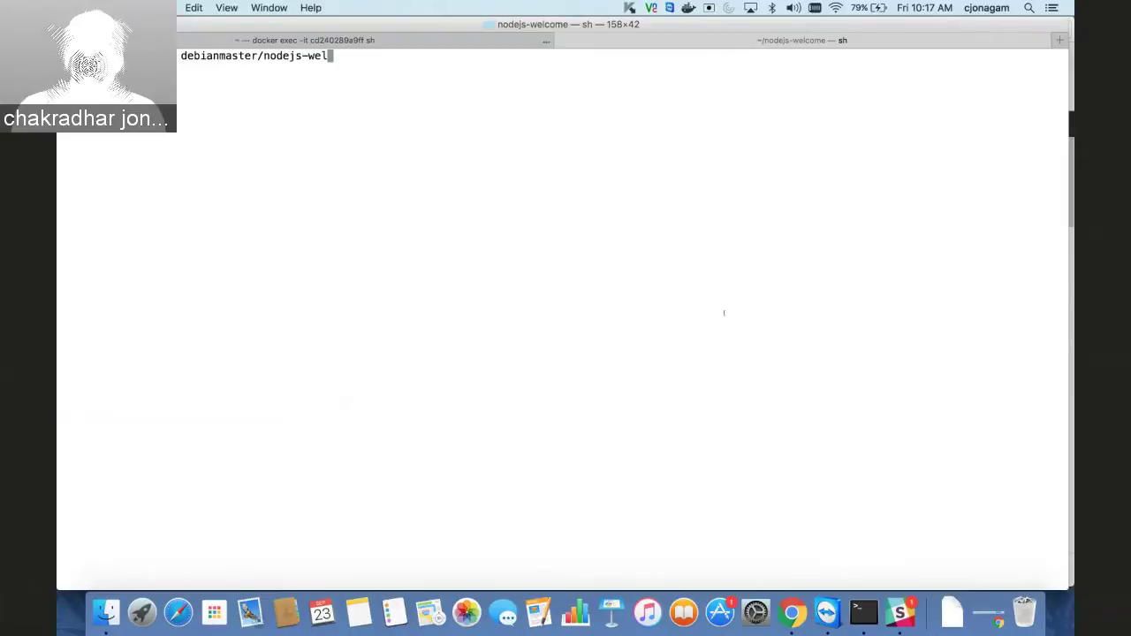
{"action": "type", "text": "come"}
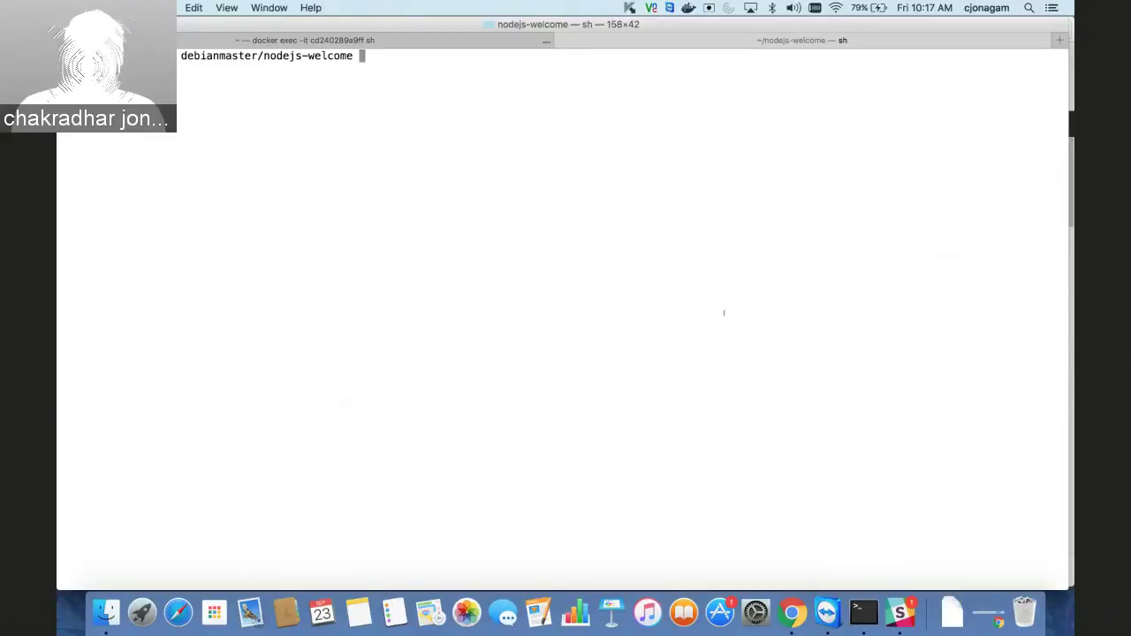
{"action": "key", "text": "super+Tab"}
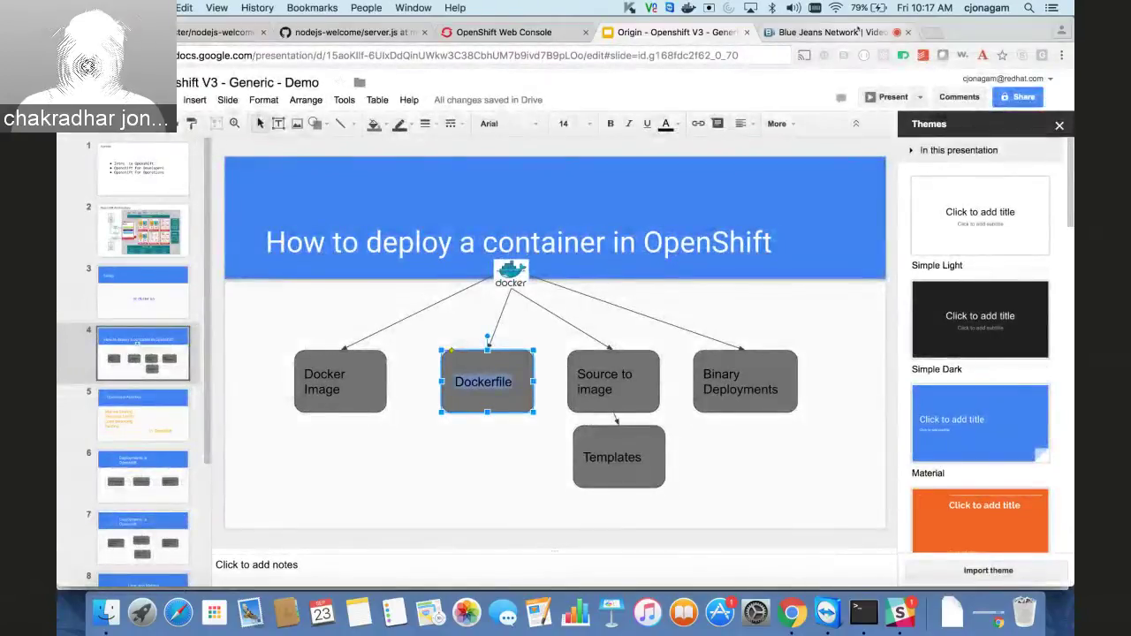
- Open the Blue Jeans meeting chat and scroll up to the attendees' earlier questions
{"action": "key", "text": "ctrl+Tab"}
{"action": "left_click", "coordinate": [1037, 168]}
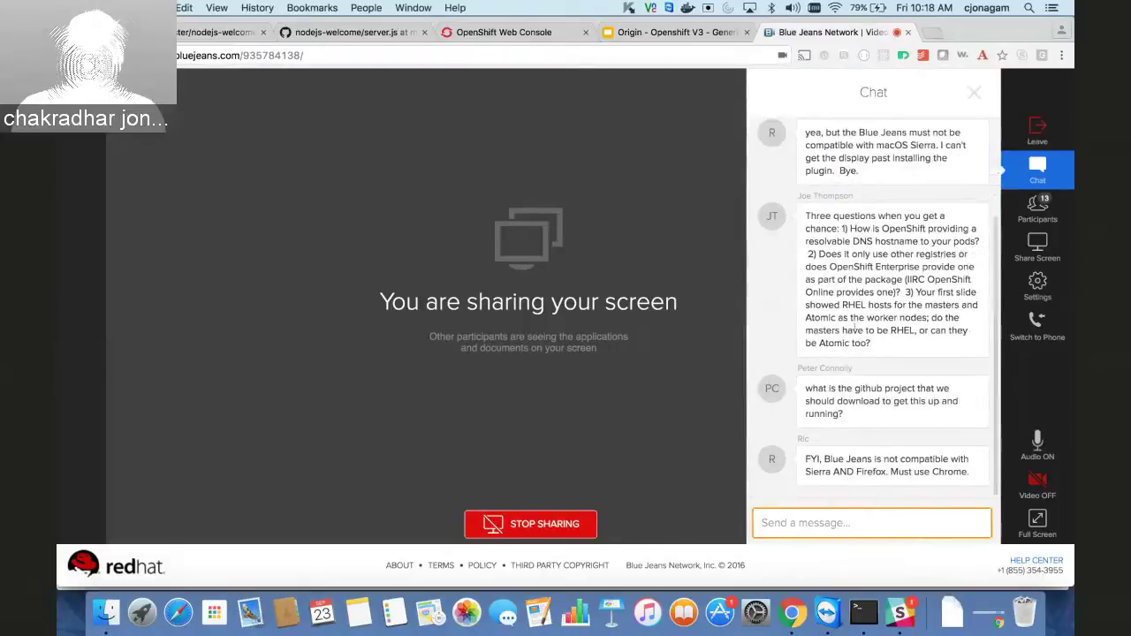
{"action": "scroll", "coordinate": [860, 287], "scroll_direction": "up", "scroll_amount": 3}
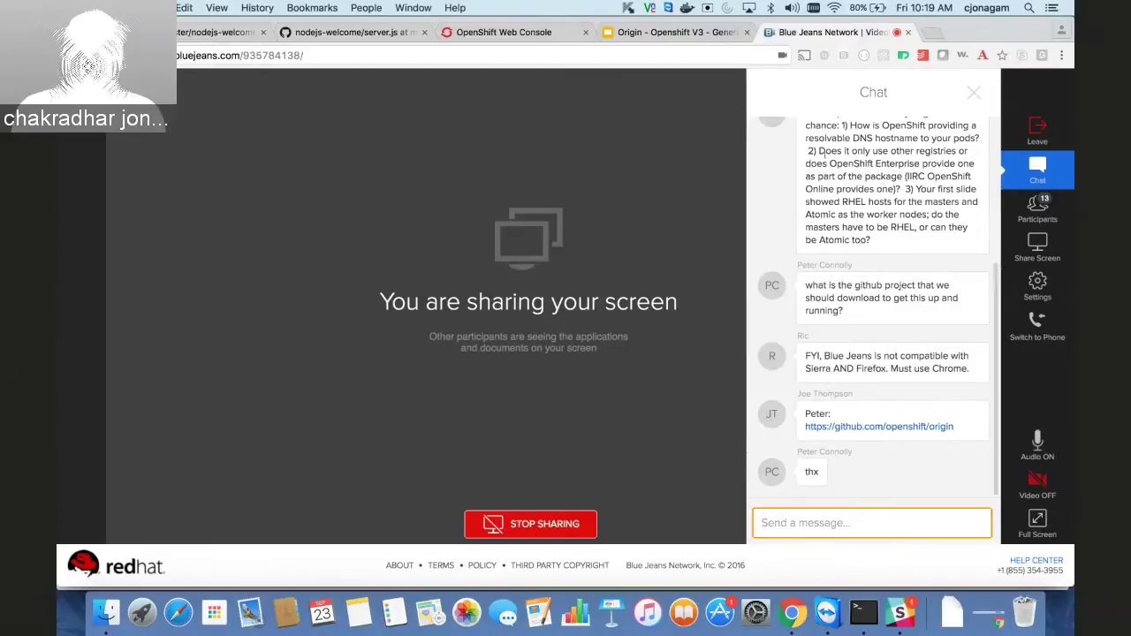
- Select the chat question asking whether OpenShift provides its own image registry
{"action": "left_click_drag", "start_coordinate": [819, 151], "coordinate": [876, 189]}
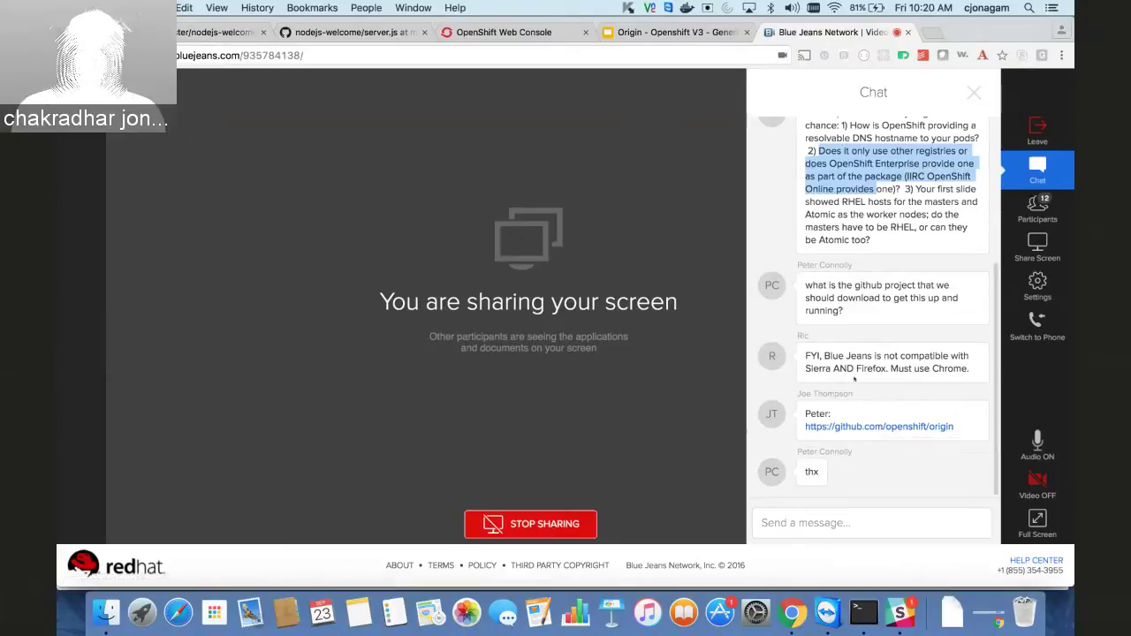
- Highlight the 'Source to image' box on the slide, then go back to the OpenShift console
{"action": "left_click", "coordinate": [676, 32]}
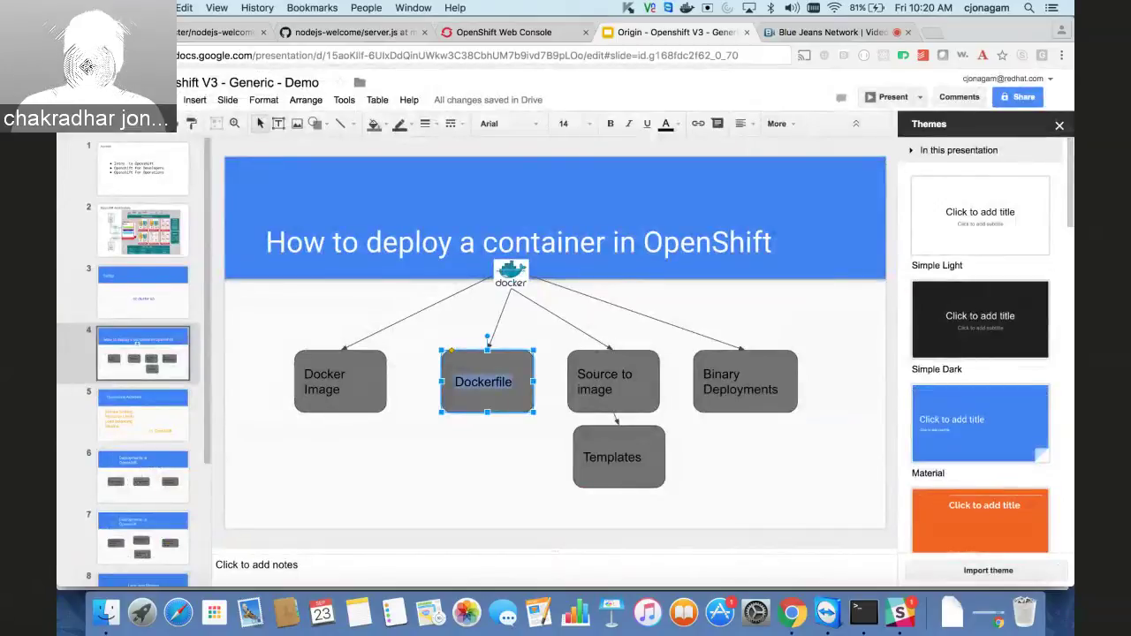
{"action": "left_click", "coordinate": [617, 374]}
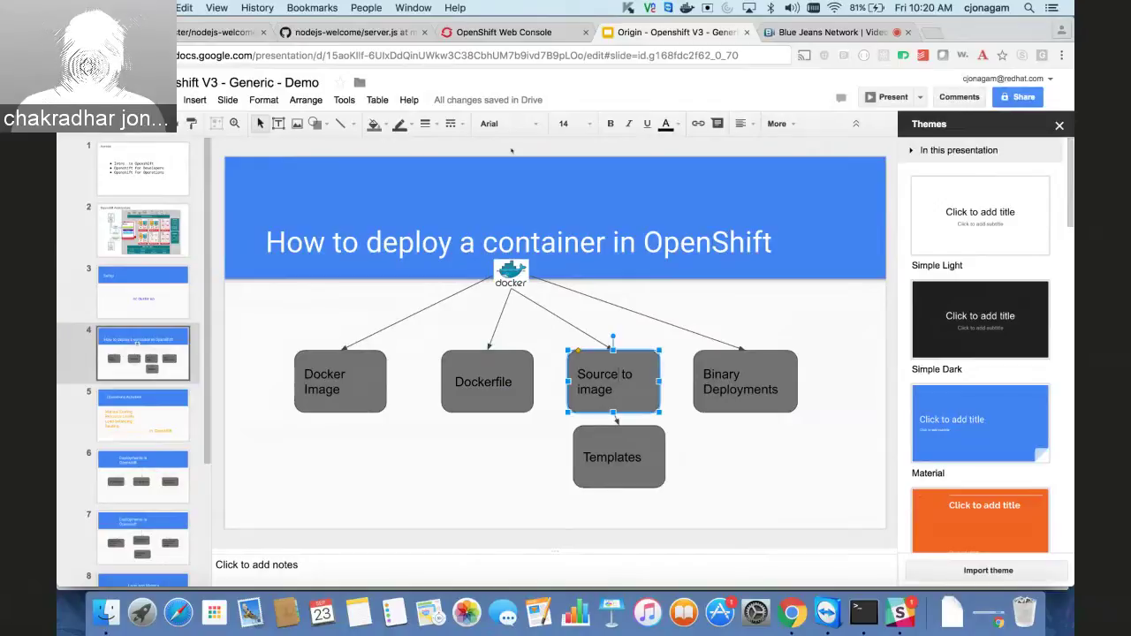
{"action": "left_click", "coordinate": [506, 36]}
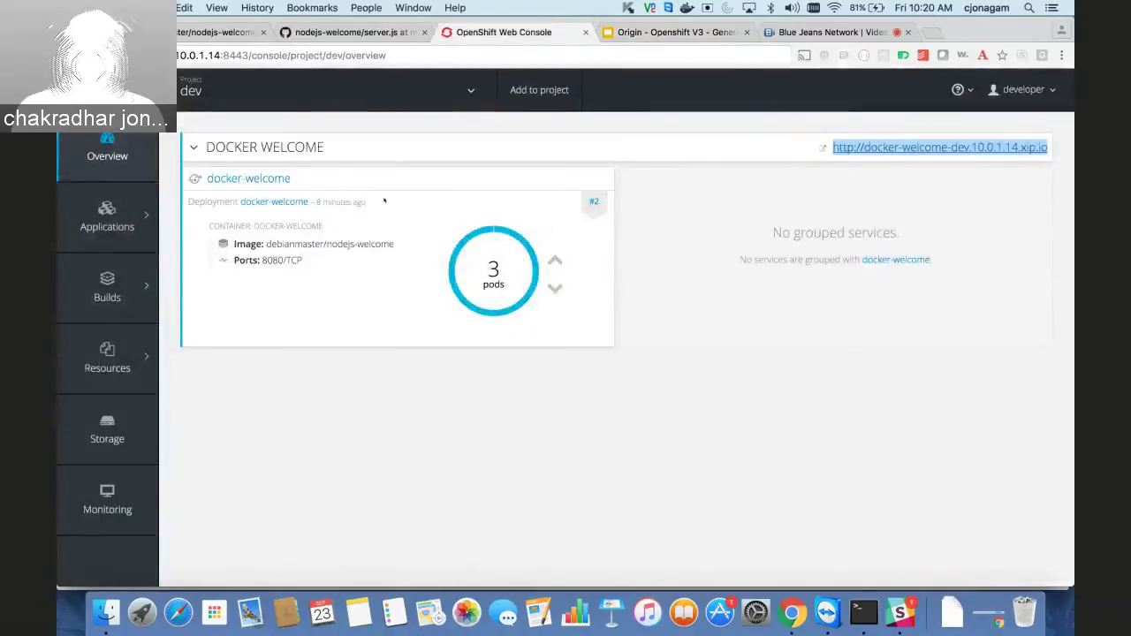
- Open Add to project and scroll the Browse Catalog down to the NodeJS builders
{"action": "left_click", "coordinate": [552, 102]}
{"action": "scroll", "coordinate": [389, 332], "scroll_direction": "down", "scroll_amount": 15}
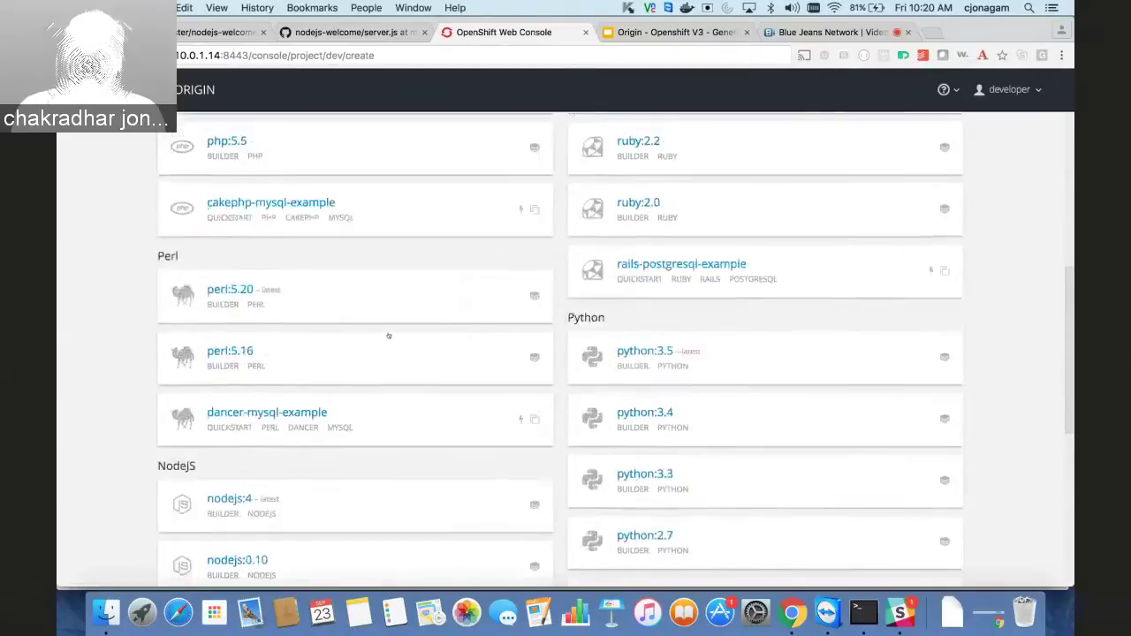
{"action": "scroll", "coordinate": [389, 336], "scroll_direction": "up", "scroll_amount": 15}
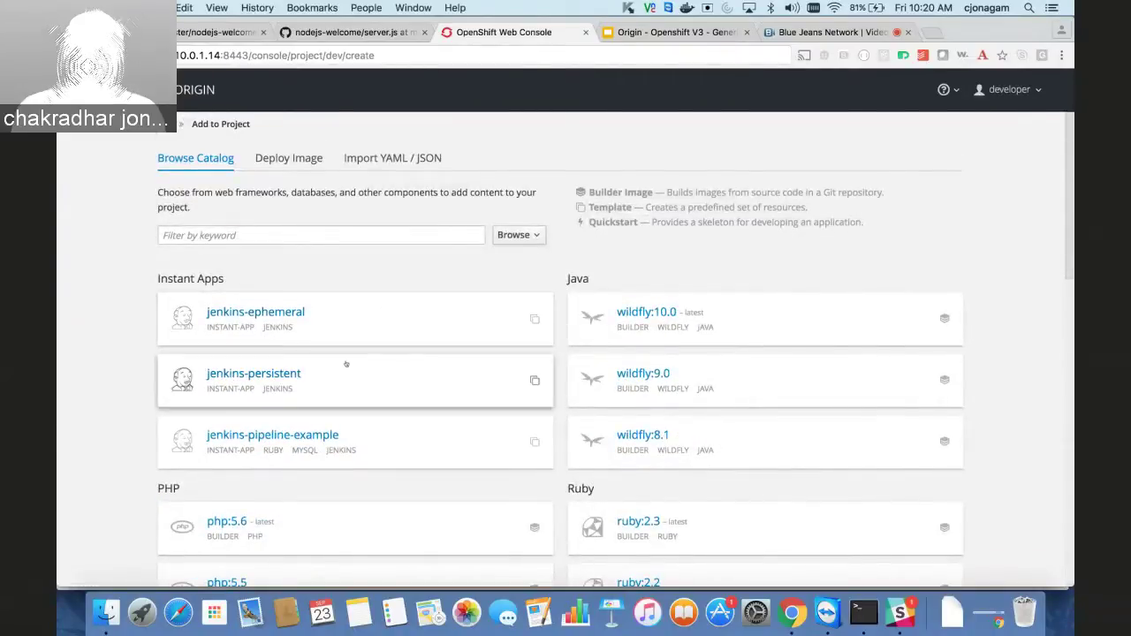
{"action": "scroll", "coordinate": [345, 363], "scroll_direction": "down", "scroll_amount": 10}
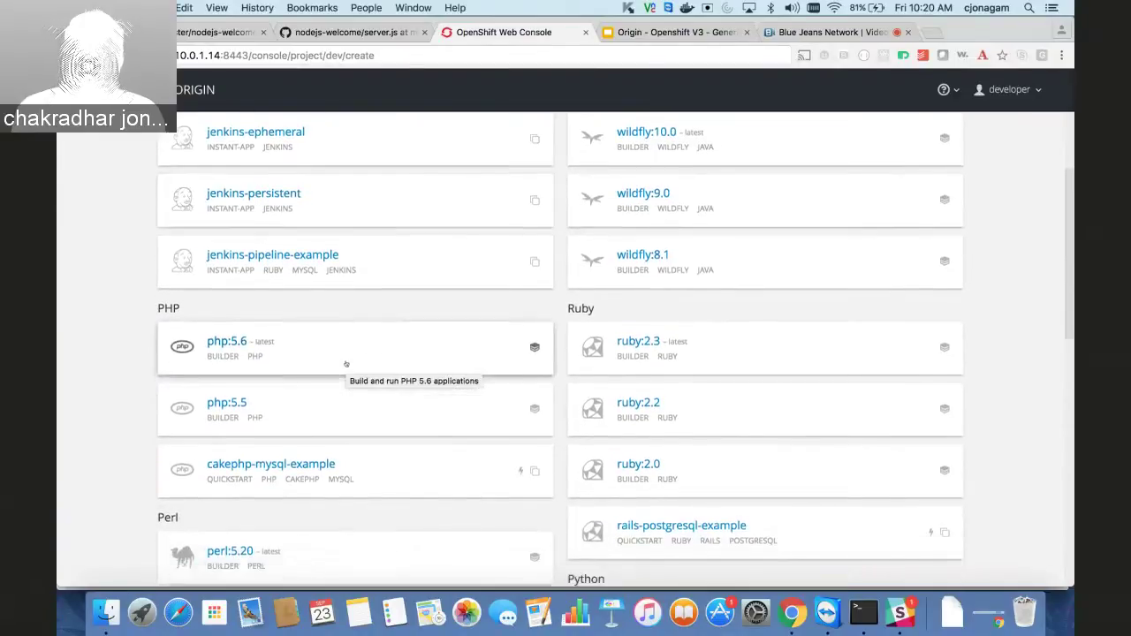
{"action": "scroll", "coordinate": [345, 364], "scroll_direction": "down", "scroll_amount": 5}
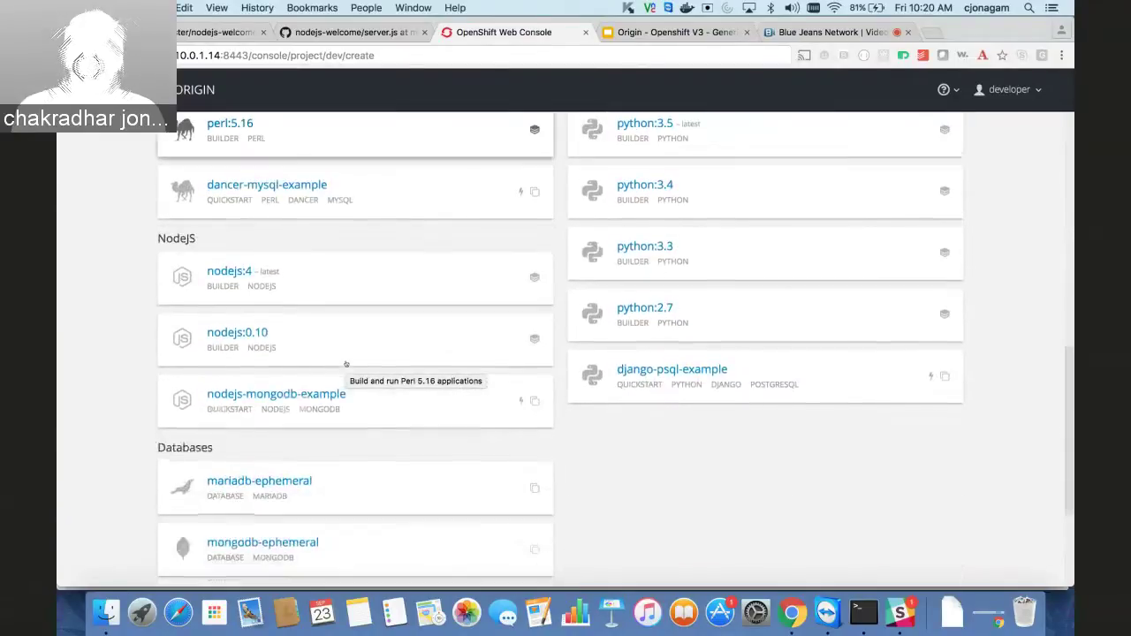
{"action": "scroll", "coordinate": [347, 364], "scroll_direction": "up", "scroll_amount": 15}
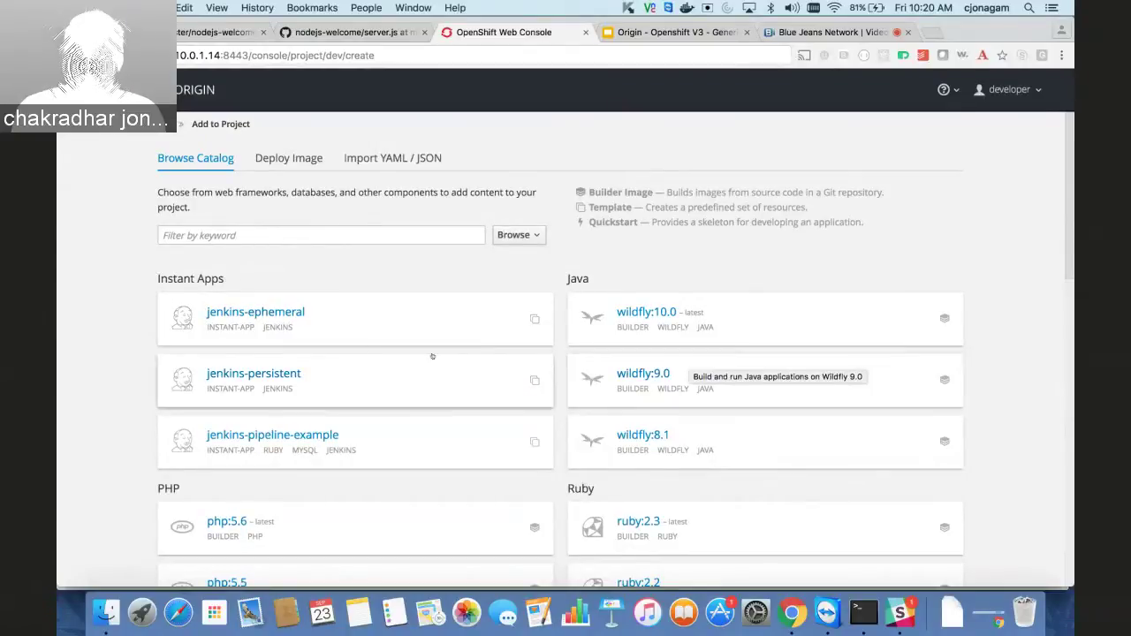
{"action": "scroll", "coordinate": [368, 353], "scroll_direction": "down", "scroll_amount": 2}
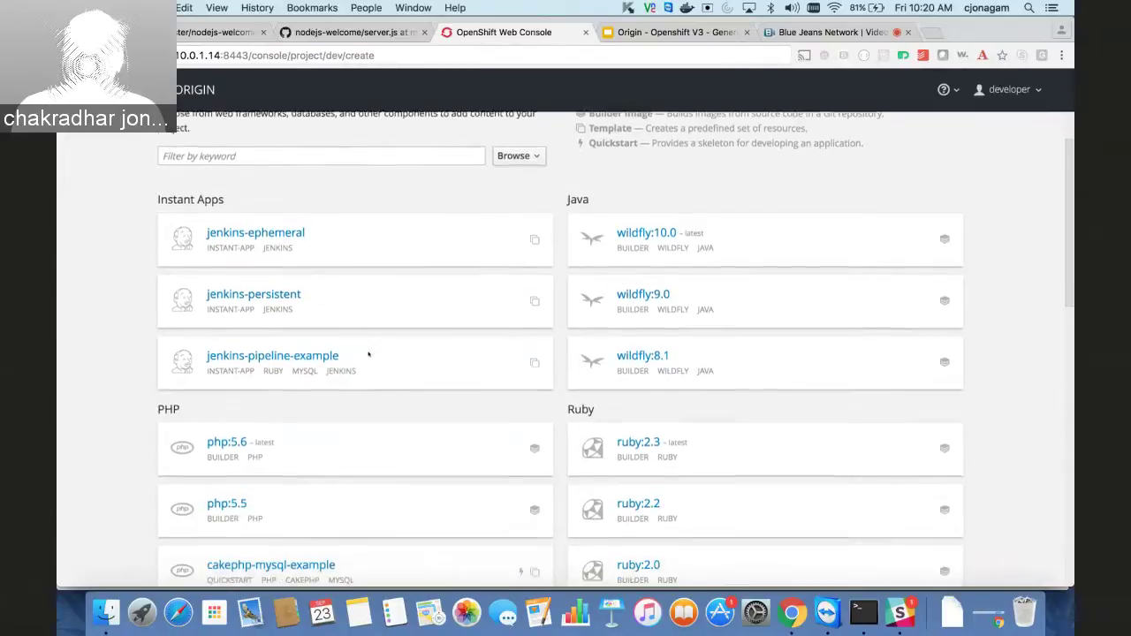
{"action": "mouse_move", "coordinate": [369, 354]}
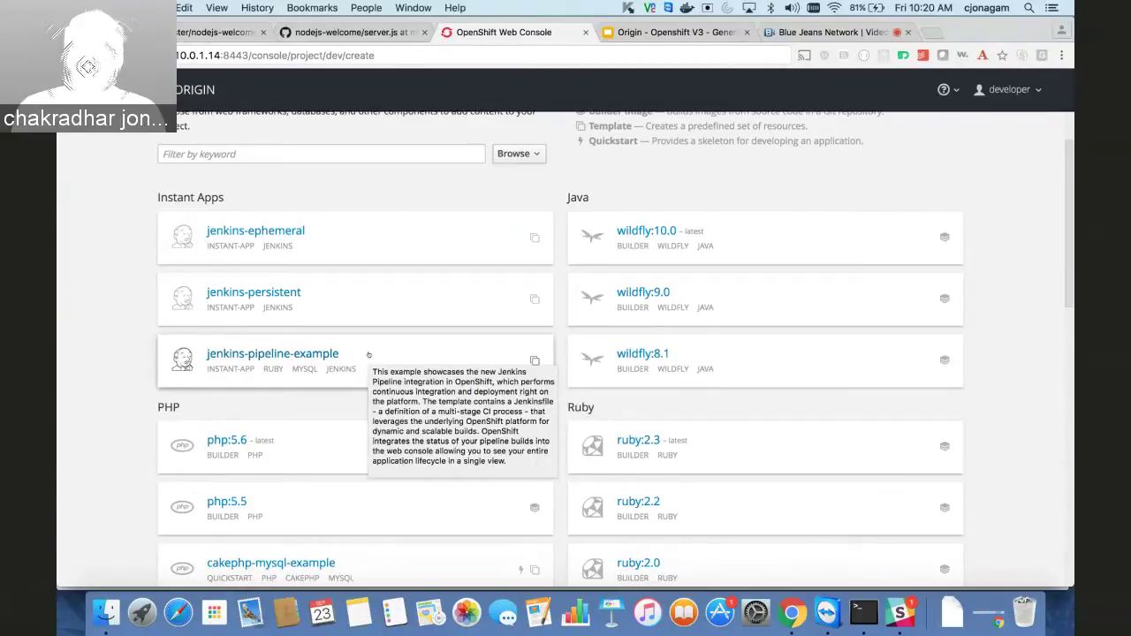
{"action": "scroll", "coordinate": [369, 354], "scroll_direction": "down", "scroll_amount": 3}
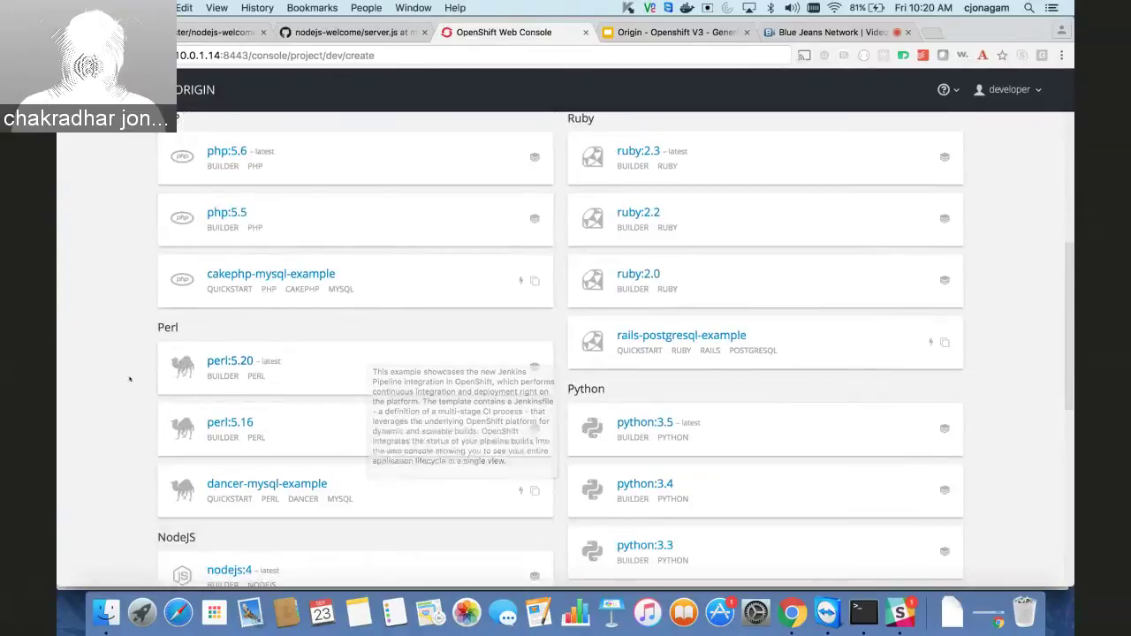
{"action": "scroll", "coordinate": [129, 379], "scroll_direction": "down", "scroll_amount": 2}
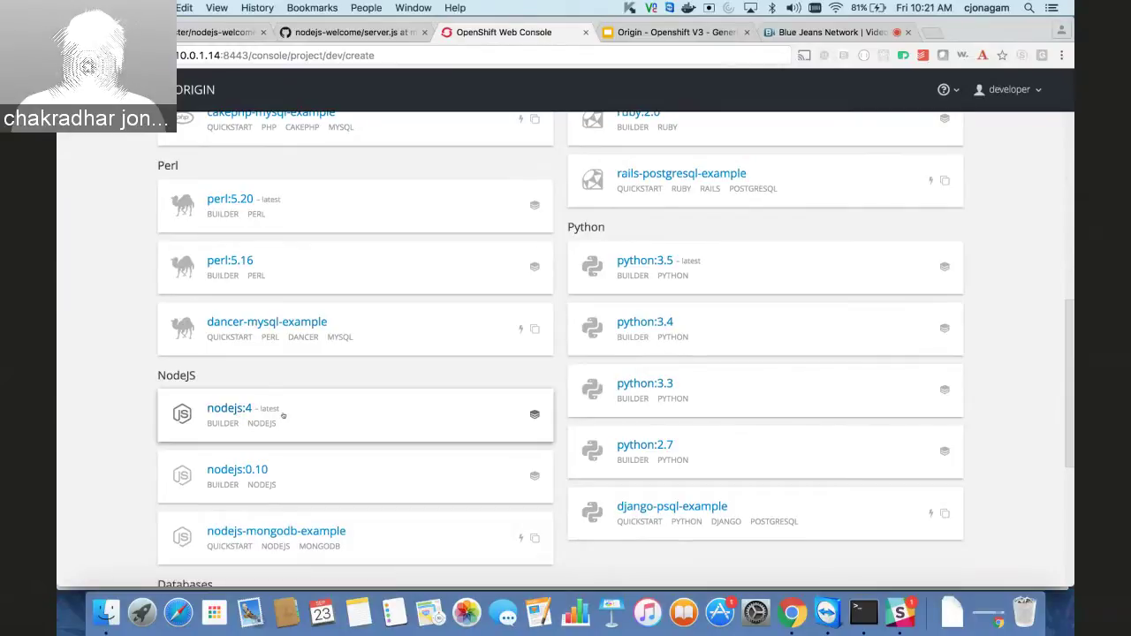
- Check the nodejs-welcome server.js source on GitHub, then return to the catalog
{"action": "left_click", "coordinate": [354, 31]}
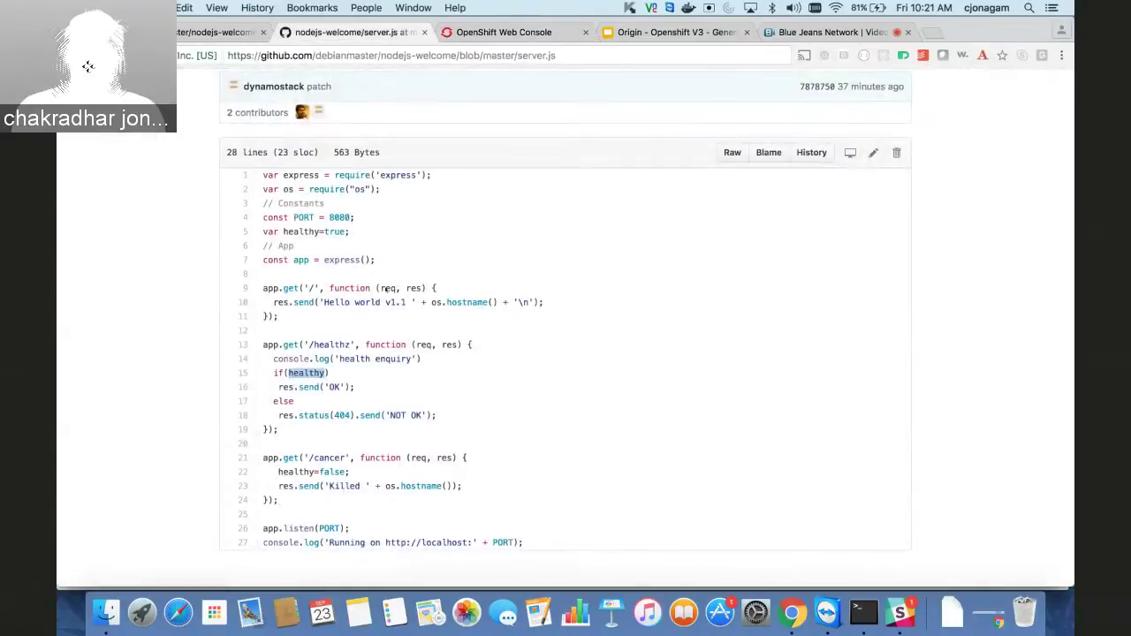
{"action": "scroll", "coordinate": [386, 290], "scroll_direction": "up", "scroll_amount": 3}
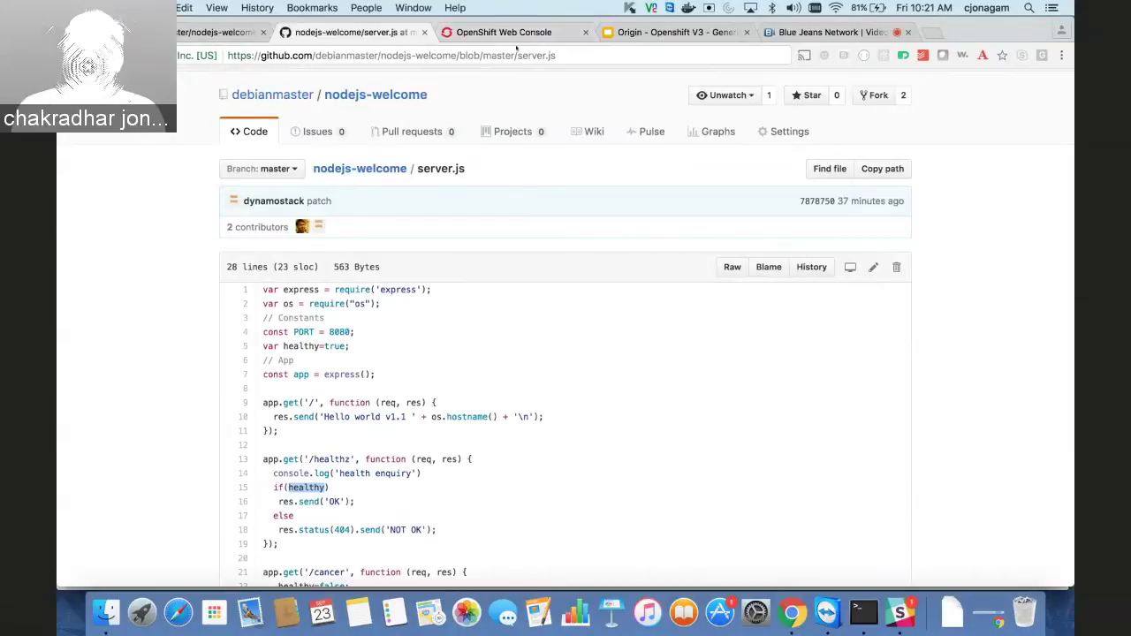
{"action": "left_click", "coordinate": [512, 32]}
{"action": "scroll", "coordinate": [364, 300], "scroll_direction": "up", "scroll_amount": 1}
{"action": "scroll", "coordinate": [364, 300], "scroll_direction": "up", "scroll_amount": 1}
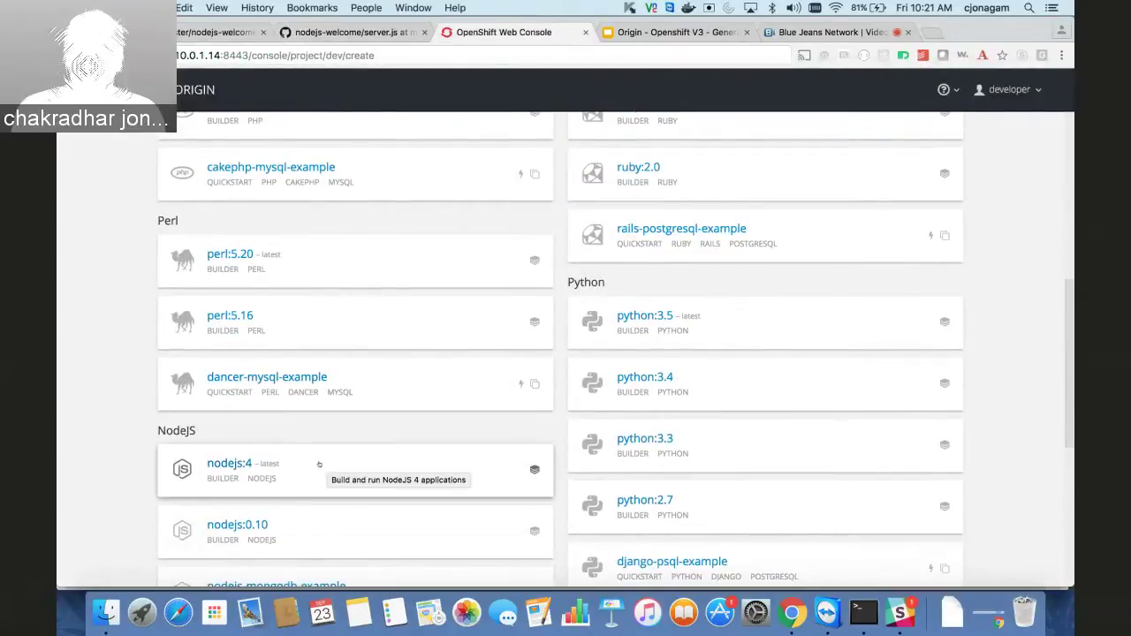
- Choose nodejs:4, name the app s2i-welcome and set the repository to nodejs-welcome.git
{"action": "left_click", "coordinate": [314, 459]}
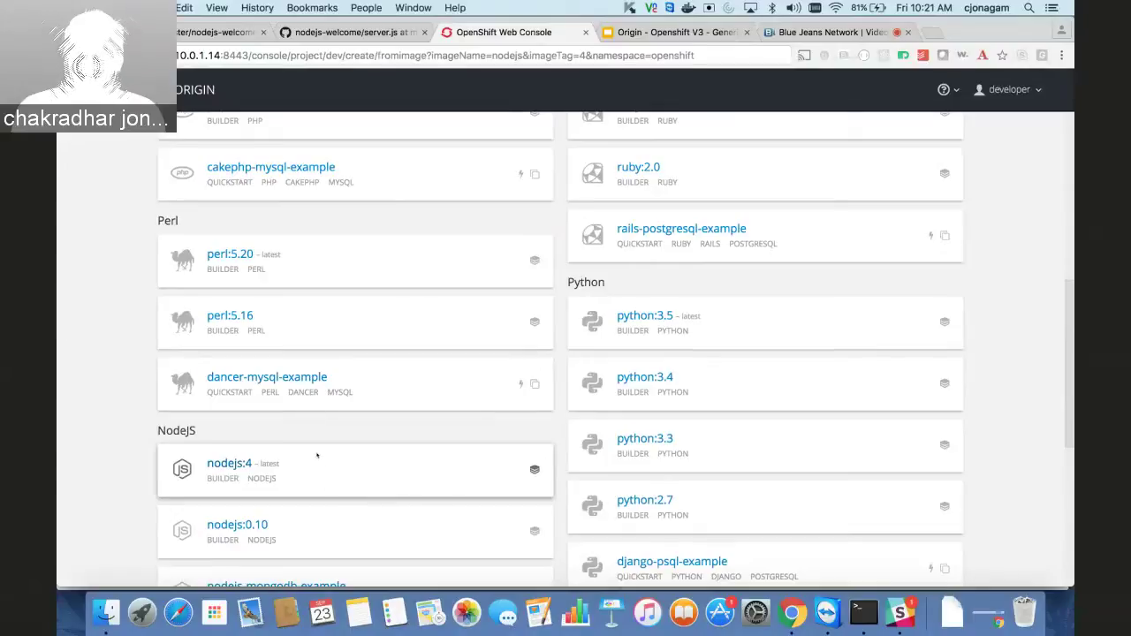
{"action": "left_click", "coordinate": [402, 239]}
{"action": "type", "text": "s"}
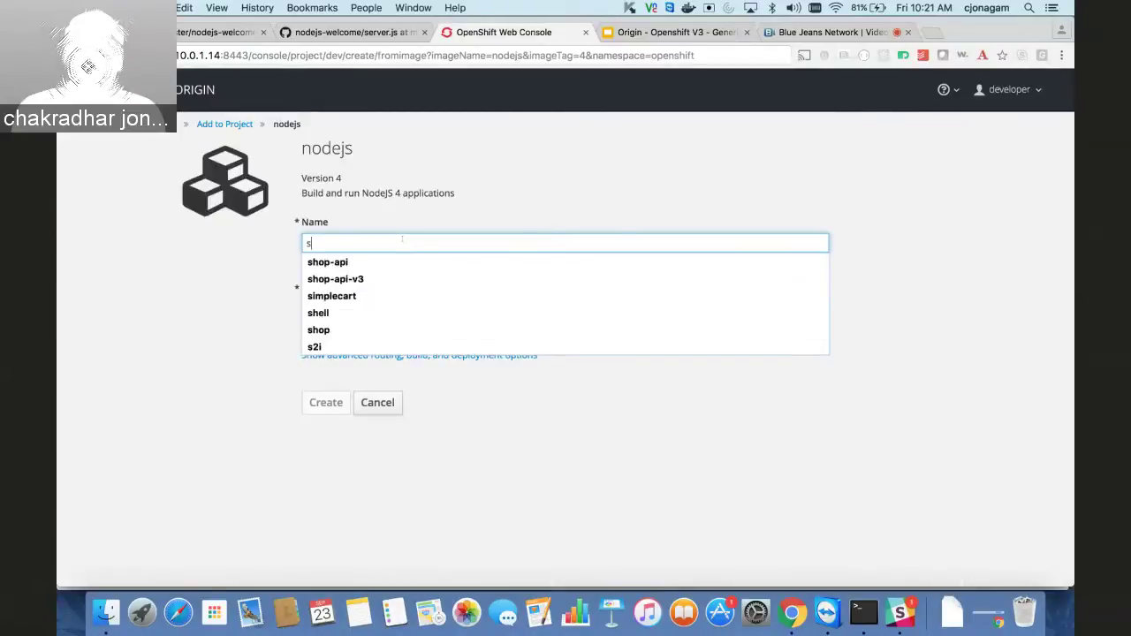
{"action": "type", "text": "2i-welcome"}
{"action": "key", "text": "Tab"}
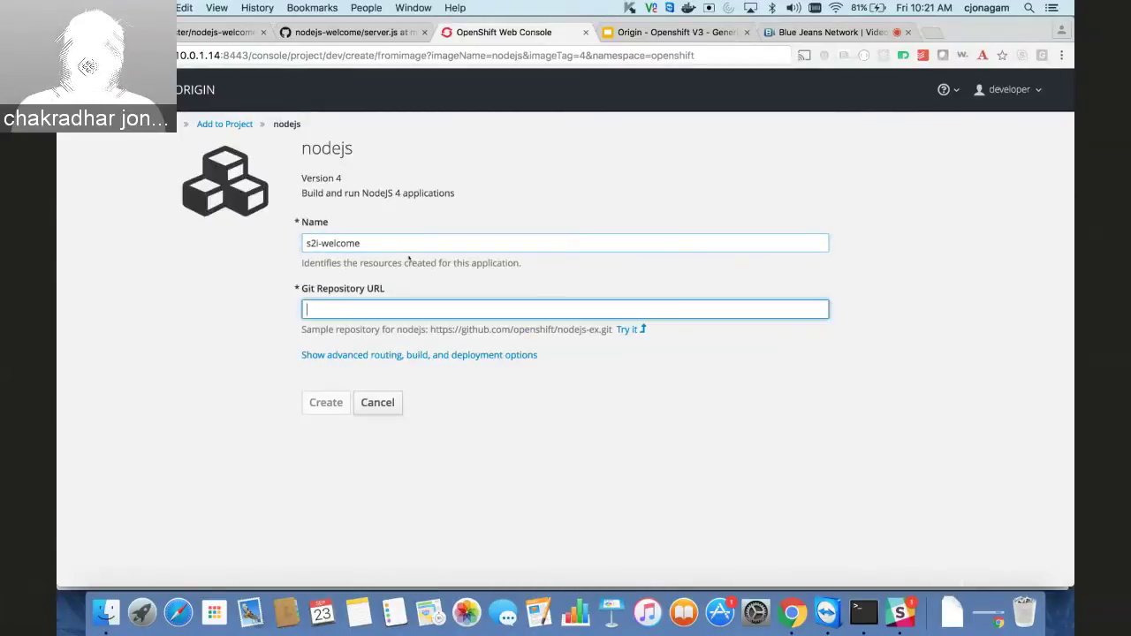
{"action": "left_click", "coordinate": [588, 309]}
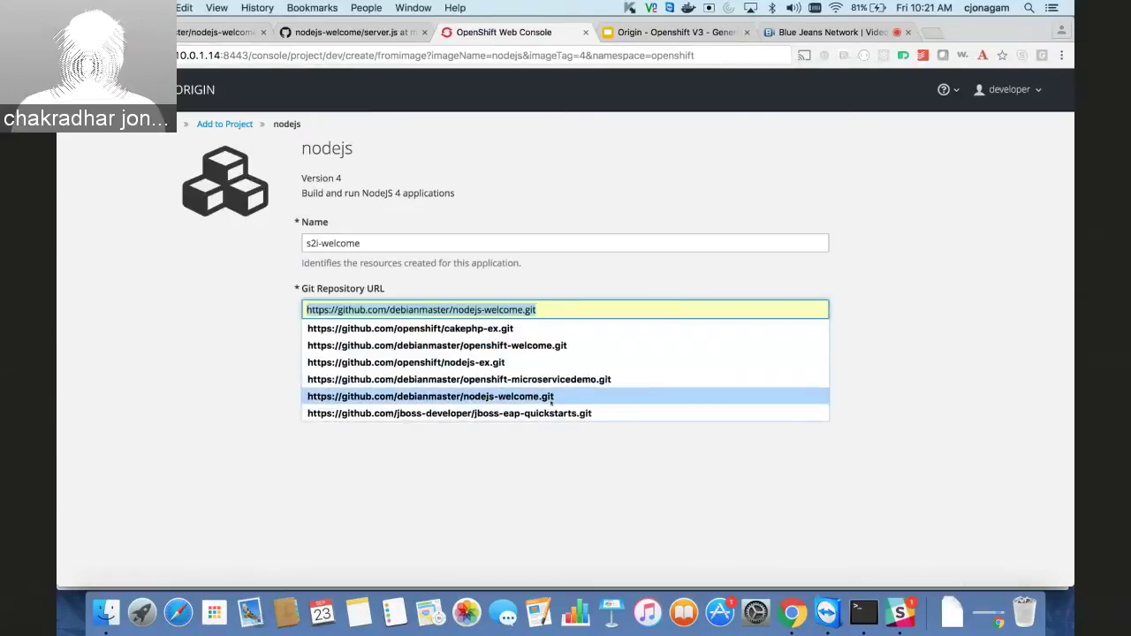
{"action": "left_click", "coordinate": [424, 397]}
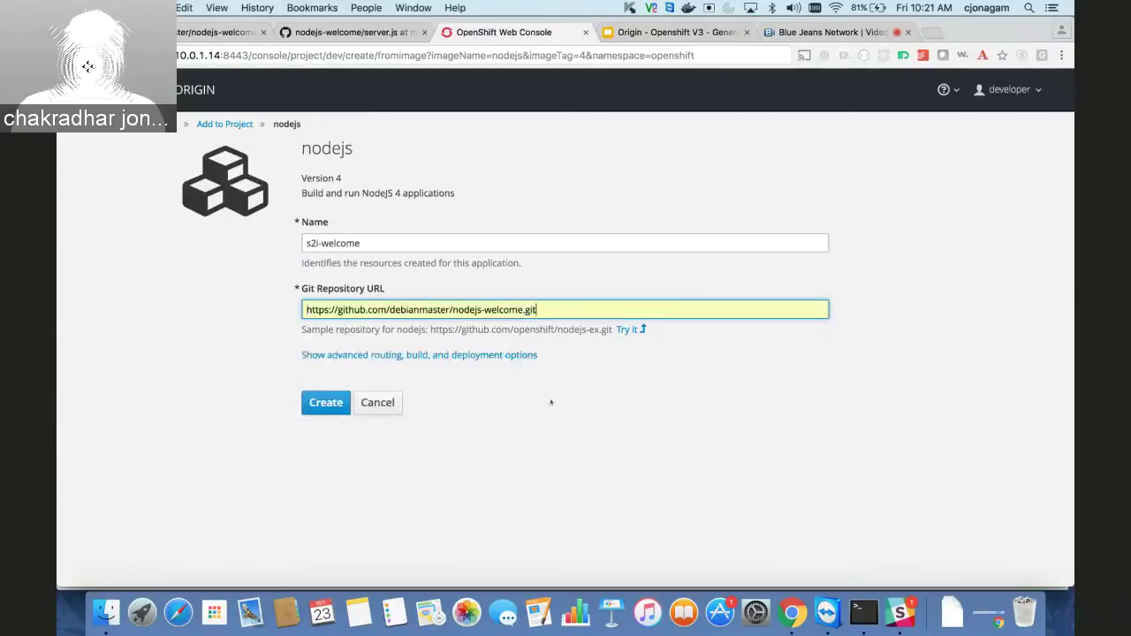
{"action": "left_click", "coordinate": [343, 31]}
{"action": "left_click", "coordinate": [504, 32]}
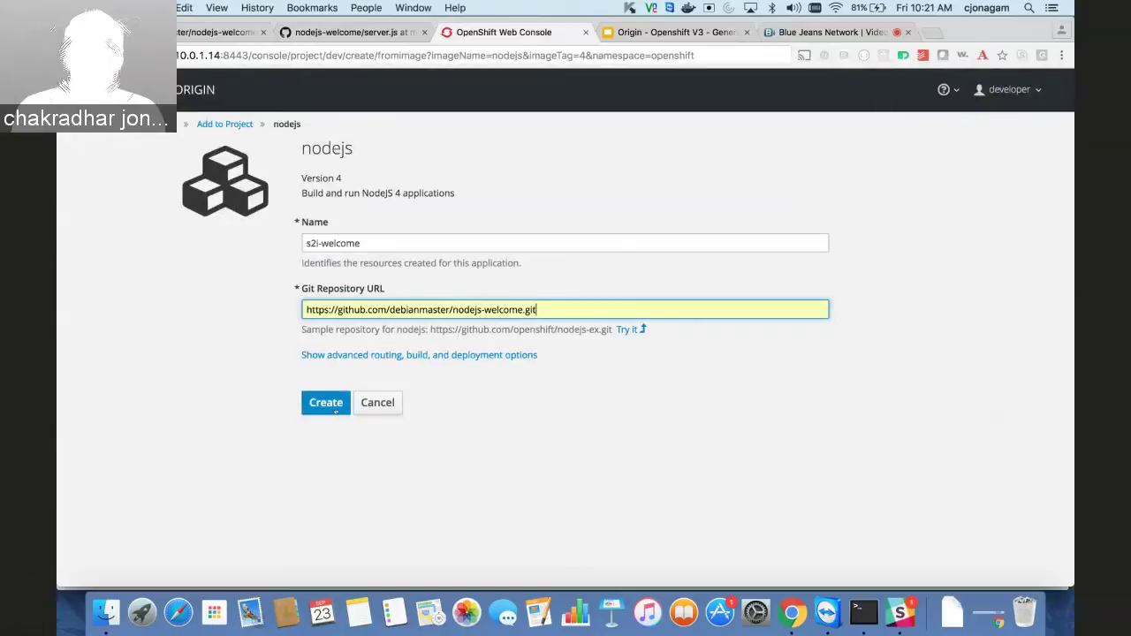
- Run the pending command in Terminal and inspect its nodejs-welcome output line
{"action": "left_click", "coordinate": [863, 611]}
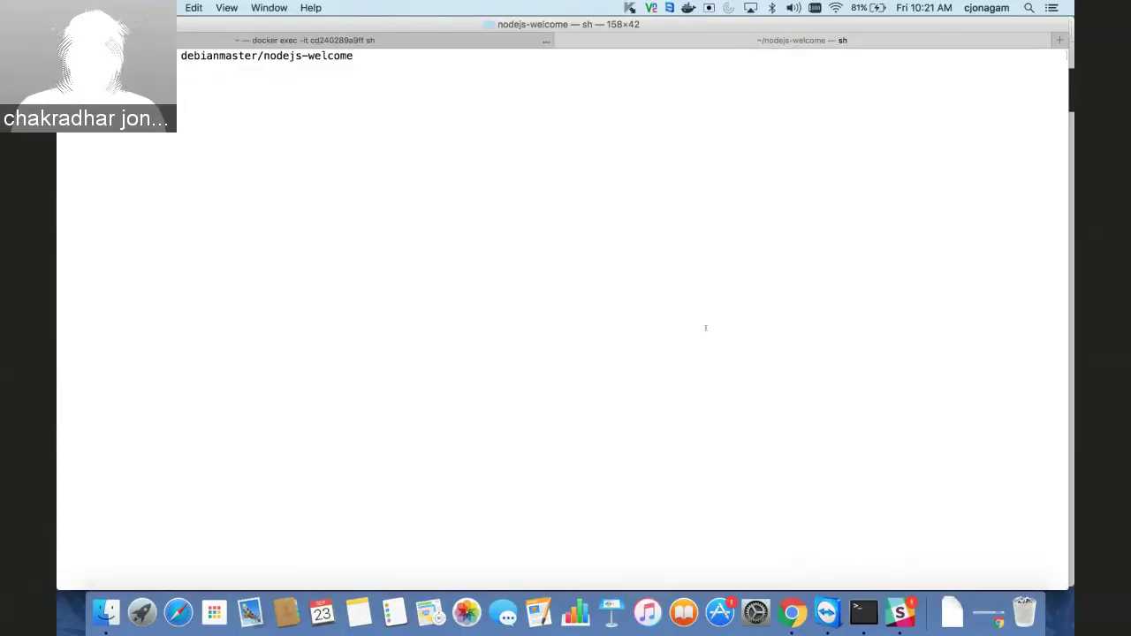
{"action": "key", "text": "Return"}
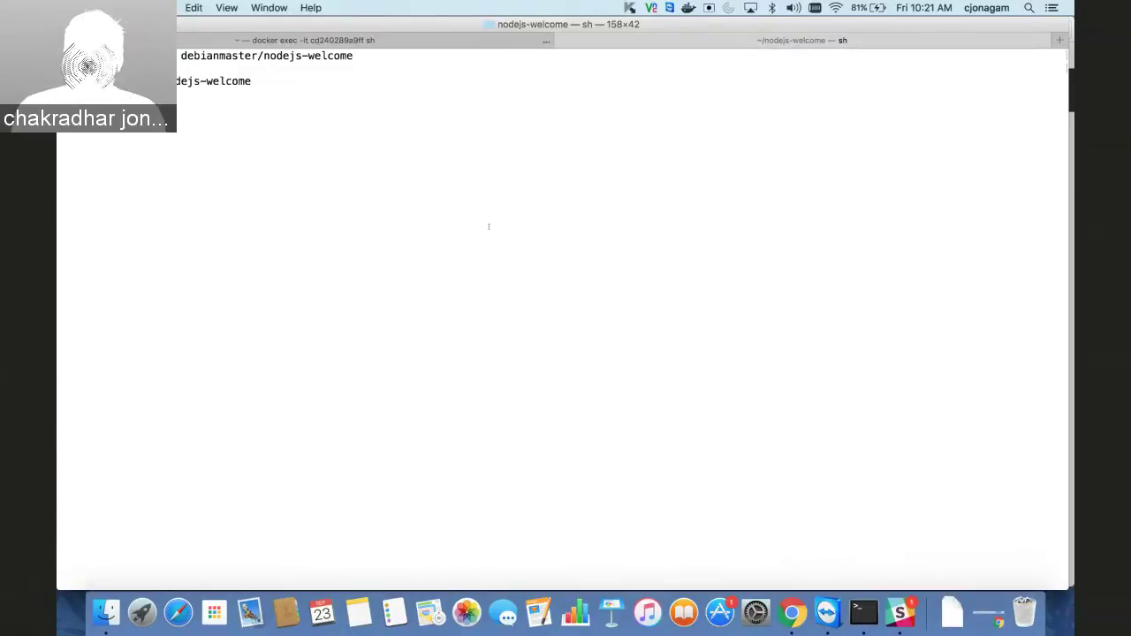
{"action": "triple_click", "coordinate": [294, 86]}
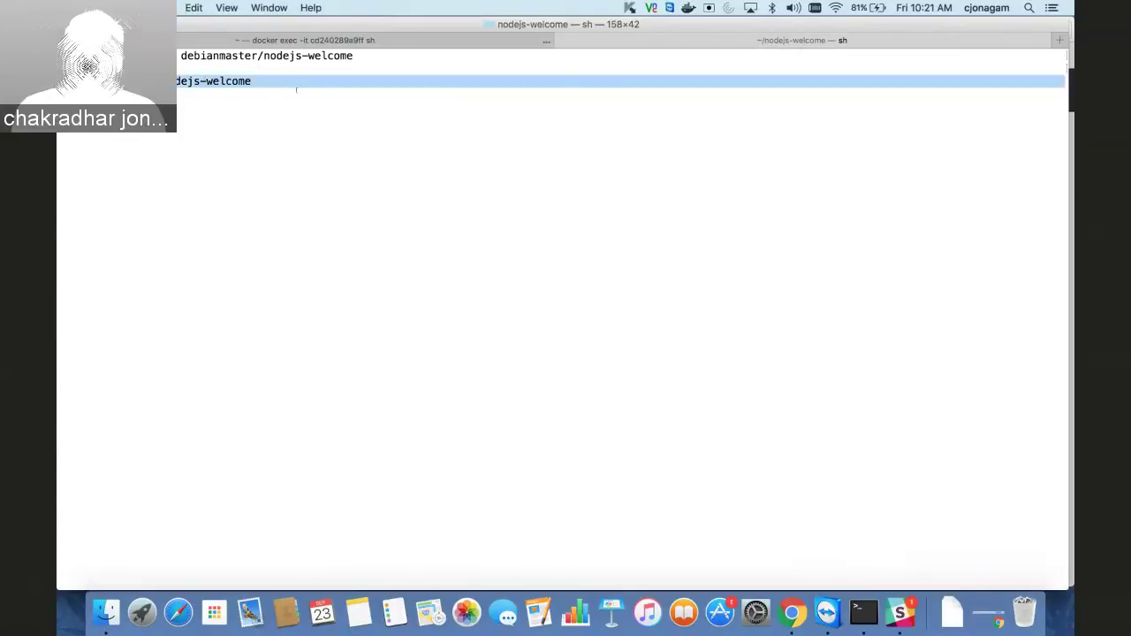
{"action": "left_click", "coordinate": [296, 89]}
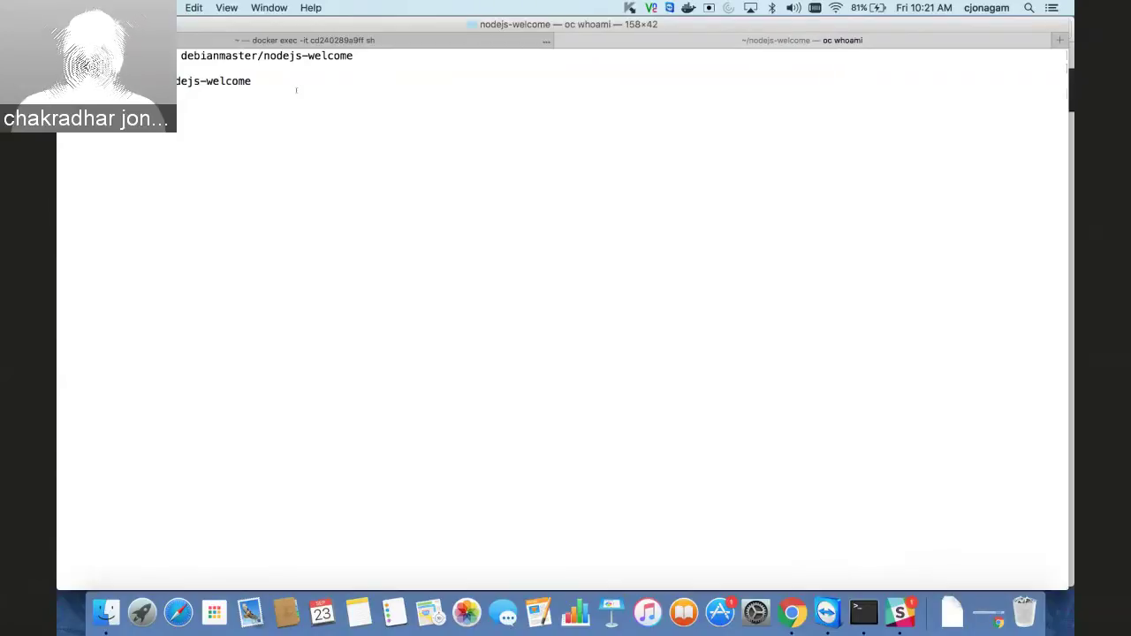
{"action": "key", "text": "super+Tab"}
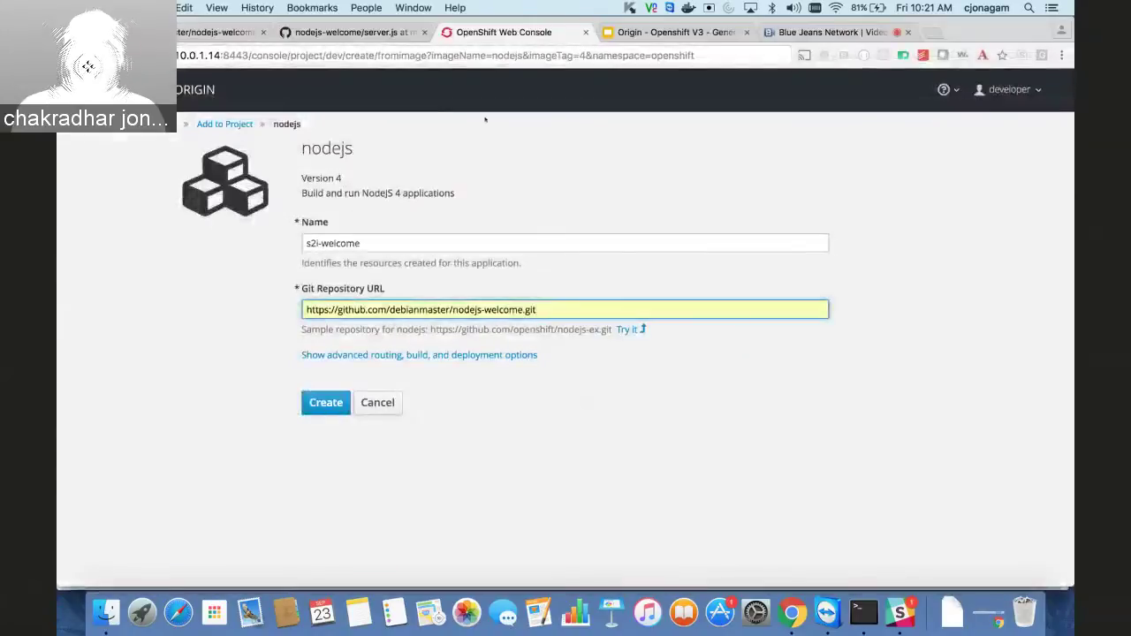
{"action": "key", "text": "super+Tab"}
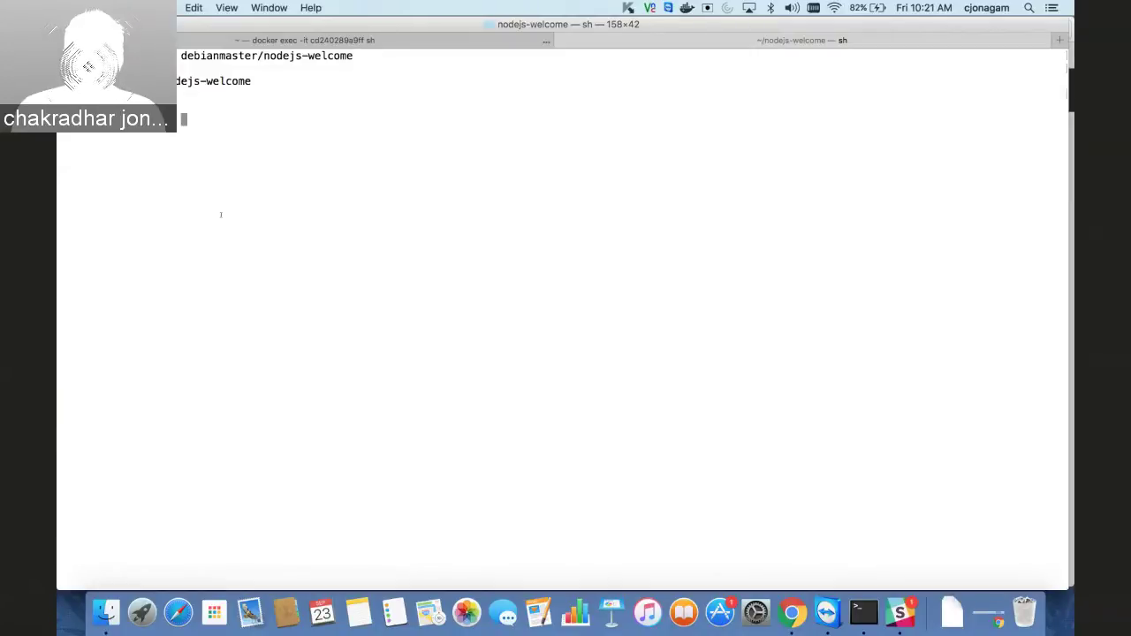
- Run 'oc new-app . --name=s2i-welcome' in the local repository directory
{"action": "type", "text": "."}
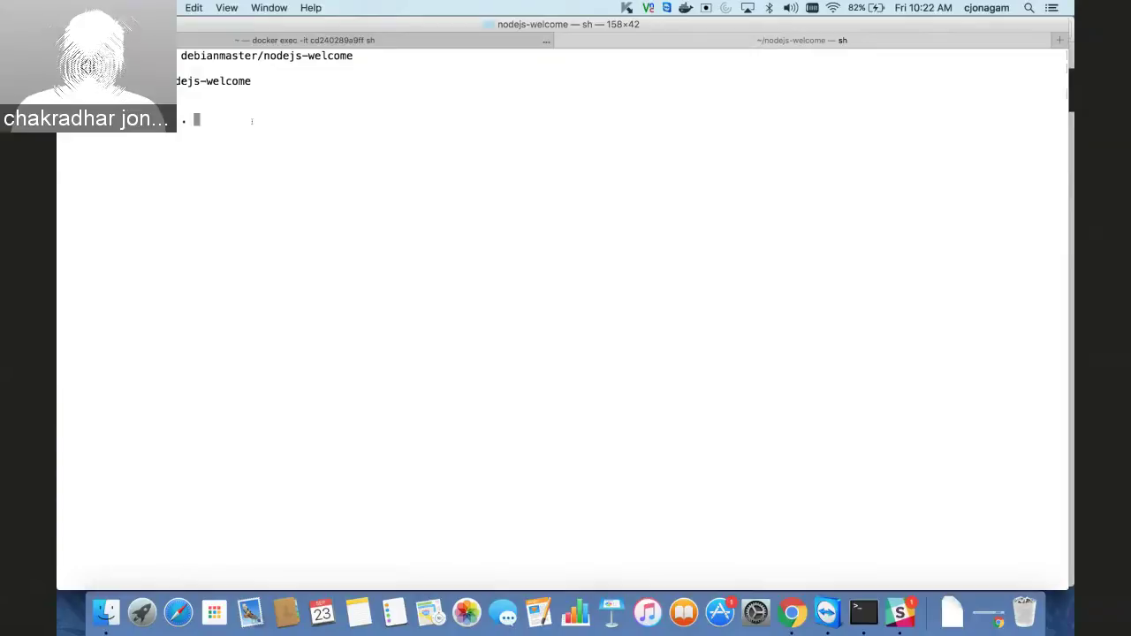
{"action": "left_click_drag", "start_coordinate": [251, 81], "coordinate": [175, 80]}
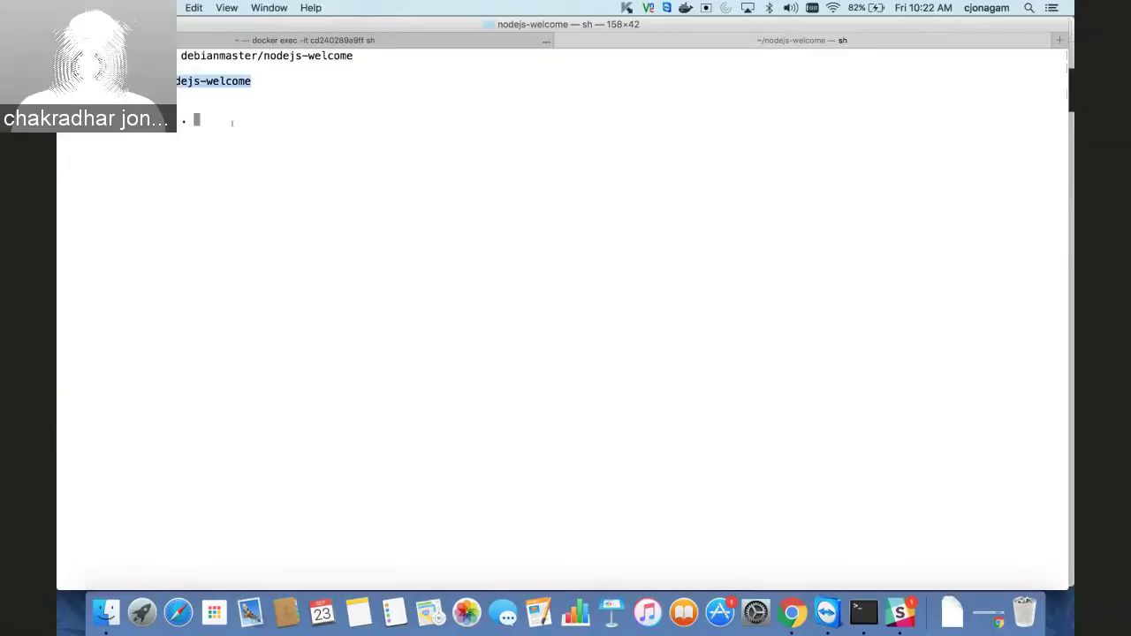
{"action": "type", "text": "--name"}
{"action": "key", "text": "BackSpace"}
{"action": "key", "text": "BackSpace"}
{"action": "key", "text": "BackSpace"}
{"action": "key", "text": "BackSpace"}
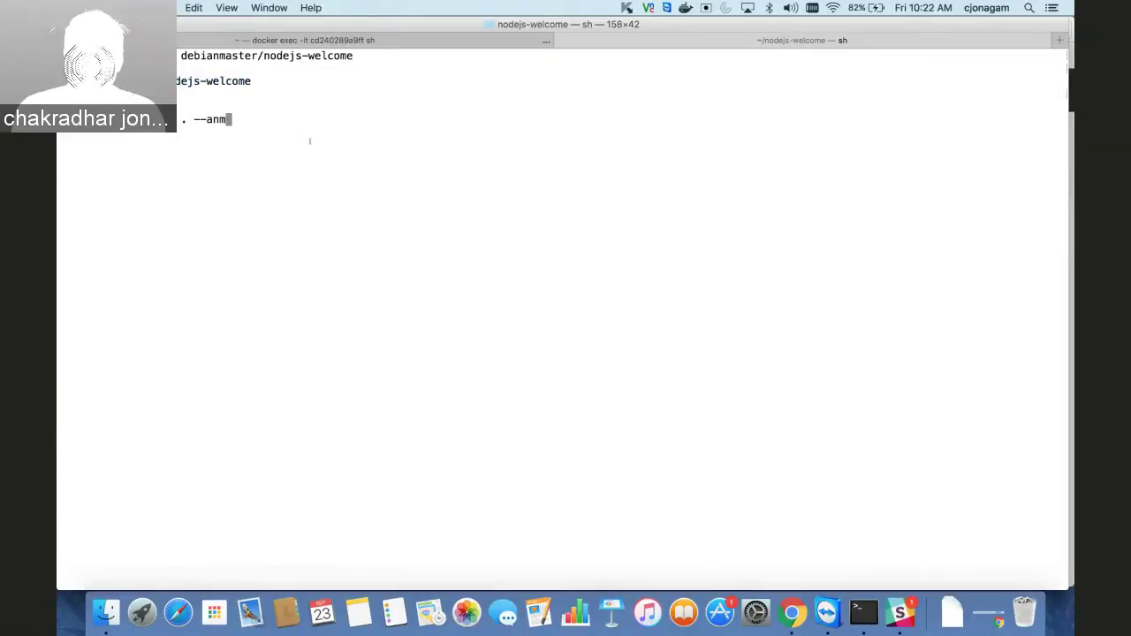
{"action": "type", "text": "name="}
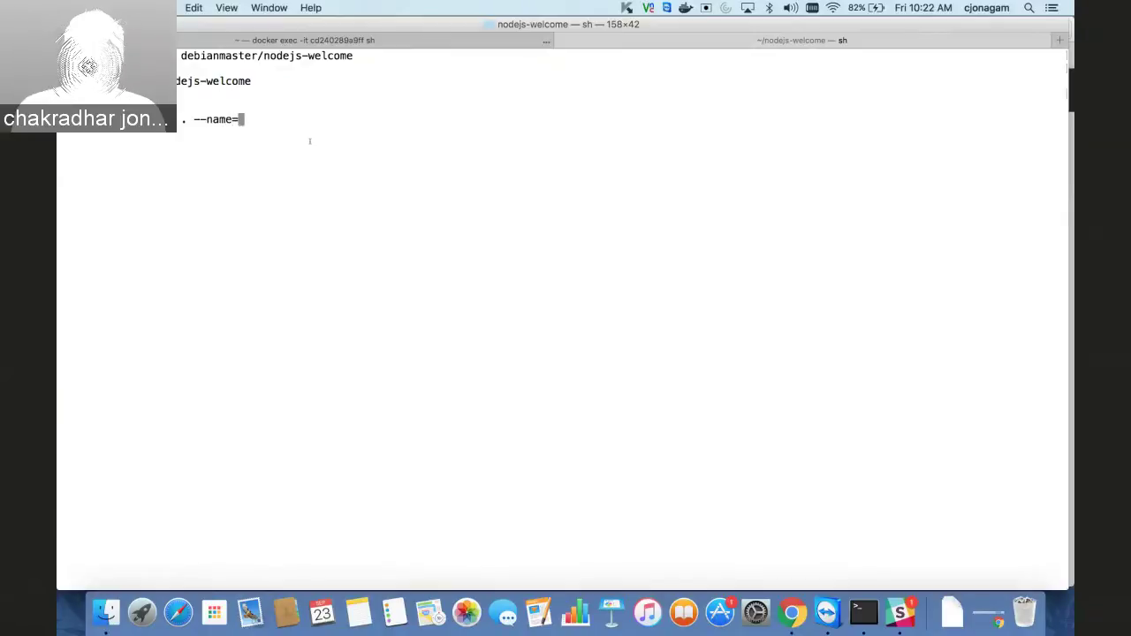
{"action": "type", "text": "s2i"}
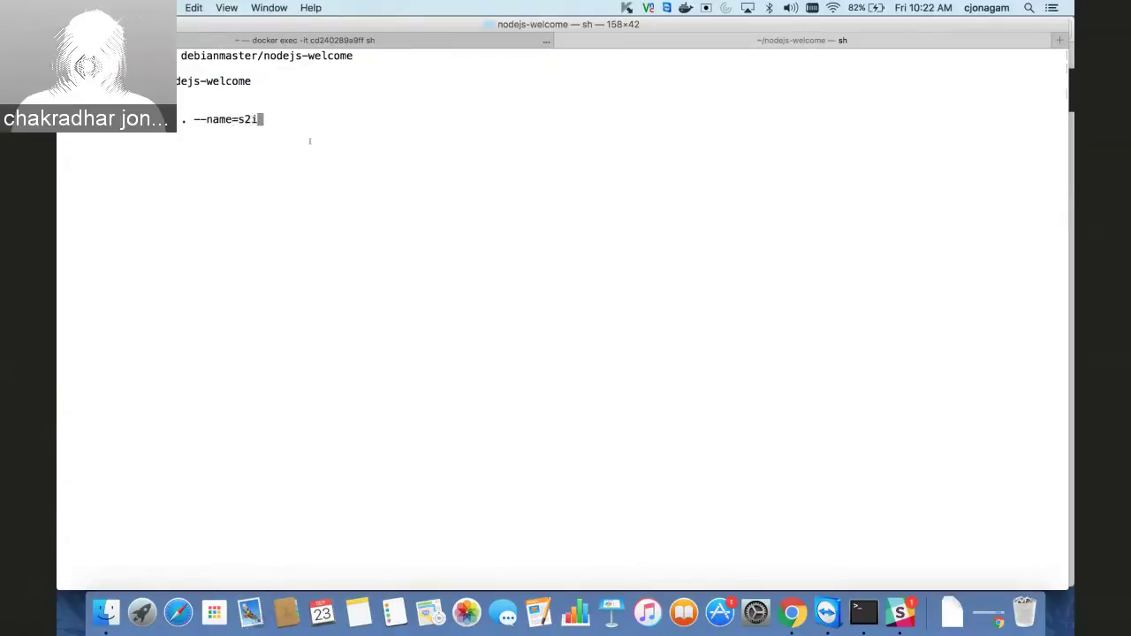
{"action": "type", "text": "-welcome"}
{"action": "key", "text": "Return"}
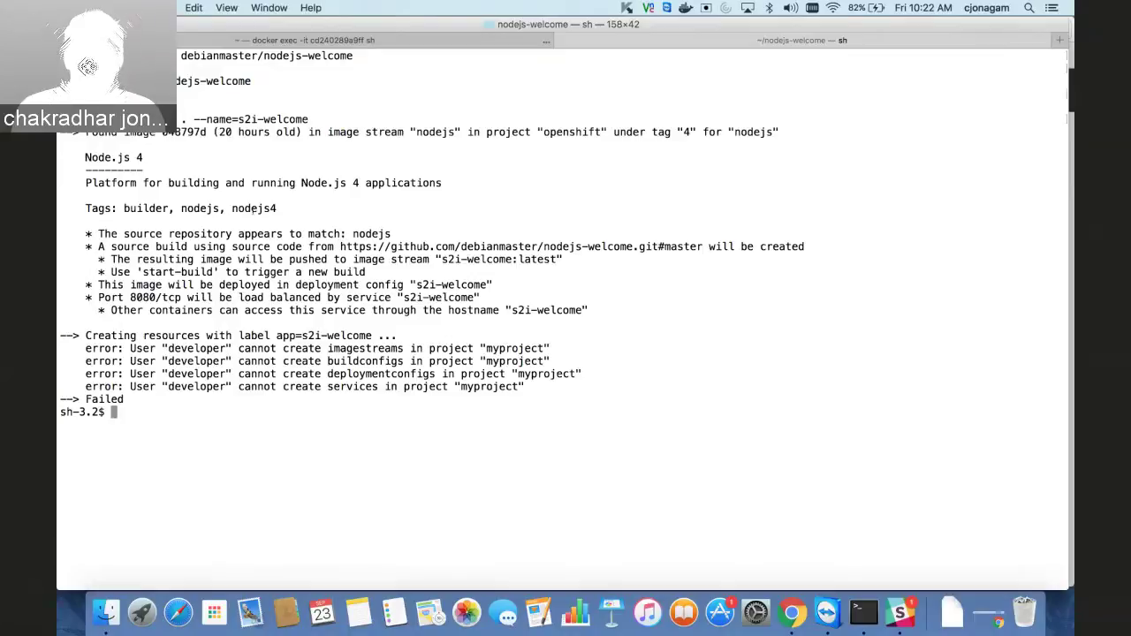
- Highlight the user and project myproject named in the permission error
{"action": "double_click", "coordinate": [196, 348]}
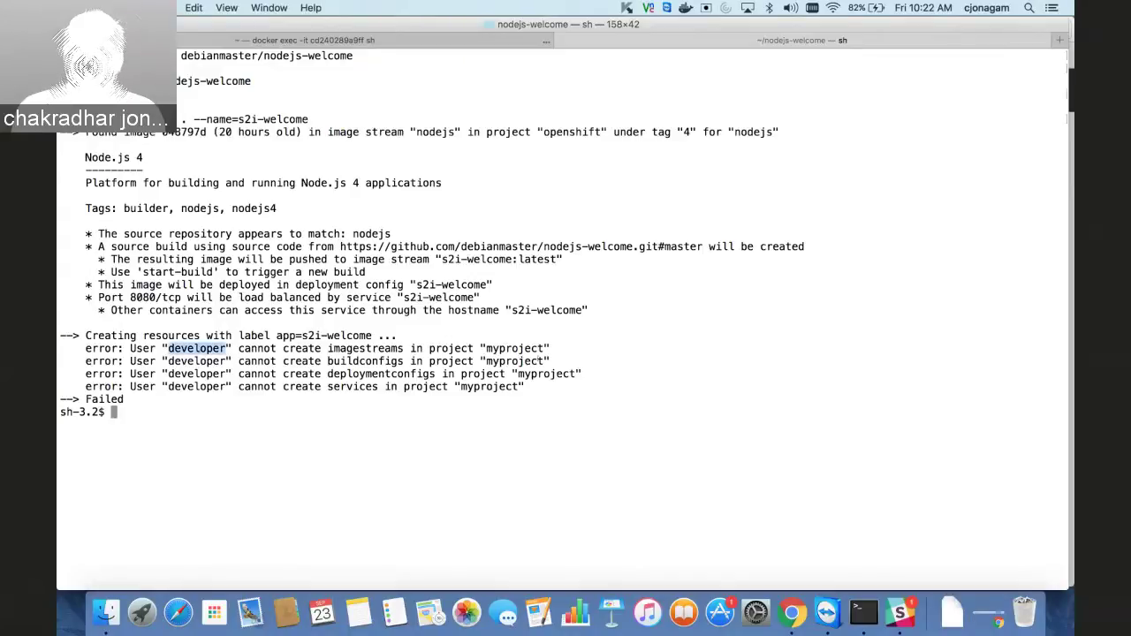
{"action": "double_click", "coordinate": [515, 348]}
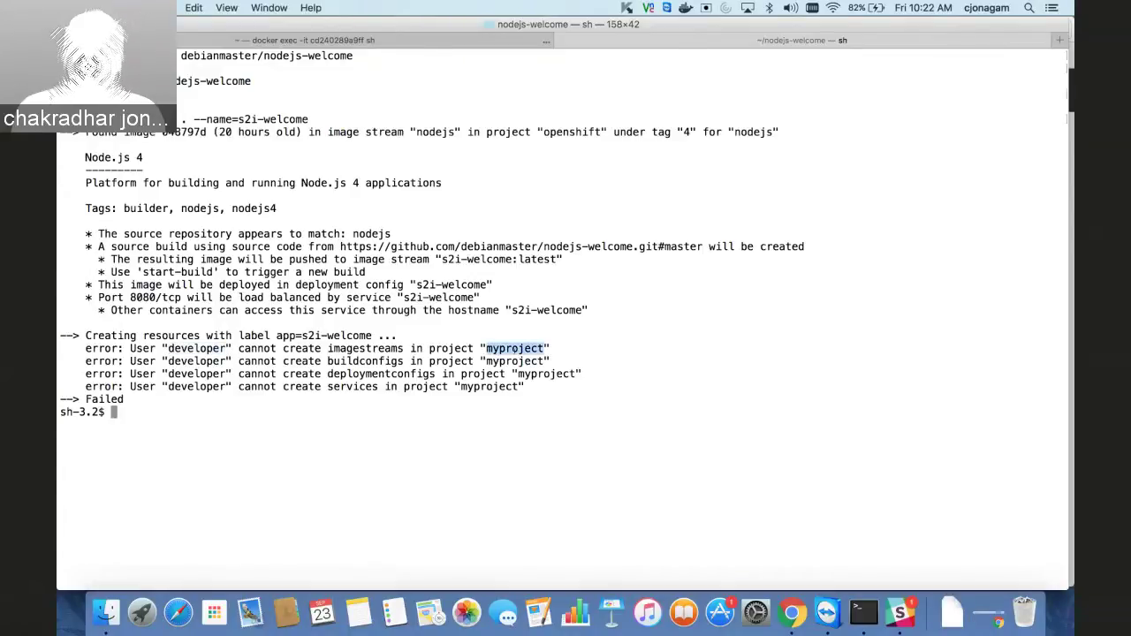
{"action": "key", "text": "super+Tab"}
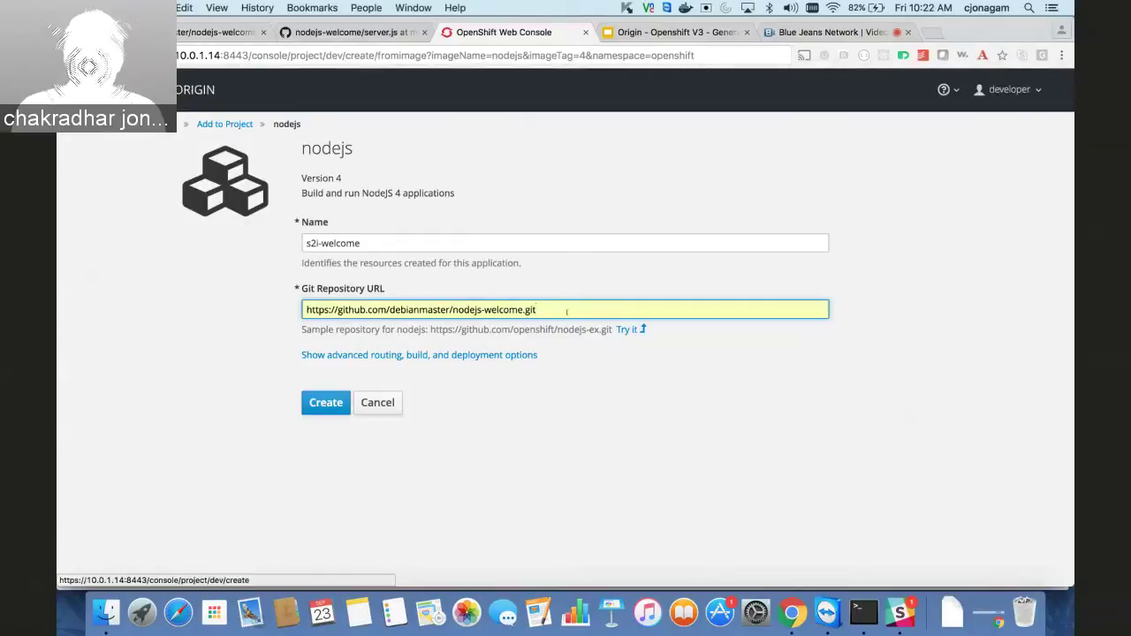
{"action": "key", "text": "super+Tab"}
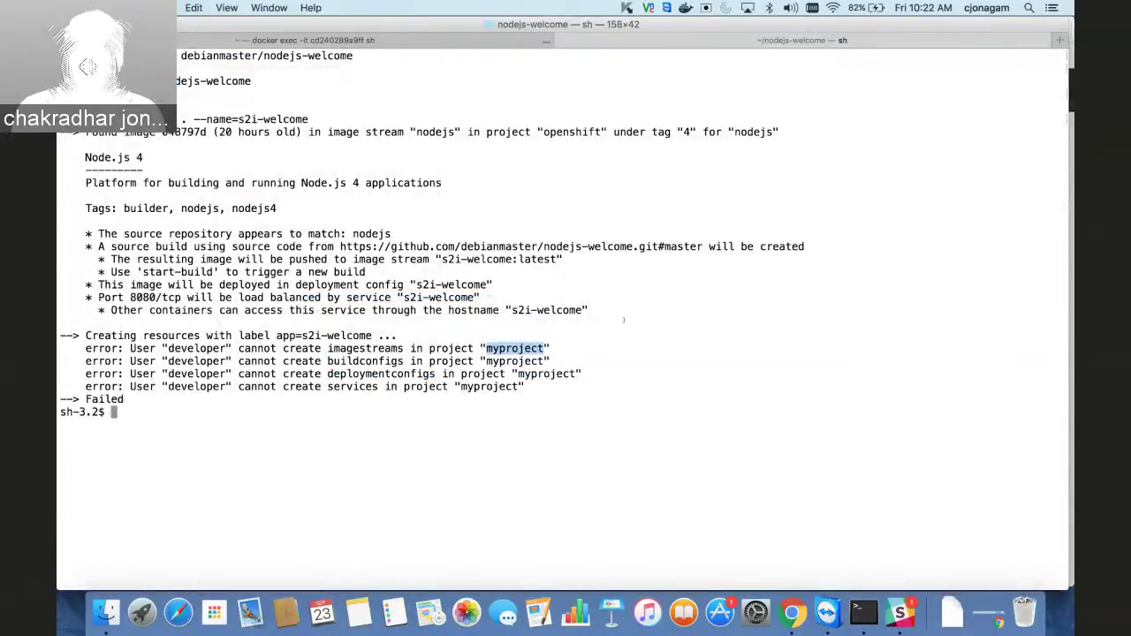
- Switch to project dev with 'oc project dev' and rerun 'oc new-app . --name=s2i-welcome'
{"action": "type", "text": "o"}
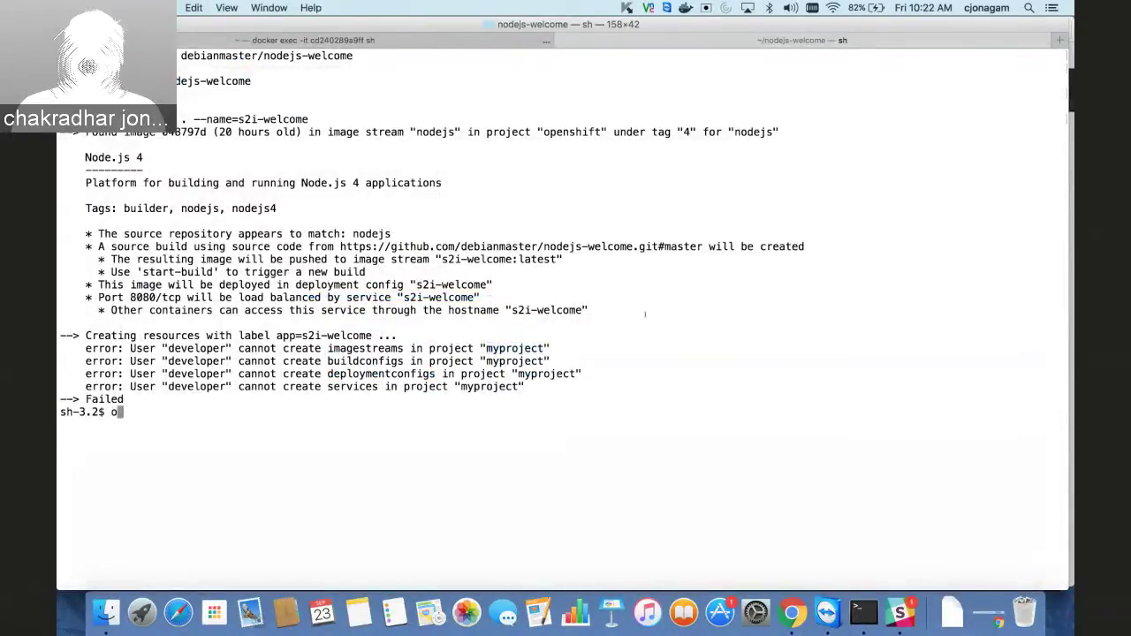
{"action": "type", "text": "c project dev"}
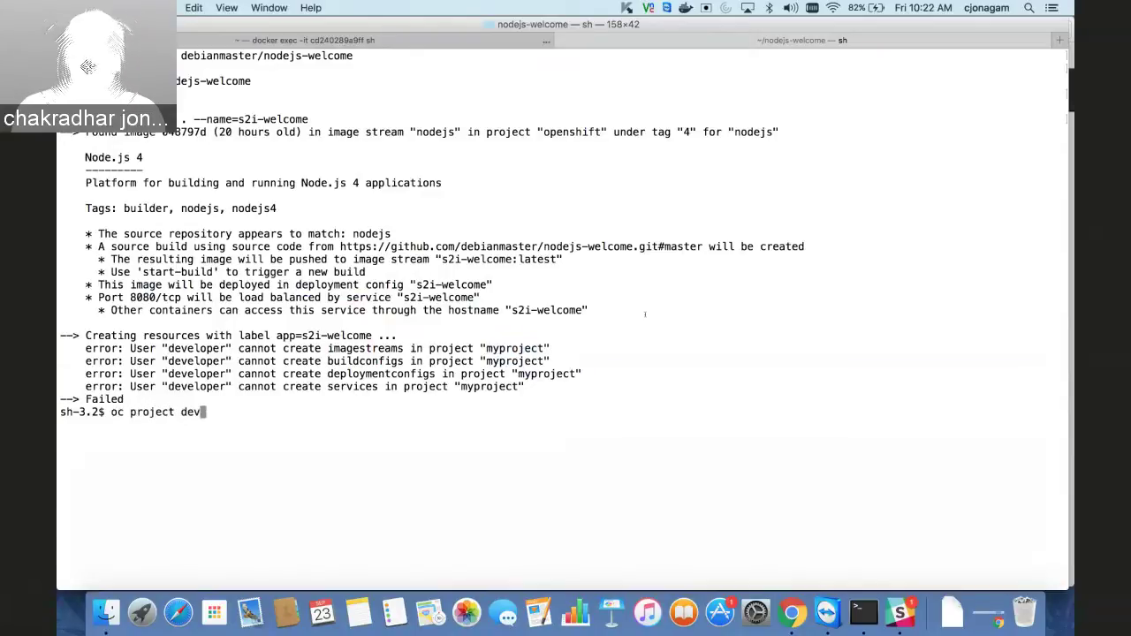
{"action": "key", "text": "Return"}
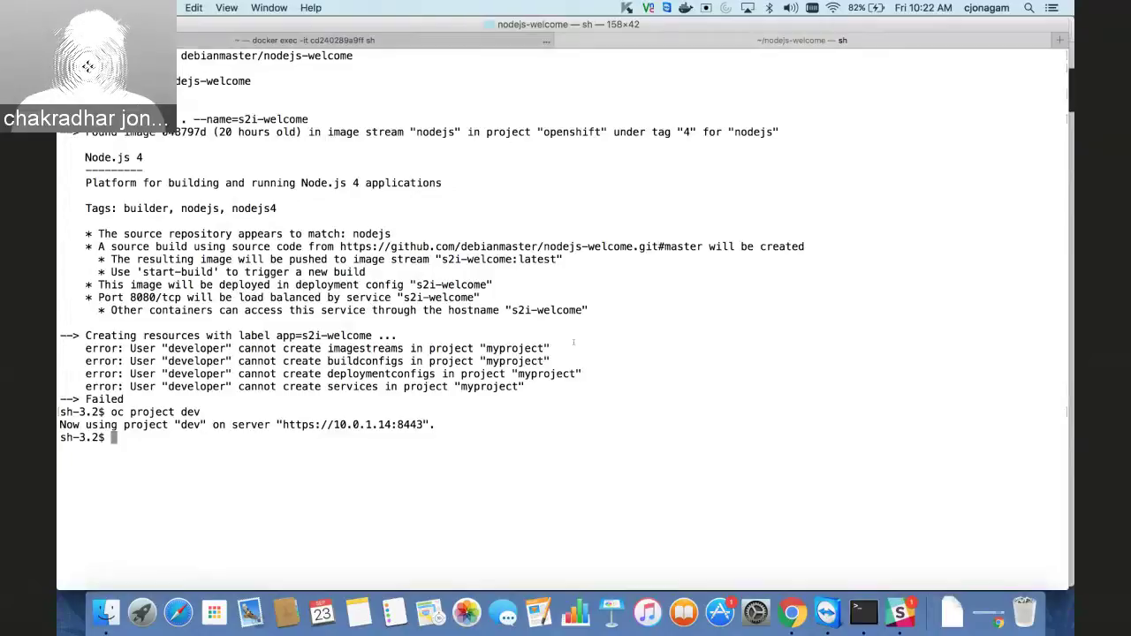
{"action": "key", "text": "Up"}
{"action": "key", "text": "Up"}
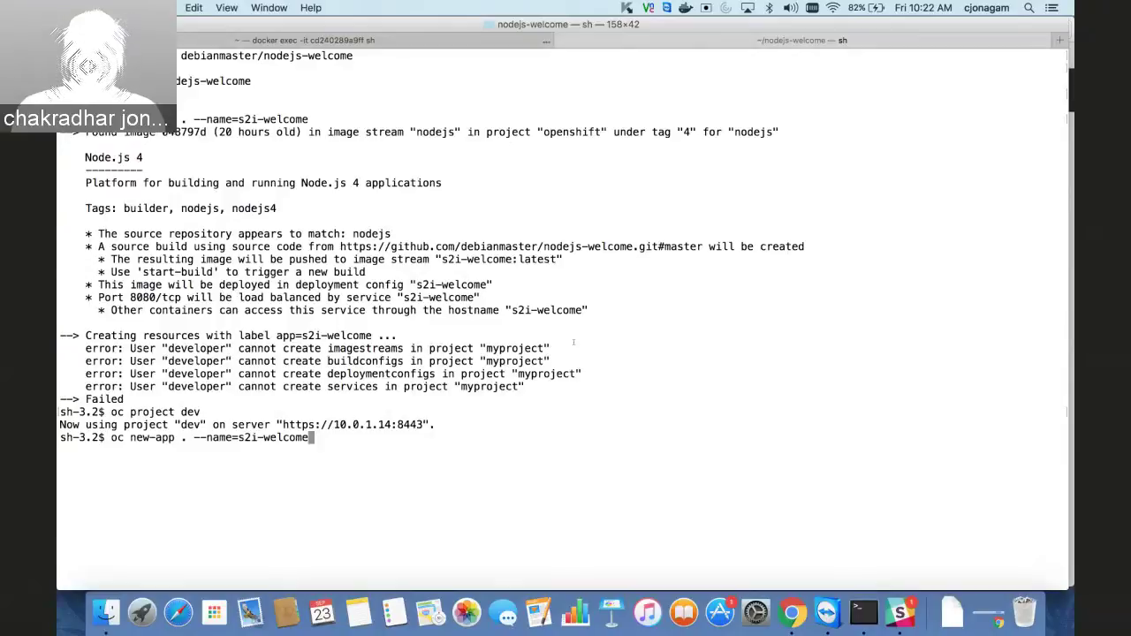
{"action": "key", "text": "Return"}
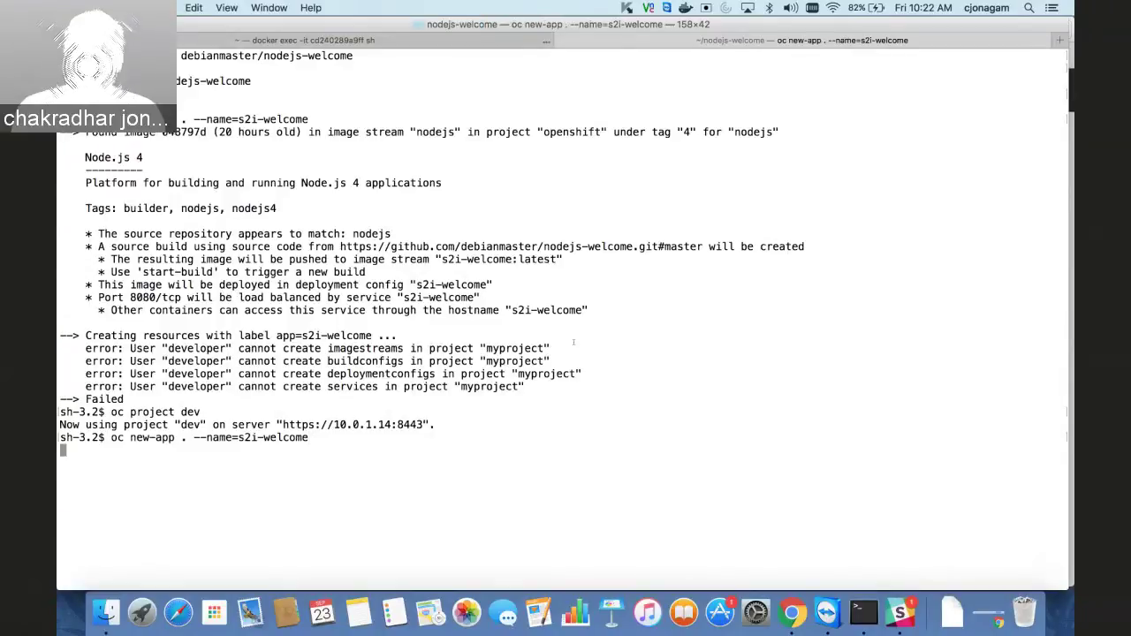
- Collapse the DOCKER WELCOME section on the dev project overview
{"action": "key", "text": "super+Tab"}
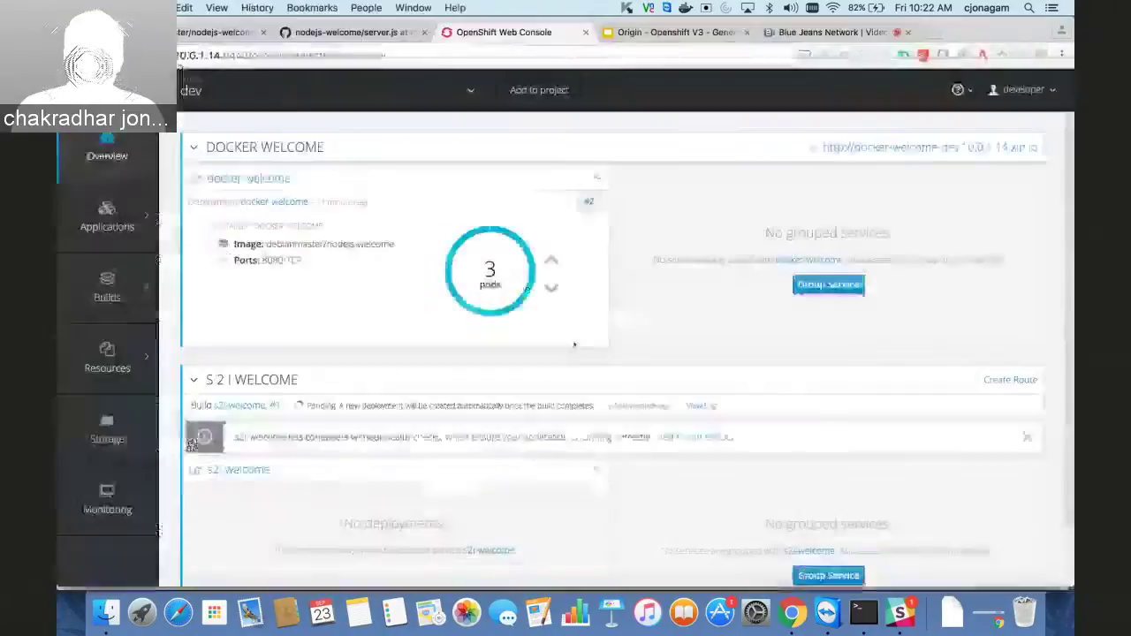
{"action": "scroll", "coordinate": [432, 370], "scroll_direction": "down", "scroll_amount": 2}
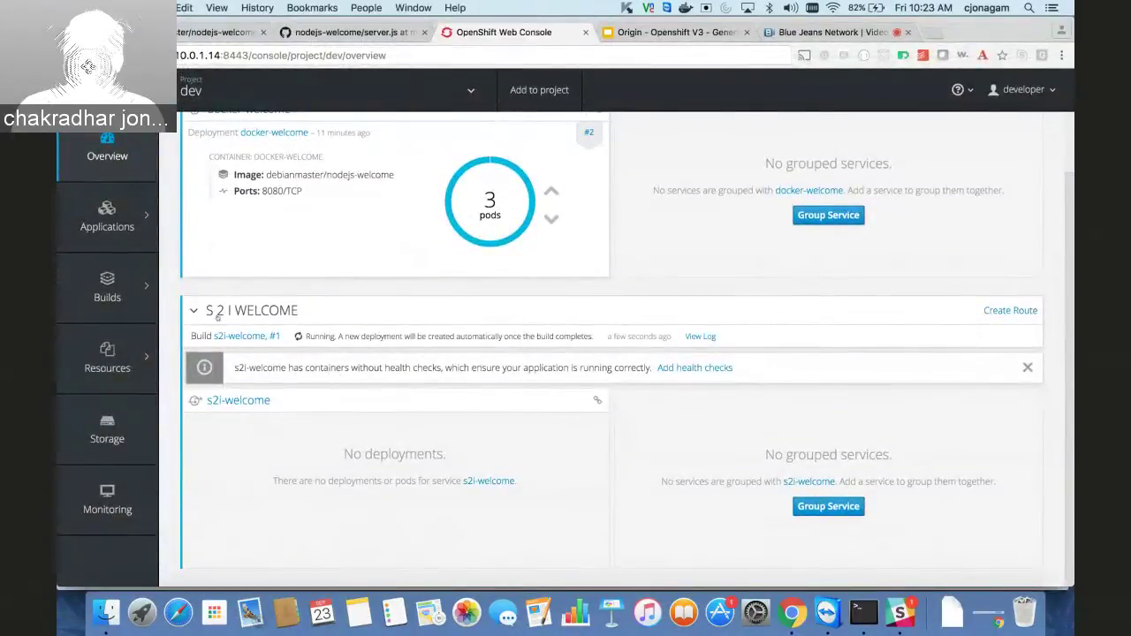
{"action": "scroll", "coordinate": [249, 318], "scroll_direction": "up", "scroll_amount": 1}
{"action": "left_click", "coordinate": [265, 147]}
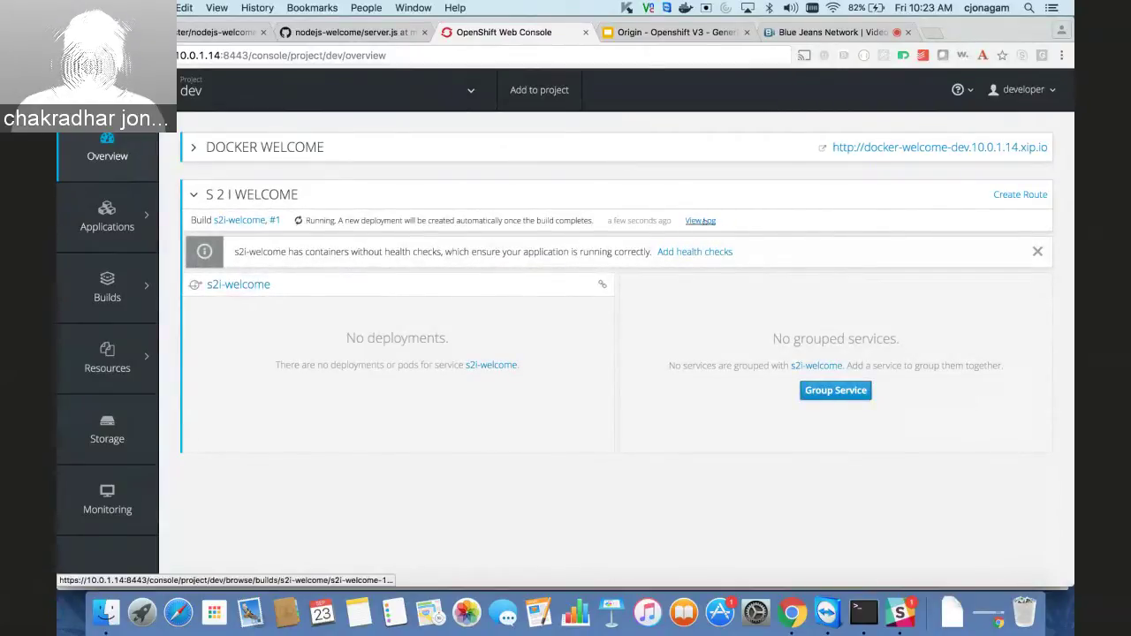
- Follow the s2i-welcome #1 build log until 'Push successful', then return to the overview
{"action": "left_click", "coordinate": [699, 221]}
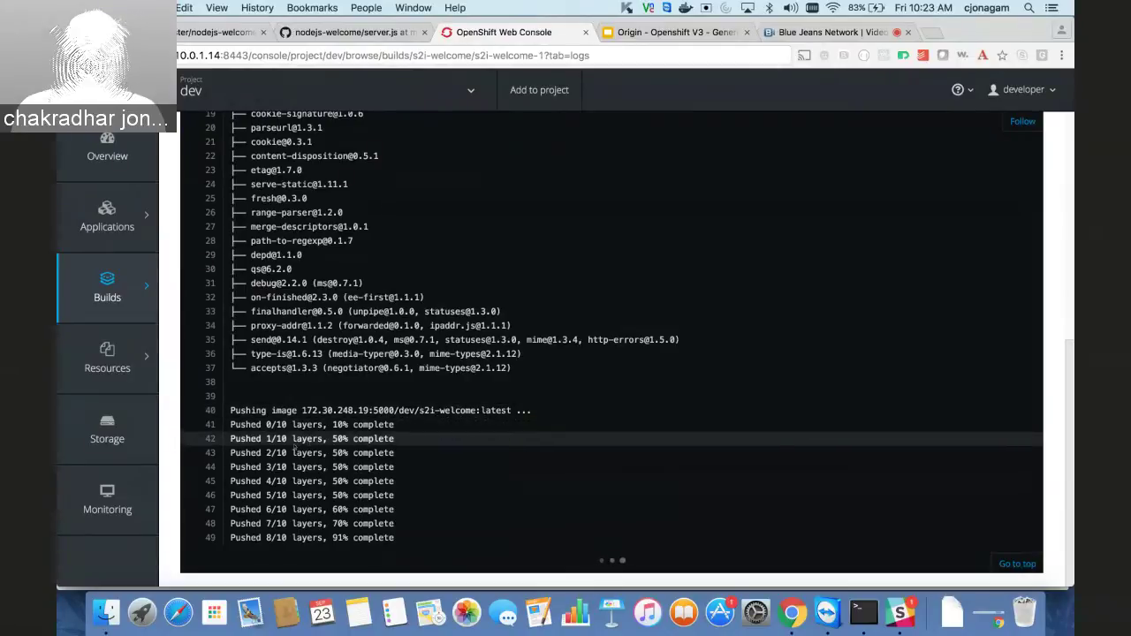
{"action": "left_click_drag", "start_coordinate": [230, 424], "coordinate": [407, 552]}
{"action": "left_click", "coordinate": [406, 552]}
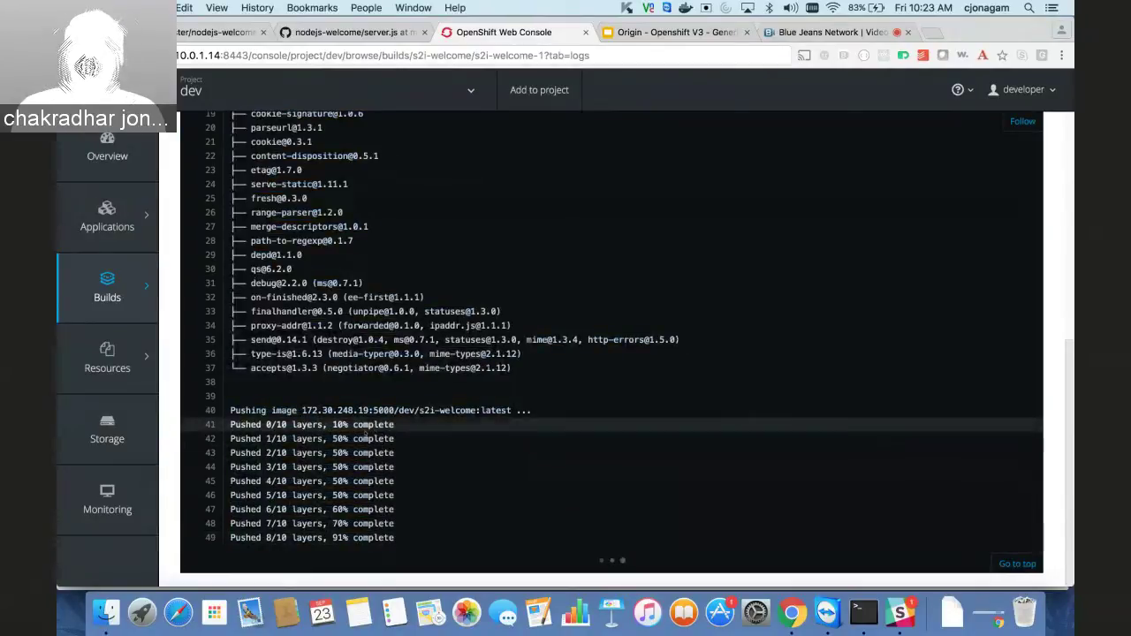
{"action": "scroll", "coordinate": [392, 477], "scroll_direction": "down", "scroll_amount": 1}
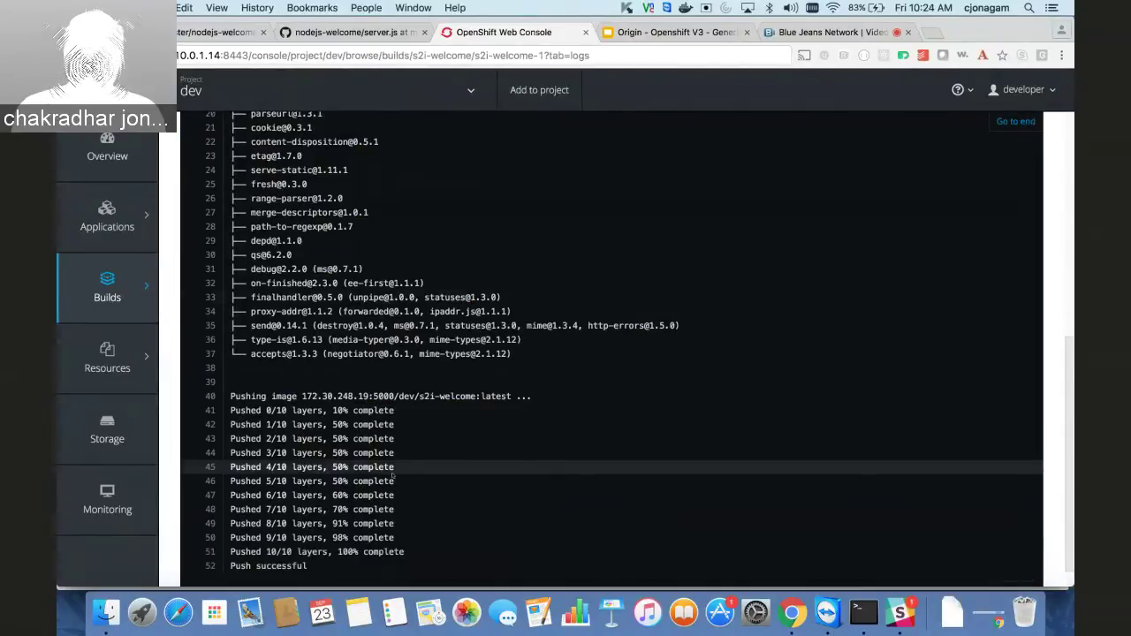
{"action": "left_click", "coordinate": [106, 150]}
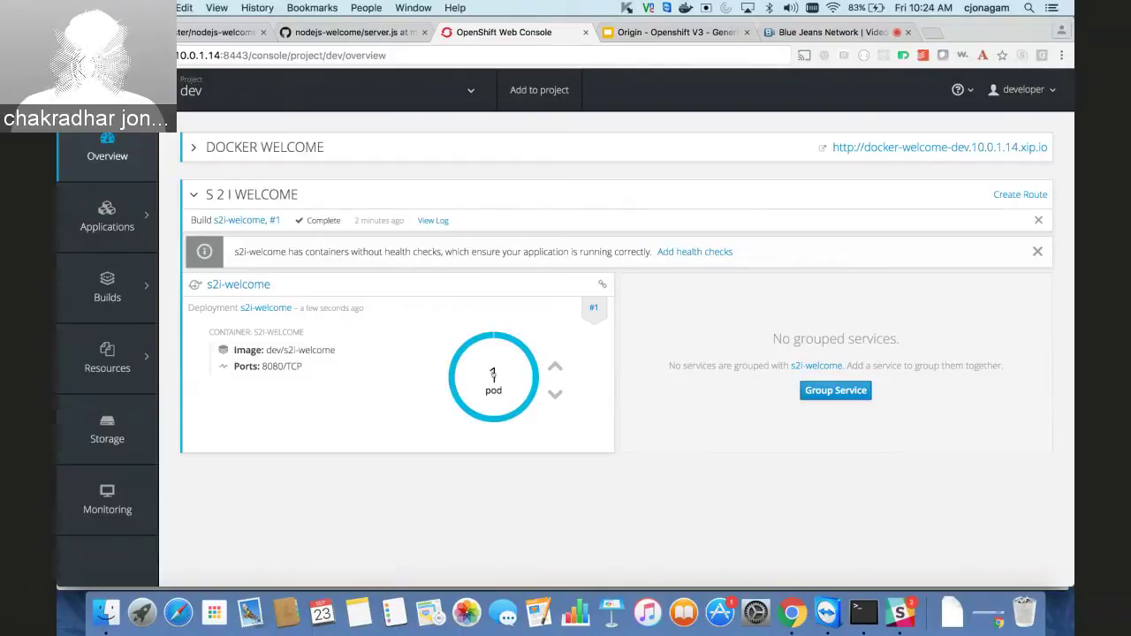
- Dismiss the missing health-checks warning for s2i-welcome
{"action": "left_click", "coordinate": [1036, 252]}
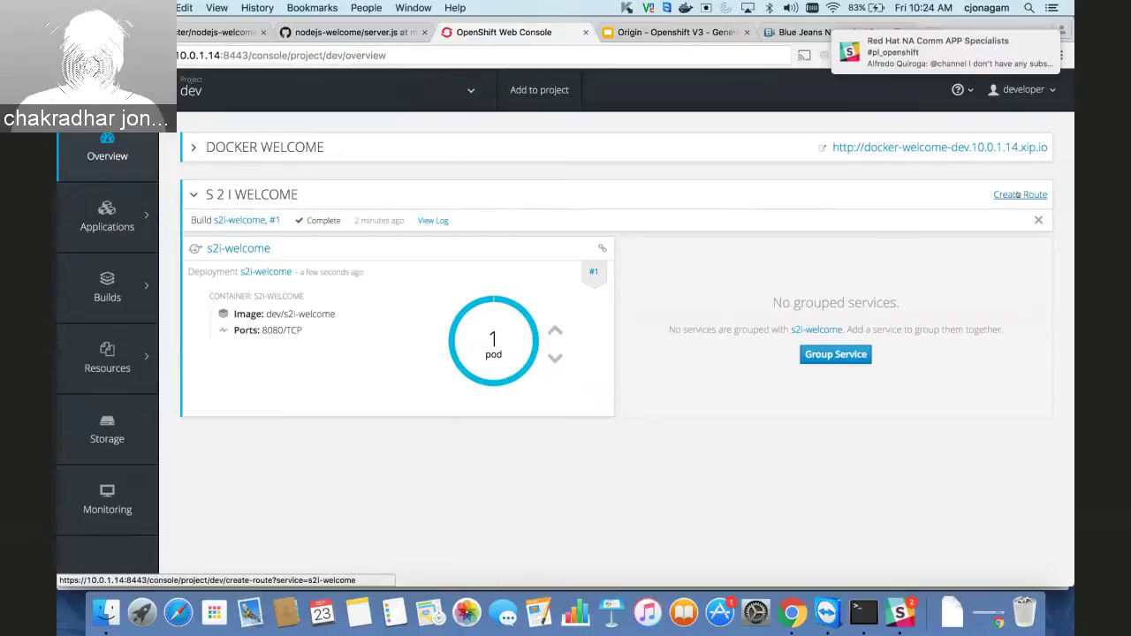
- Create a route for s2i-welcome with the default settings
{"action": "left_click", "coordinate": [1019, 195]}
{"action": "scroll", "coordinate": [566, 353], "scroll_direction": "down", "scroll_amount": 2}
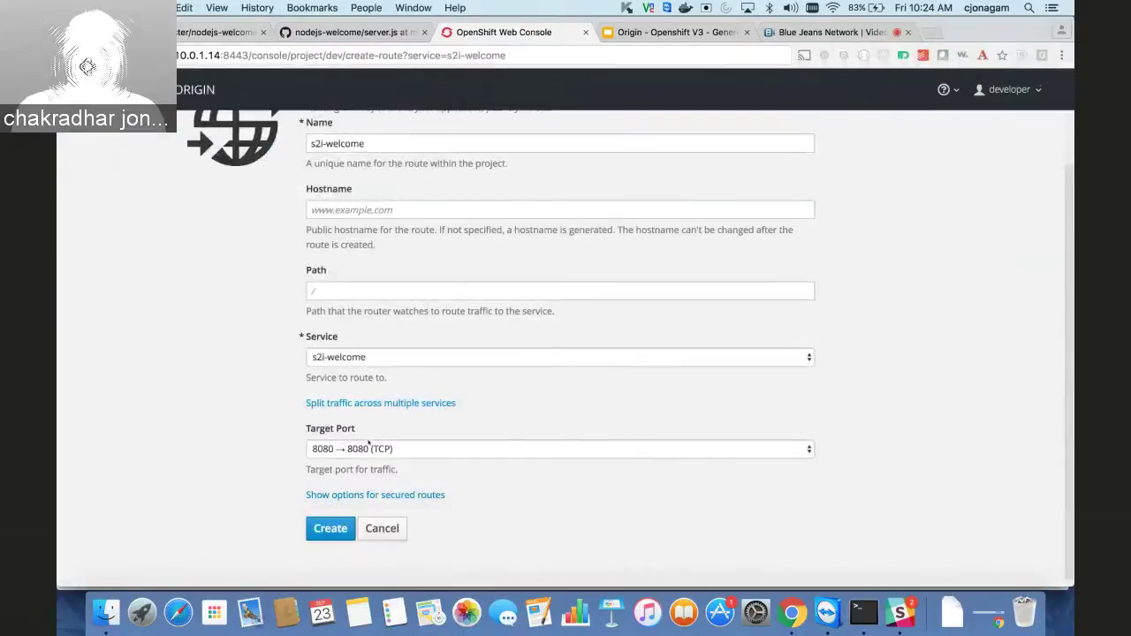
{"action": "left_click", "coordinate": [327, 533]}
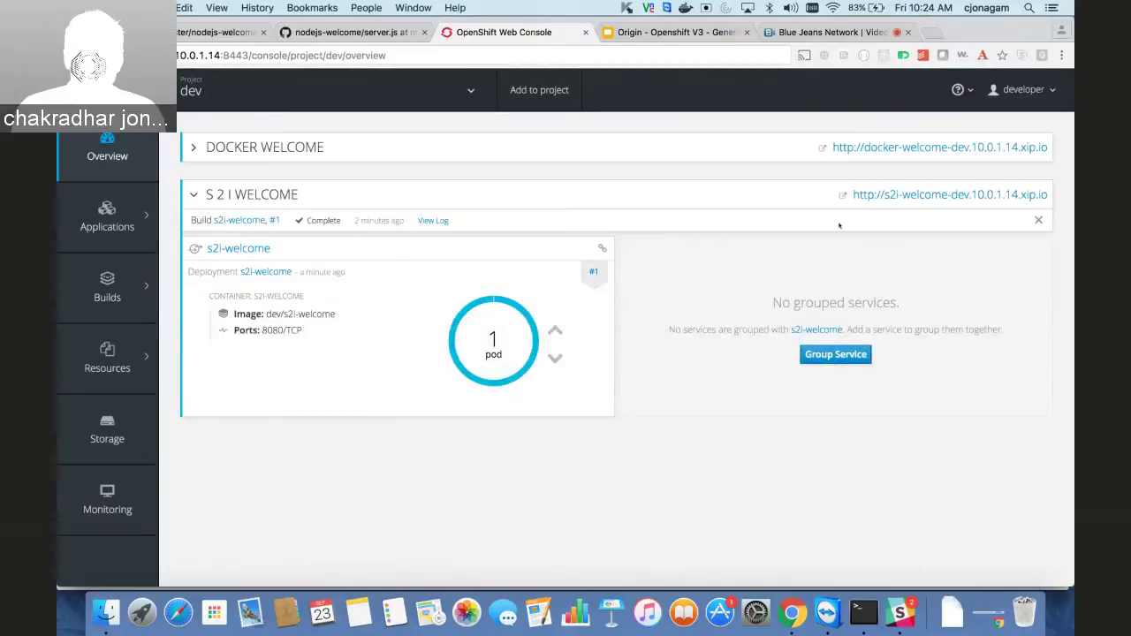
{"action": "left_click", "coordinate": [897, 196]}
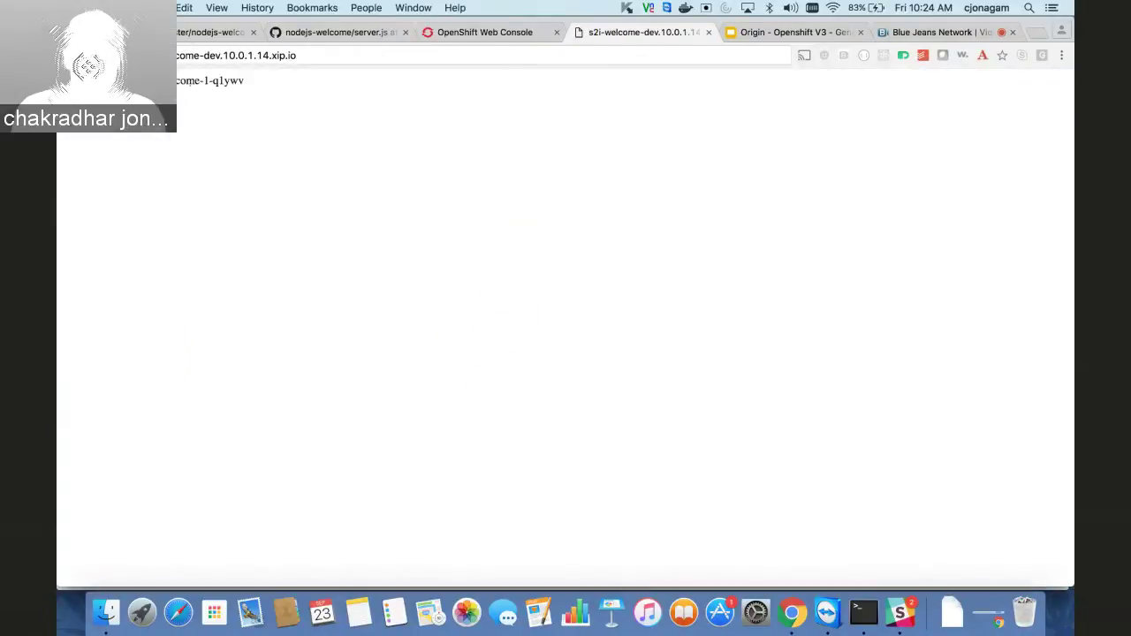
{"action": "left_click_drag", "start_coordinate": [176, 80], "coordinate": [244, 80]}
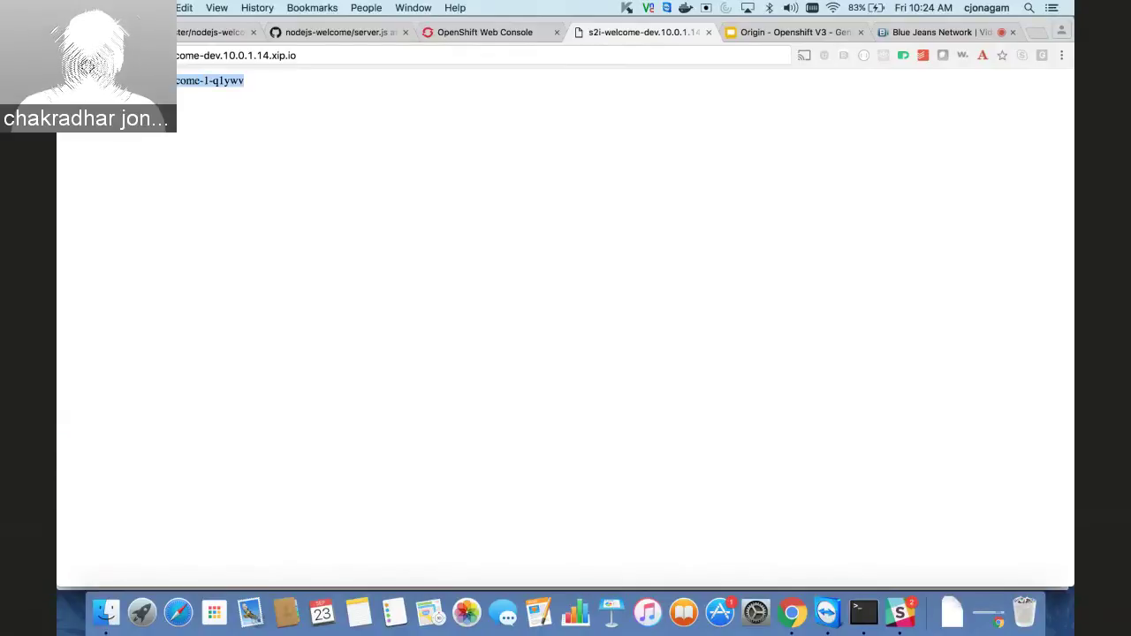
{"action": "left_click_drag", "start_coordinate": [243, 81], "coordinate": [201, 81]}
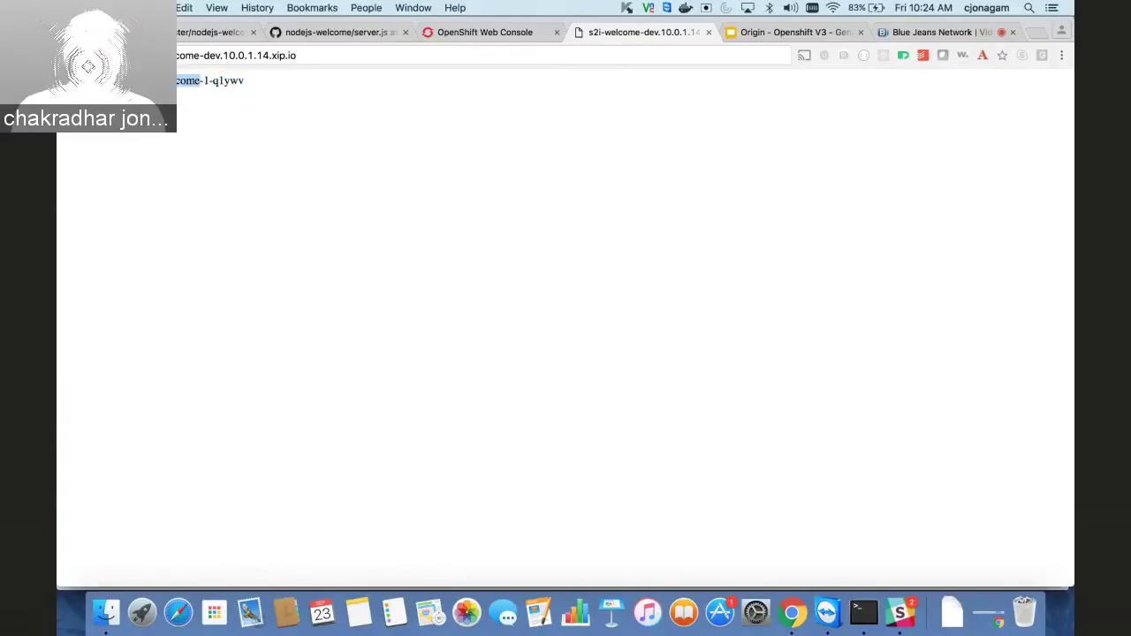
{"action": "left_click", "coordinate": [708, 32]}
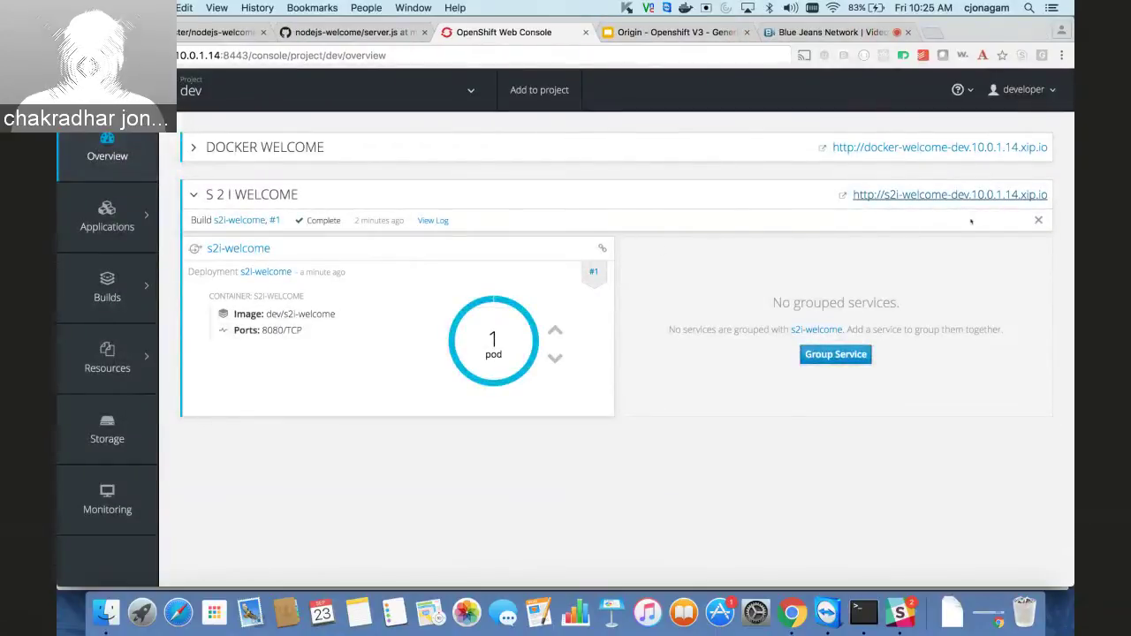
- Dismiss the build-complete notice and expand DOCKER WELCOME to show its 3-pod deployment
{"action": "left_click", "coordinate": [1038, 220]}
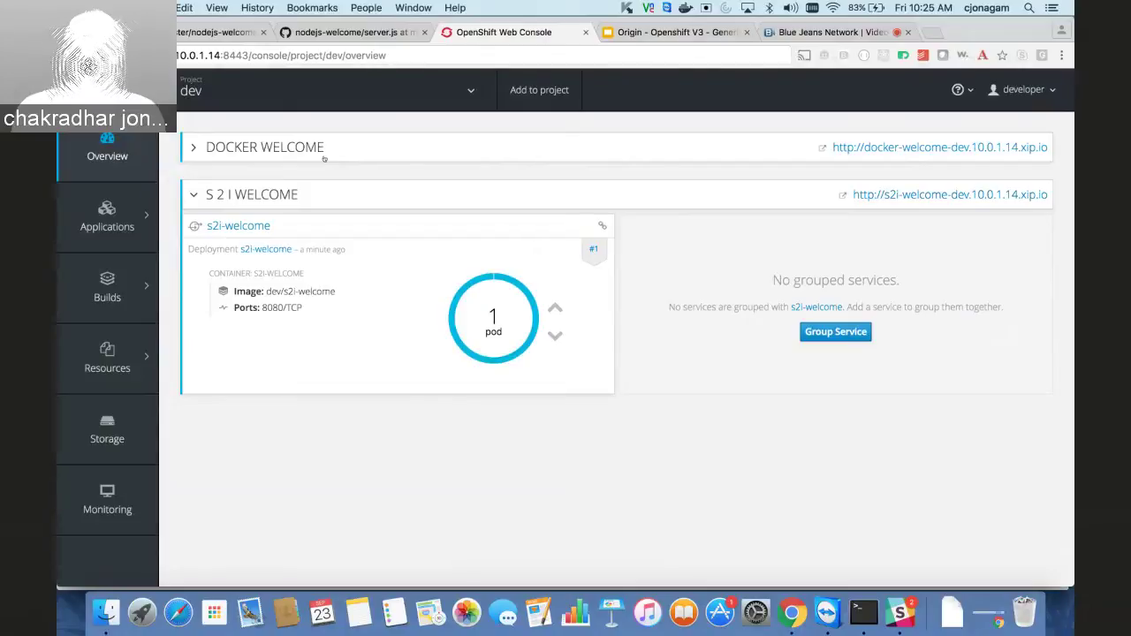
{"action": "left_click", "coordinate": [201, 150]}
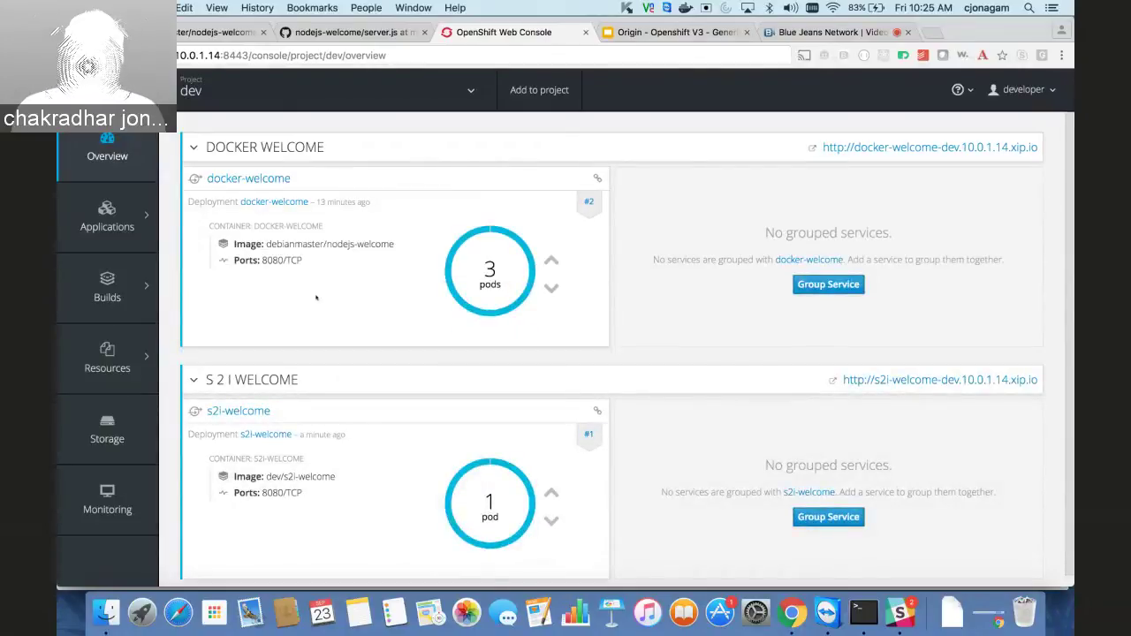
{"action": "scroll", "coordinate": [315, 296], "scroll_direction": "down", "scroll_amount": 1}
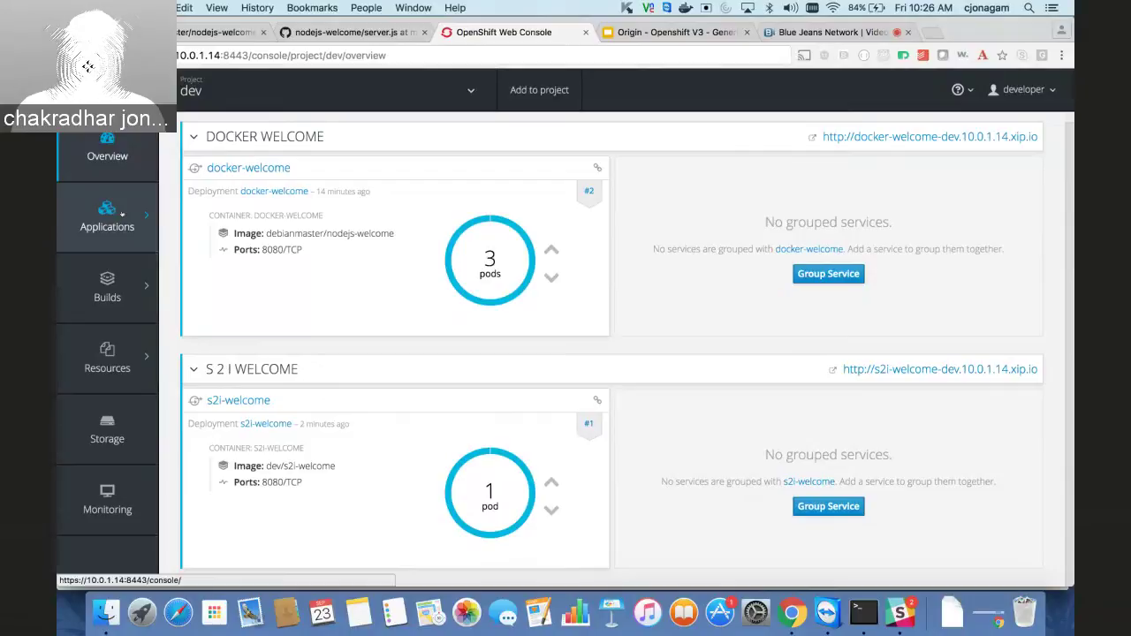
- Open the docker-welcome route's edit form from Applications > Routes
{"action": "mouse_move", "coordinate": [122, 212]}
{"action": "left_click", "coordinate": [210, 323]}
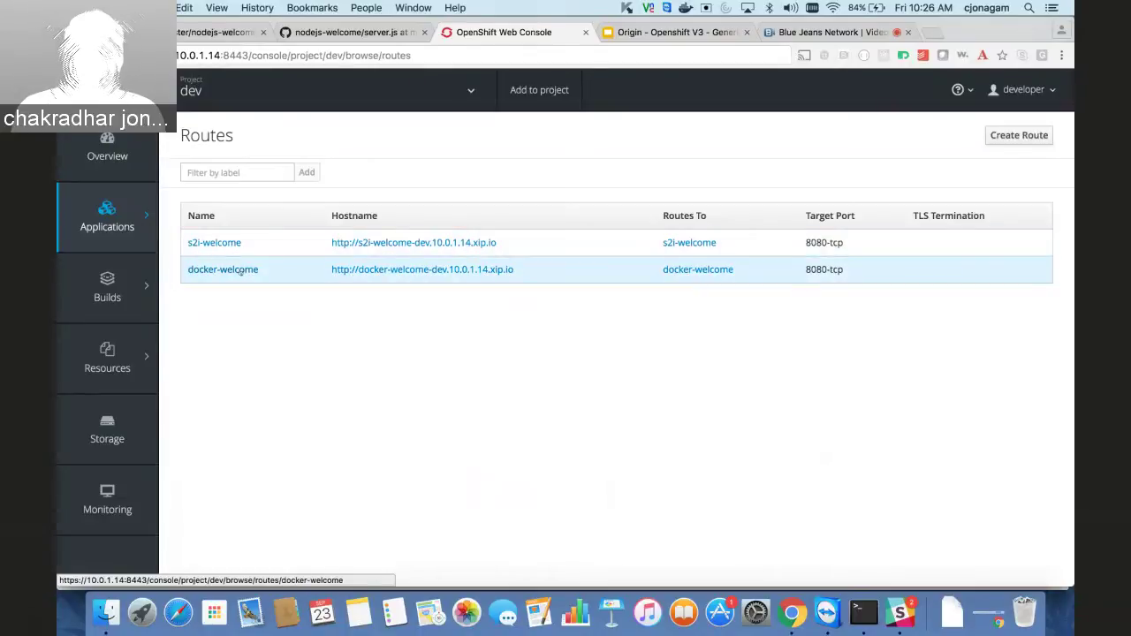
{"action": "left_click", "coordinate": [240, 269]}
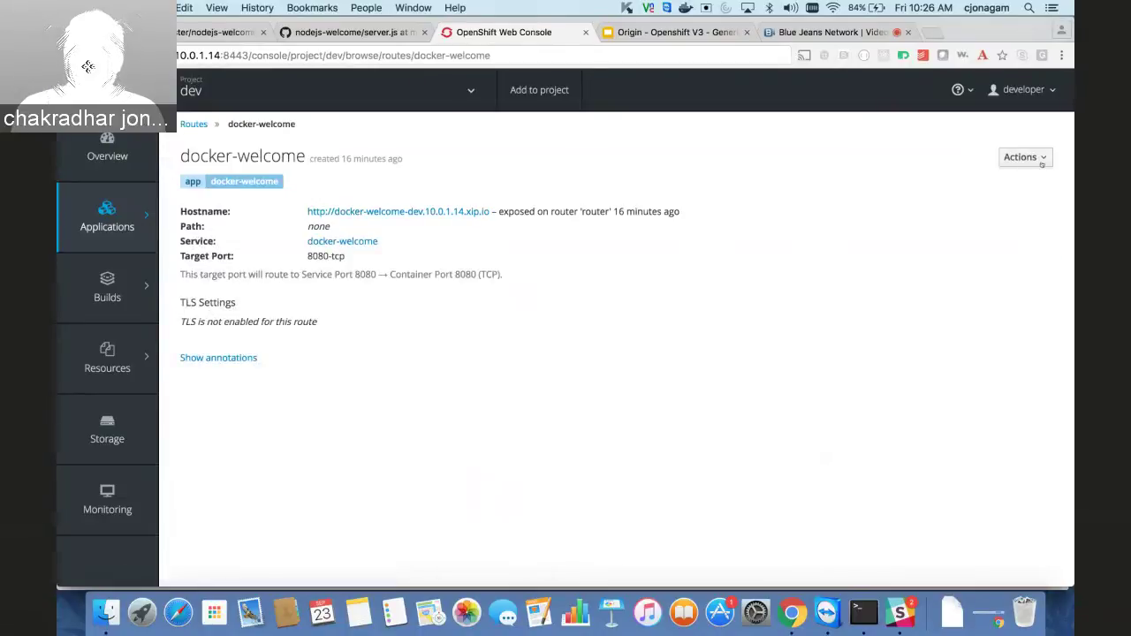
{"action": "left_click", "coordinate": [1037, 160]}
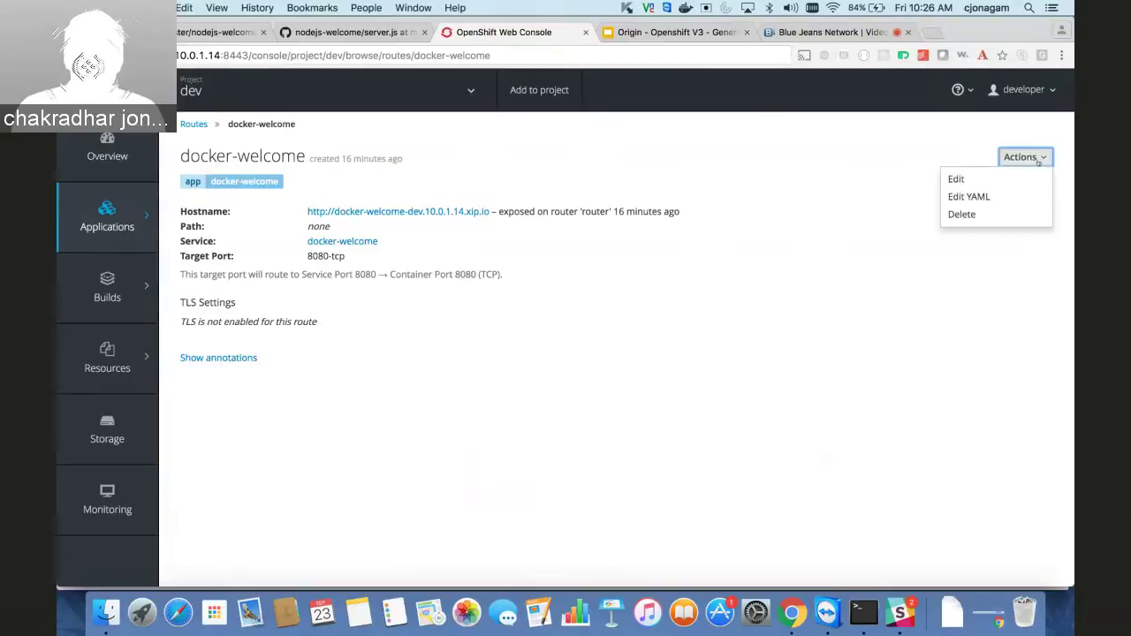
{"action": "left_click", "coordinate": [990, 183]}
{"action": "left_click", "coordinate": [989, 181]}
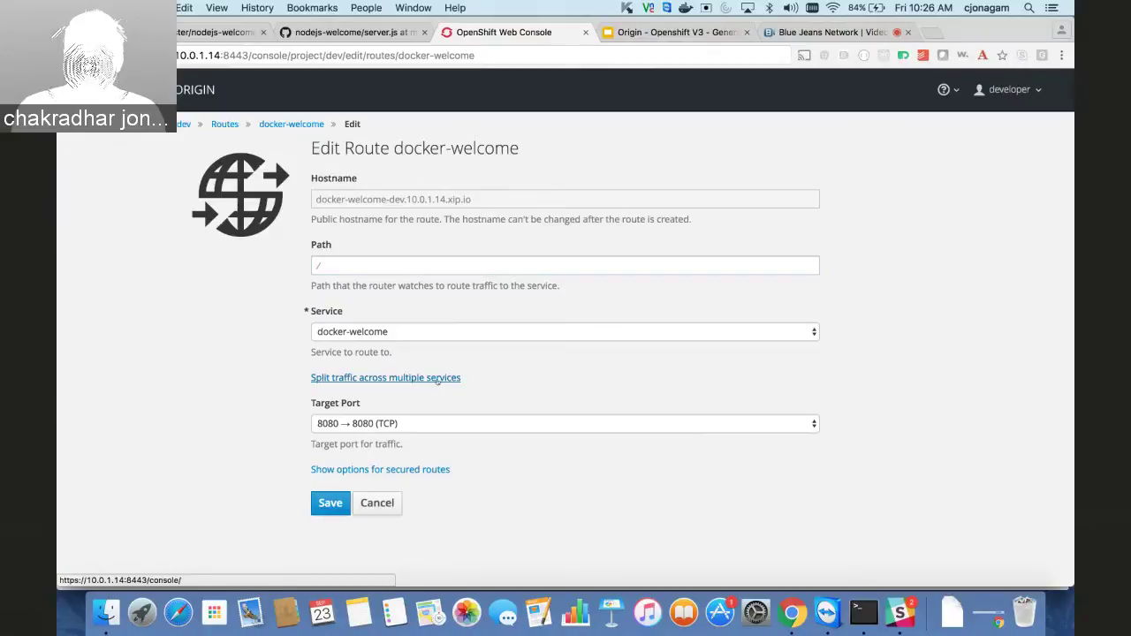
- Split traffic with s2i-welcome, weighting docker-welcome 2 and s2i-welcome 1, and save
{"action": "left_click", "coordinate": [393, 377]}
{"action": "scroll", "coordinate": [393, 382], "scroll_direction": "down", "scroll_amount": 2}
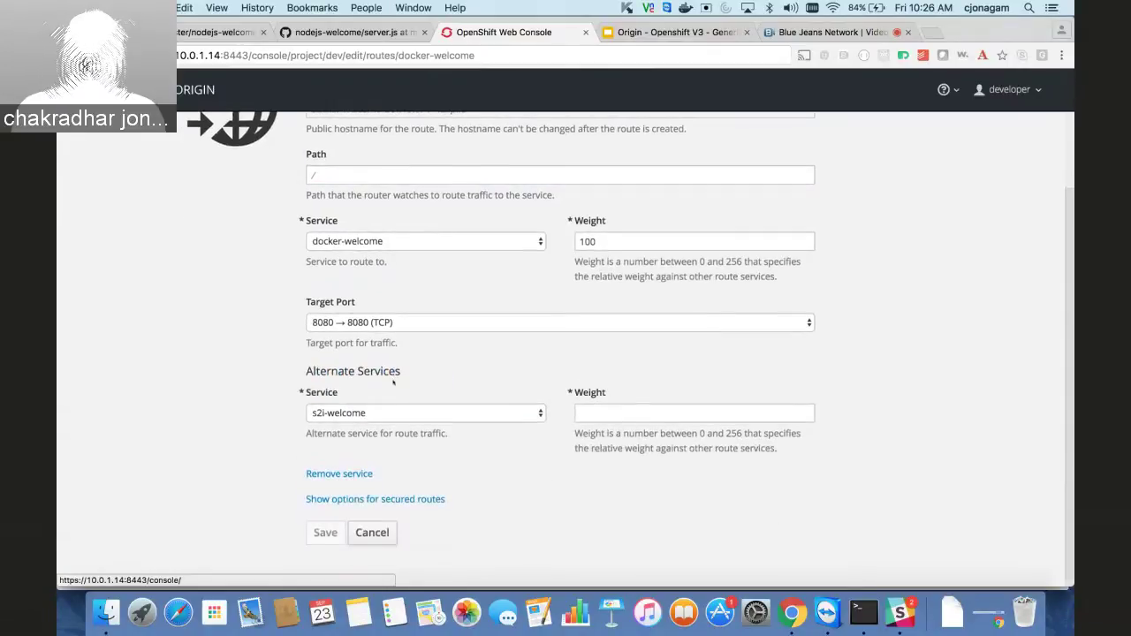
{"action": "left_click", "coordinate": [347, 414]}
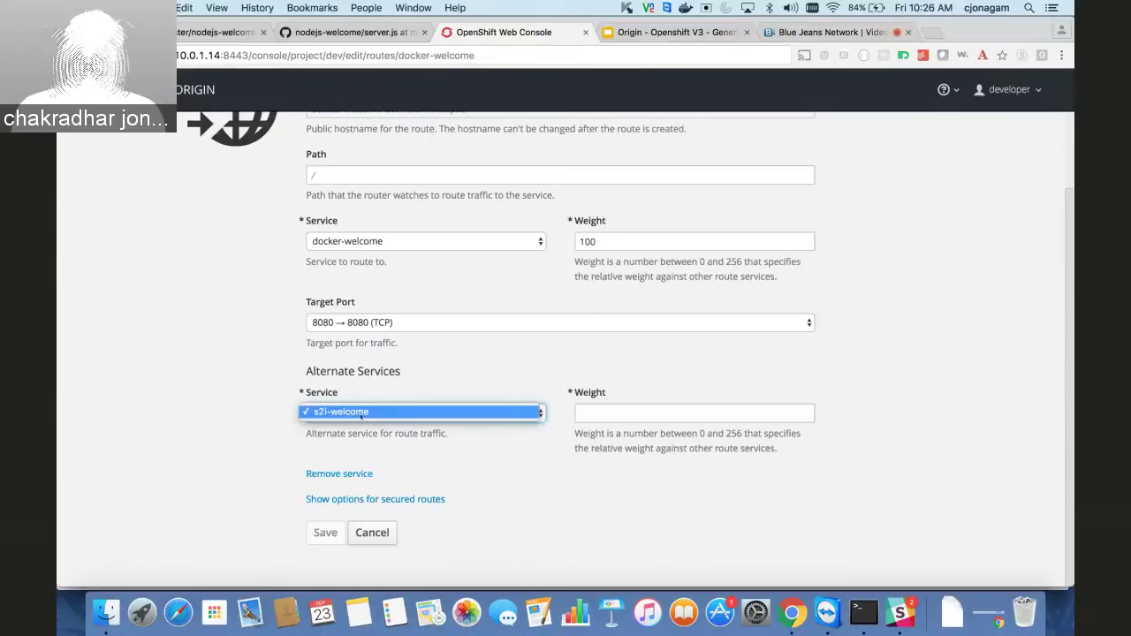
{"action": "left_click", "coordinate": [433, 375]}
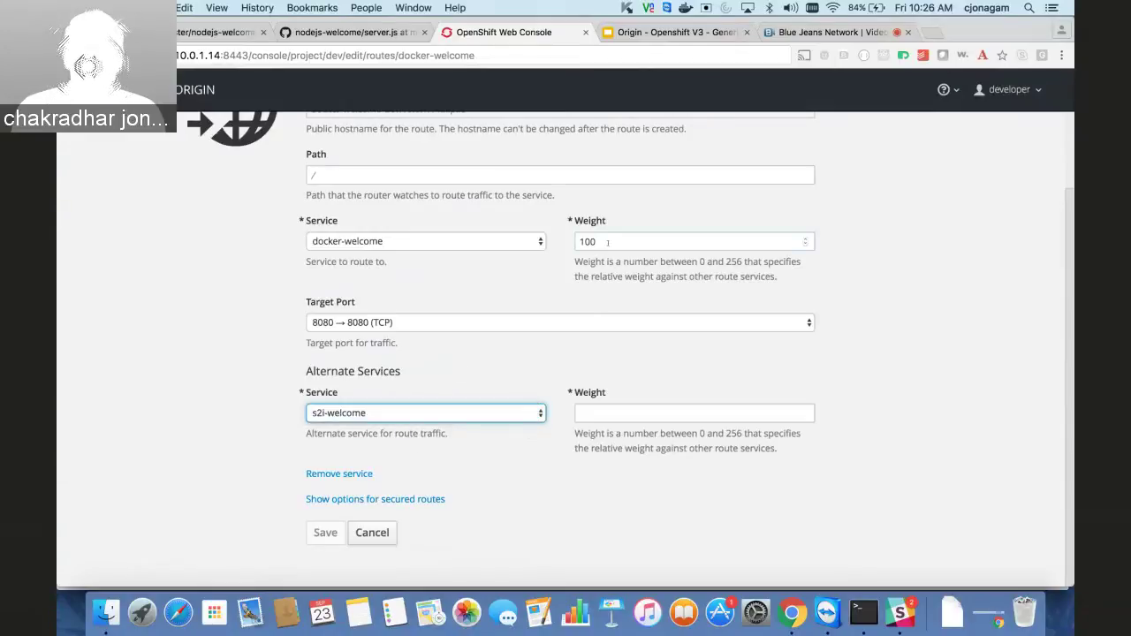
{"action": "double_click", "coordinate": [610, 241]}
{"action": "scroll", "coordinate": [595, 314], "scroll_direction": "up", "scroll_amount": 15}
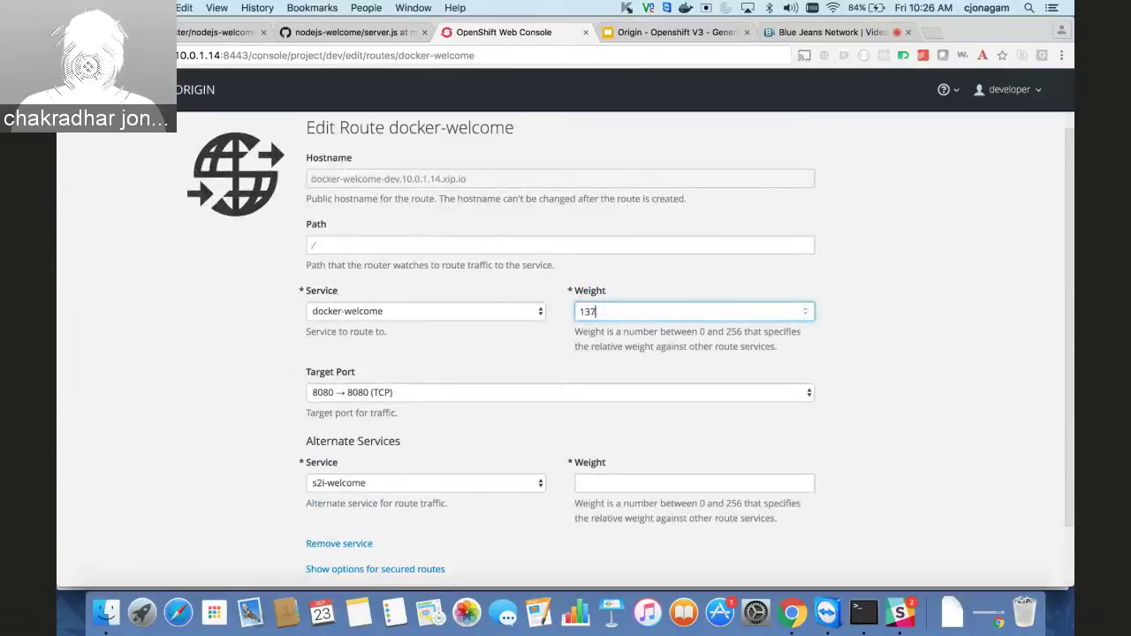
{"action": "type", "text": "2"}
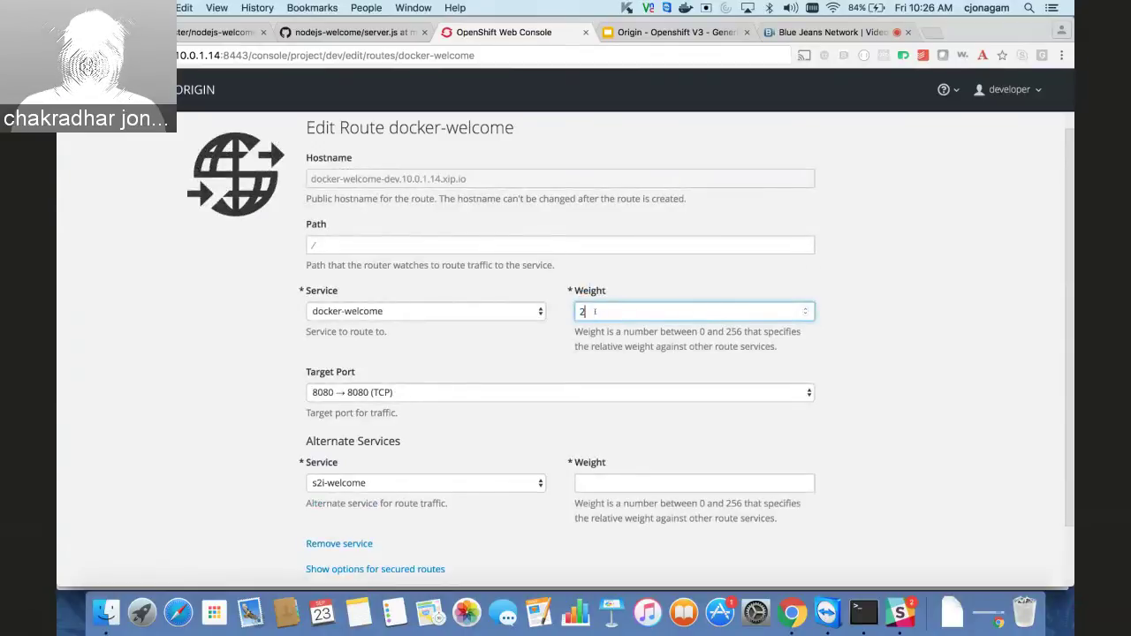
{"action": "scroll", "coordinate": [625, 360], "scroll_direction": "down", "scroll_amount": 15}
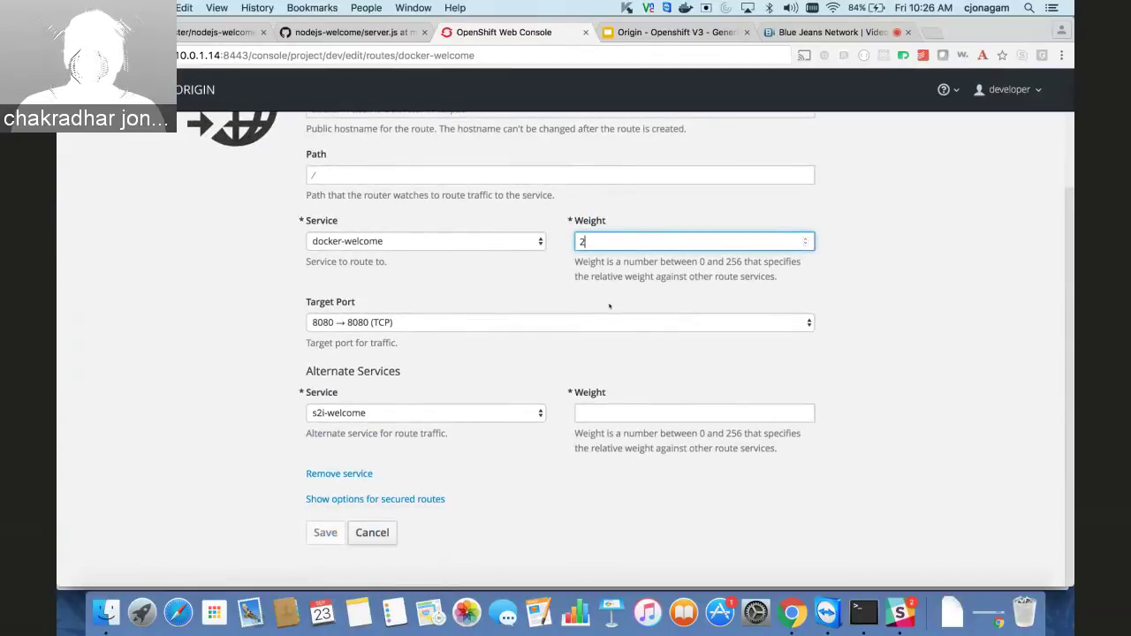
{"action": "left_click", "coordinate": [778, 413]}
{"action": "type", "text": "1"}
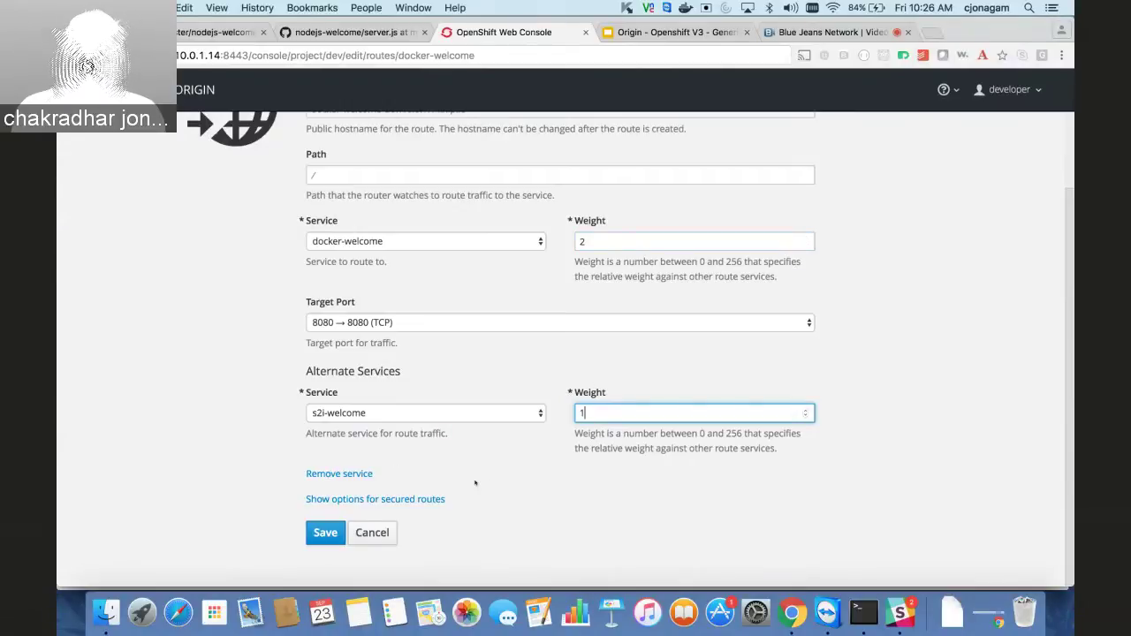
{"action": "left_click", "coordinate": [325, 533]}
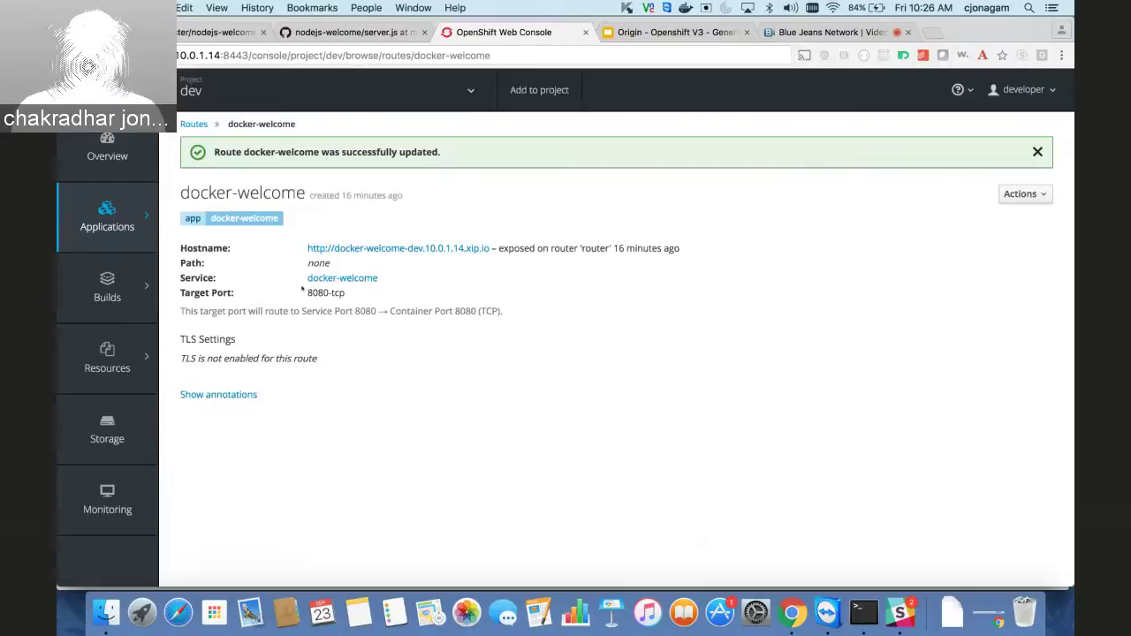
- Return to the dev overview to see the 67% / 33% traffic split
{"action": "left_click", "coordinate": [107, 150]}
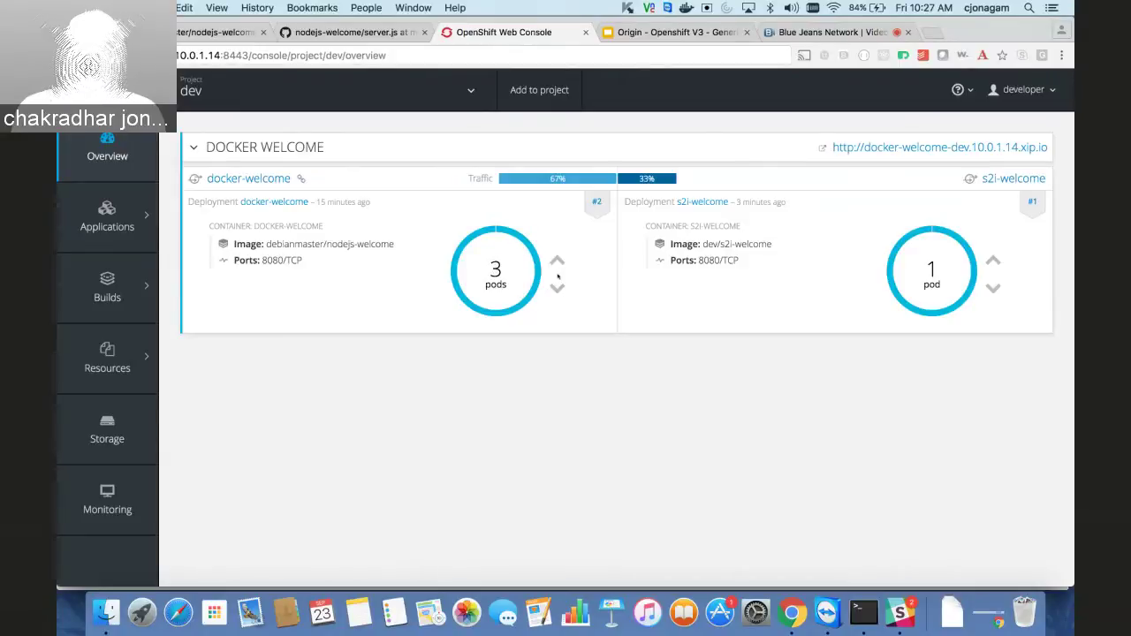
- Open the docker-welcome route's edit form again from Applications > Routes
{"action": "mouse_move", "coordinate": [115, 221]}
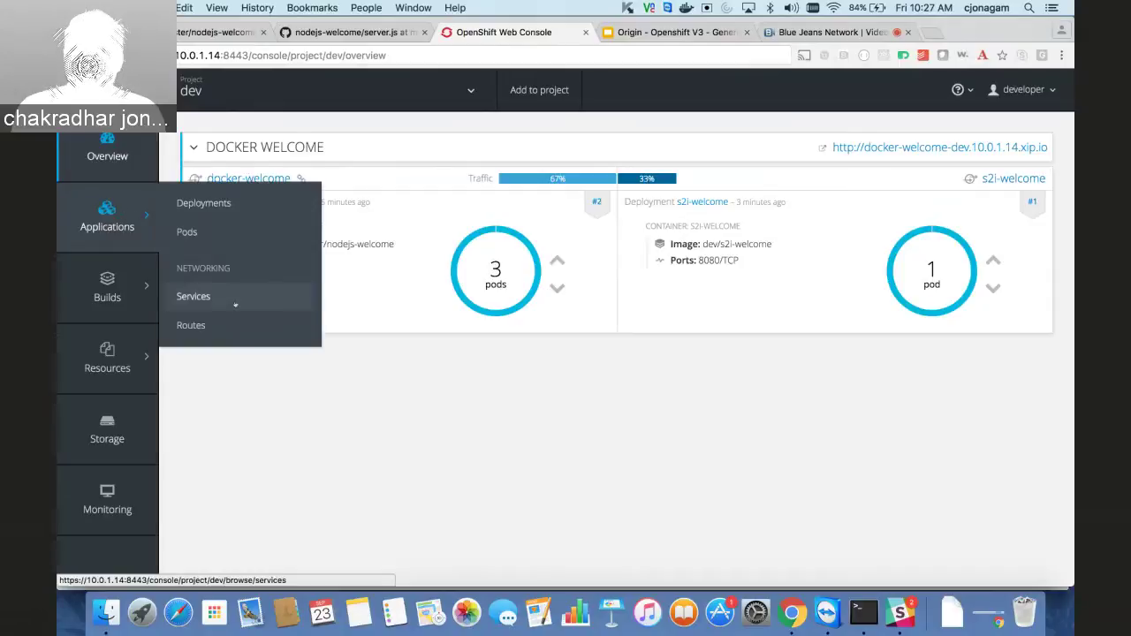
{"action": "left_click", "coordinate": [238, 324]}
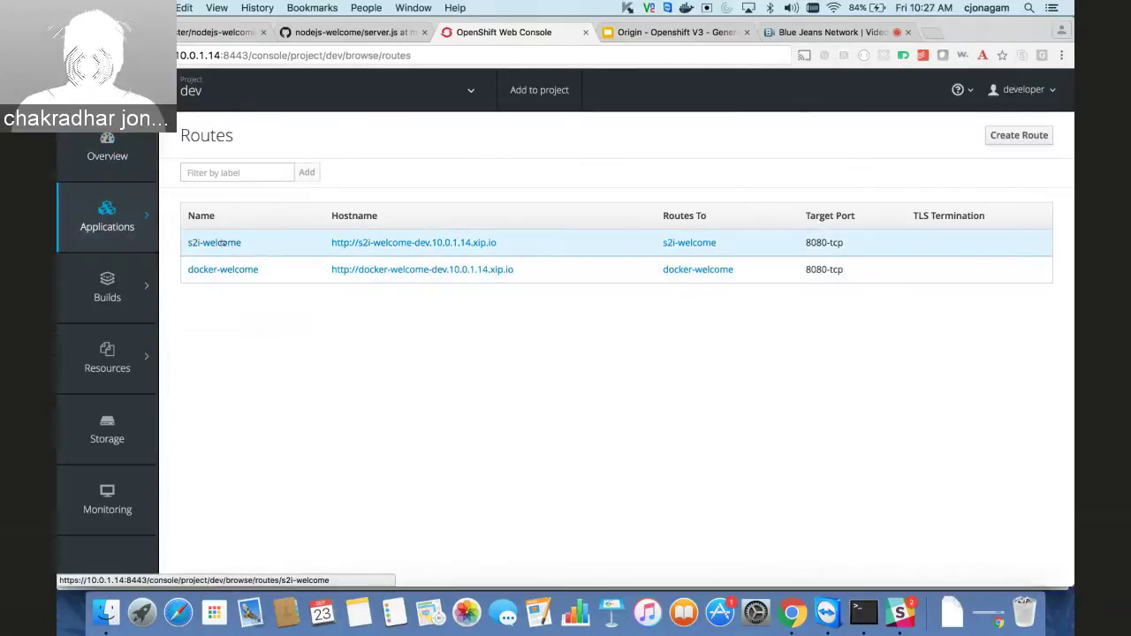
{"action": "left_click", "coordinate": [228, 268]}
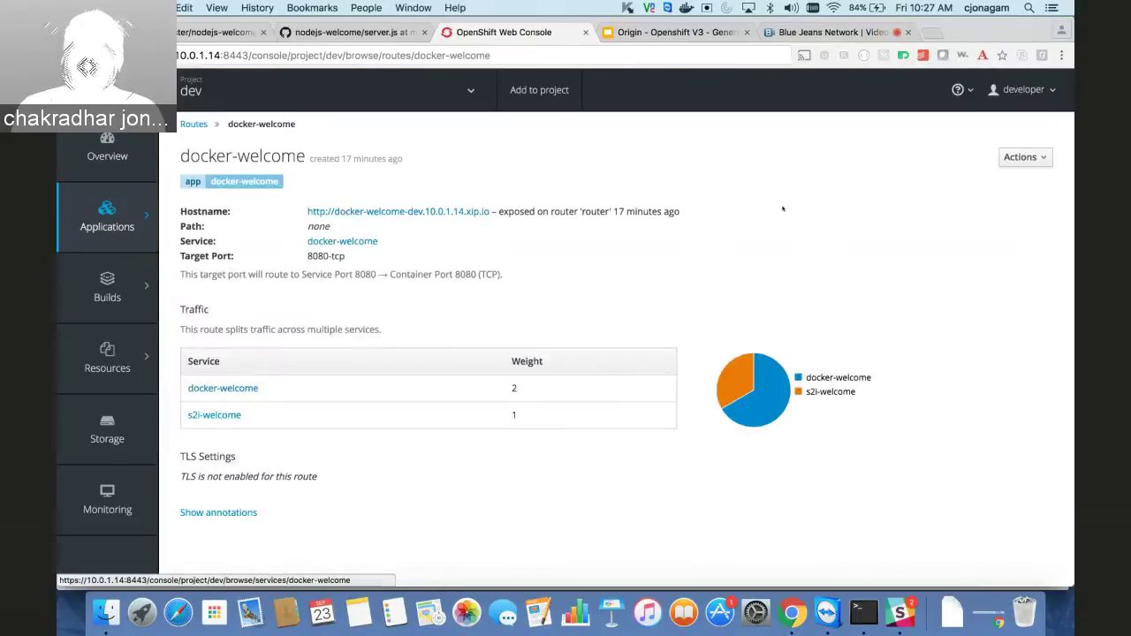
{"action": "left_click", "coordinate": [1024, 157]}
{"action": "left_click", "coordinate": [959, 179]}
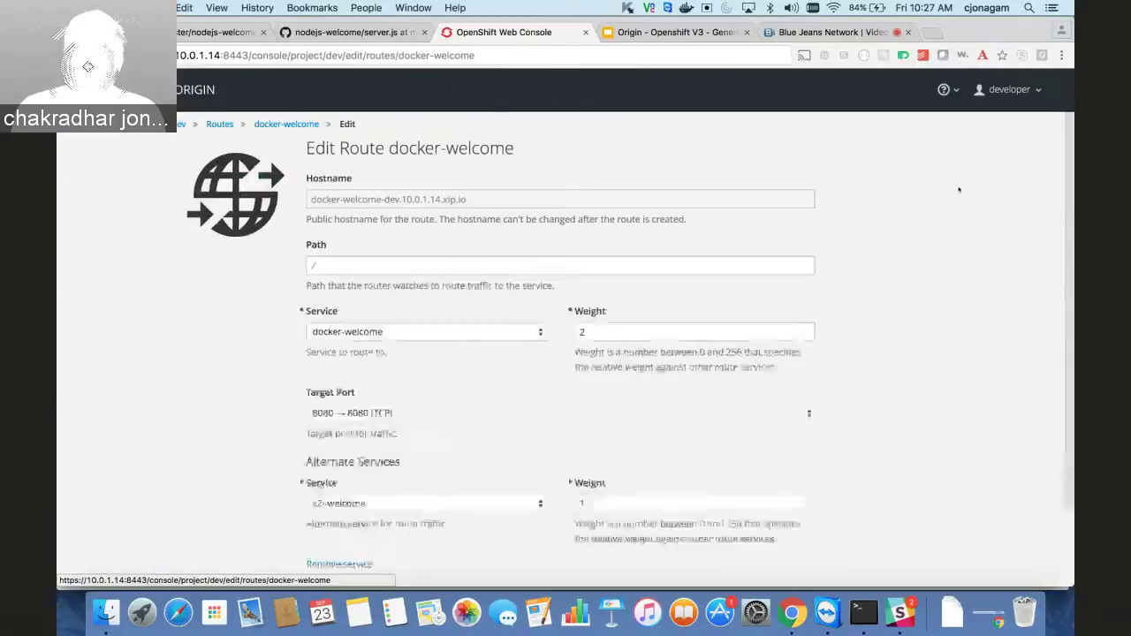
- Remove s2i-welcome from the traffic split, save the route, and return to the overview
{"action": "scroll", "coordinate": [400, 428], "scroll_direction": "down", "scroll_amount": 3}
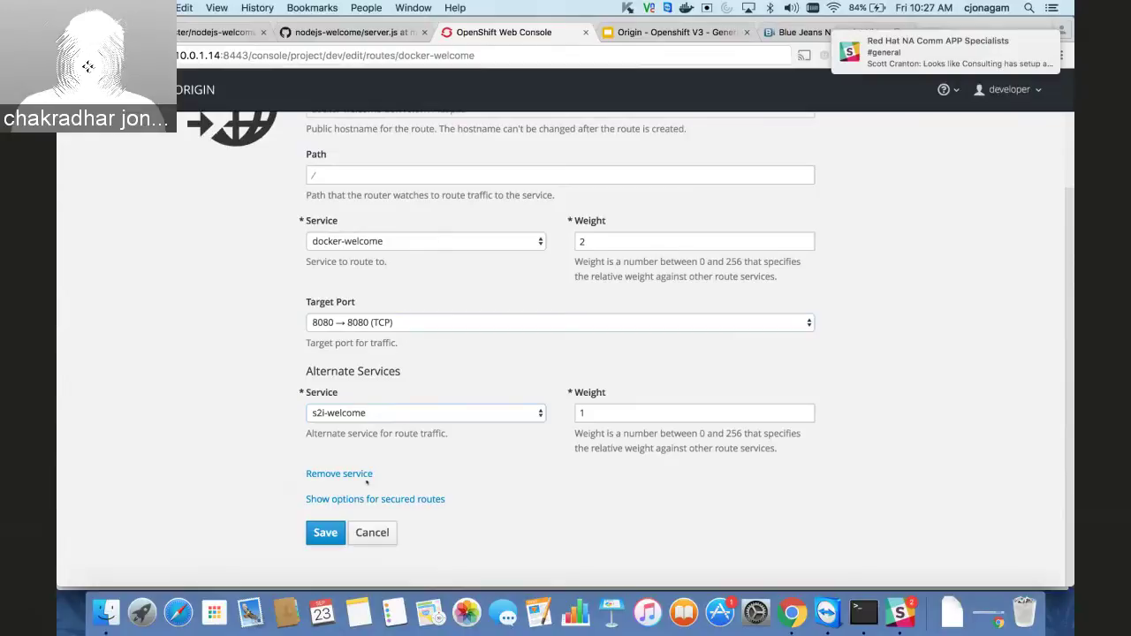
{"action": "left_click", "coordinate": [339, 474]}
{"action": "left_click", "coordinate": [327, 500]}
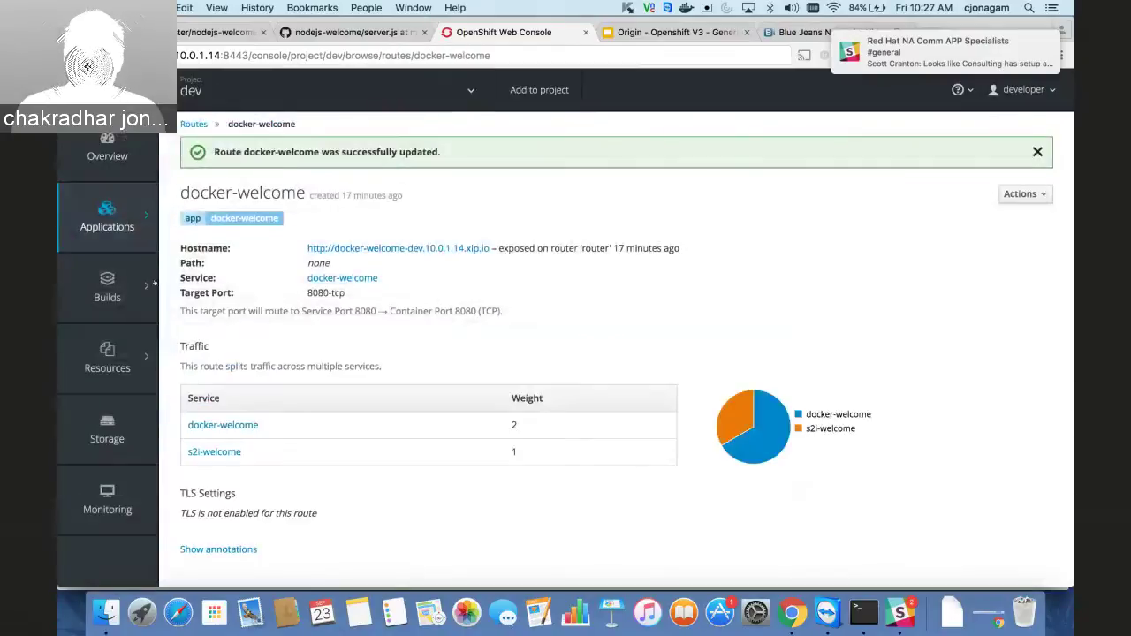
{"action": "left_click", "coordinate": [107, 148]}
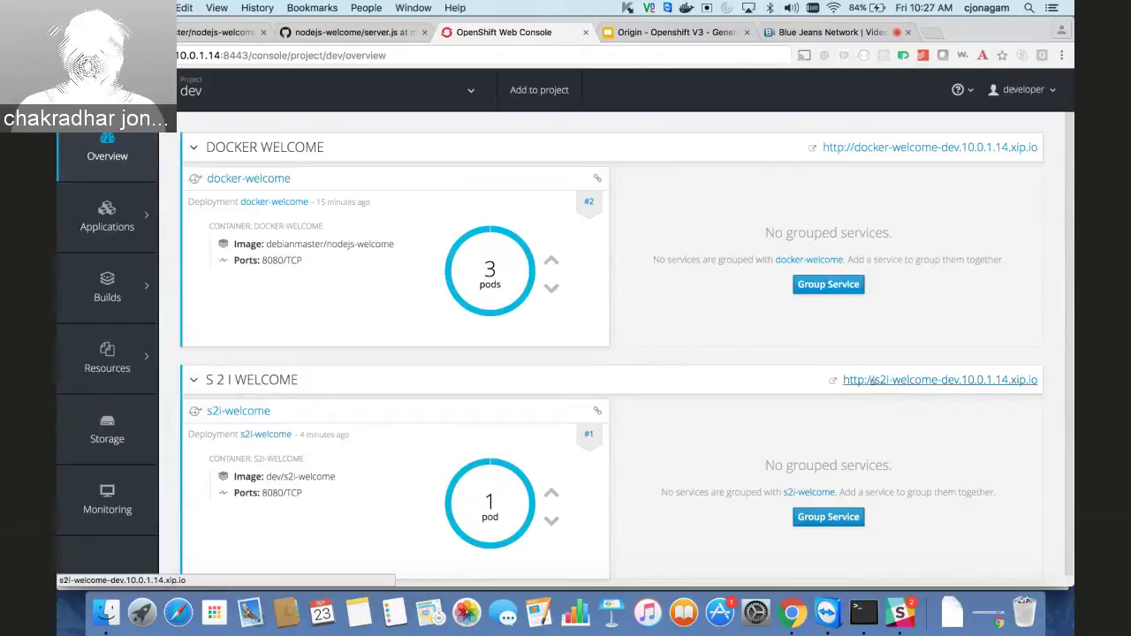
- Collapse DOCKER WELCOME so only s2i-welcome's 1-pod deployment shows, after a brief look at Terminal
{"action": "left_click", "coordinate": [194, 145]}
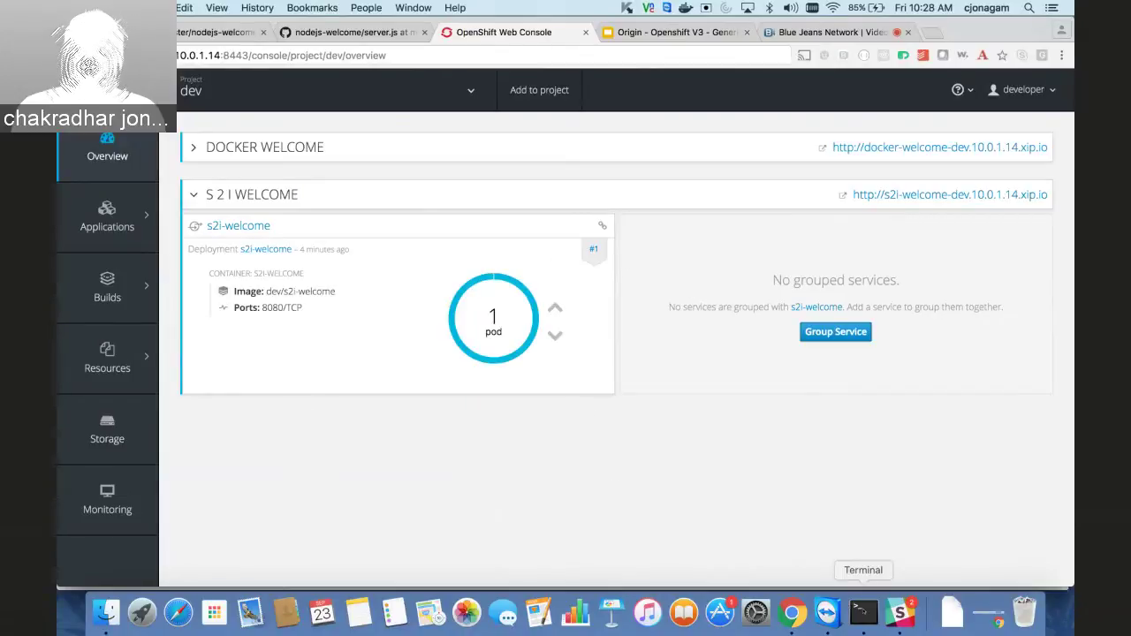
{"action": "left_click", "coordinate": [863, 611]}
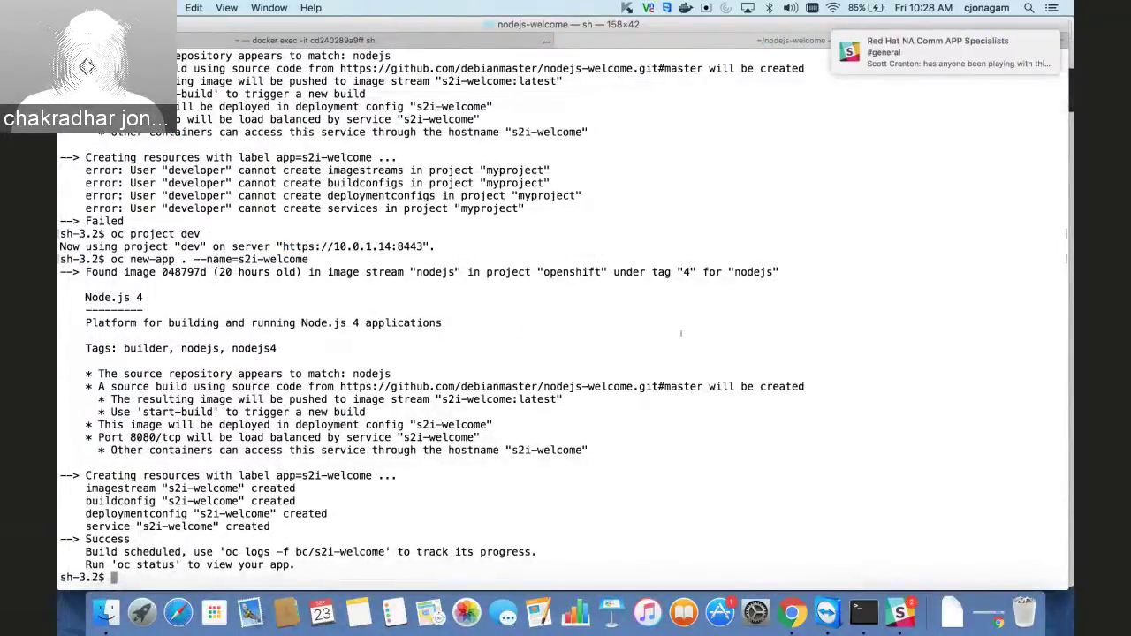
{"action": "key", "text": "super+Tab"}
- Copy the GitHub webhook URL from the s2i-welcome build configuration's Configuration tab
{"action": "mouse_move", "coordinate": [132, 223]}
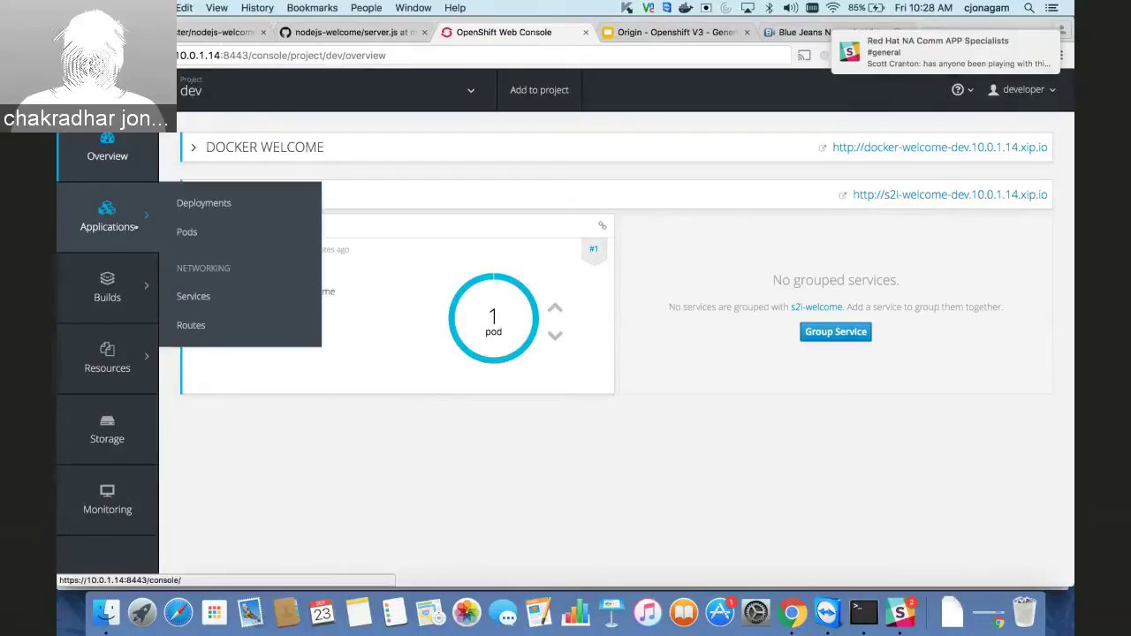
{"action": "mouse_move", "coordinate": [132, 287]}
{"action": "left_click", "coordinate": [205, 274]}
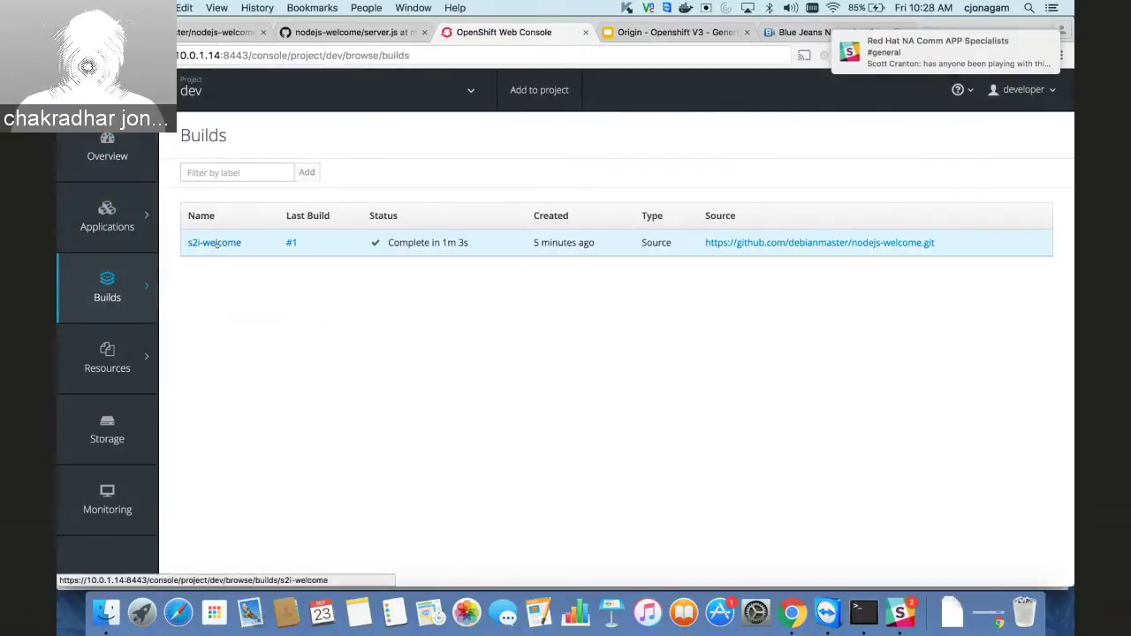
{"action": "left_click", "coordinate": [214, 243]}
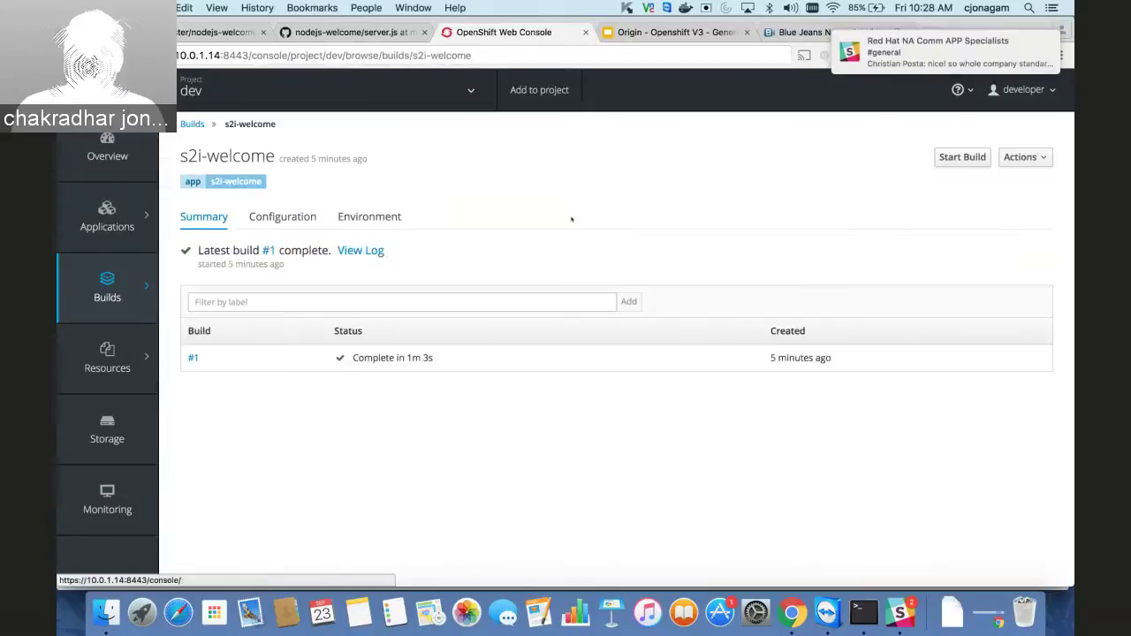
{"action": "left_click", "coordinate": [288, 219]}
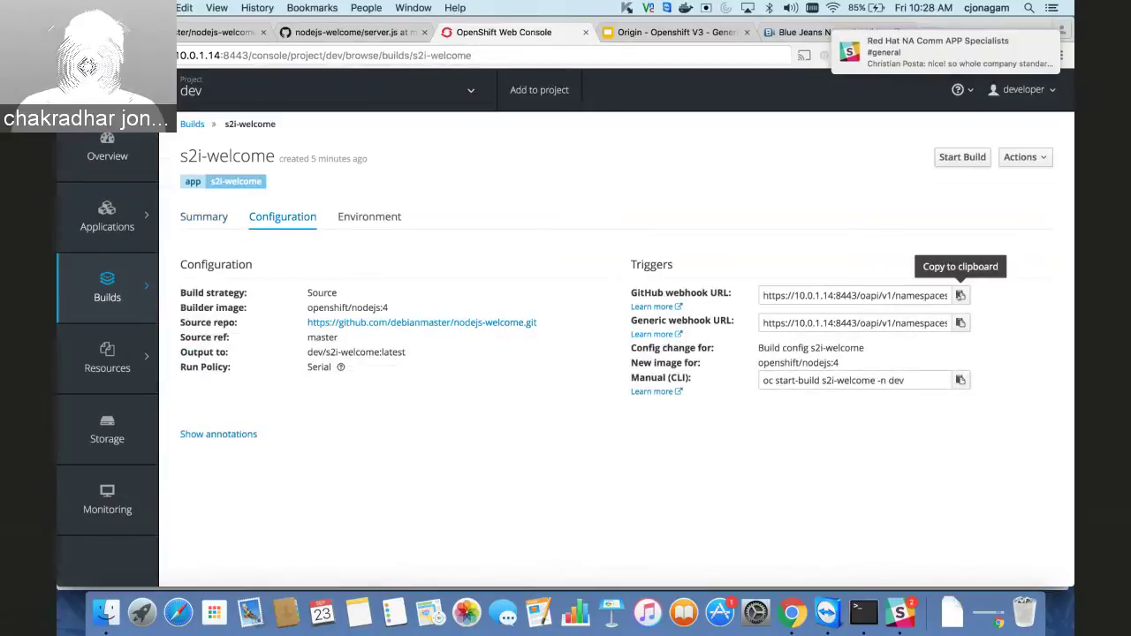
{"action": "left_click", "coordinate": [960, 296]}
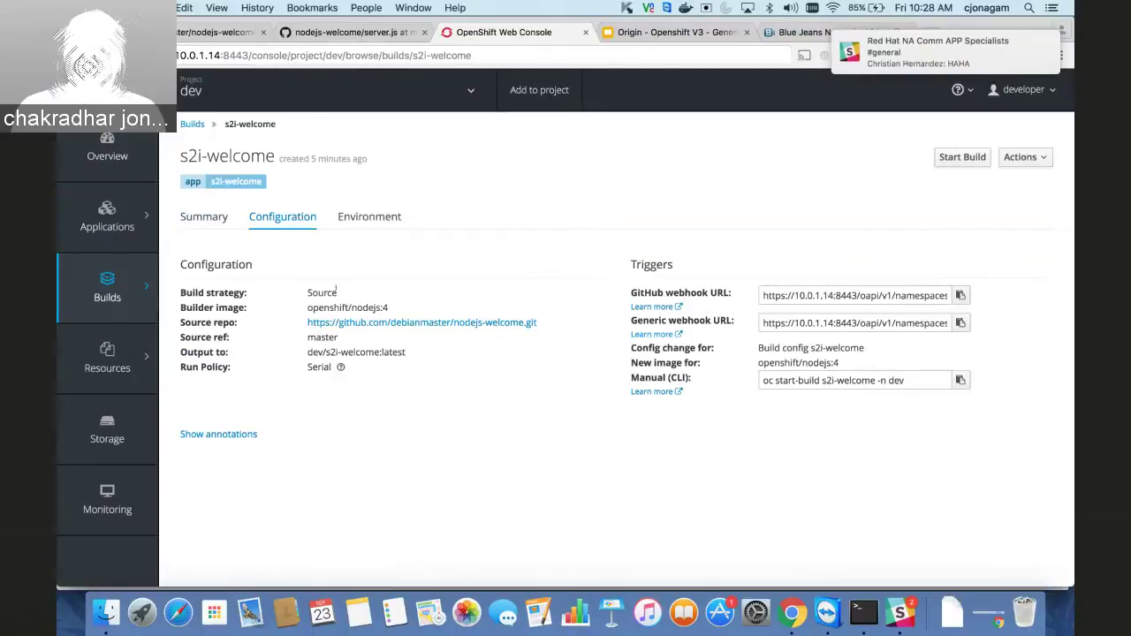
{"action": "left_click", "coordinate": [107, 152]}
- Start a new webhook in nodejs-welcome Settings > Webhooks, confirming the account password
{"action": "left_click", "coordinate": [354, 32]}
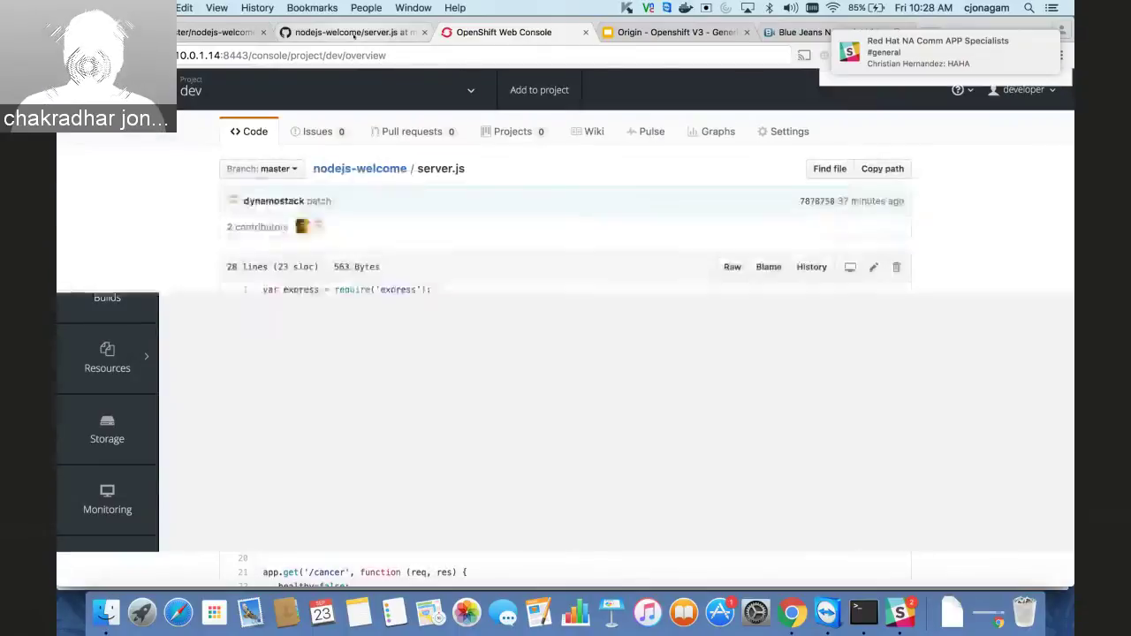
{"action": "left_click", "coordinate": [785, 131]}
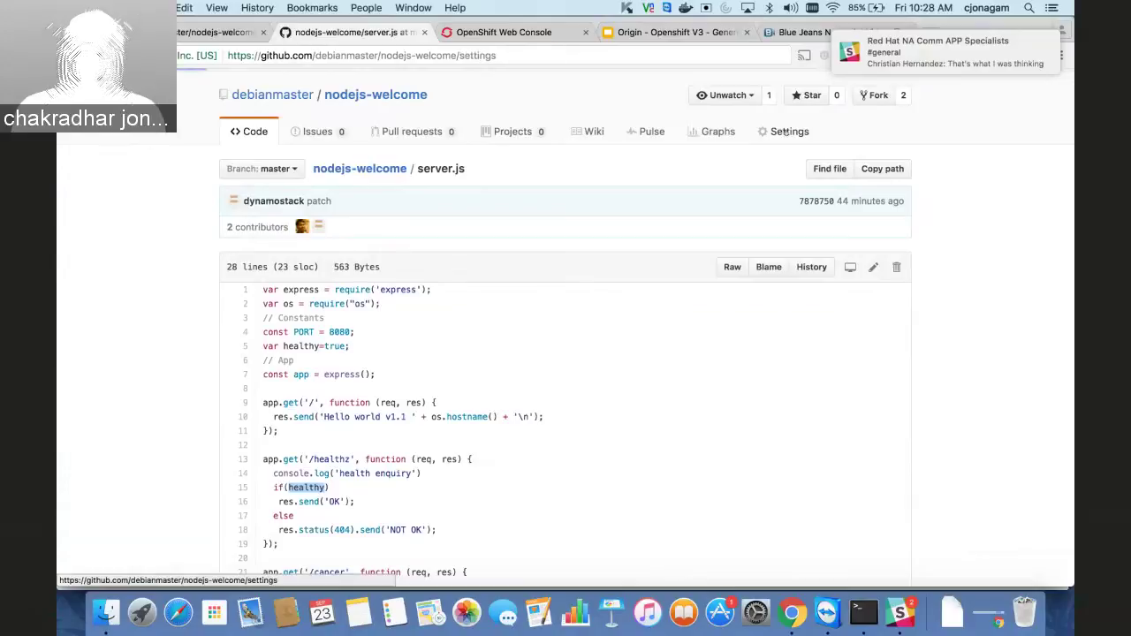
{"action": "scroll", "coordinate": [530, 355], "scroll_direction": "down", "scroll_amount": 3}
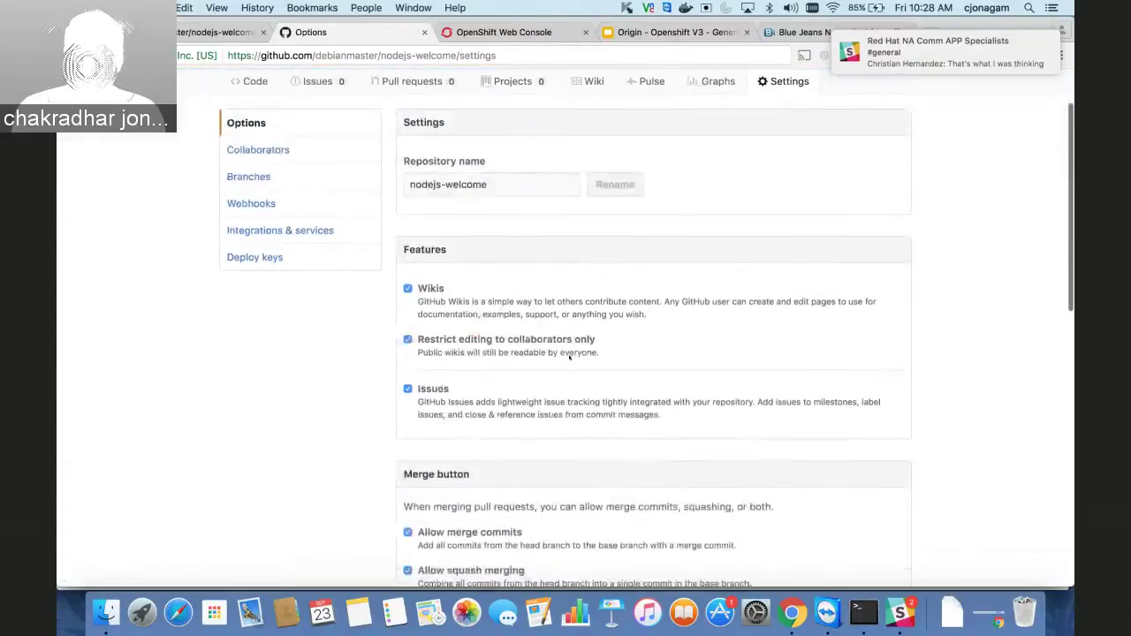
{"action": "left_click", "coordinate": [306, 183]}
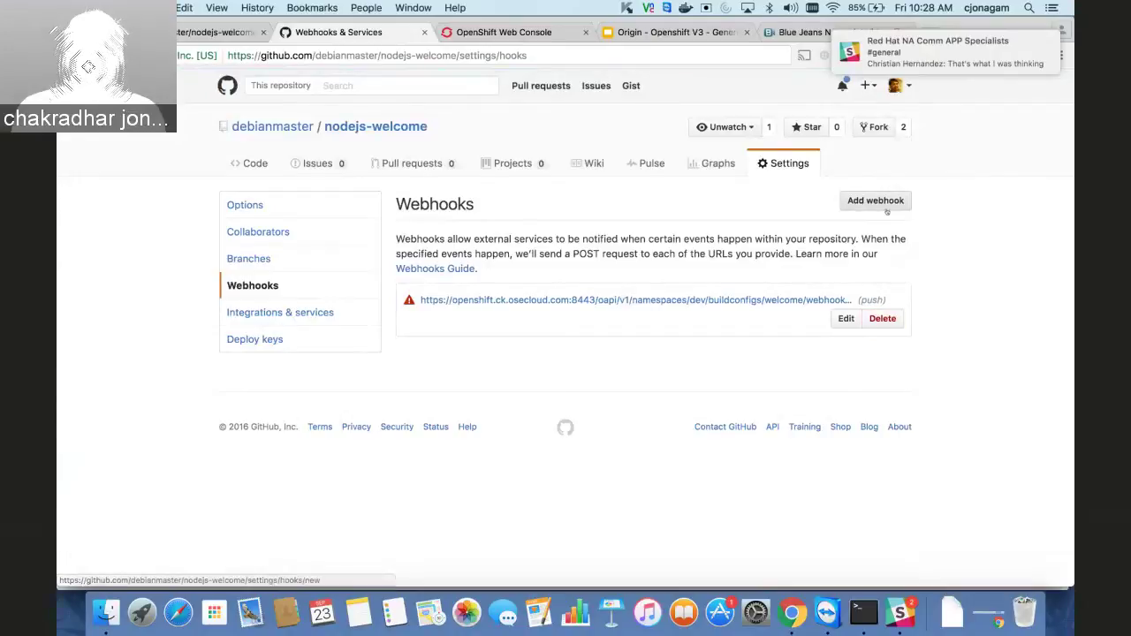
{"action": "left_click", "coordinate": [875, 200]}
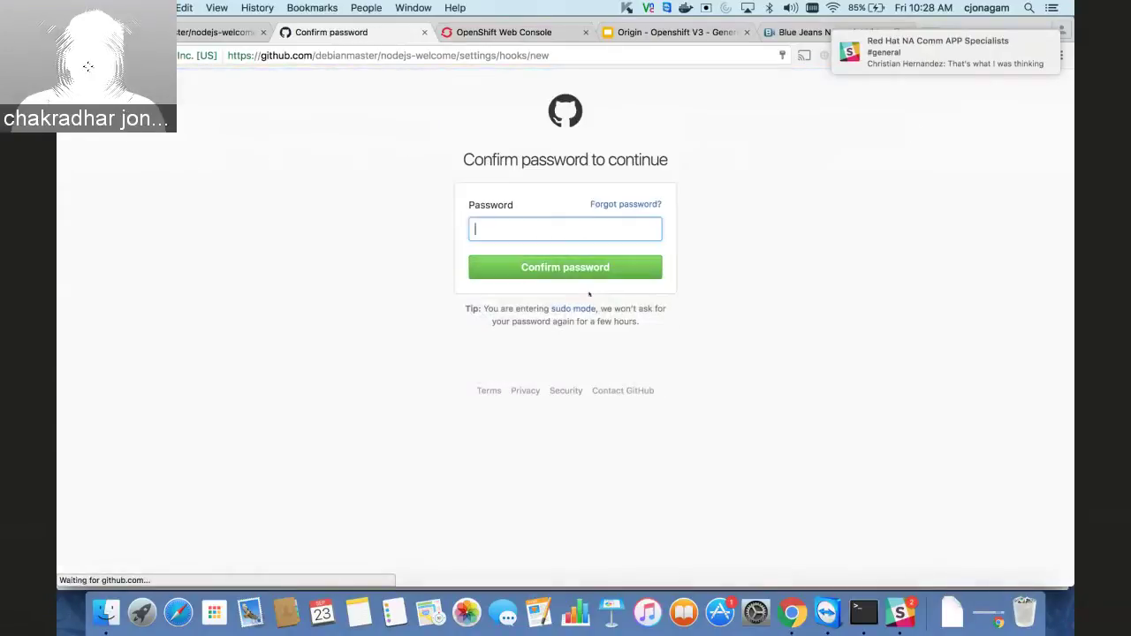
{"action": "type", "text": "********"}
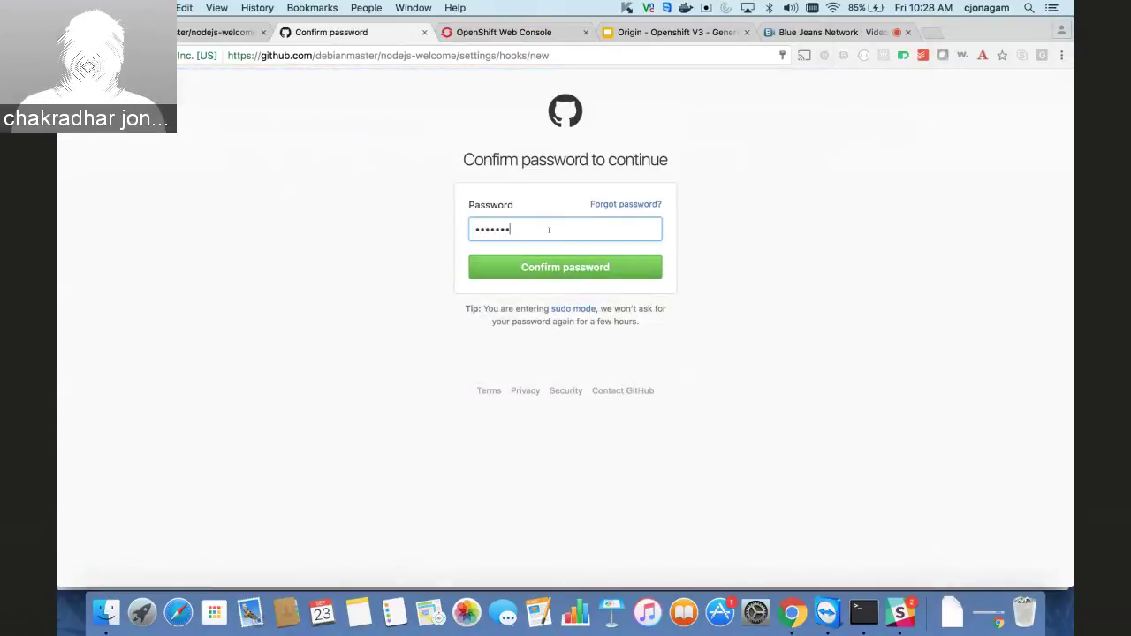
{"action": "left_click", "coordinate": [573, 269]}
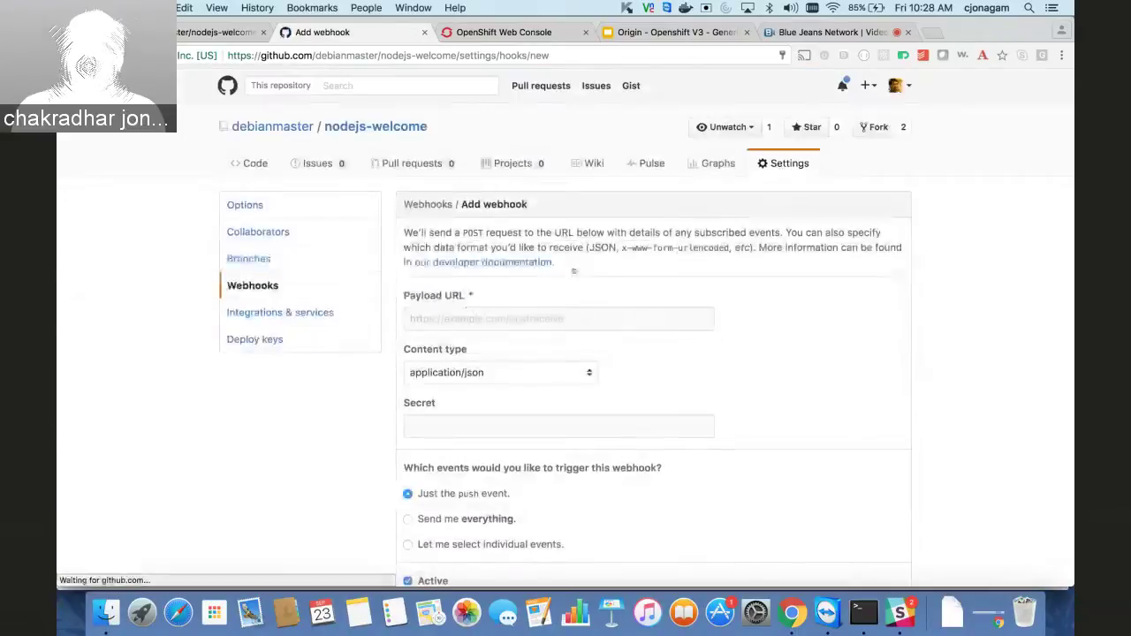
- Paste the s2i-welcome webhook URL as the Payload URL and switch back to OpenShift
{"action": "left_click", "coordinate": [544, 320]}
{"action": "key", "text": "super+v"}
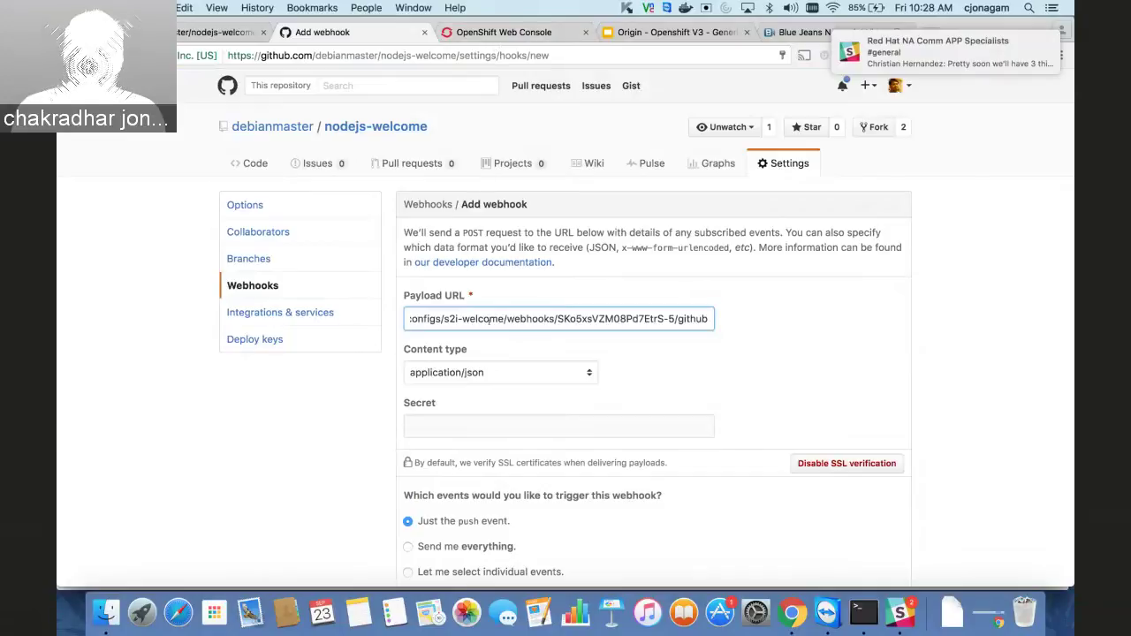
{"action": "left_click", "coordinate": [516, 34]}
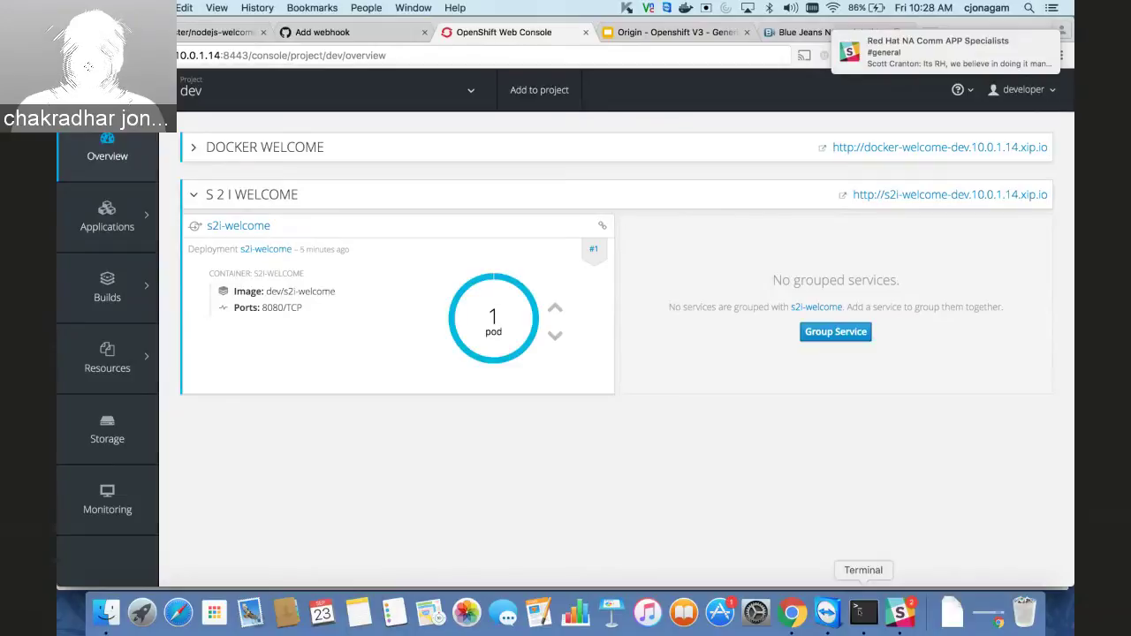
- Open server.js in vi from the terminal, fixing the mistyped command
{"action": "left_click", "coordinate": [863, 610]}
{"action": "type", "text": "/vi server.js"}
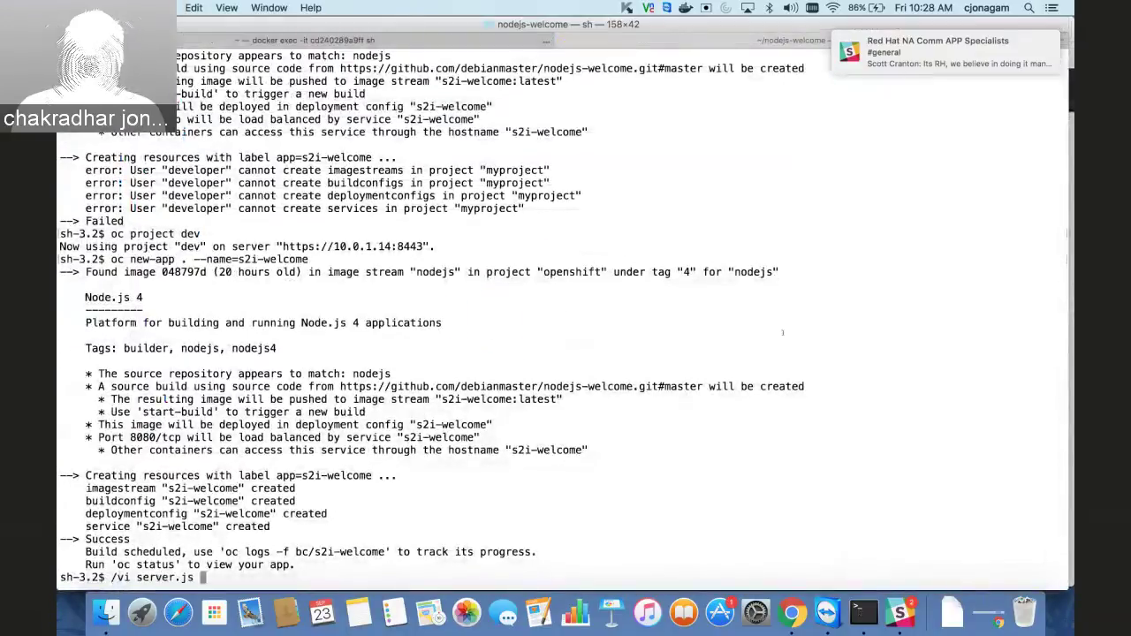
{"action": "key", "text": "Left"}
{"action": "key", "text": "Left"}
{"action": "key", "text": "Left"}
{"action": "key", "text": "Left"}
{"action": "key", "text": "Left"}
{"action": "key", "text": "Left"}
{"action": "key", "text": "Left"}
{"action": "key", "text": "Left"}
{"action": "key", "text": "BackSpace"}
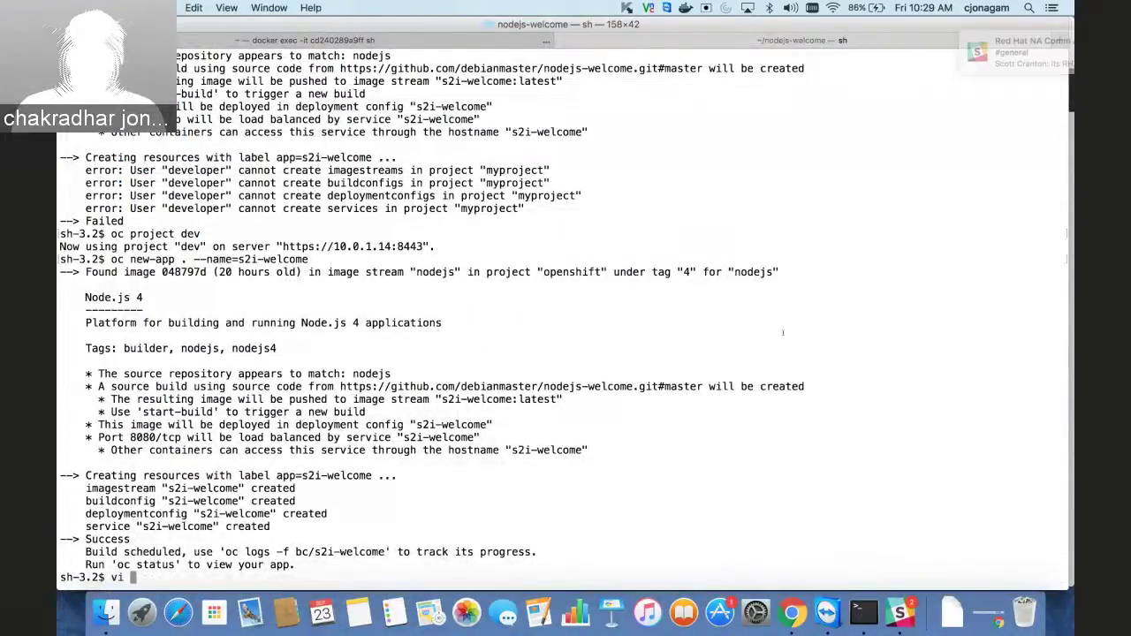
{"action": "key", "text": "End"}
{"action": "type", "text": "r.js"}
{"action": "key", "text": "Return"}
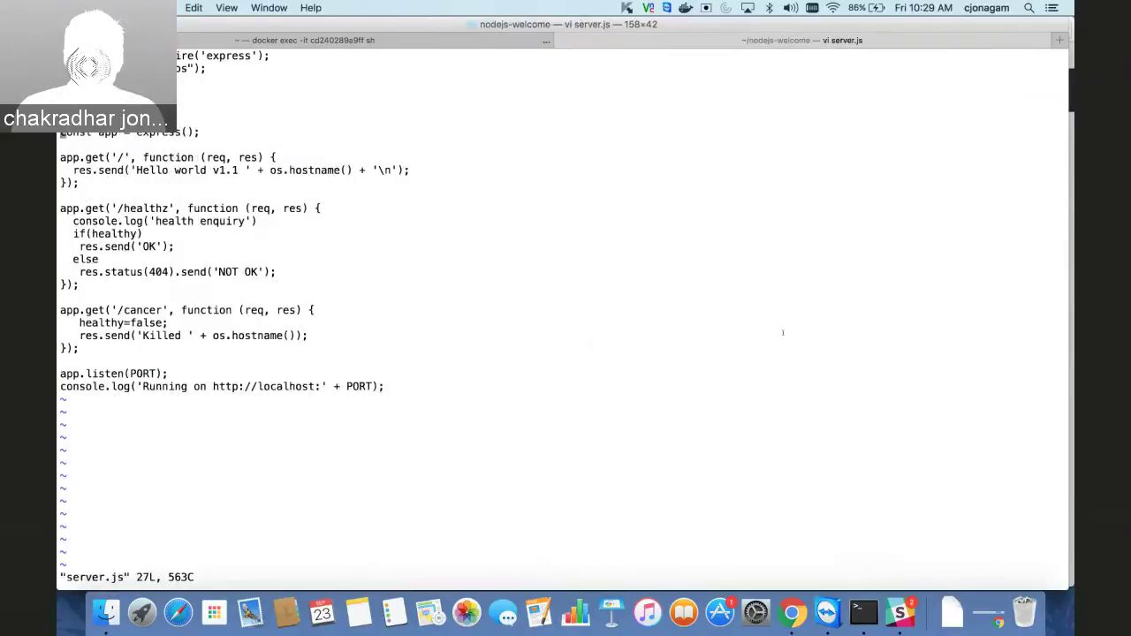
- Change the Hello world greeting version from v1.1 to v2 and save server.js
{"action": "key", "text": "Down"}
{"action": "key", "text": "Down"}
{"action": "key", "text": "Down"}
{"action": "key", "text": "Right"}
{"action": "key", "text": "Right"}
{"action": "key", "text": "Right"}
{"action": "key", "text": "Right"}
{"action": "key", "text": "Right"}
{"action": "key", "text": "Right"}
{"action": "key", "text": "Right"}
{"action": "key", "text": "Right"}
{"action": "key", "text": "Right"}
{"action": "key", "text": "Right"}
{"action": "key", "text": "Right"}
{"action": "key", "text": "Right"}
{"action": "key", "text": "Right"}
{"action": "key", "text": "Right"}
{"action": "key", "text": "Right"}
{"action": "key", "text": "Right"}
{"action": "key", "text": "Right"}
{"action": "key", "text": "Right"}
{"action": "key", "text": "Right"}
{"action": "key", "text": "Right"}
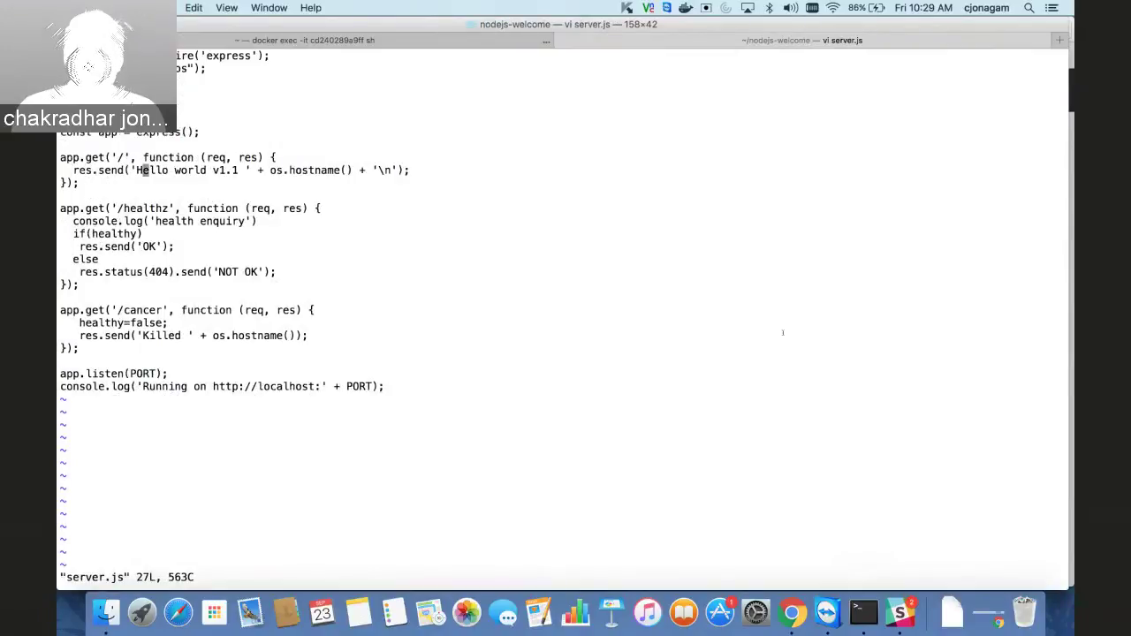
{"action": "key", "text": "Right"}
{"action": "key", "text": "Right"}
{"action": "key", "text": "Right"}
{"action": "key", "text": "Right"}
{"action": "key", "text": "i"}
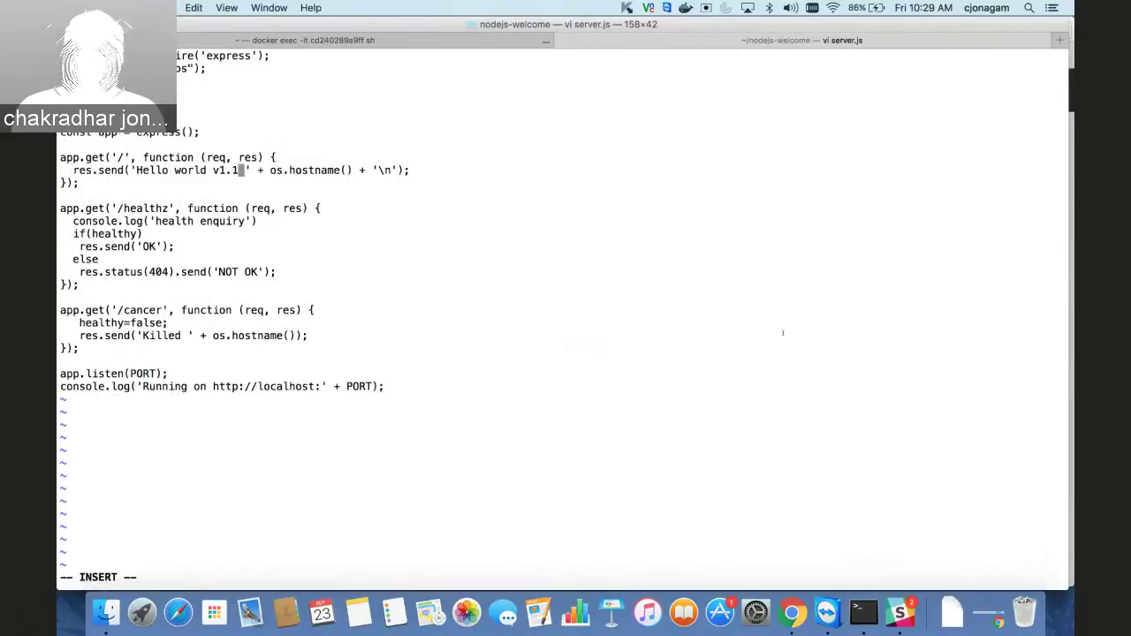
{"action": "key", "text": "BackSpace"}
{"action": "key", "text": "BackSpace"}
{"action": "key", "text": "BackSpace"}
{"action": "key", "text": "BackSpace"}
{"action": "type", "text": "2"}
{"action": "key", "text": "Escape"}
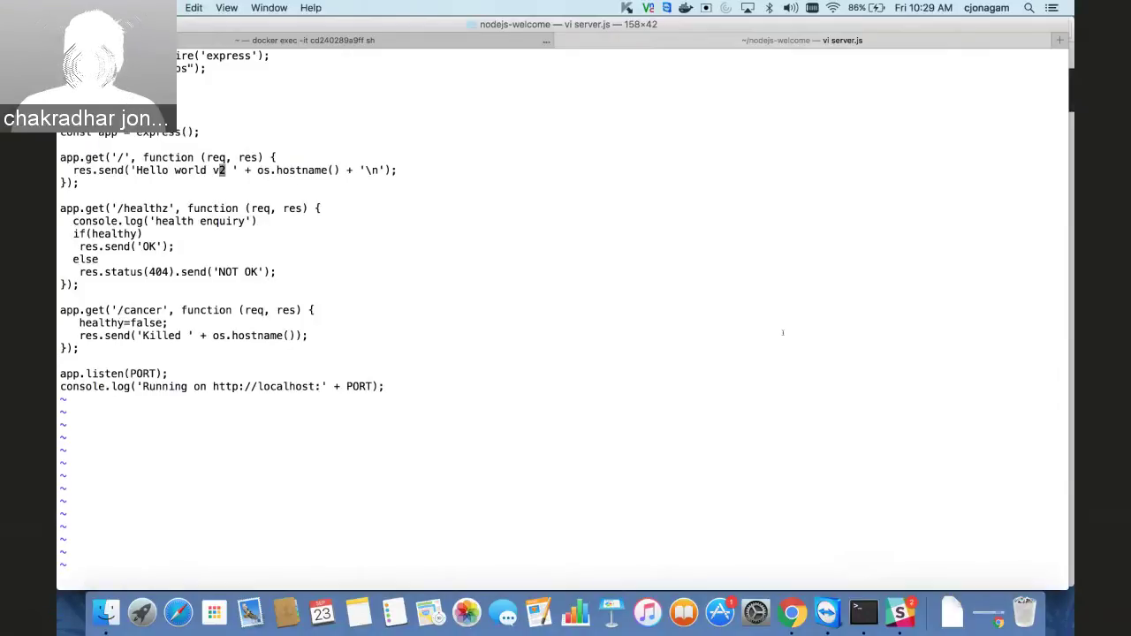
{"action": "type", "text": ":wq"}
{"action": "key", "text": "Return"}
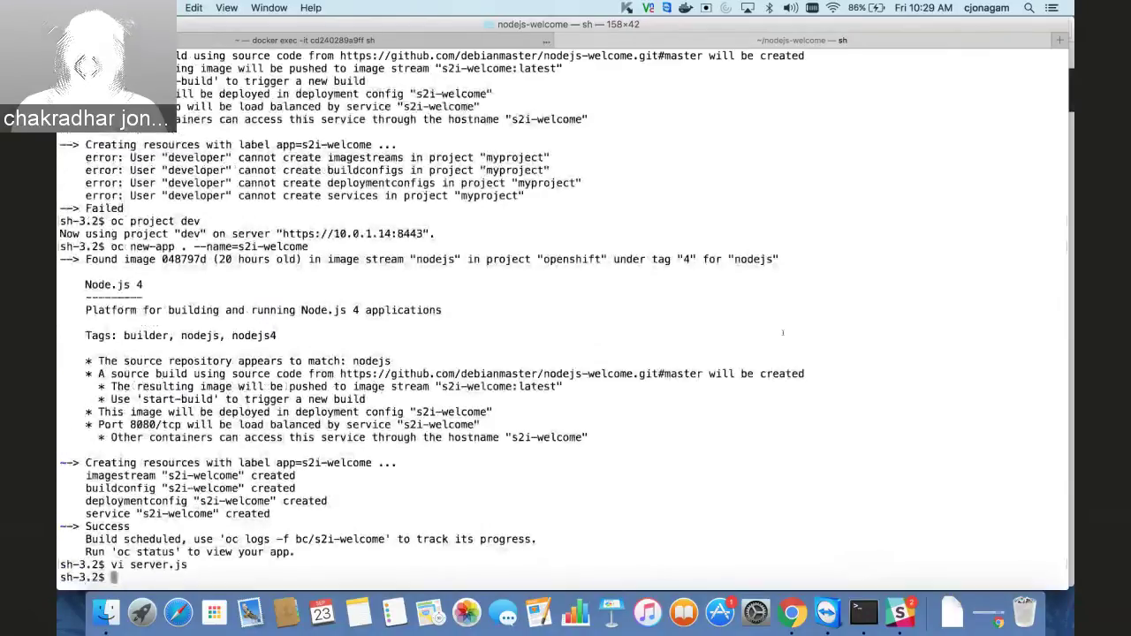
- Stage server.js, commit it with message 'patch', and push to origin master
{"action": "type", "text": "commit"}
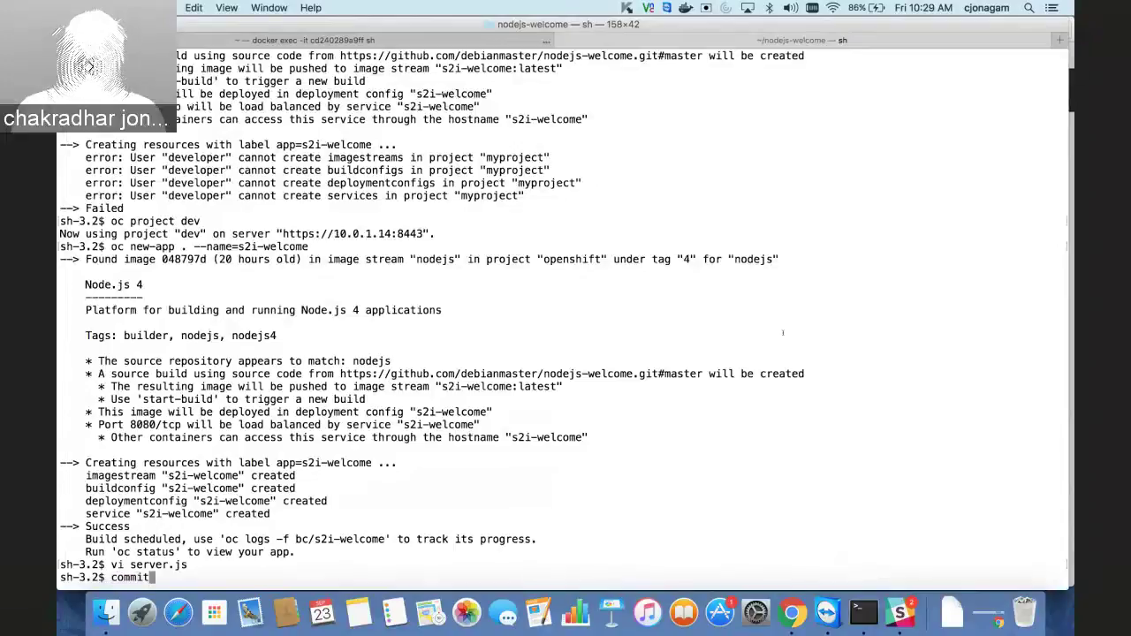
{"action": "key", "text": "Return"}
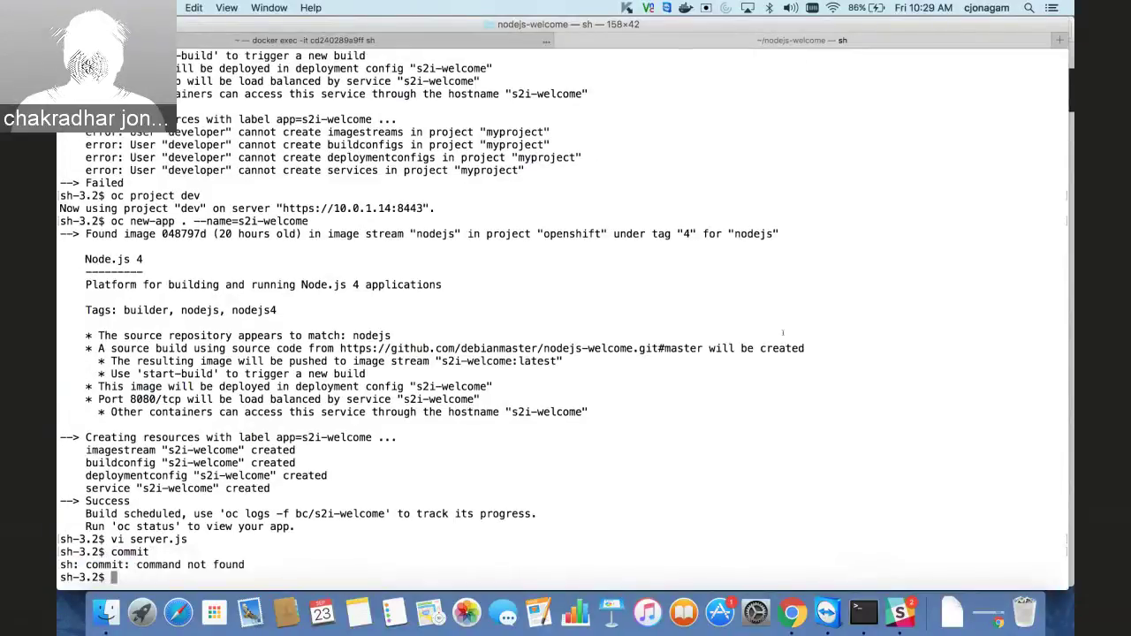
{"action": "type", "text": "git add server.js"}
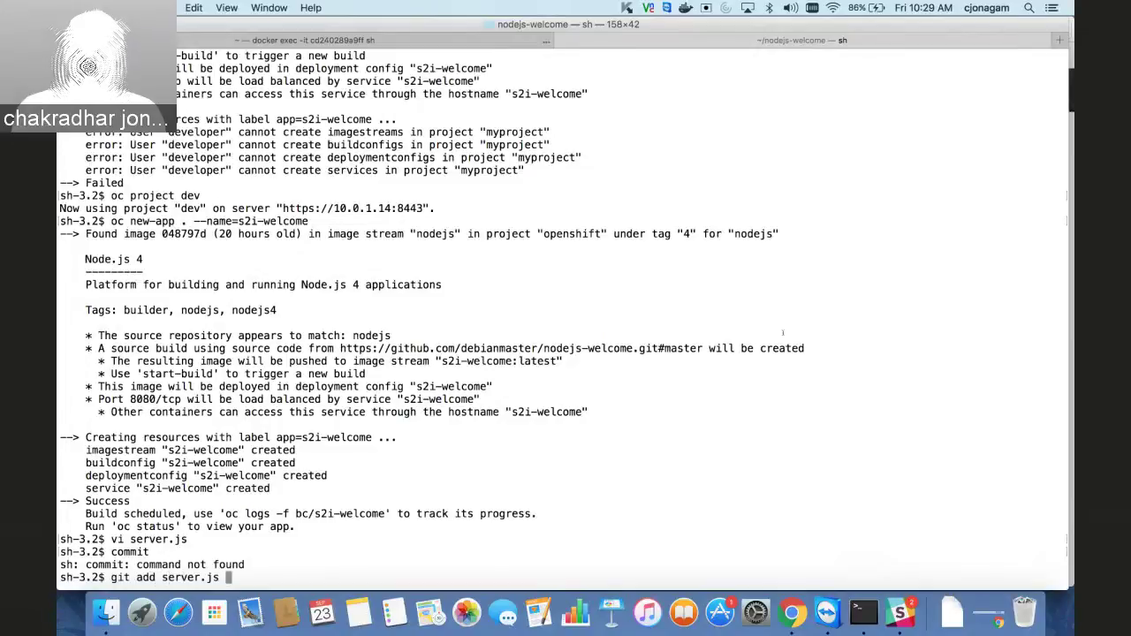
{"action": "key", "text": "Return"}
{"action": "type", "text": "git commit -m"}
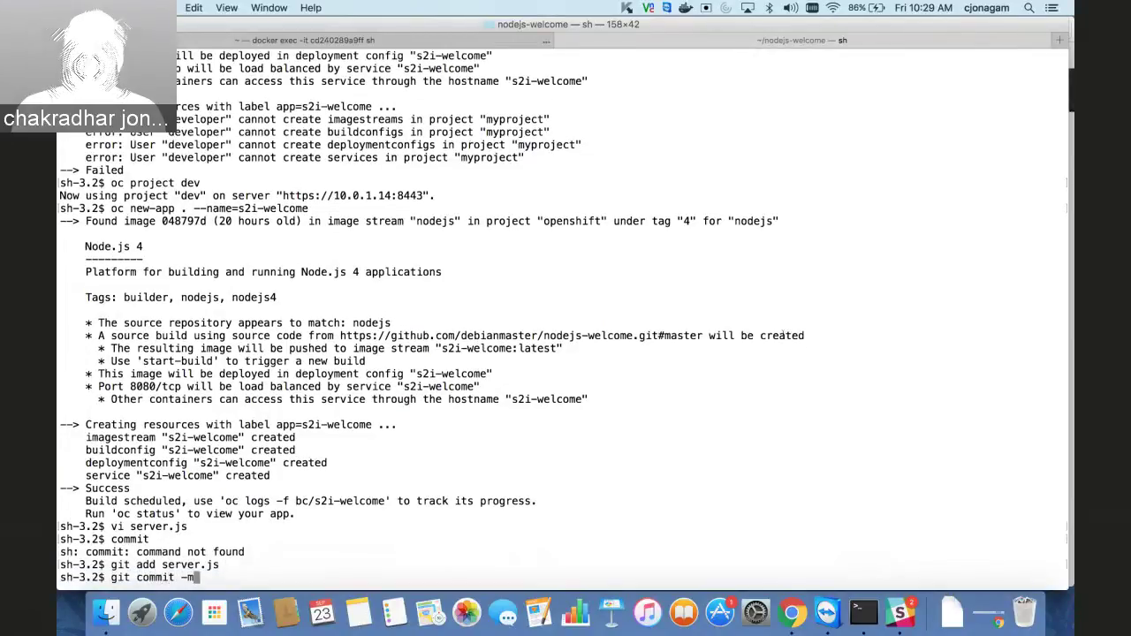
{"action": "type", "text": " \"patch\""}
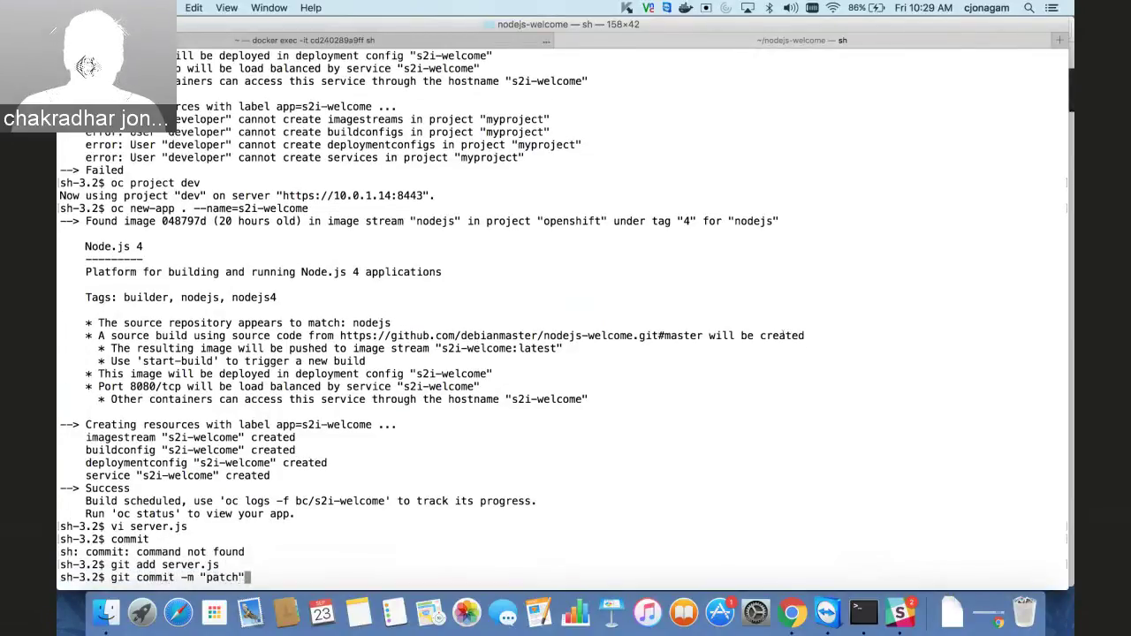
{"action": "key", "text": "Return"}
{"action": "type", "text": "git push origin"}
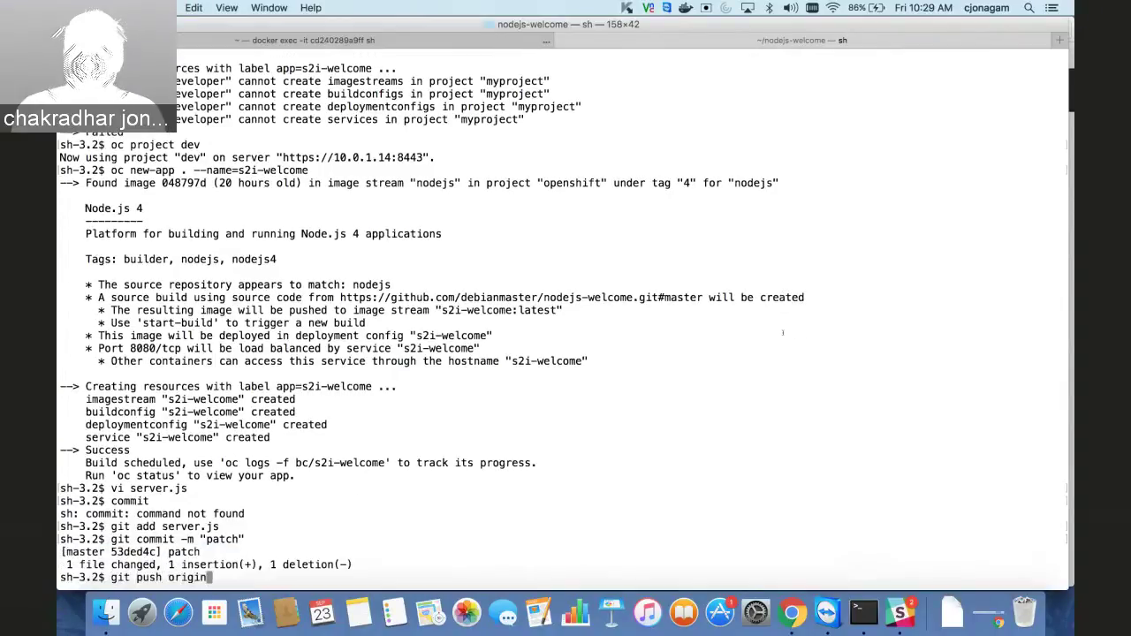
{"action": "type", "text": " master"}
{"action": "key", "text": "Return"}
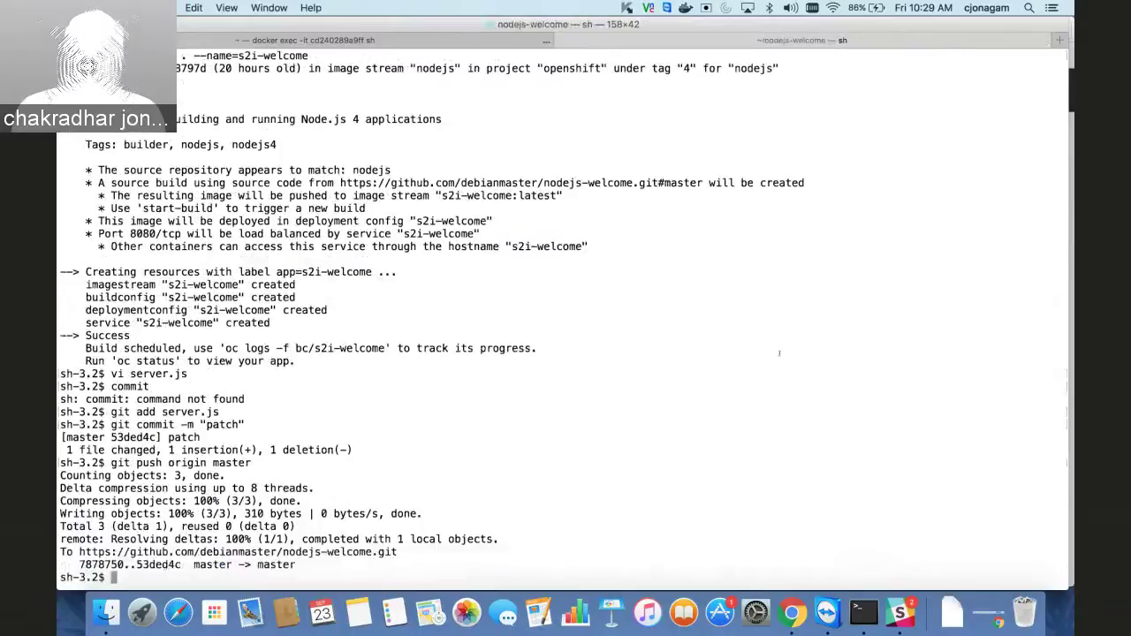
{"action": "key", "text": "super+Tab"}
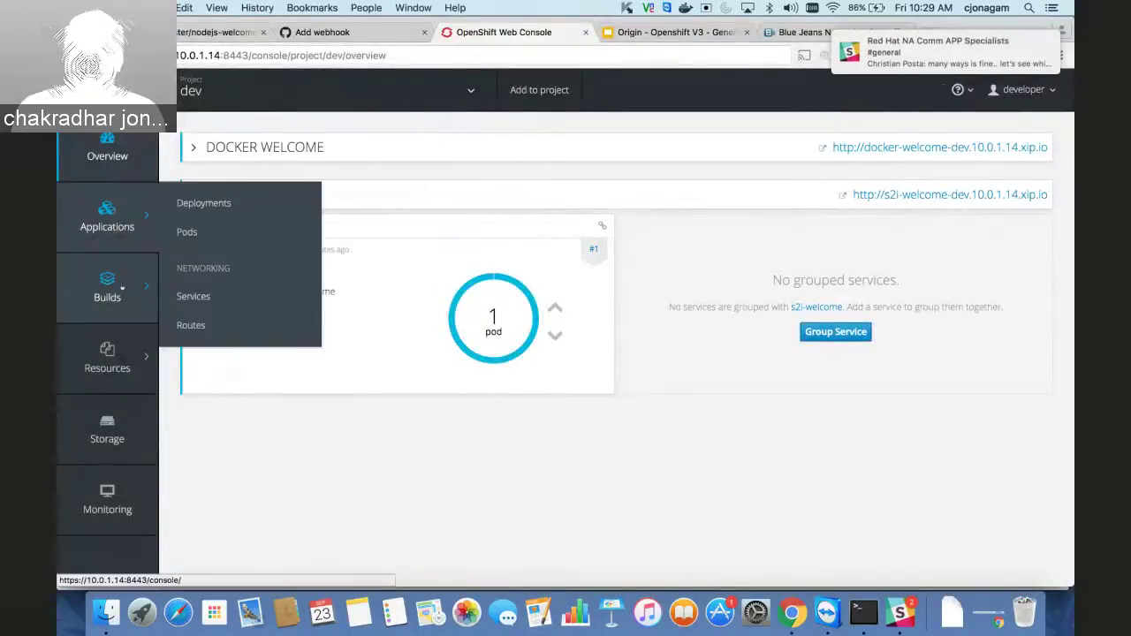
- Start a new s2i-welcome build (#2) from Builds, then go back to the dev overview
{"action": "mouse_move", "coordinate": [124, 284]}
{"action": "left_click", "coordinate": [191, 272]}
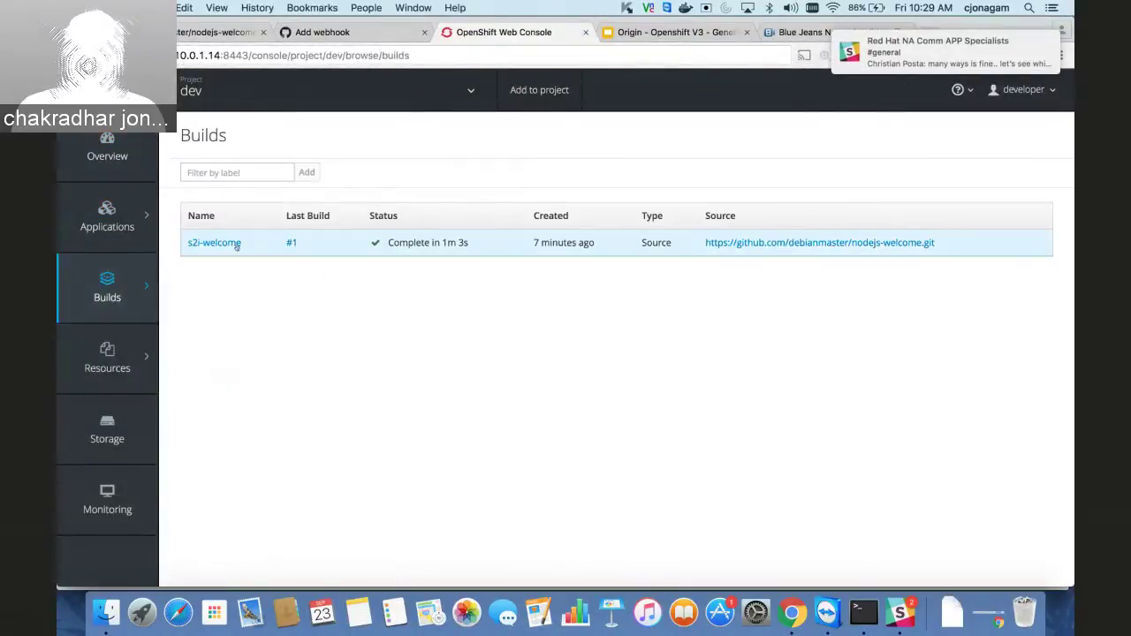
{"action": "left_click", "coordinate": [221, 245]}
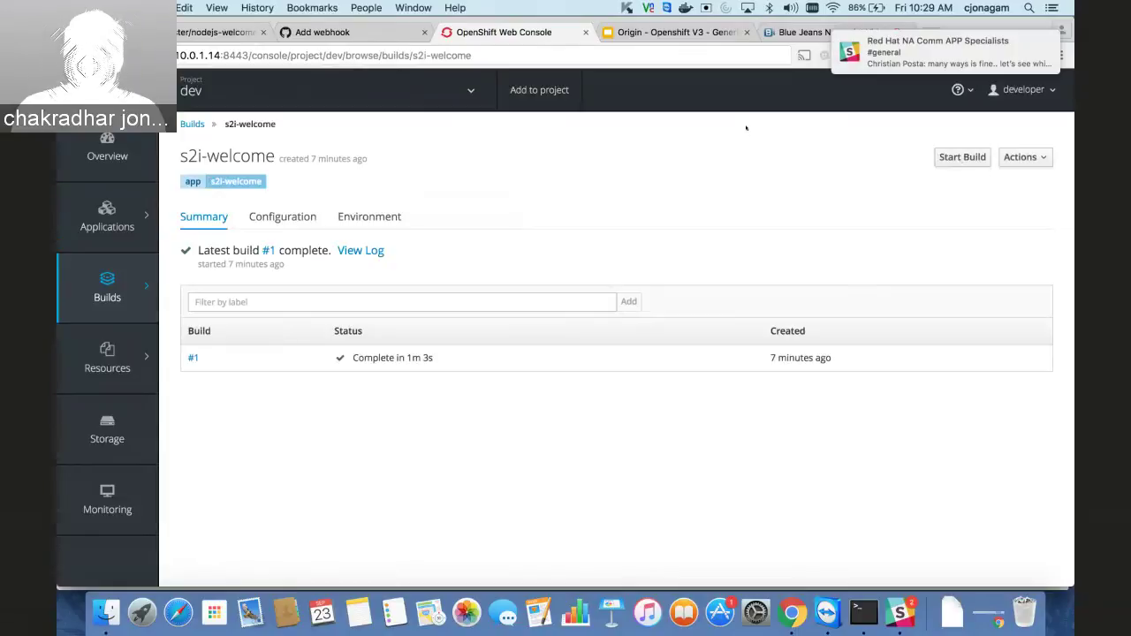
{"action": "left_click", "coordinate": [965, 158]}
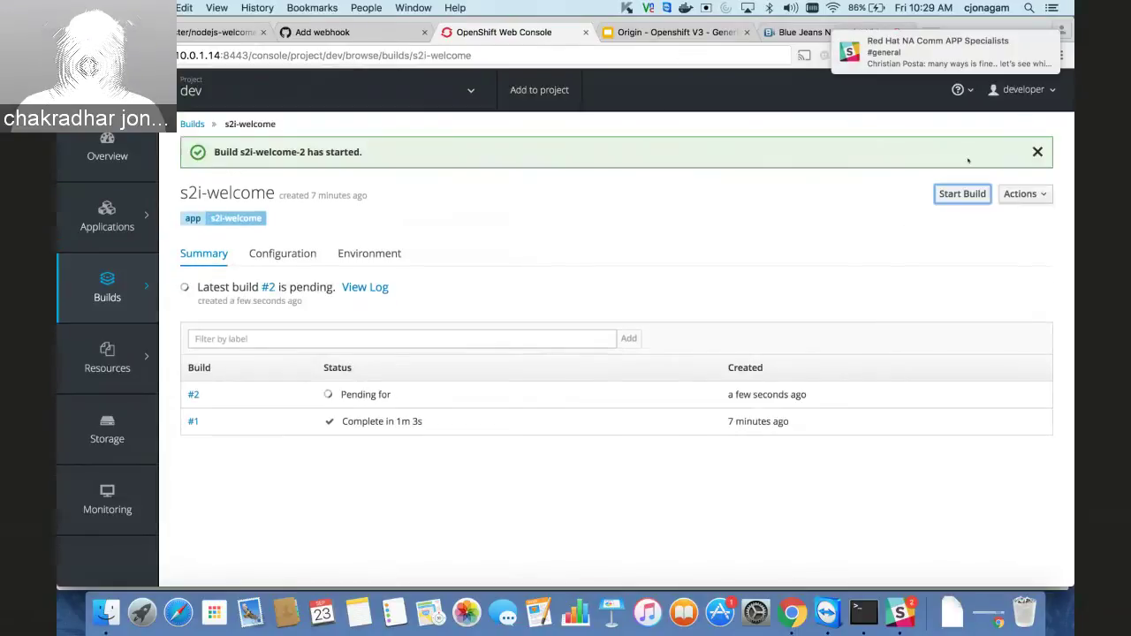
{"action": "left_click", "coordinate": [134, 155]}
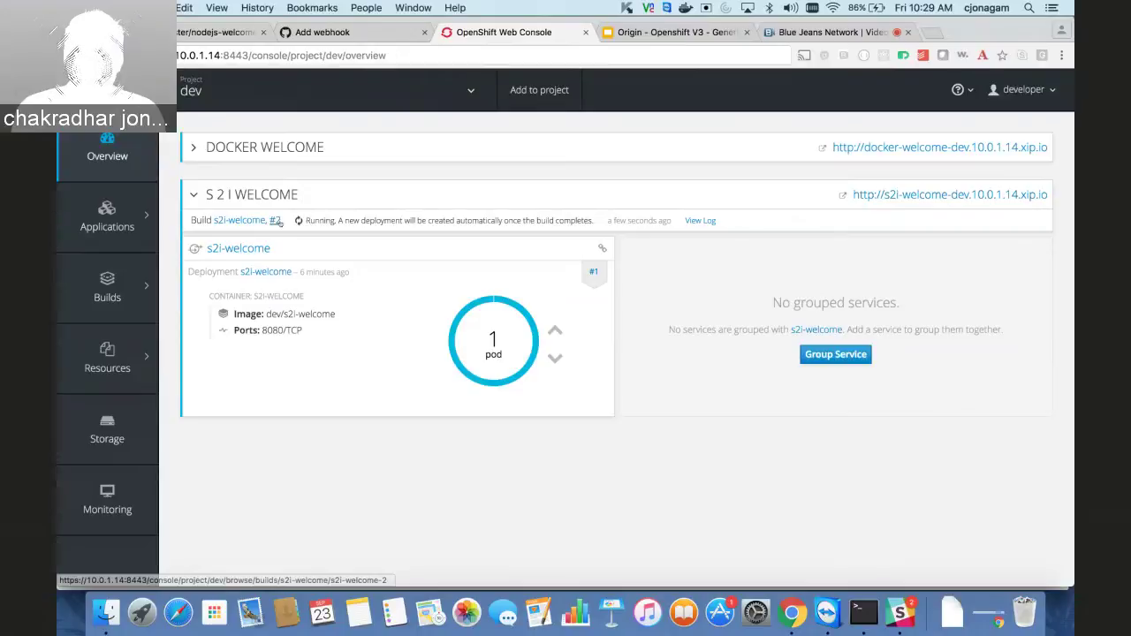
- Scale s2i-welcome up by three pods, then dismiss the scaling error and VPN alert
{"action": "left_click", "coordinate": [554, 330]}
{"action": "left_click", "coordinate": [555, 330]}
{"action": "left_click", "coordinate": [555, 330]}
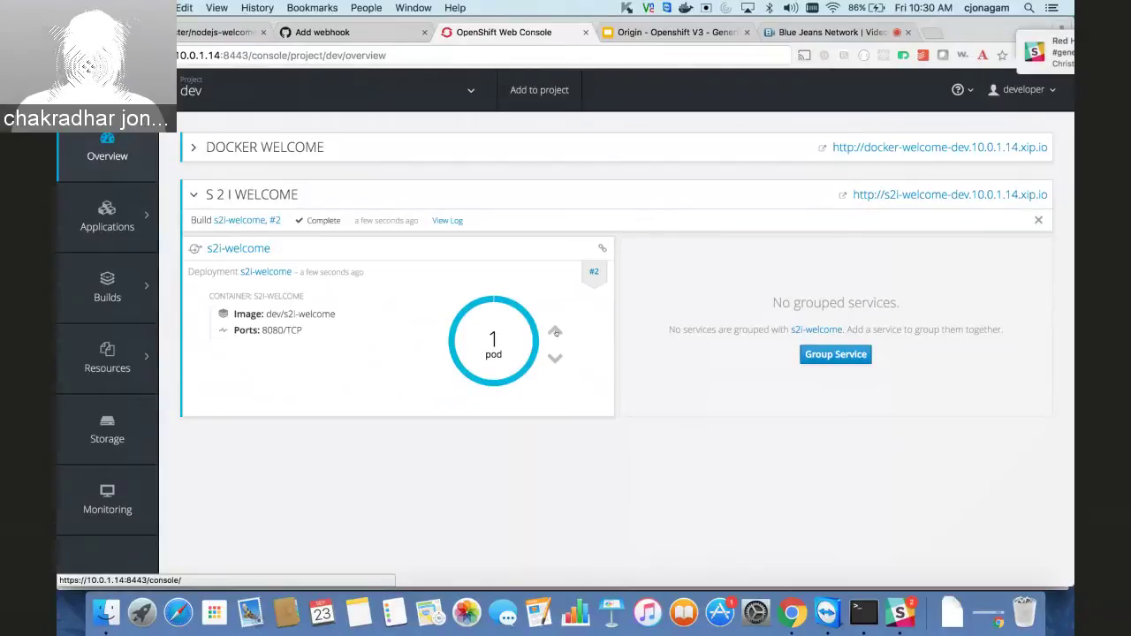
{"action": "left_click", "coordinate": [555, 331]}
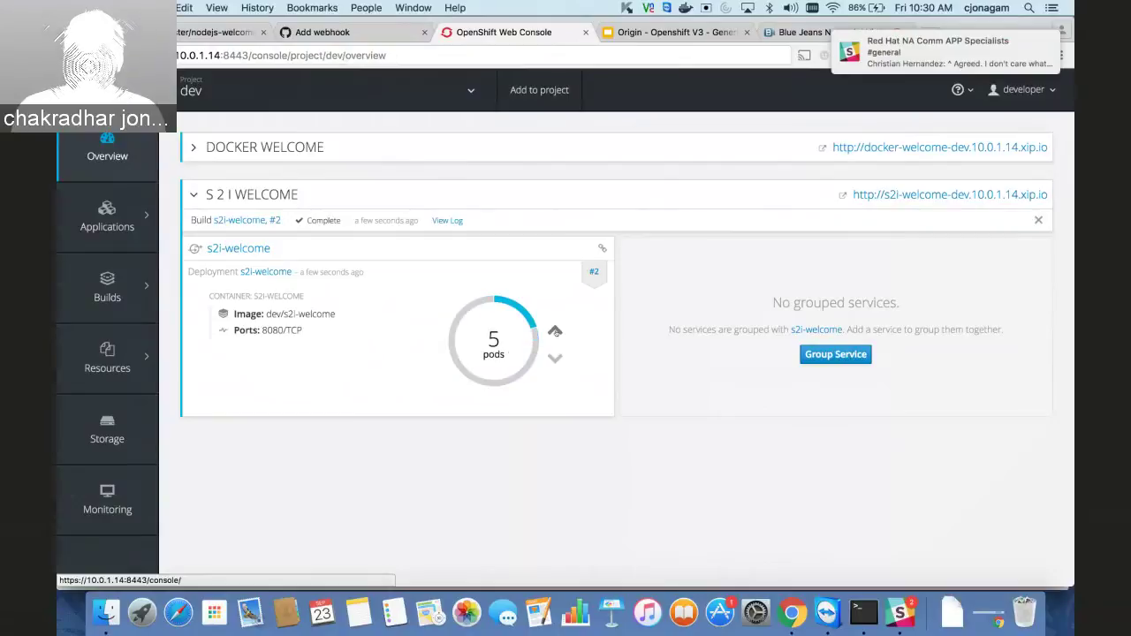
{"action": "left_click", "coordinate": [555, 331]}
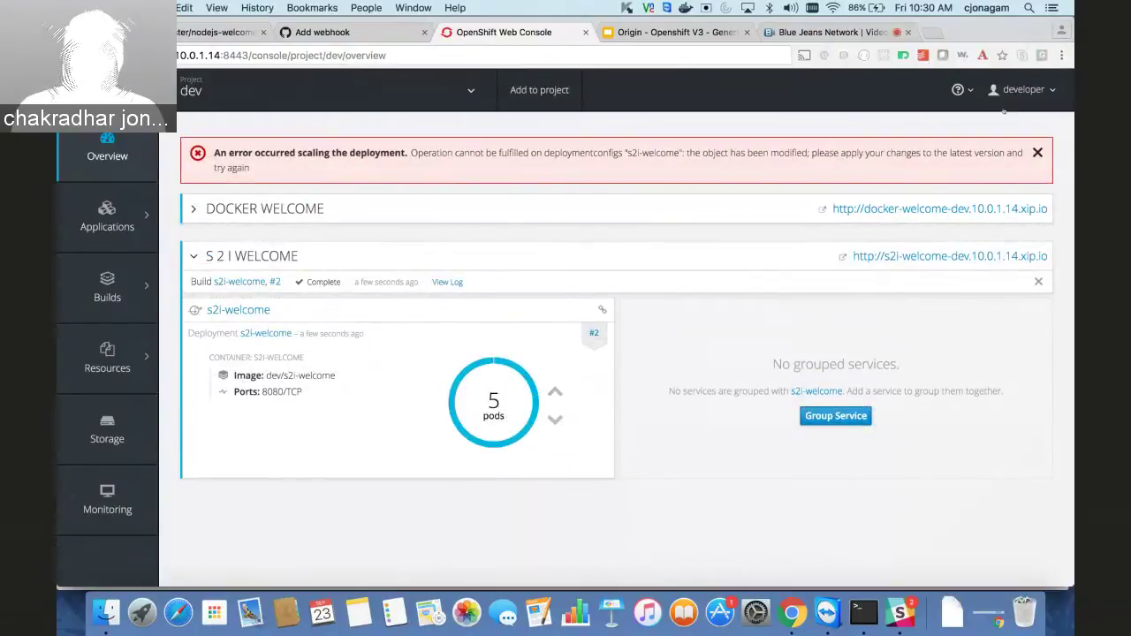
{"action": "left_click", "coordinate": [1037, 153]}
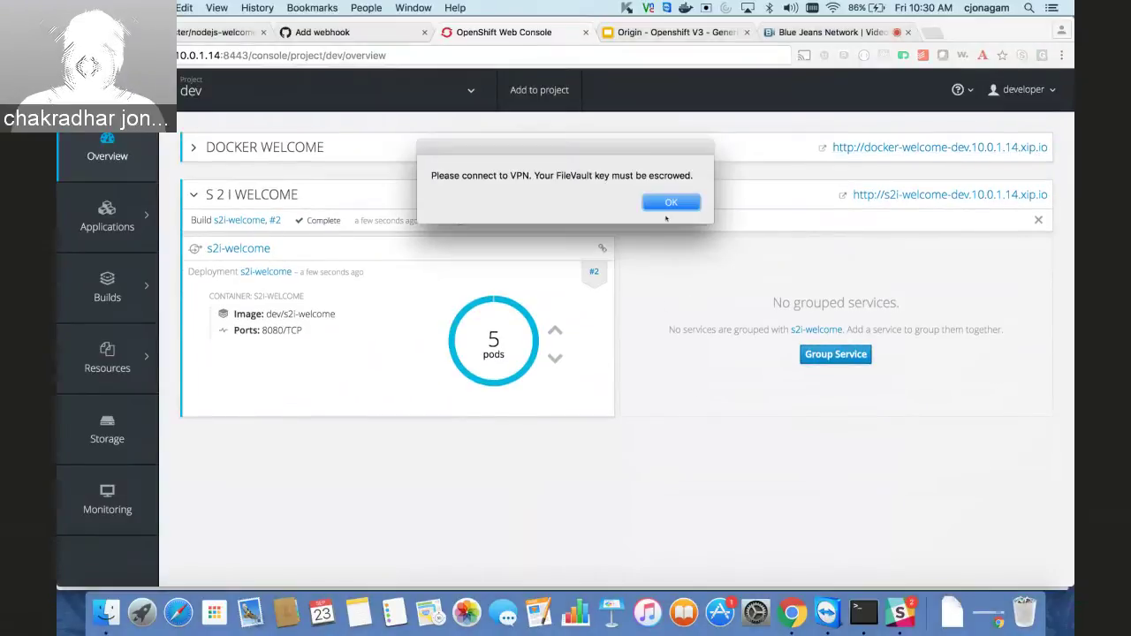
{"action": "left_click", "coordinate": [669, 204]}
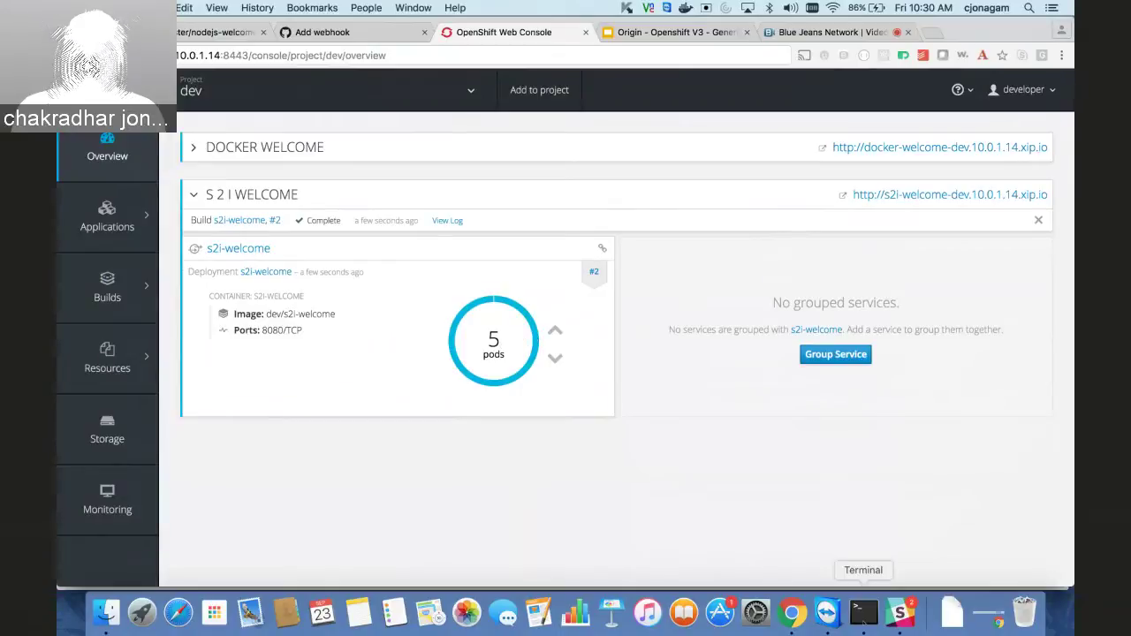
- Reopen server.js in vi, change the greeting from v2 to v3, and save
{"action": "left_click", "coordinate": [863, 612]}
{"action": "key", "text": "Up"}
{"action": "key", "text": "Up"}
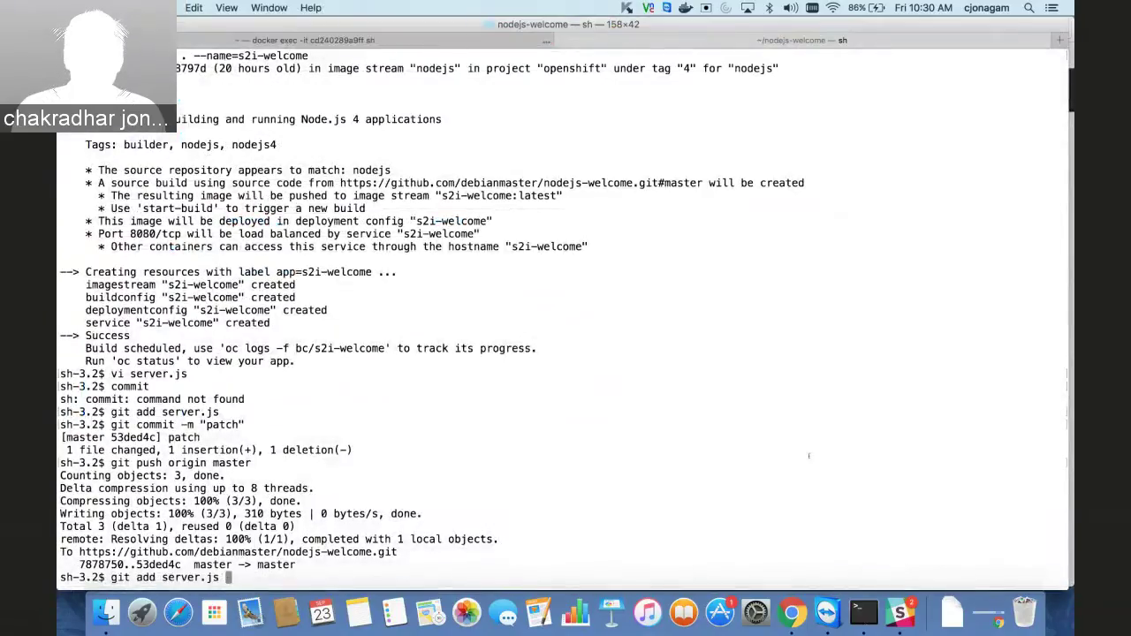
{"action": "key", "text": "Up"}
{"action": "key", "text": "Up"}
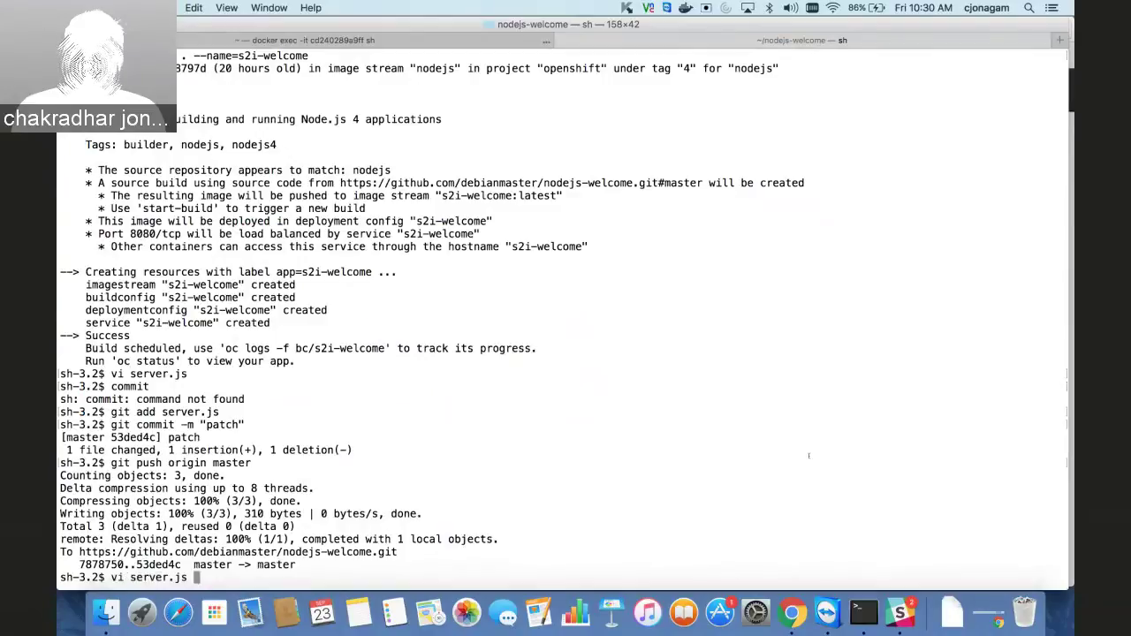
{"action": "key", "text": "Return"}
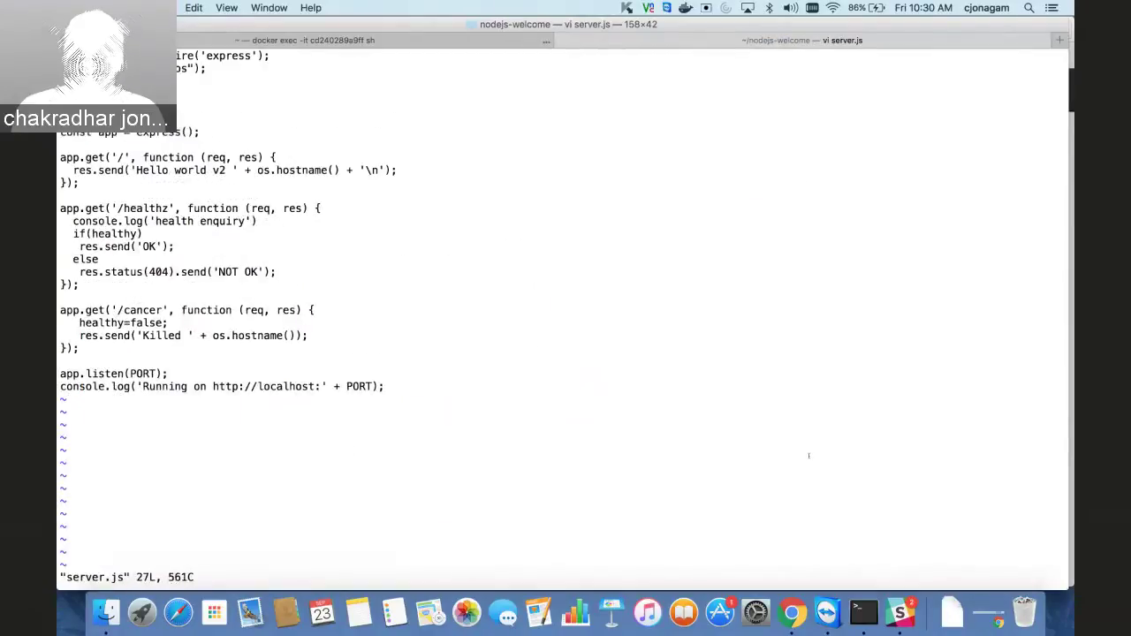
{"action": "key", "text": "Down"}
{"action": "key", "text": "Down"}
{"action": "key", "text": "Down"}
{"action": "key", "text": "Down"}
{"action": "key", "text": "Down"}
{"action": "key", "text": "Down"}
{"action": "key", "text": "Down"}
{"action": "key", "text": "Down"}
{"action": "key", "text": "Down"}
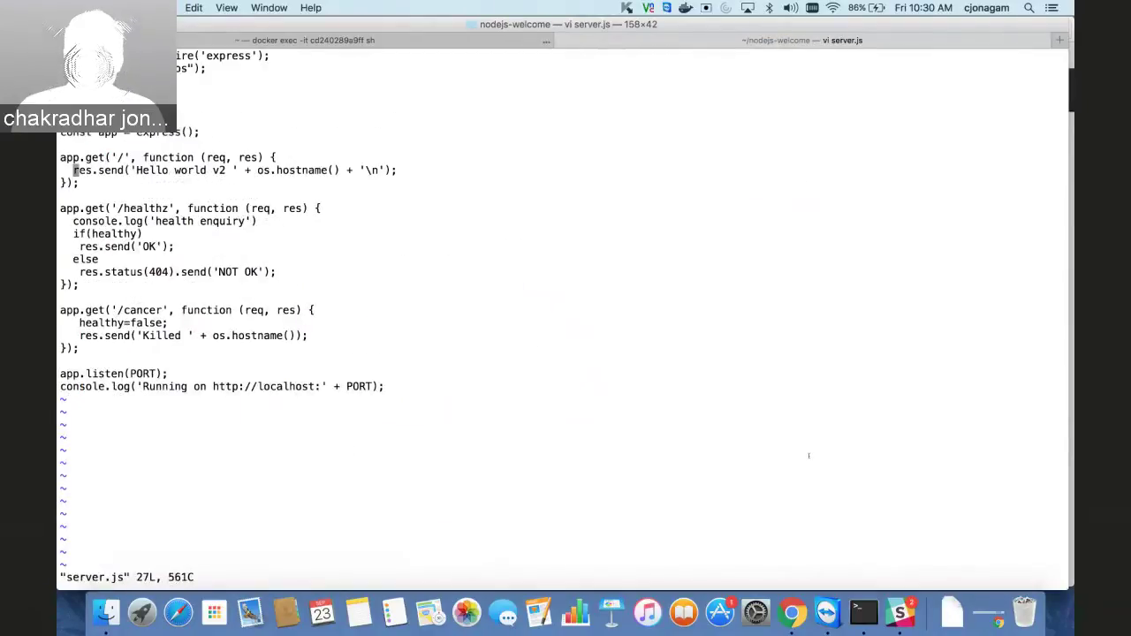
{"action": "key", "text": "Right"}
{"action": "key", "text": "Right"}
{"action": "key", "text": "Right"}
{"action": "key", "text": "Right"}
{"action": "key", "text": "Right"}
{"action": "key", "text": "Right"}
{"action": "key", "text": "Right"}
{"action": "key", "text": "Right"}
{"action": "key", "text": "Right"}
{"action": "key", "text": "Right"}
{"action": "key", "text": "Right"}
{"action": "key", "text": "Right"}
{"action": "key", "text": "Right"}
{"action": "key", "text": "Right"}
{"action": "key", "text": "Right"}
{"action": "key", "text": "Right"}
{"action": "key", "text": "Right"}
{"action": "key", "text": "Right"}
{"action": "key", "text": "Right"}
{"action": "key", "text": "Right"}
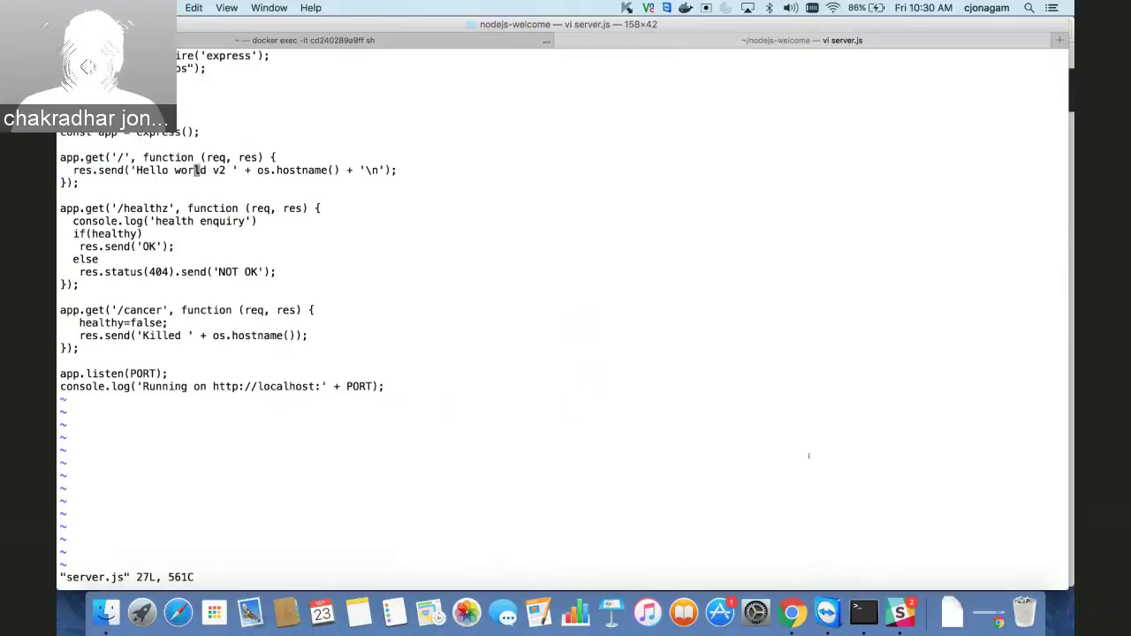
{"action": "key", "text": "i"}
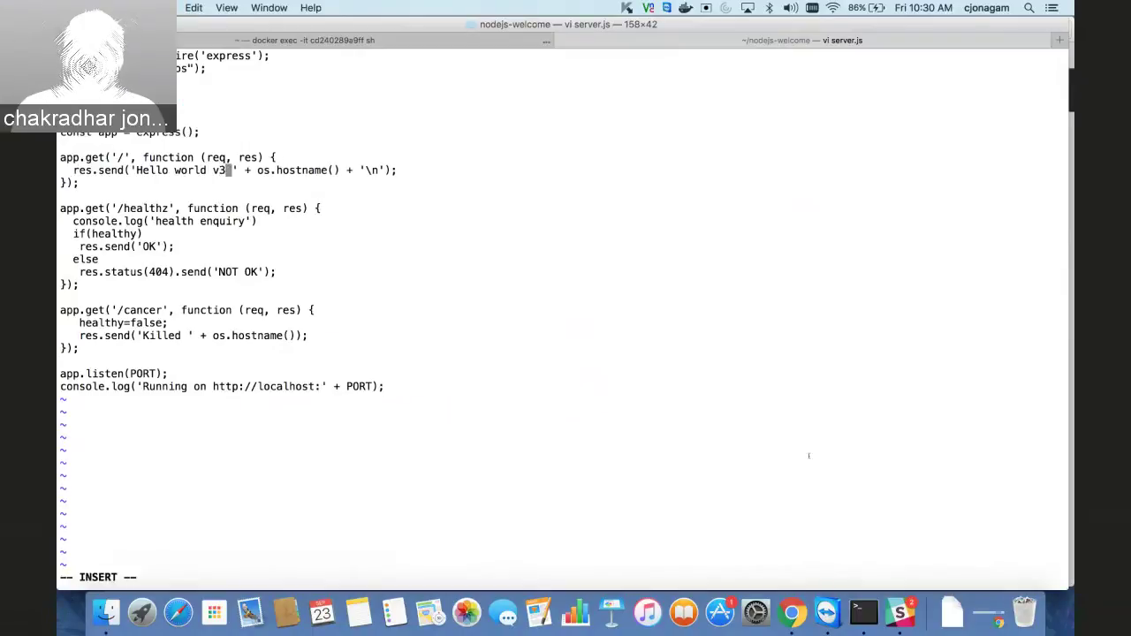
{"action": "key", "text": "Escape"}
{"action": "type", "text": ":wq"}
{"action": "key", "text": "Return"}
- Stage server.js, commit it as 'patch', and push to GitHub master
{"action": "key", "text": "Up"}
{"action": "key", "text": "Up"}
{"action": "key", "text": "Up"}
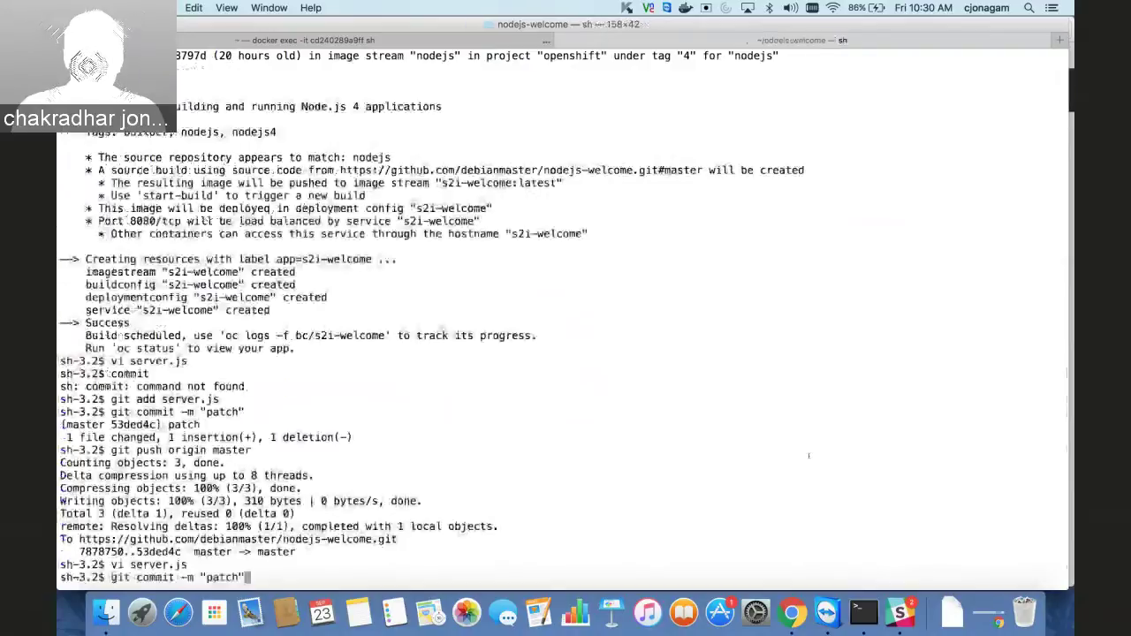
{"action": "key", "text": "Up"}
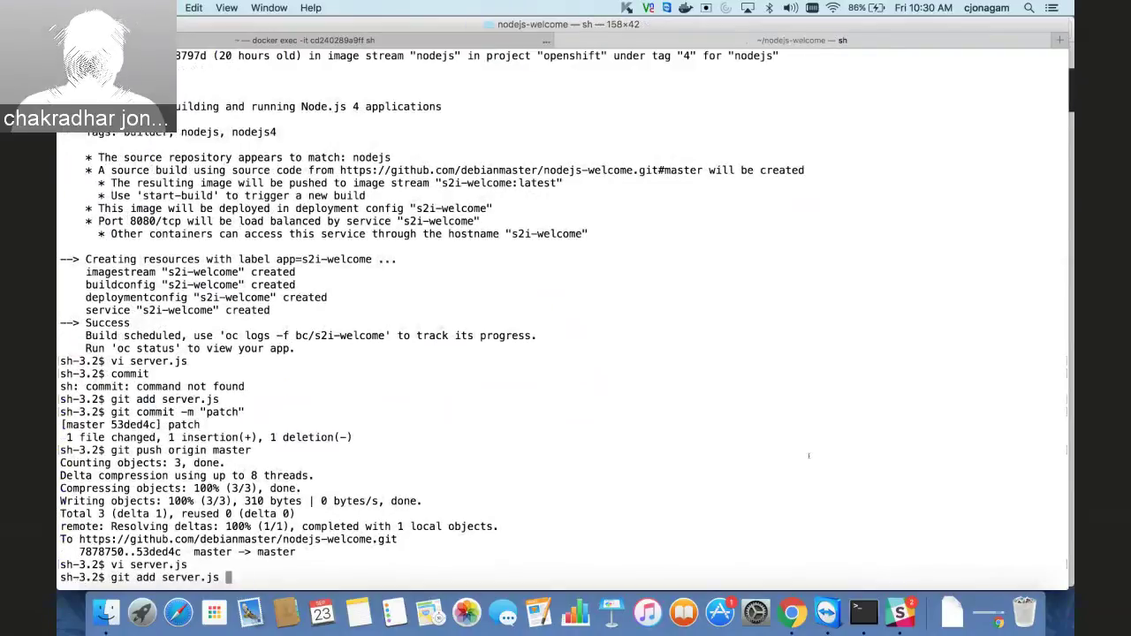
{"action": "key", "text": "Return"}
{"action": "key", "text": "Up"}
{"action": "key", "text": "Up"}
{"action": "key", "text": "Up"}
{"action": "key", "text": "Up"}
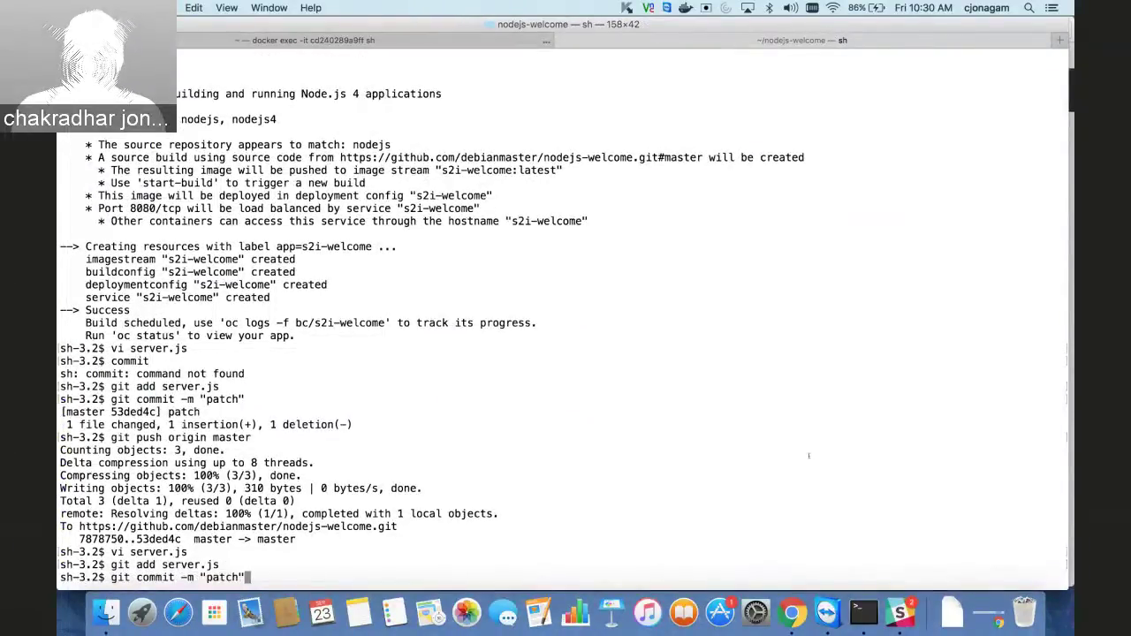
{"action": "key", "text": "Return"}
{"action": "key", "text": "Up"}
{"action": "key", "text": "Up"}
{"action": "key", "text": "Up"}
{"action": "key", "text": "Up"}
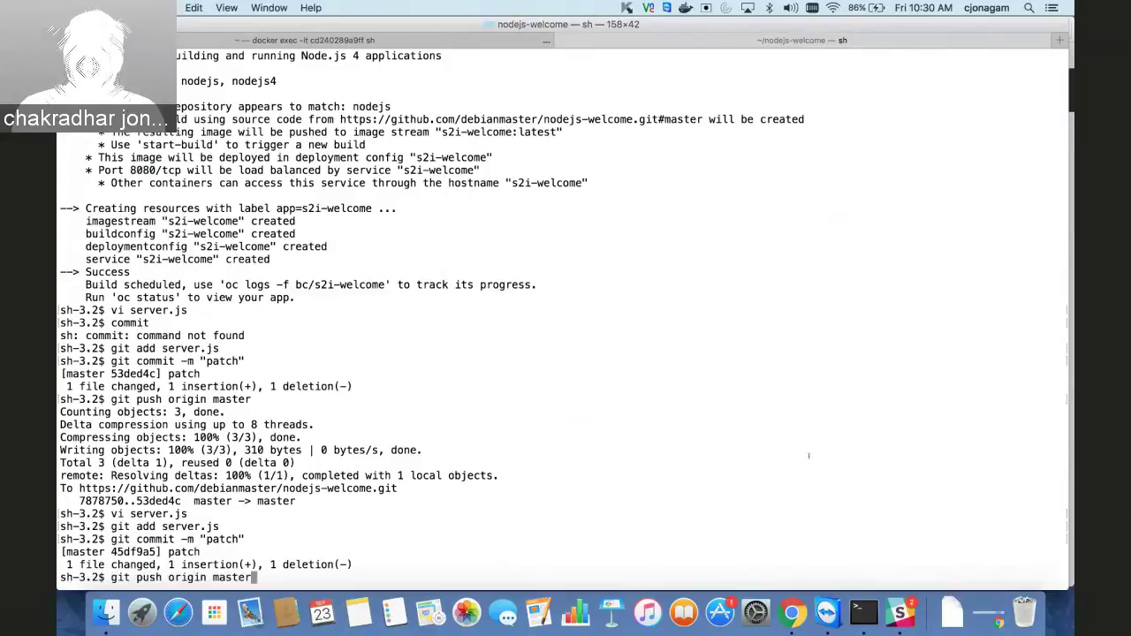
{"action": "key", "text": "Return"}
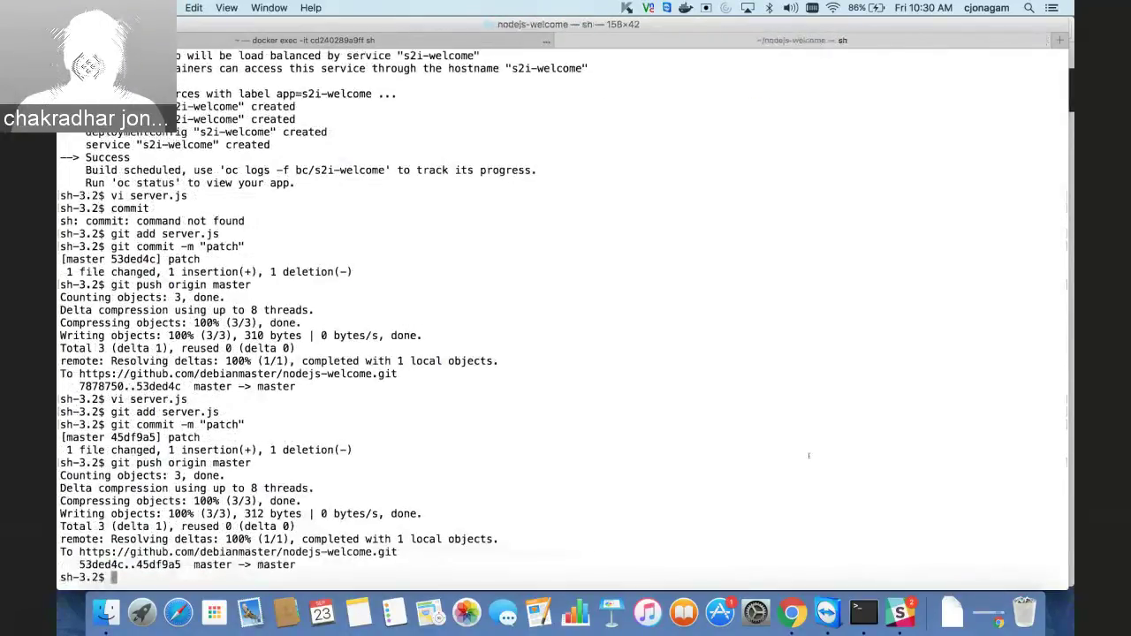
{"action": "key", "text": "super+Tab"}
- Dismiss the exit code 137 warning, start s2i-welcome build #3, and clear the build #2 notice
{"action": "left_click", "coordinate": [614, 251]}
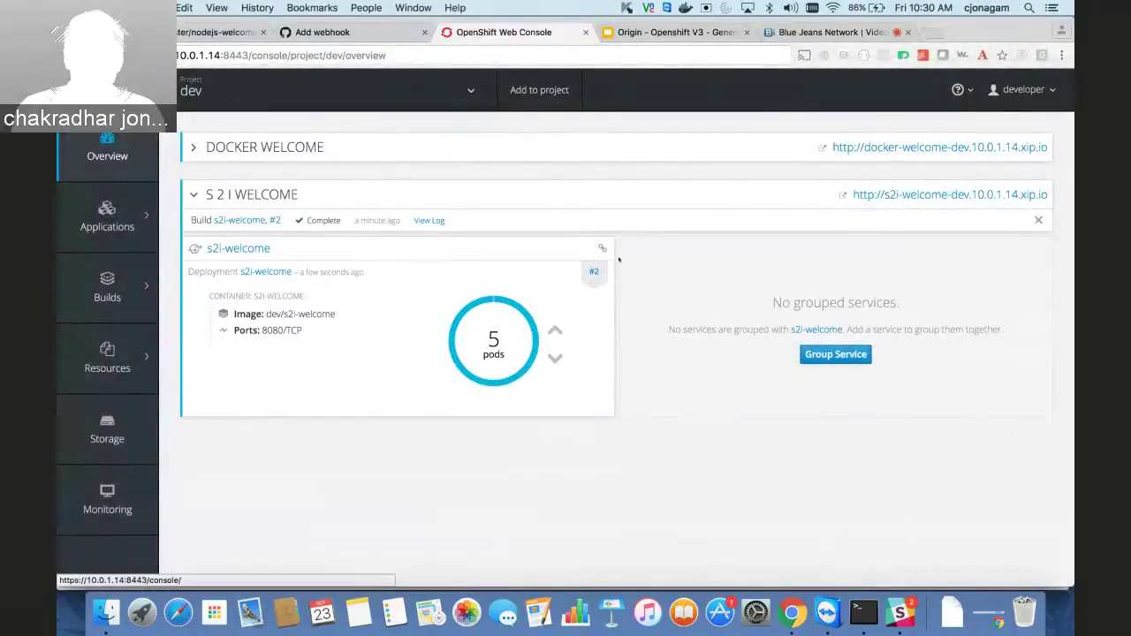
{"action": "mouse_move", "coordinate": [107, 282]}
{"action": "left_click", "coordinate": [196, 272]}
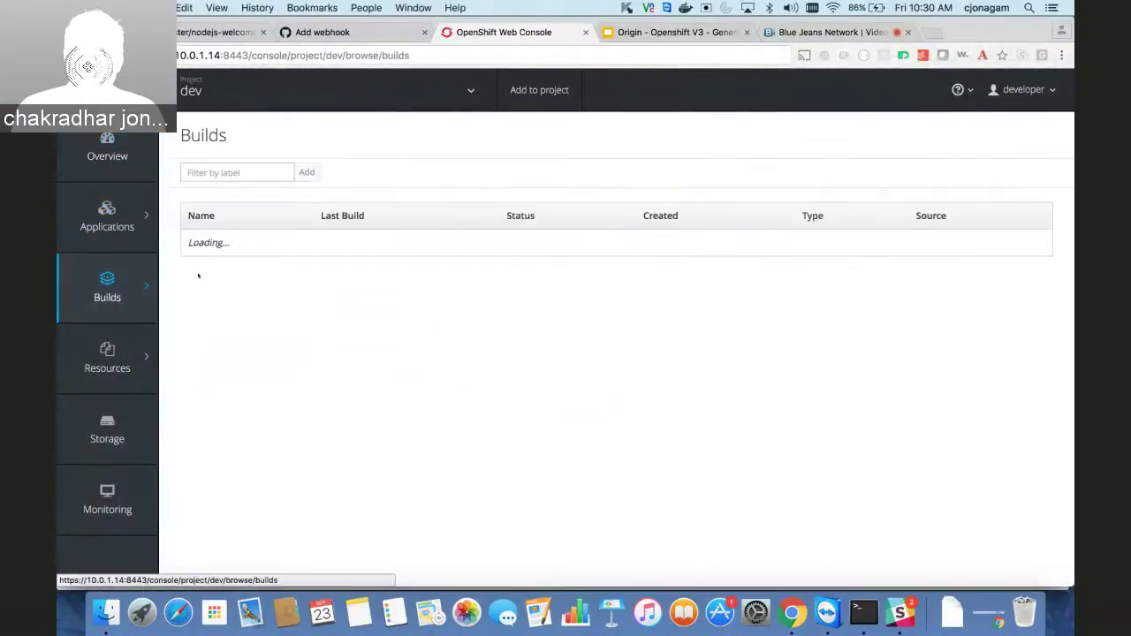
{"action": "left_click", "coordinate": [216, 248]}
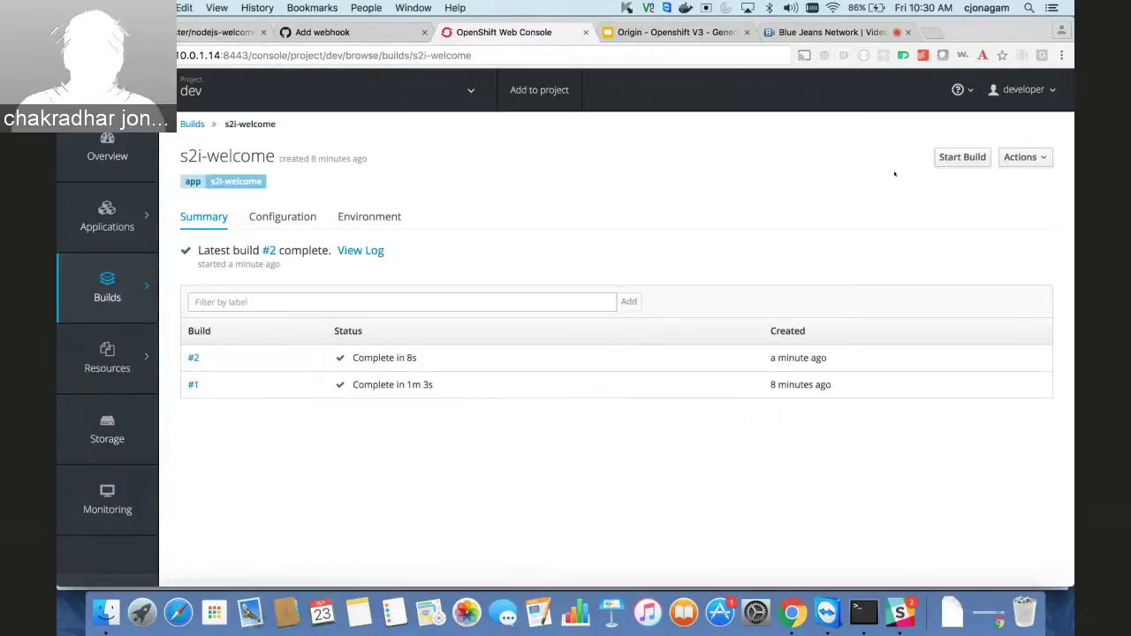
{"action": "left_click", "coordinate": [961, 158]}
{"action": "left_click", "coordinate": [106, 149]}
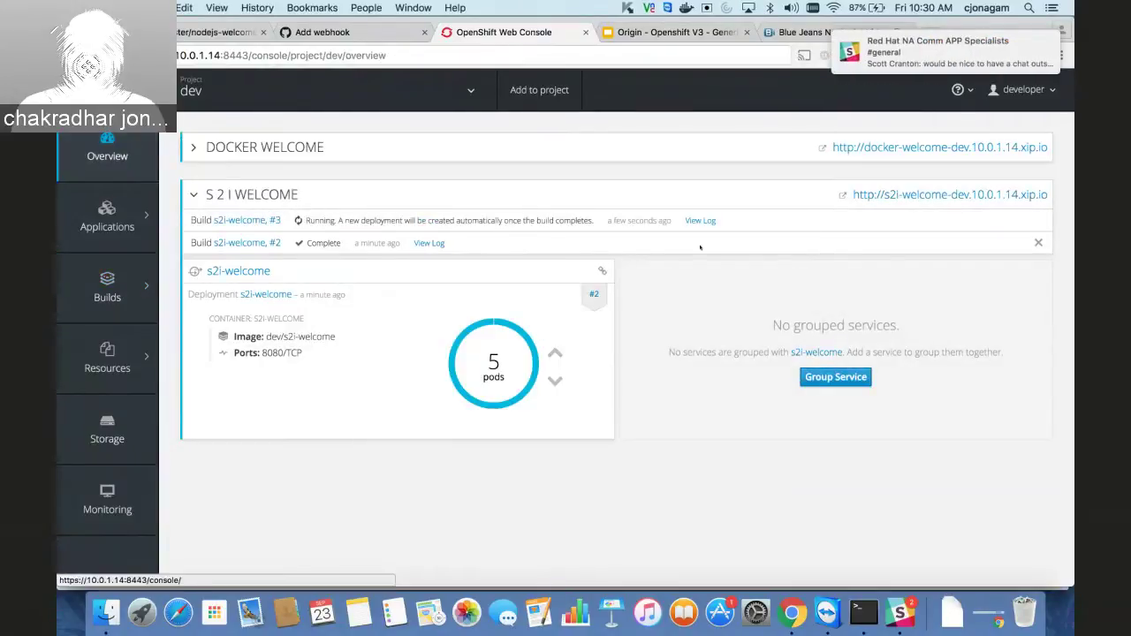
{"action": "left_click", "coordinate": [1038, 241]}
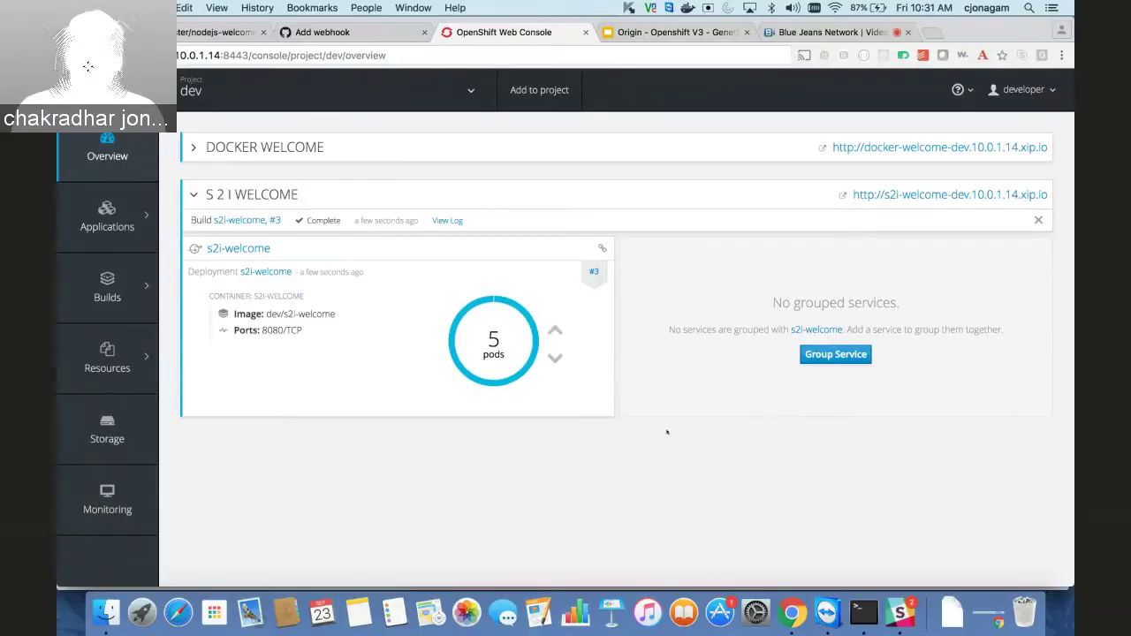
{"action": "left_click", "coordinate": [938, 195]}
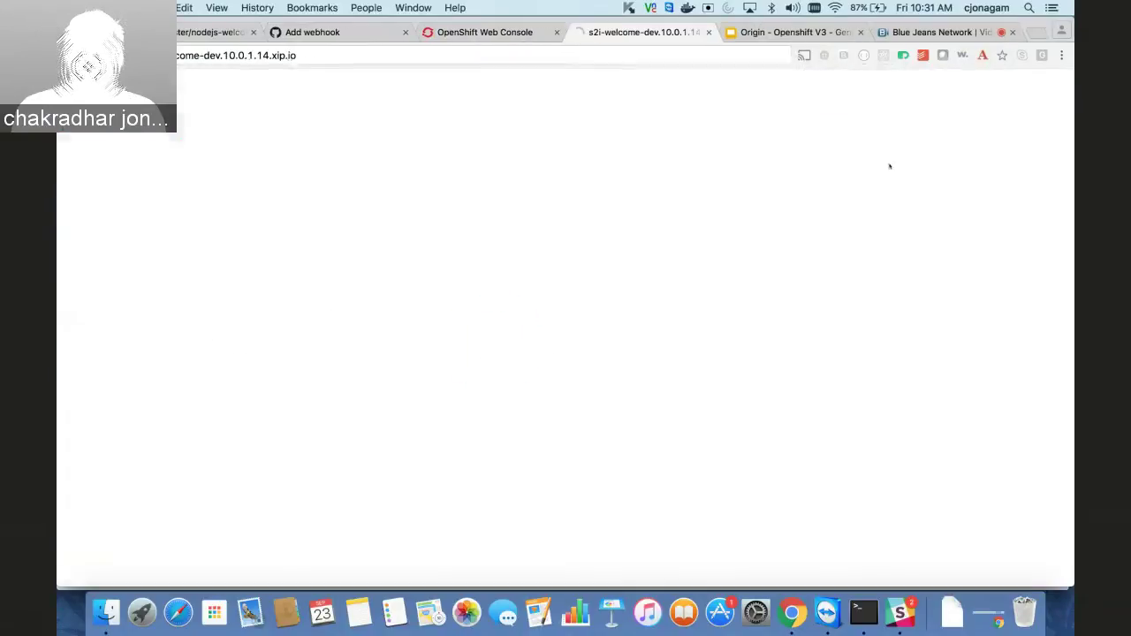
{"action": "left_click", "coordinate": [499, 55]}
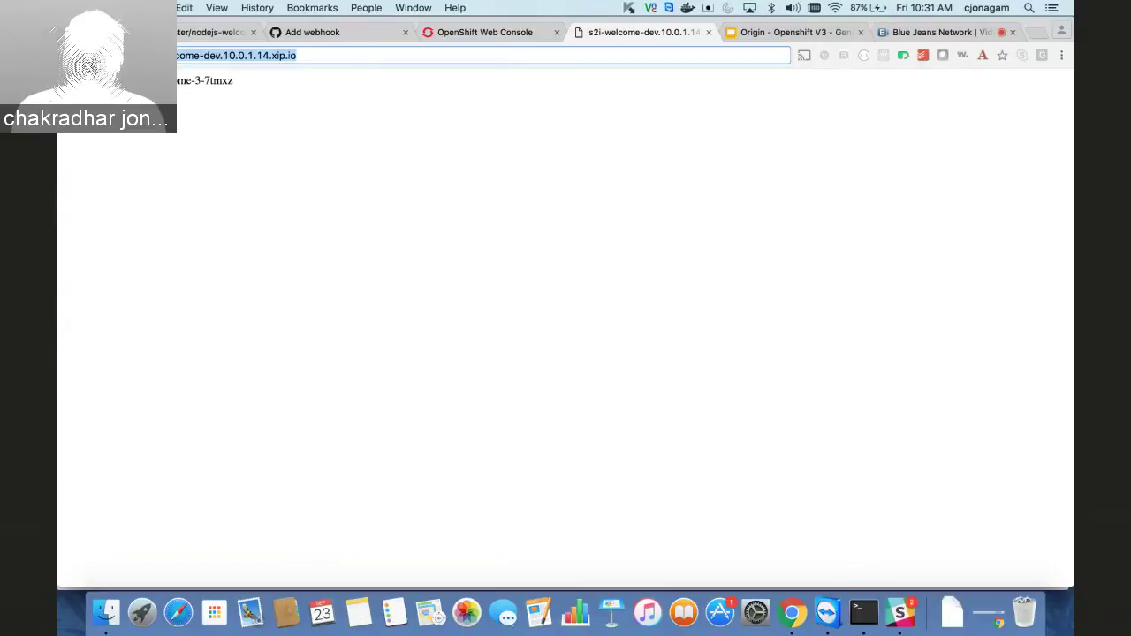
{"action": "key", "text": "Return"}
{"action": "left_click", "coordinate": [707, 32]}
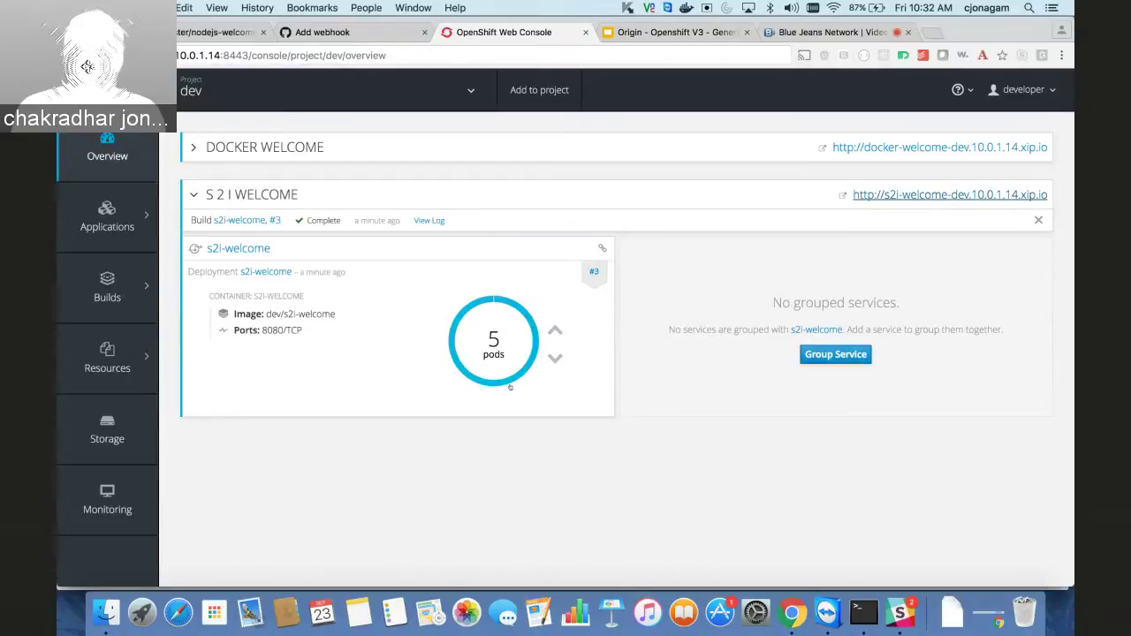
- Dismiss the build #3 notice, switch to the slides, and select the word Dockerfile
{"action": "left_click", "coordinate": [1038, 220]}
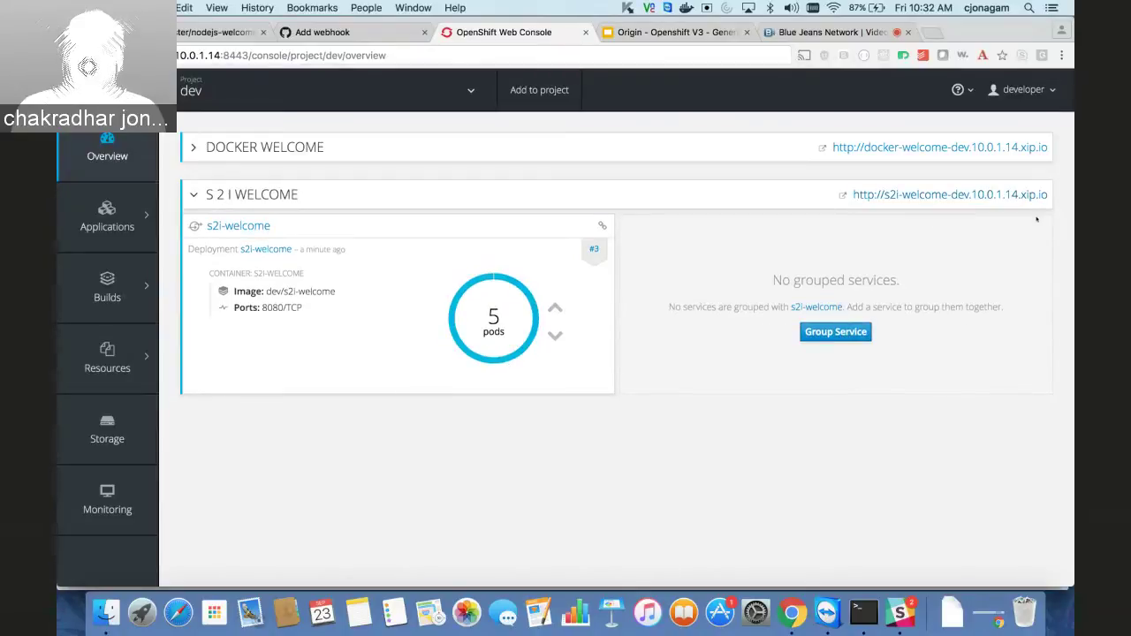
{"action": "key", "text": "ctrl+Tab"}
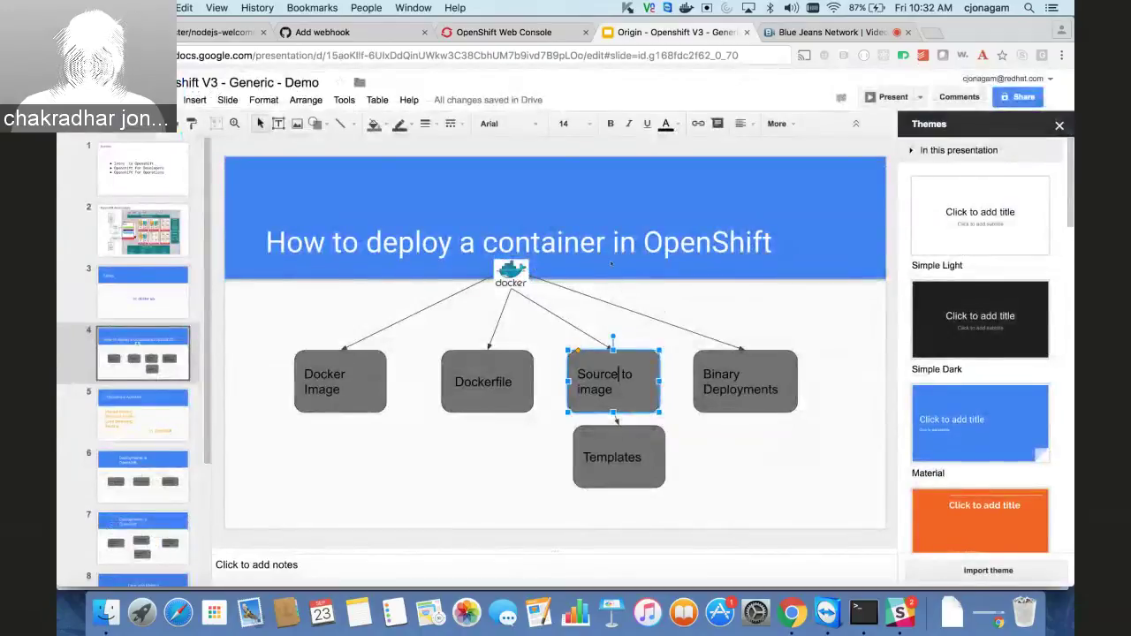
{"action": "key", "text": "ctrl+shift+Tab"}
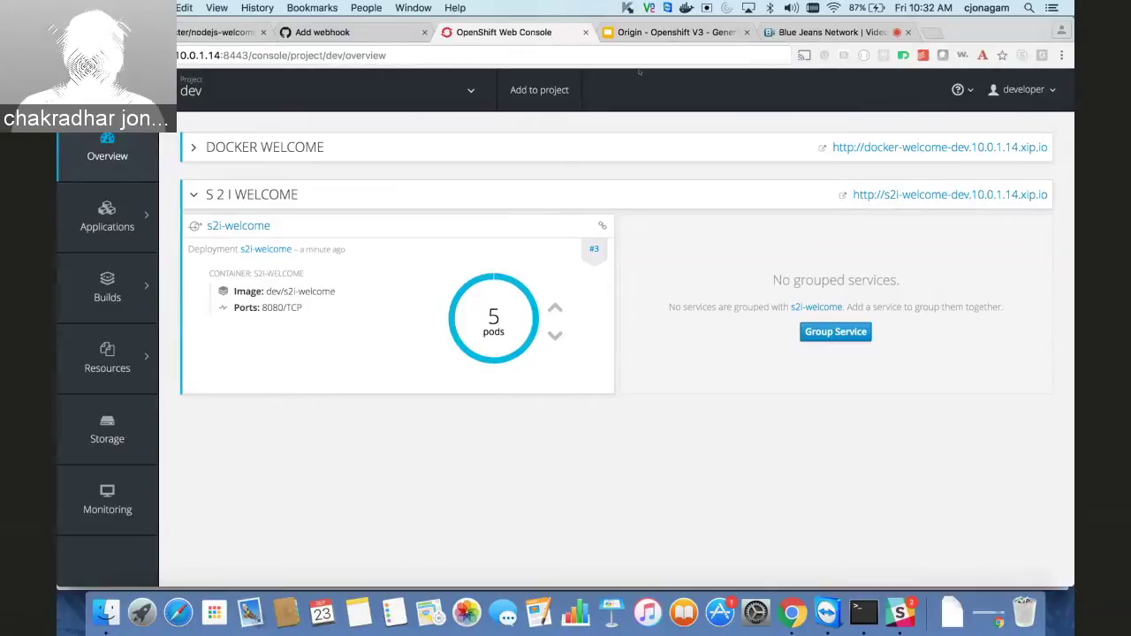
{"action": "left_click", "coordinate": [658, 33]}
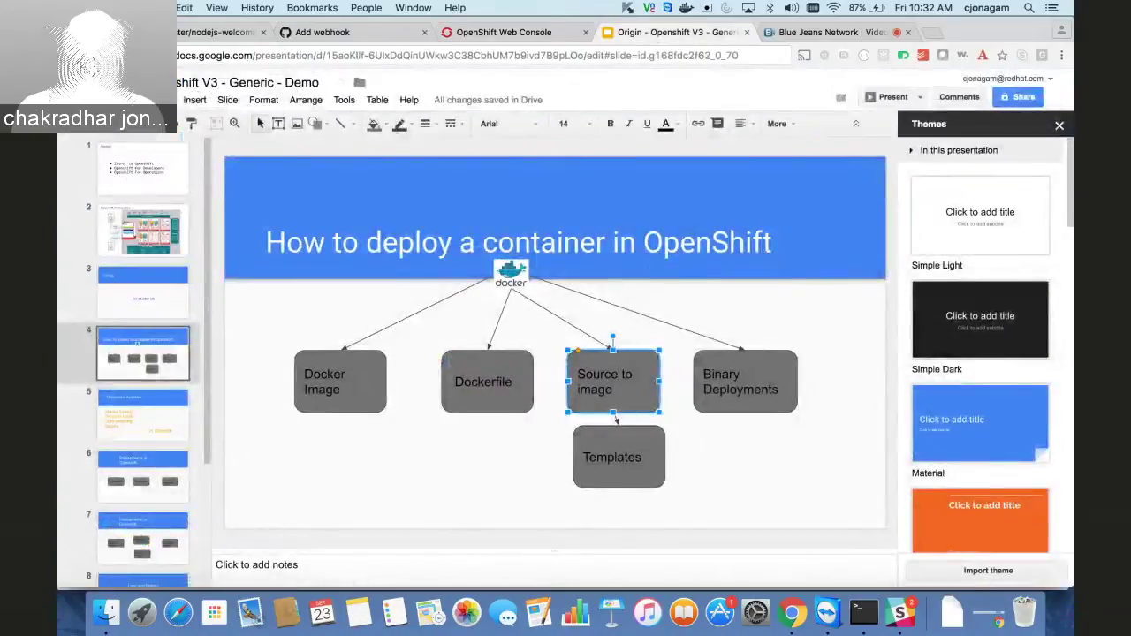
{"action": "left_click", "coordinate": [487, 382]}
{"action": "double_click", "coordinate": [483, 382]}
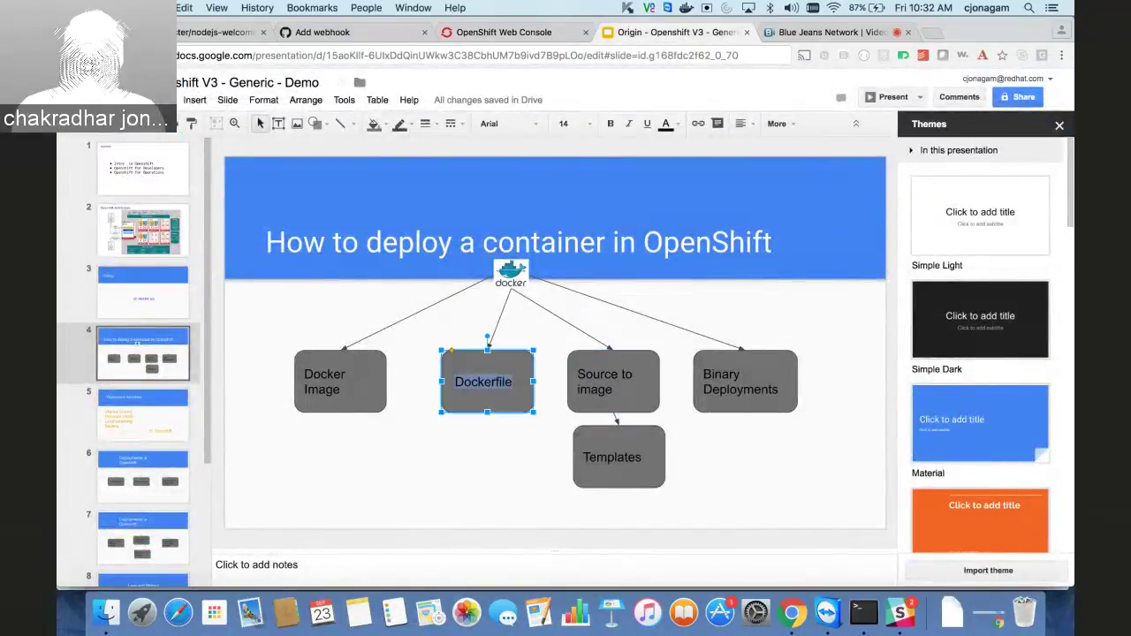
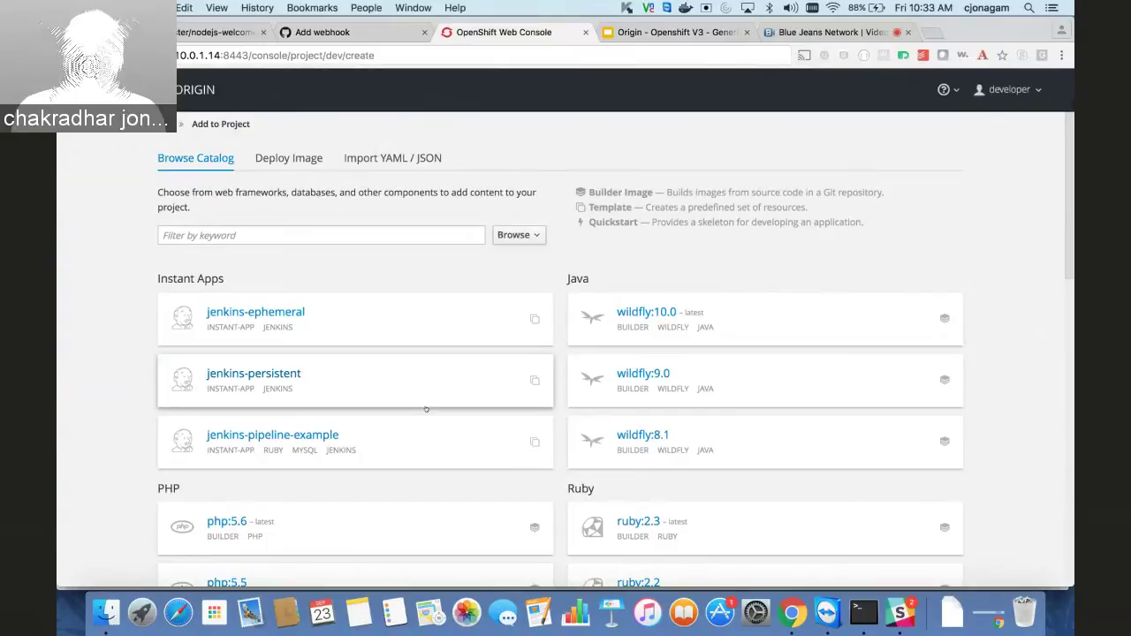
- Quit the Slack app from its dock icon and scroll the catalog down to Databases
{"action": "scroll", "coordinate": [425, 409], "scroll_direction": "down", "scroll_amount": 10}
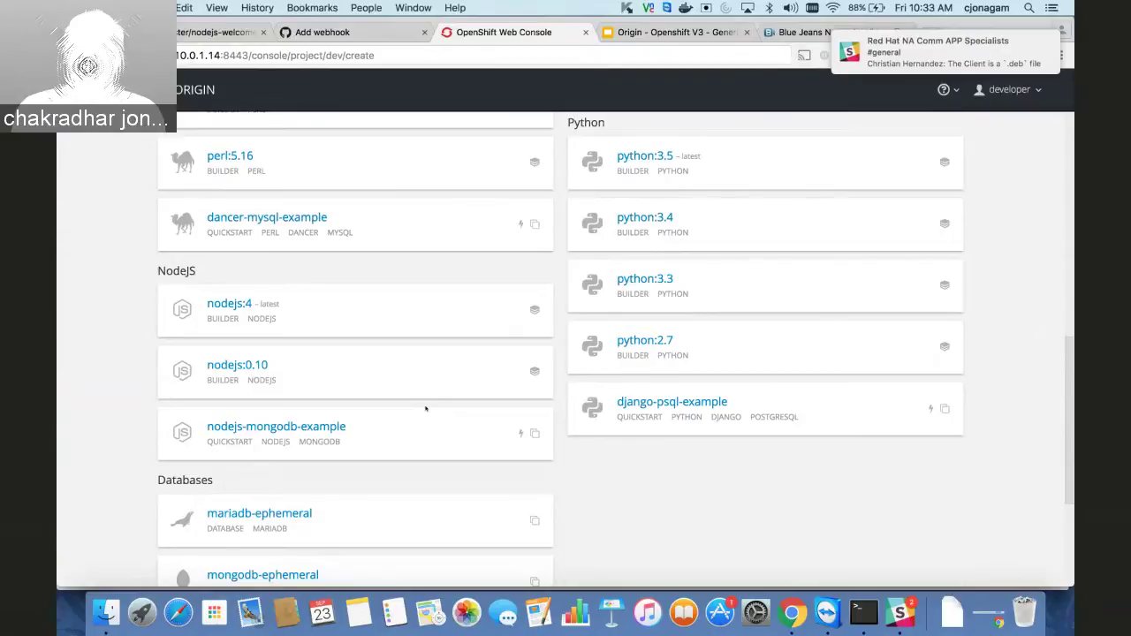
{"action": "scroll", "coordinate": [425, 409], "scroll_direction": "down", "scroll_amount": 2}
{"action": "scroll", "coordinate": [425, 409], "scroll_direction": "up", "scroll_amount": 1}
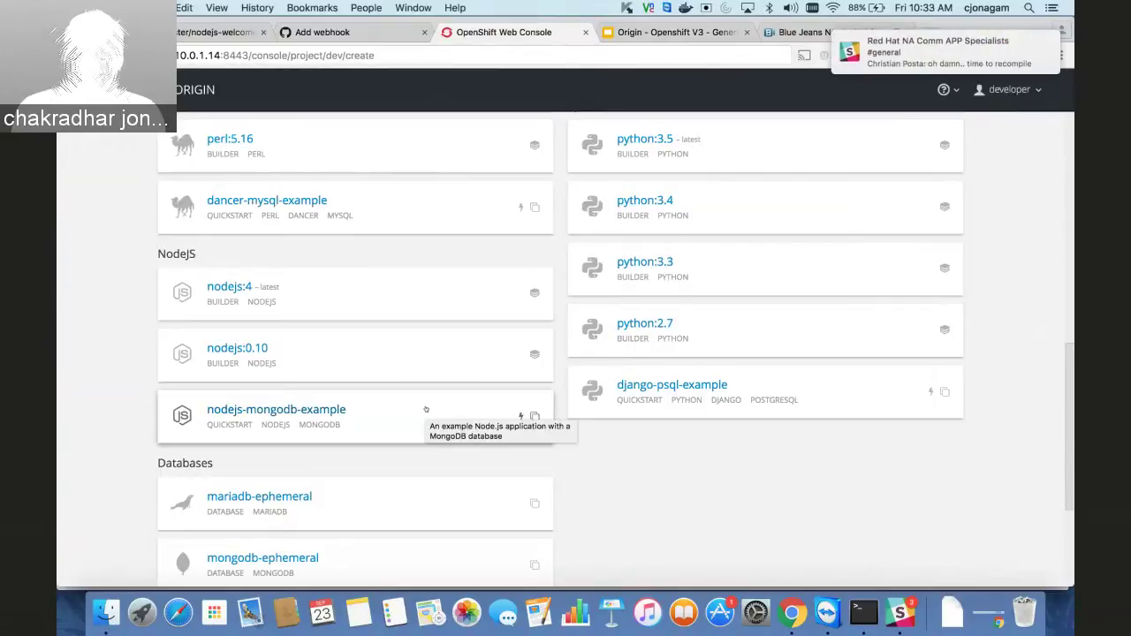
{"action": "right_click", "coordinate": [899, 611]}
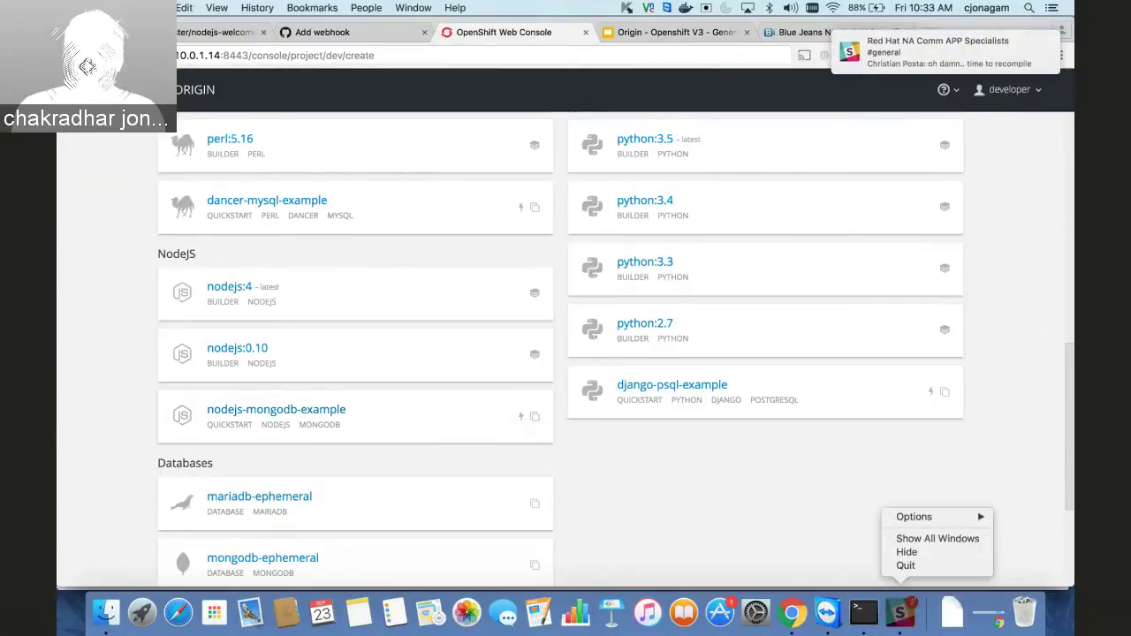
{"action": "left_click", "coordinate": [913, 566]}
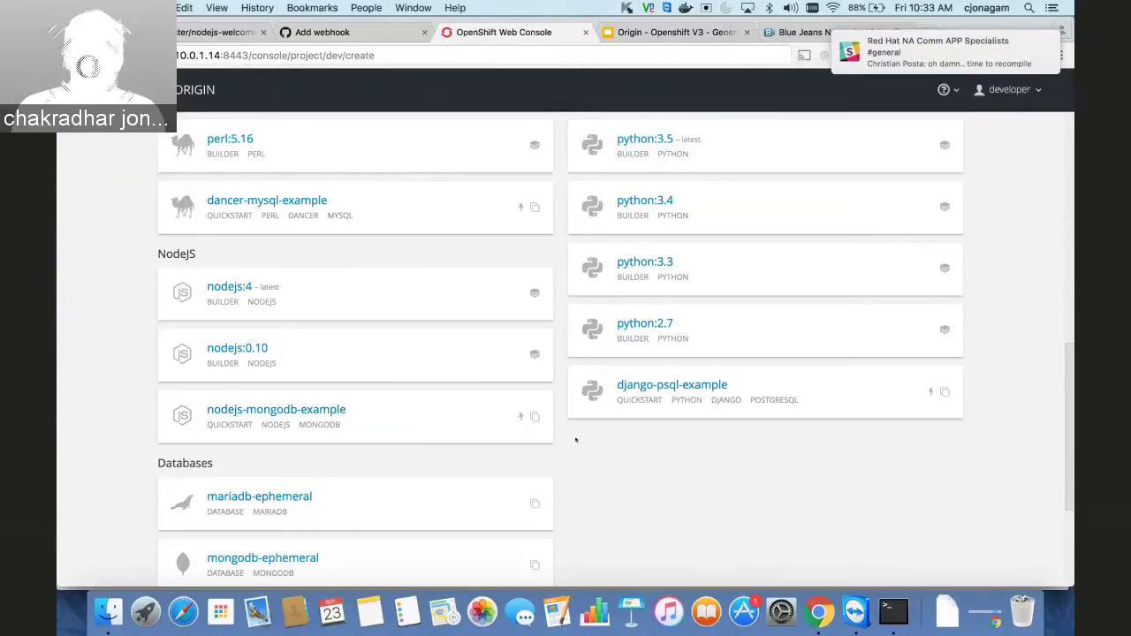
{"action": "scroll", "coordinate": [344, 399], "scroll_direction": "down", "scroll_amount": 5}
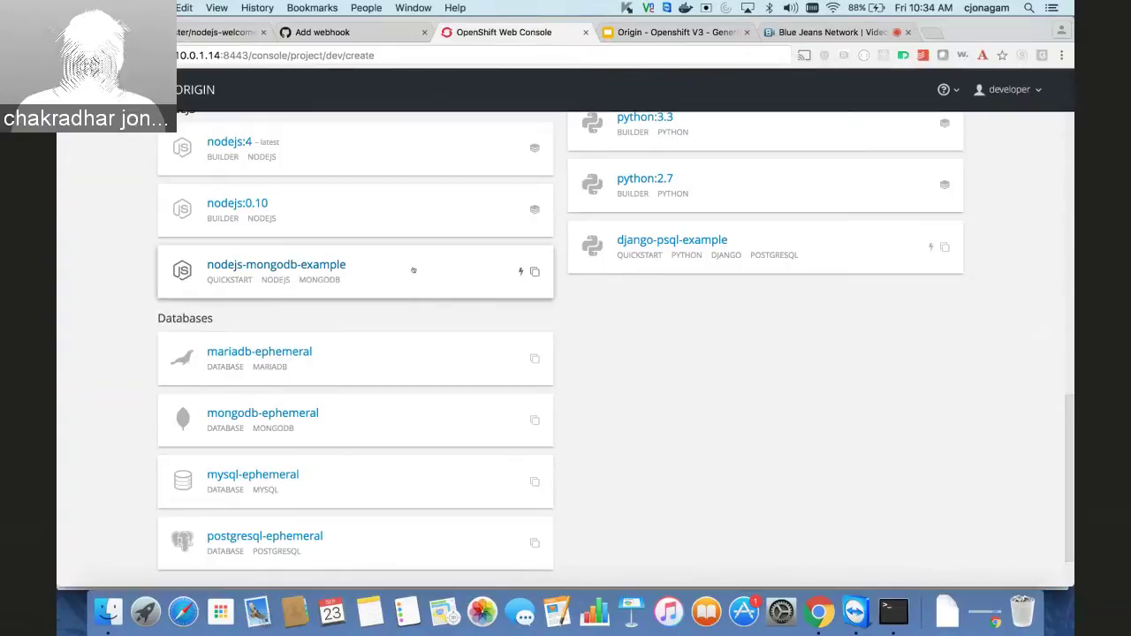
- Open the nodejs-mongodb-example template, review its parameters, and create it with the defaults
{"action": "left_click", "coordinate": [413, 270]}
{"action": "scroll", "coordinate": [439, 333], "scroll_direction": "down", "scroll_amount": 15}
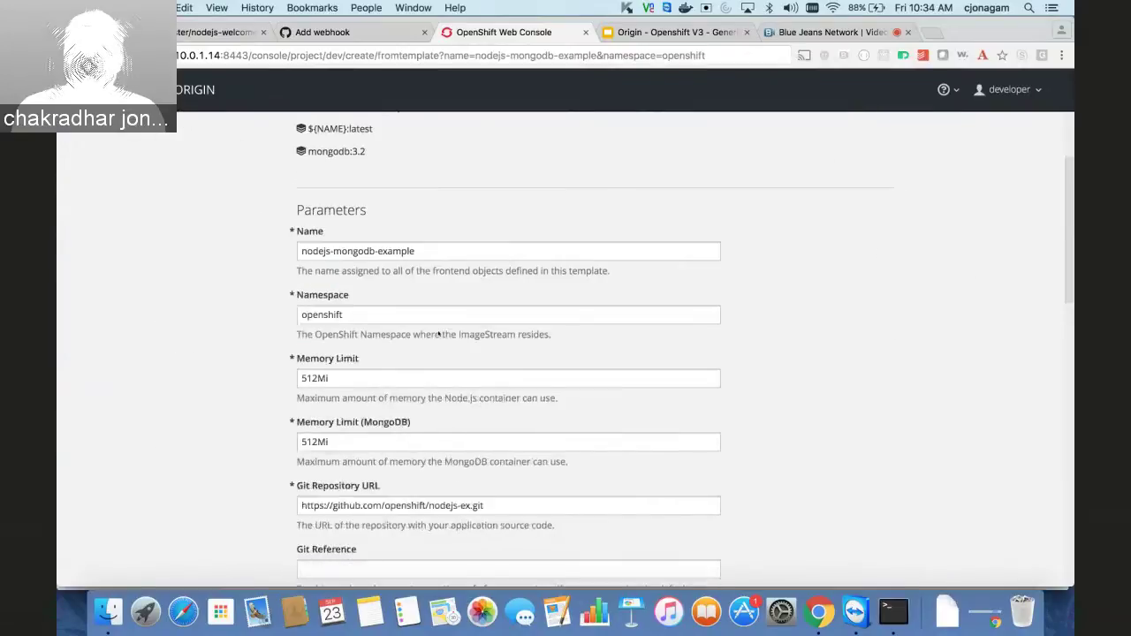
{"action": "scroll", "coordinate": [399, 369], "scroll_direction": "down", "scroll_amount": 9}
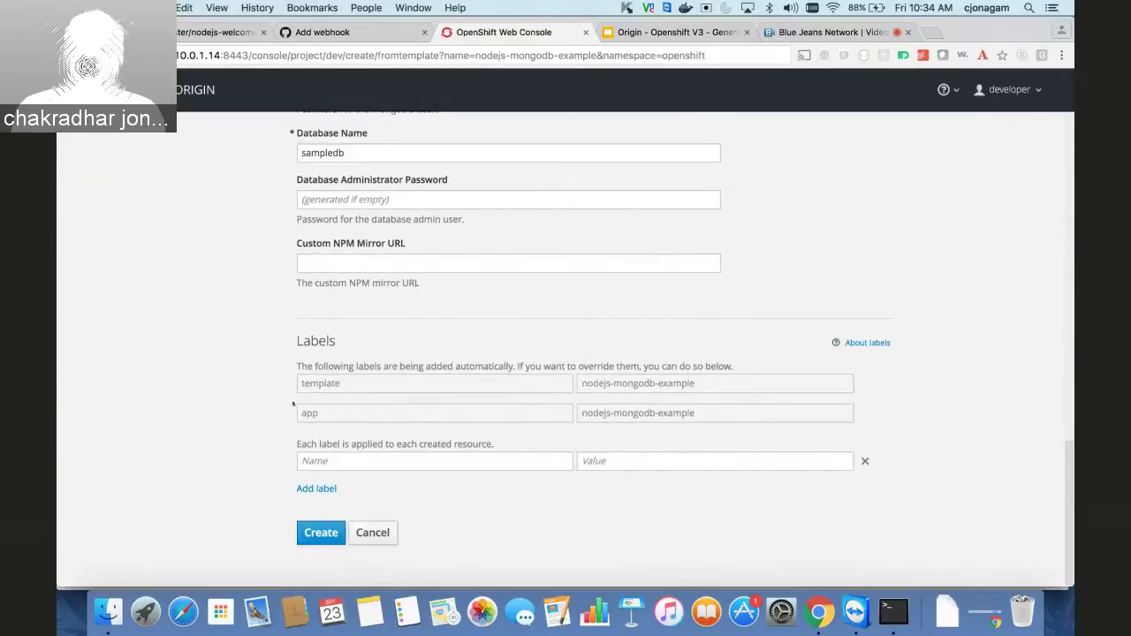
{"action": "scroll", "coordinate": [365, 277], "scroll_direction": "up", "scroll_amount": 10}
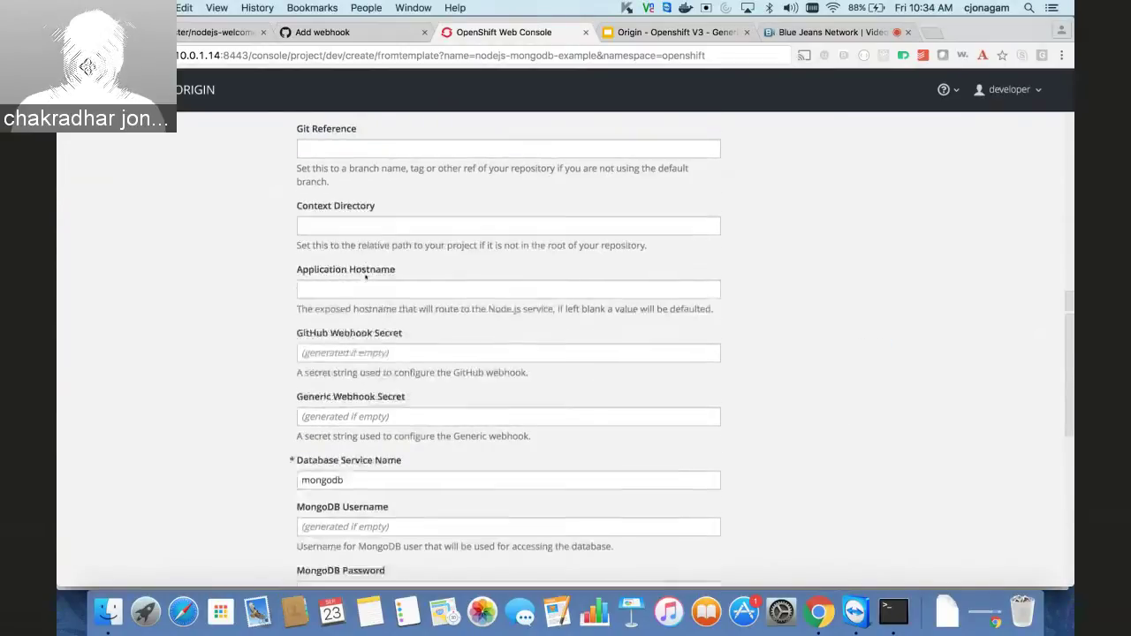
{"action": "scroll", "coordinate": [365, 277], "scroll_direction": "down", "scroll_amount": 10}
{"action": "scroll", "coordinate": [365, 277], "scroll_direction": "up", "scroll_amount": 5}
{"action": "scroll", "coordinate": [365, 277], "scroll_direction": "down", "scroll_amount": 6}
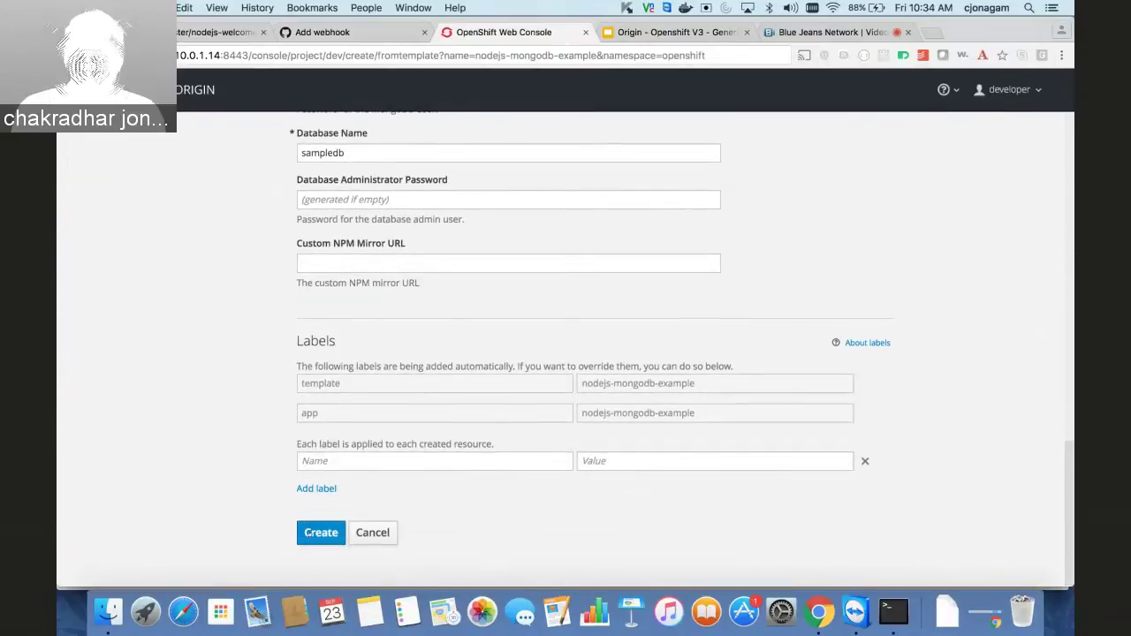
{"action": "left_click", "coordinate": [318, 533]}
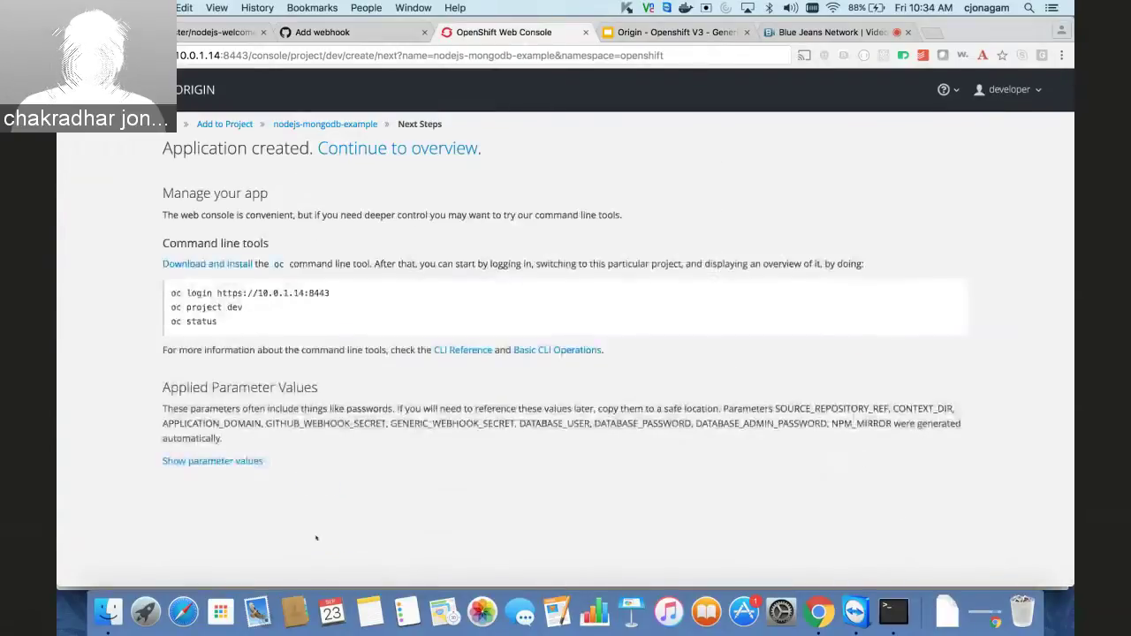
- Open the dev project overview, dismiss the creation banner, and switch to the Blue Jeans chat
{"action": "left_click", "coordinate": [371, 152]}
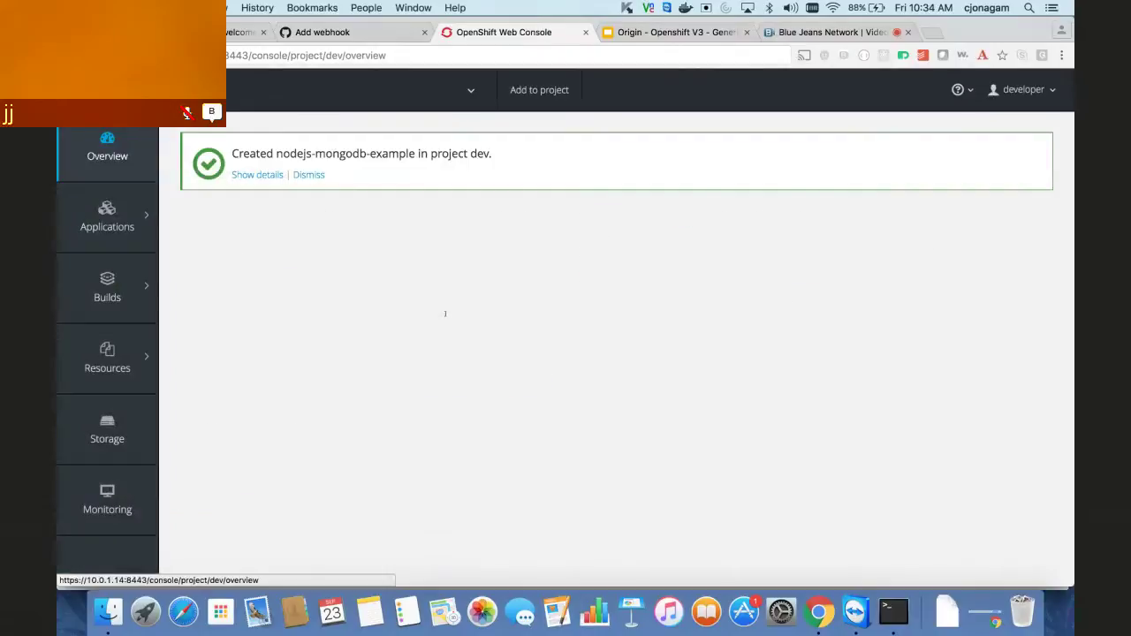
{"action": "scroll", "coordinate": [471, 382], "scroll_direction": "down", "scroll_amount": 2}
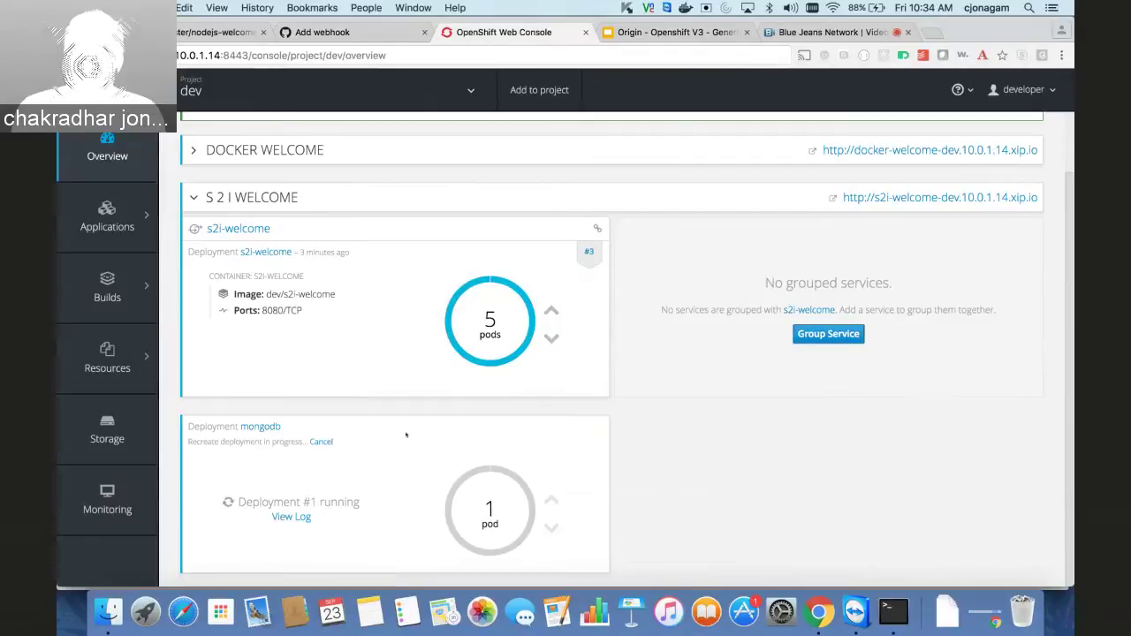
{"action": "scroll", "coordinate": [405, 434], "scroll_direction": "up", "scroll_amount": 2}
{"action": "left_click", "coordinate": [309, 177]}
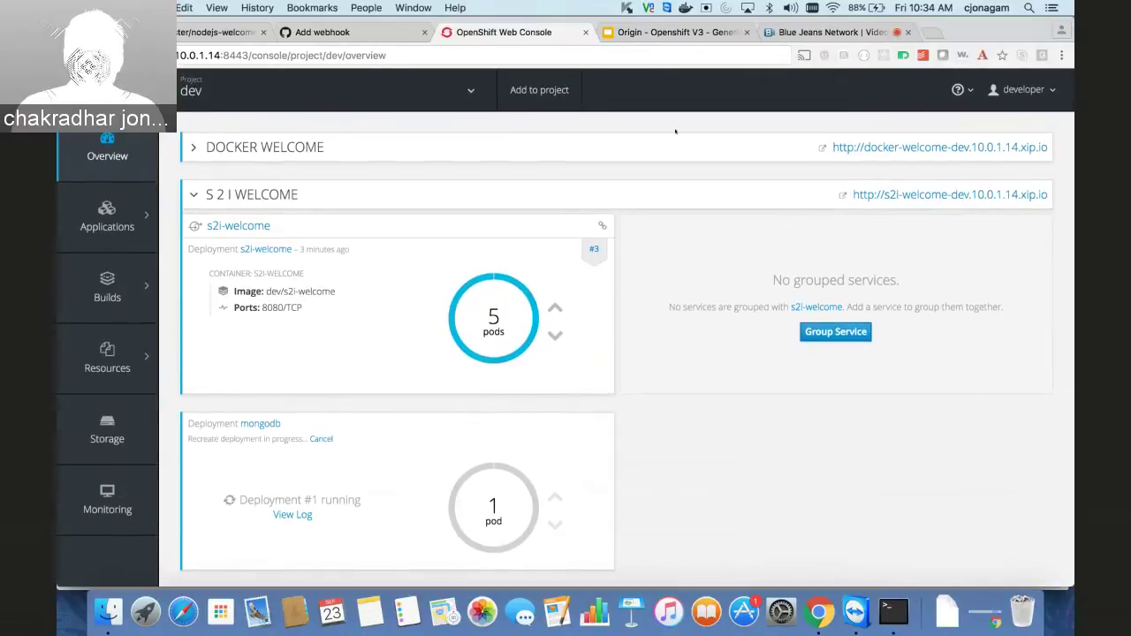
{"action": "left_click", "coordinate": [848, 35]}
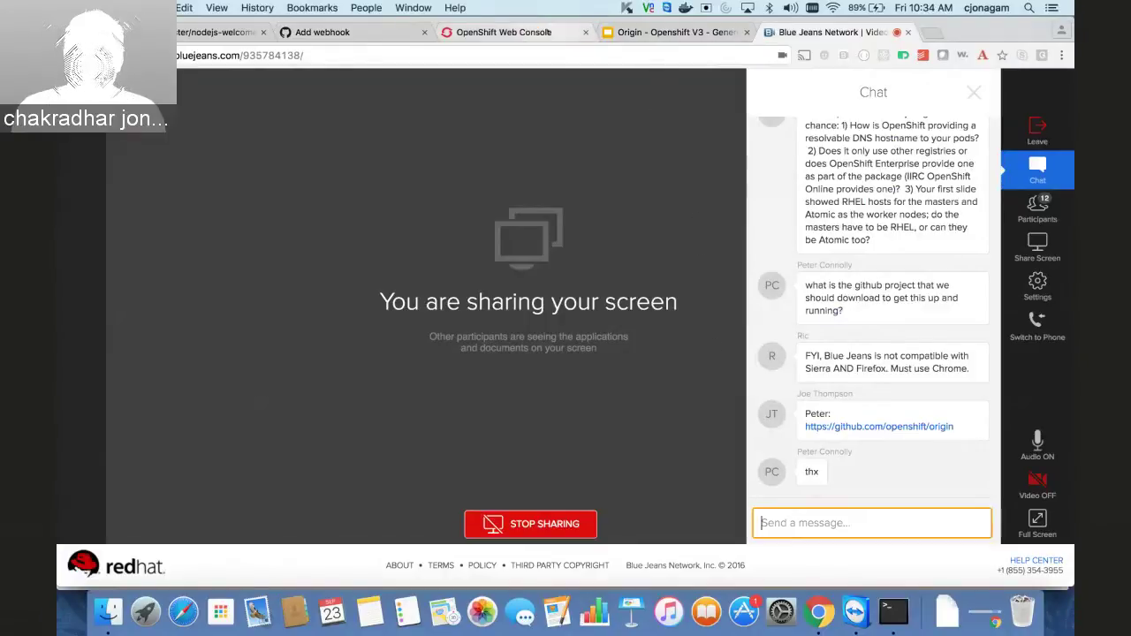
- Switch back to the OpenShift Web Console tab with the dev project overview
{"action": "left_click", "coordinate": [549, 32]}
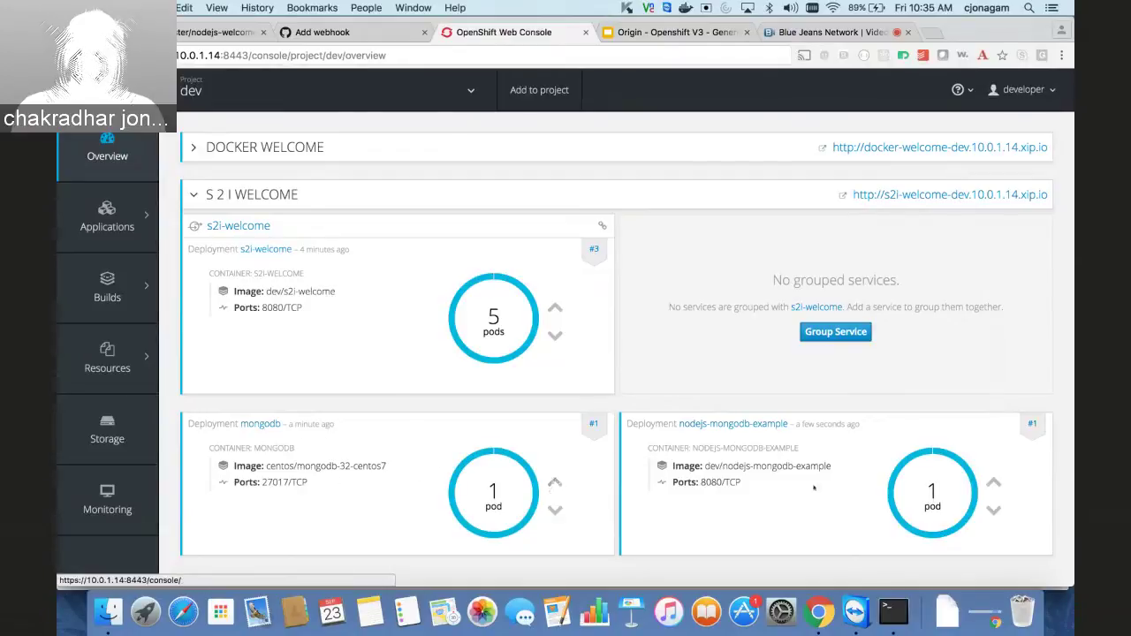
- Open a terminal in the nodejs-mongodb-example pod and list its environment with printenv
{"action": "left_click", "coordinate": [943, 478]}
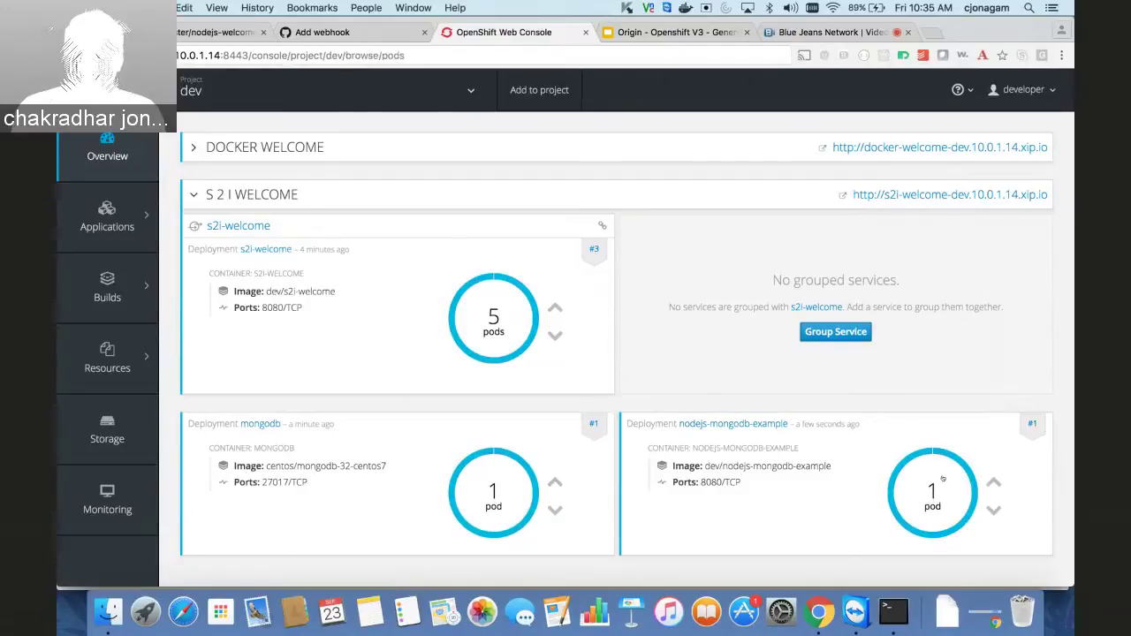
{"action": "left_click", "coordinate": [317, 256]}
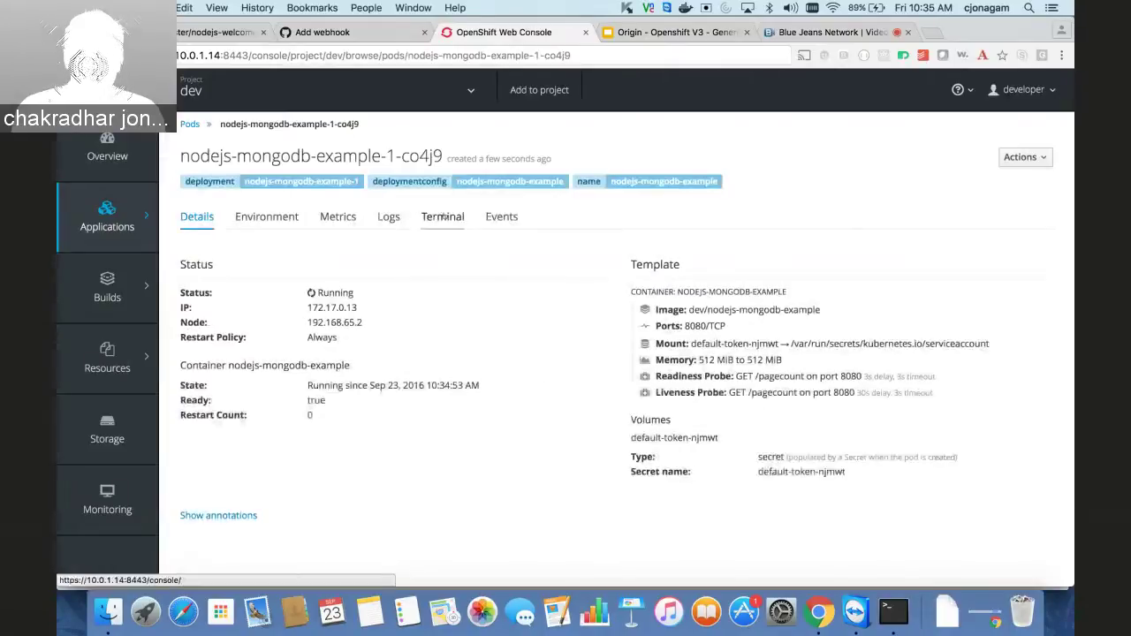
{"action": "left_click", "coordinate": [441, 216]}
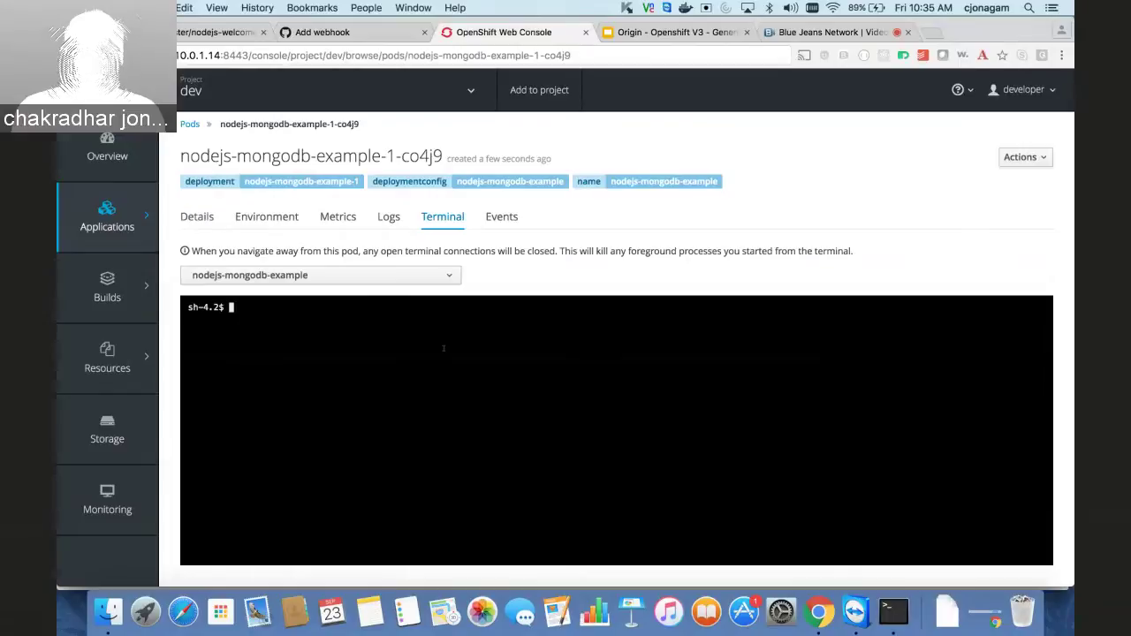
{"action": "type", "text": "printenv"}
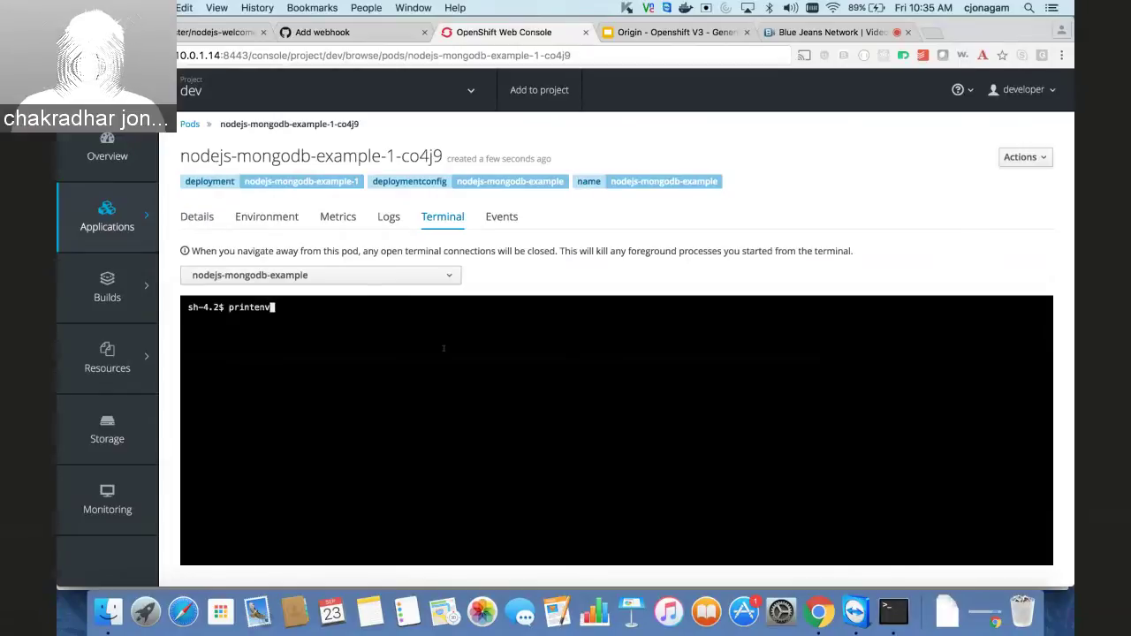
{"action": "key", "text": "Return"}
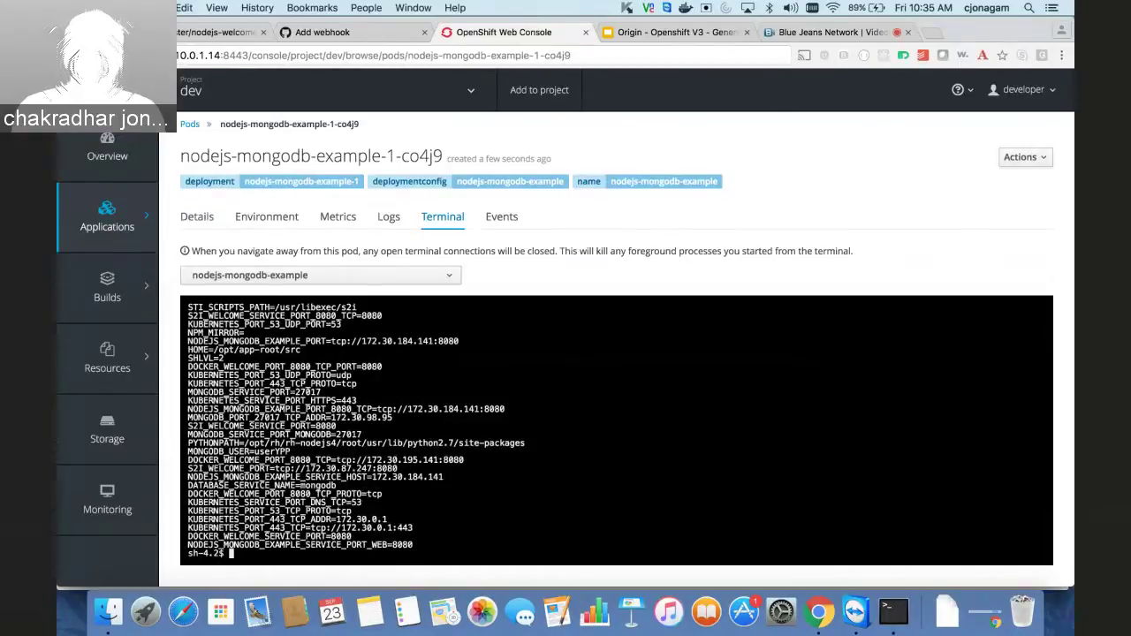
{"action": "double_click", "coordinate": [238, 392]}
{"action": "triple_click", "coordinate": [239, 391]}
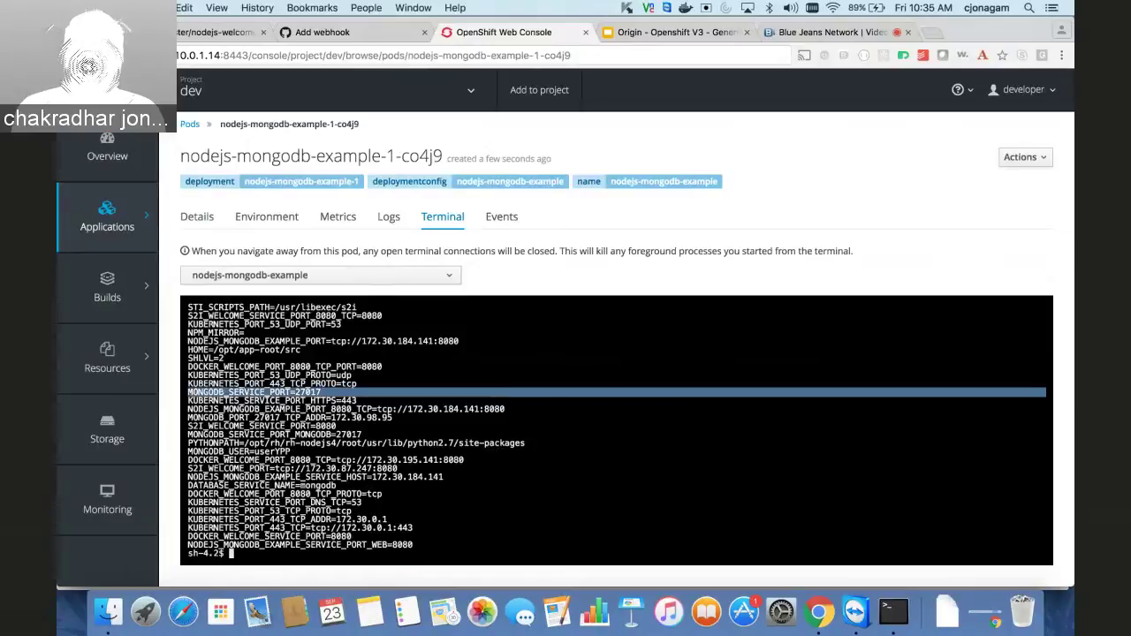
{"action": "double_click", "coordinate": [271, 365]}
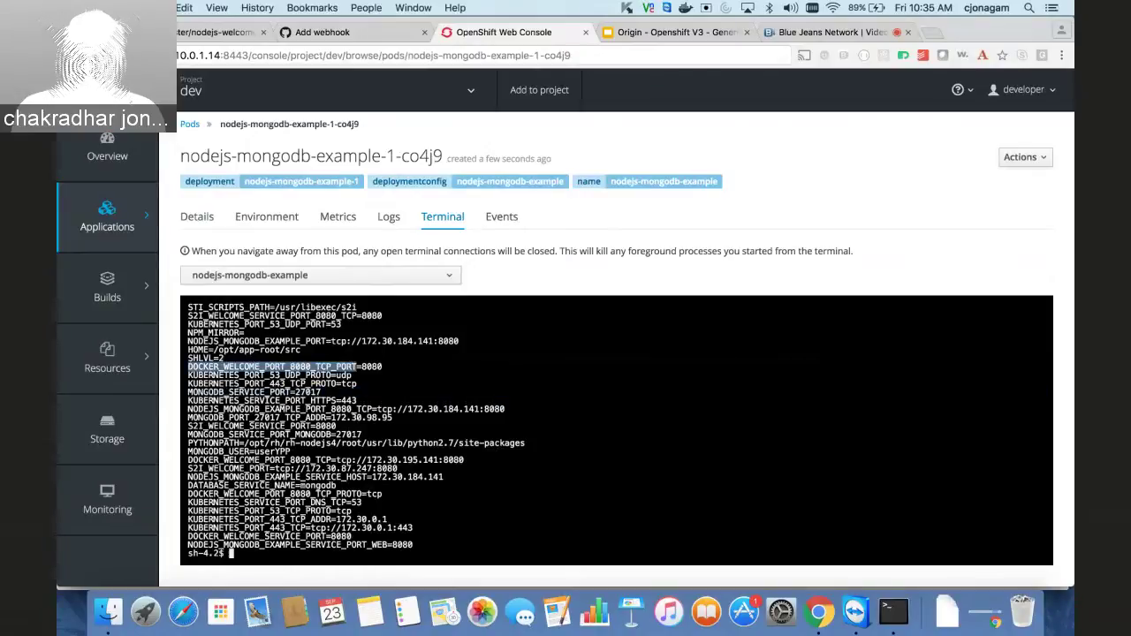
- Filter the variables with printenv | grep MONGO, noting the 172.30.98.95 MongoDB address
{"action": "type", "text": "printenv | grep"}
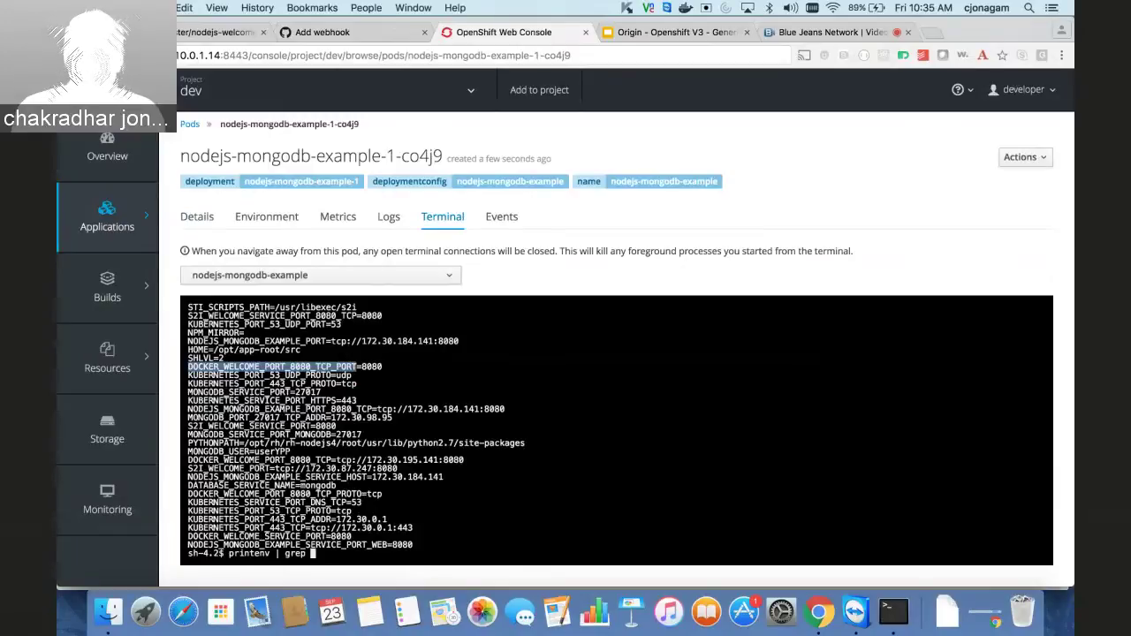
{"action": "type", "text": " MONGO"}
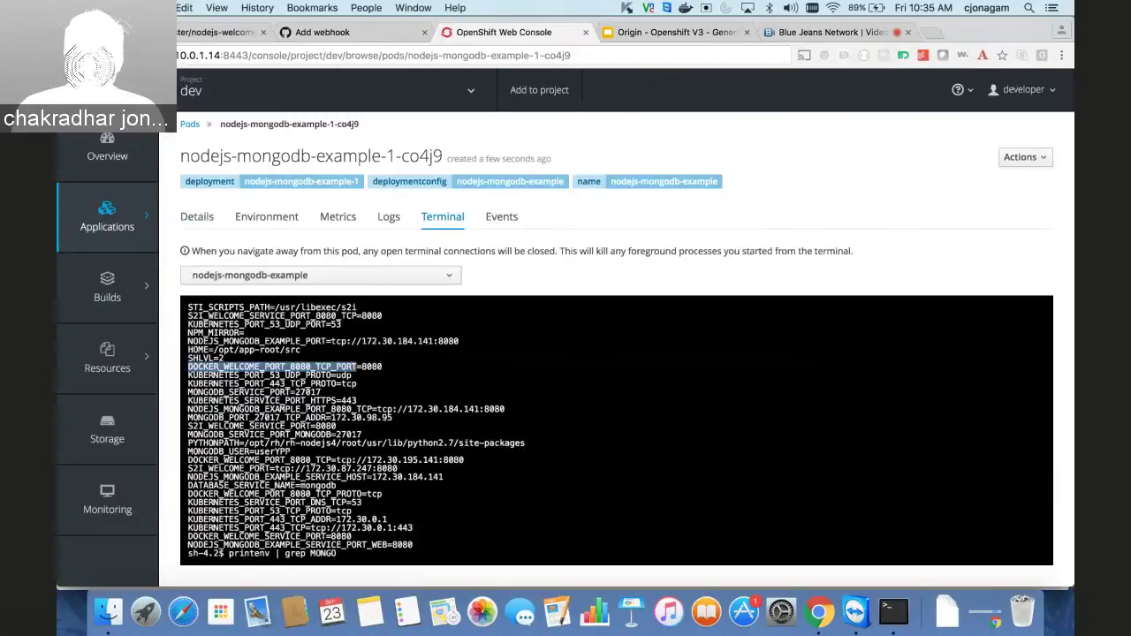
{"action": "key", "text": "Return"}
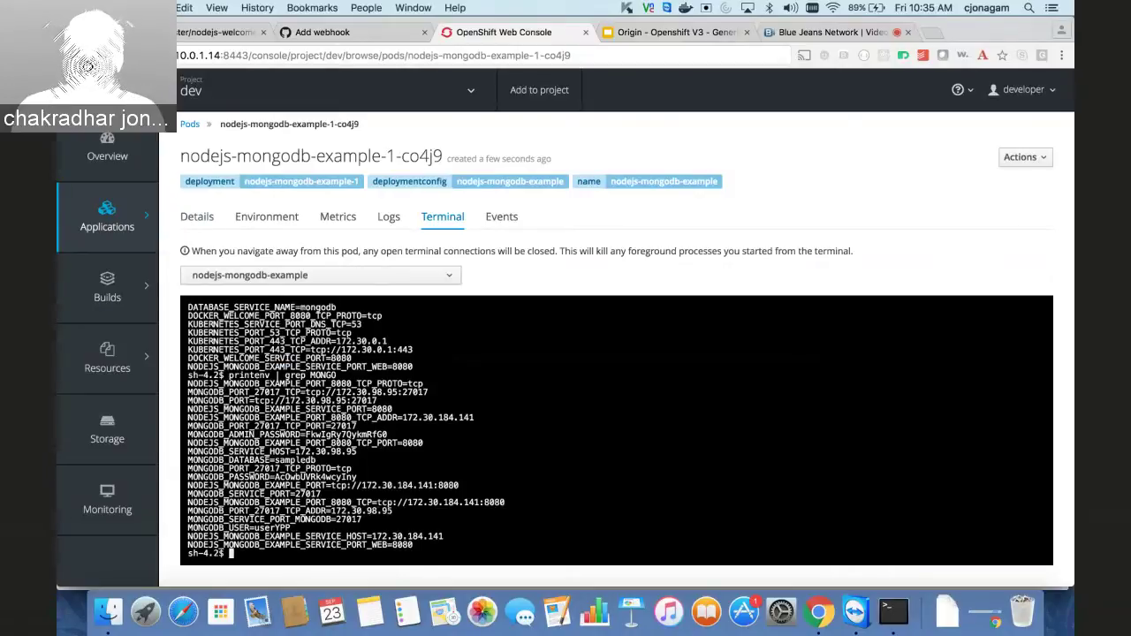
{"action": "left_click_drag", "start_coordinate": [284, 511], "coordinate": [188, 502]}
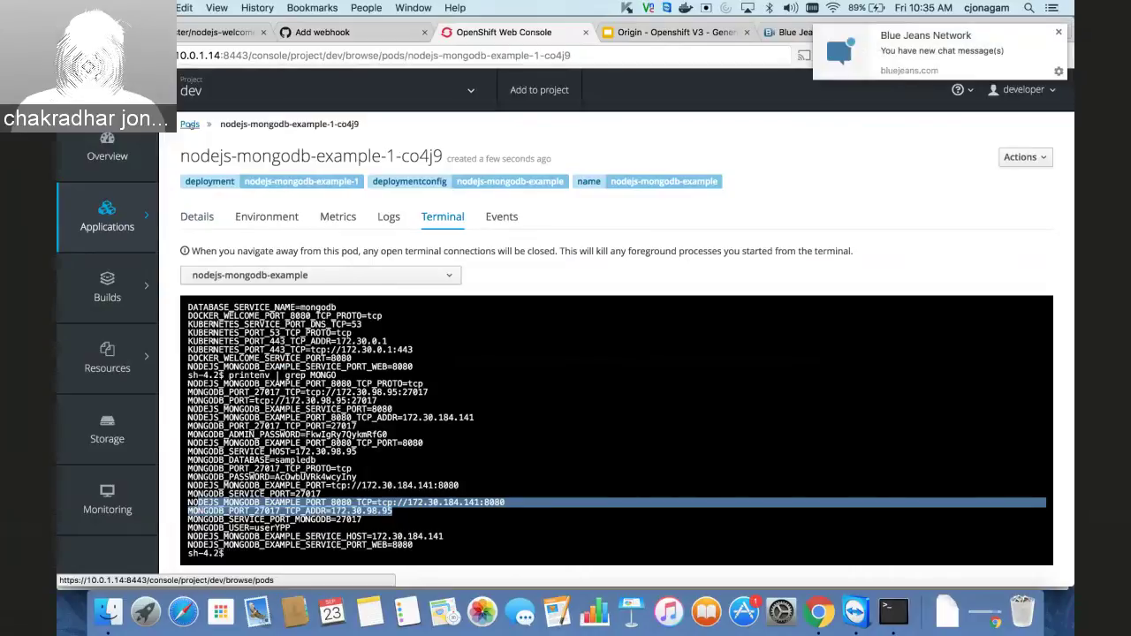
{"action": "left_click", "coordinate": [190, 123]}
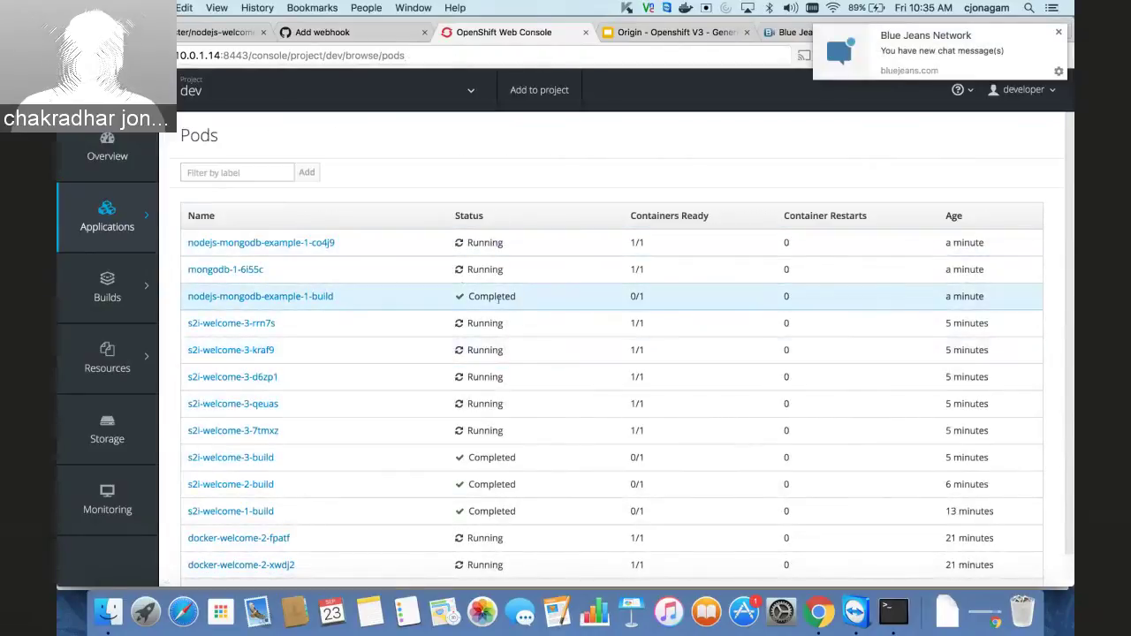
- From the dev project overview, open the Pods list for nodejs-mongodb-example
{"action": "scroll", "coordinate": [499, 300], "scroll_direction": "down", "scroll_amount": 1}
{"action": "left_click", "coordinate": [106, 148]}
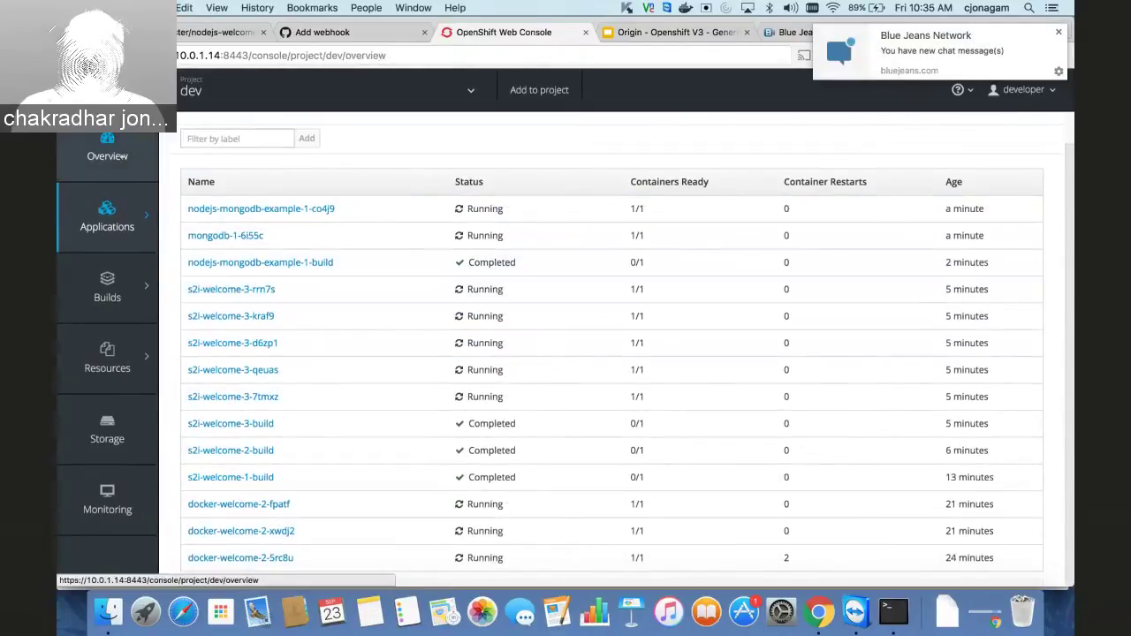
{"action": "scroll", "coordinate": [762, 379], "scroll_direction": "down", "scroll_amount": 5}
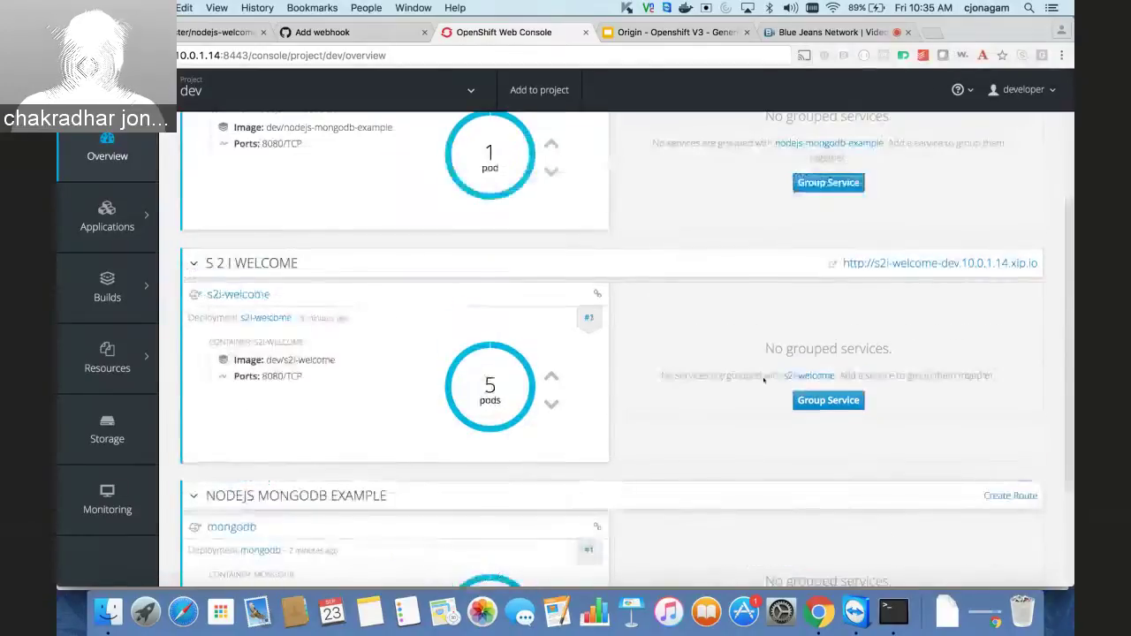
{"action": "scroll", "coordinate": [763, 379], "scroll_direction": "down", "scroll_amount": 3}
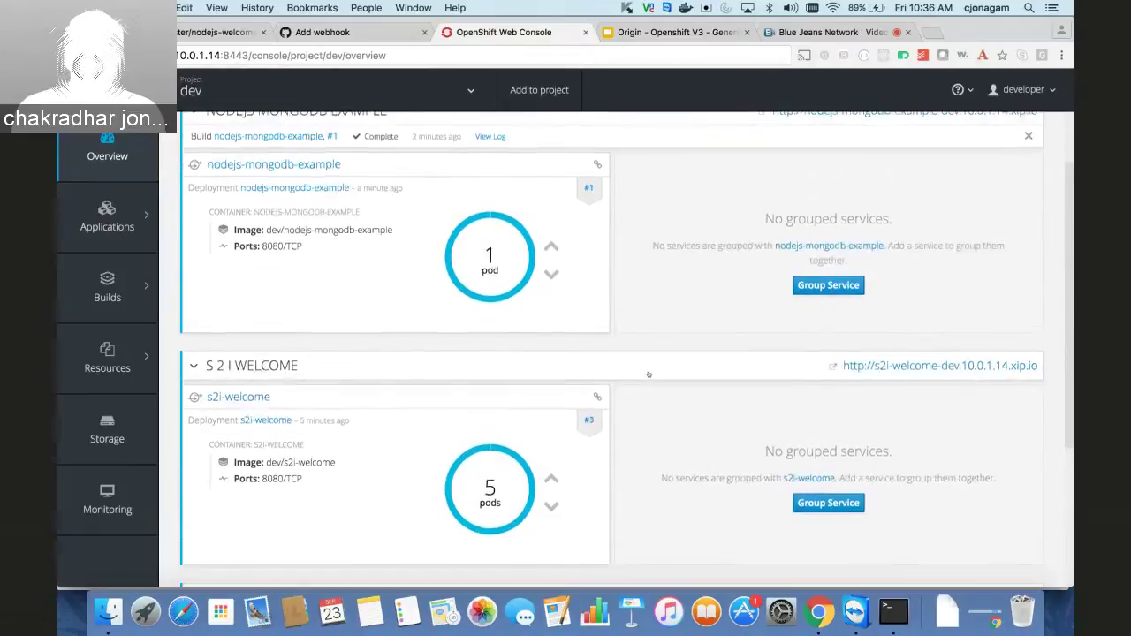
{"action": "scroll", "coordinate": [647, 375], "scroll_direction": "up", "scroll_amount": 2}
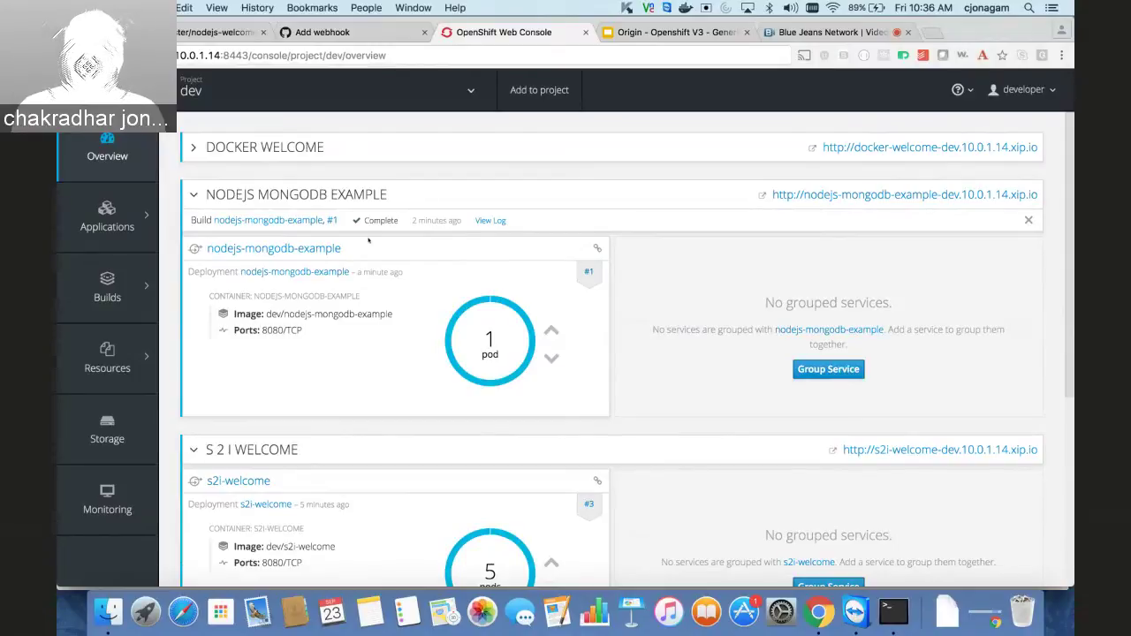
{"action": "scroll", "coordinate": [369, 239], "scroll_direction": "down", "scroll_amount": 5}
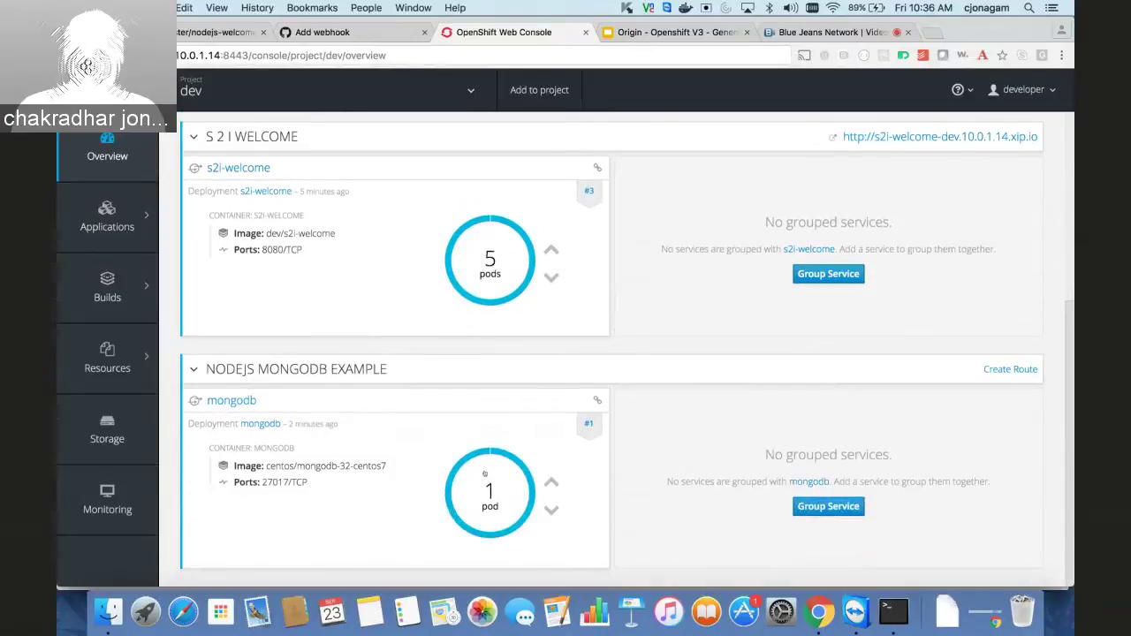
{"action": "scroll", "coordinate": [398, 336], "scroll_direction": "up", "scroll_amount": 5}
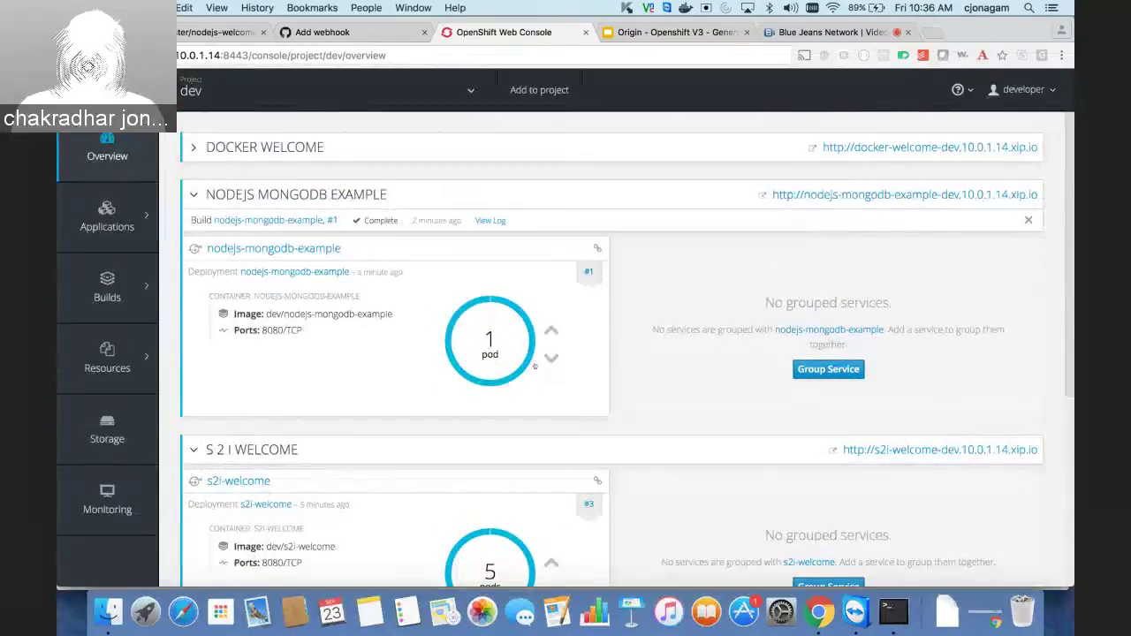
{"action": "left_click", "coordinate": [496, 338]}
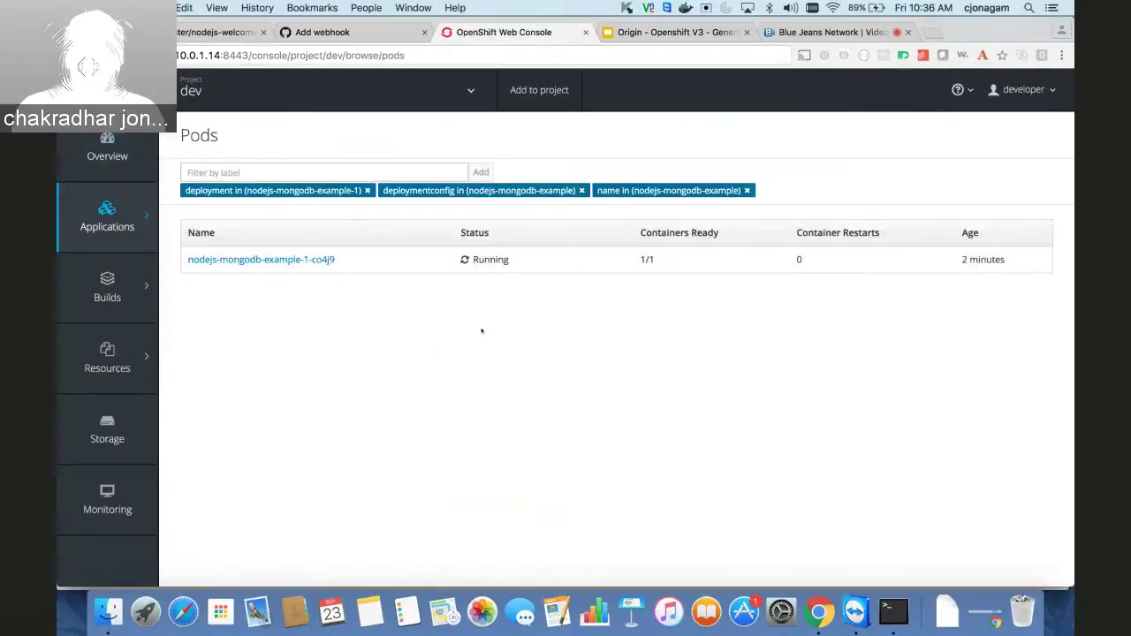
- In the pod's terminal, run curl mongodb:27017 to confirm MongoDB responds, then return to Overview
{"action": "left_click", "coordinate": [313, 258]}
{"action": "left_click", "coordinate": [441, 216]}
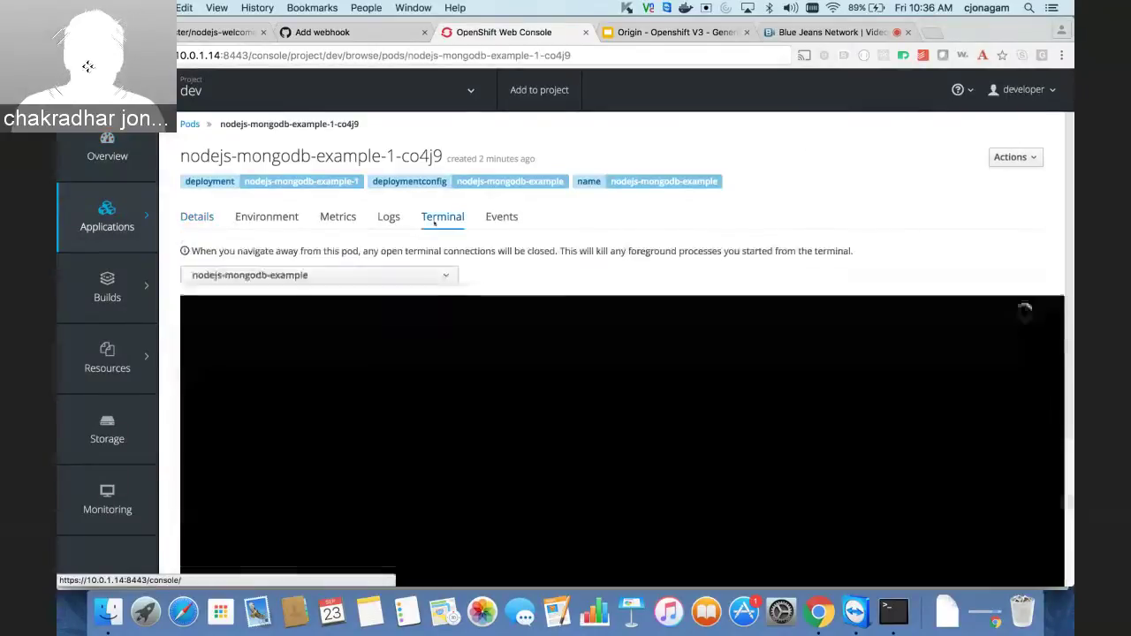
{"action": "type", "text": "curl "}
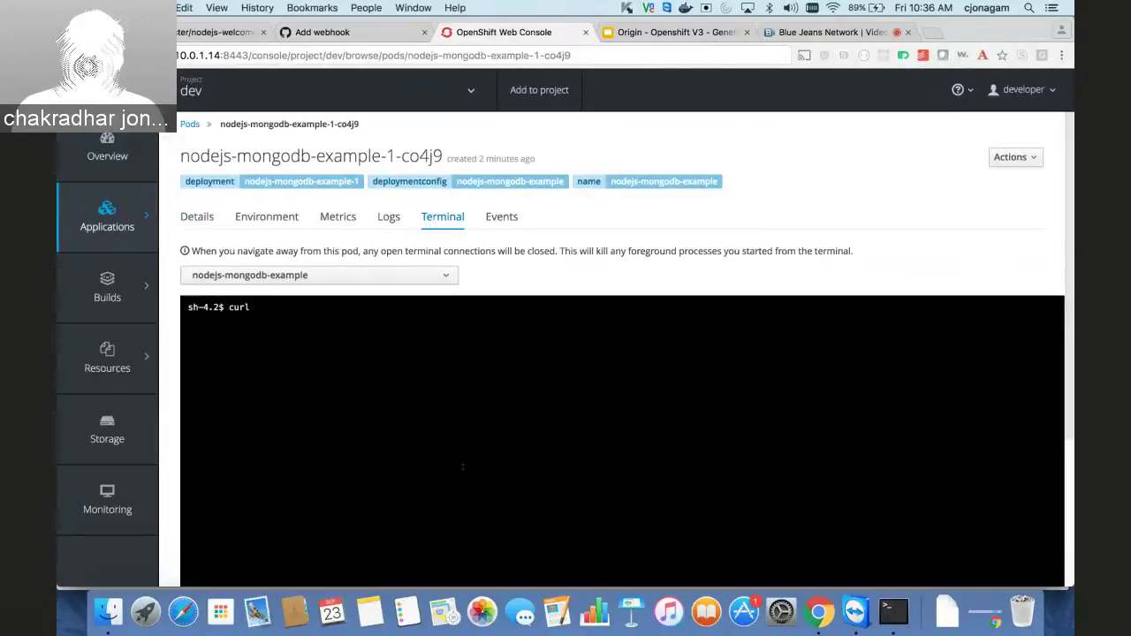
{"action": "type", "text": "mo"}
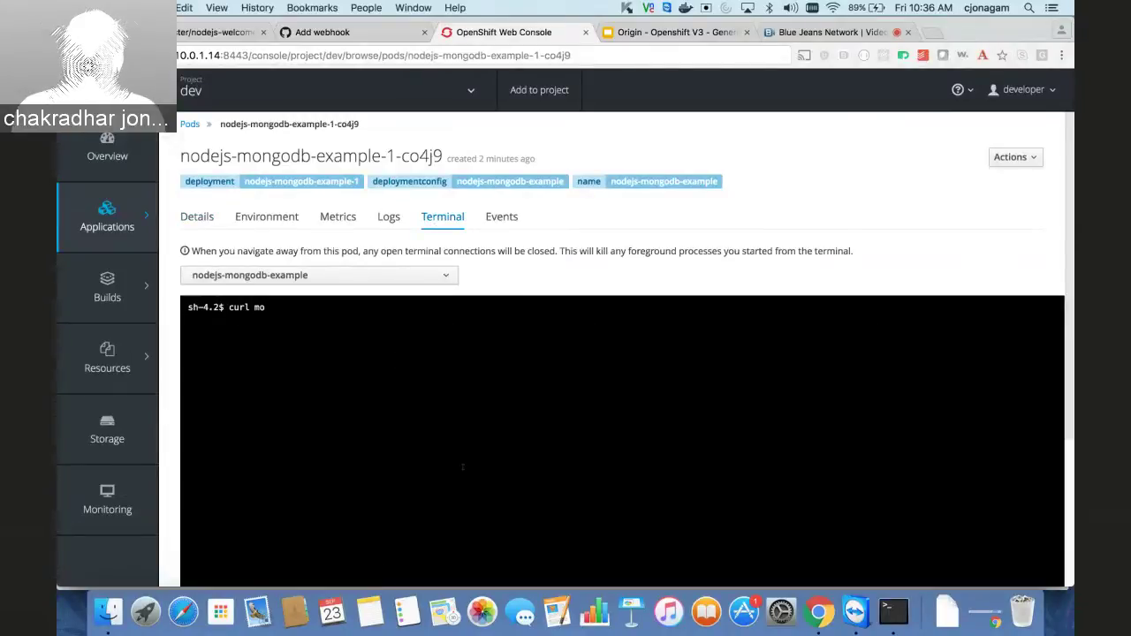
{"action": "type", "text": "ong"}
{"action": "key", "text": "BackSpace"}
{"action": "key", "text": "BackSpace"}
{"action": "key", "text": "BackSpace"}
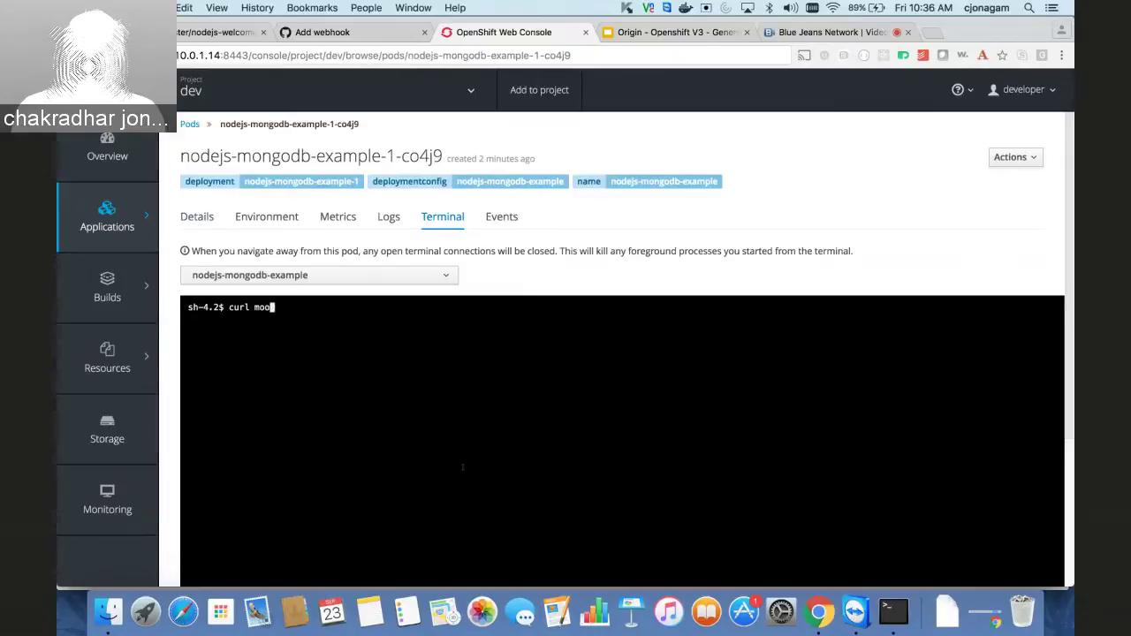
{"action": "type", "text": "ngodb"}
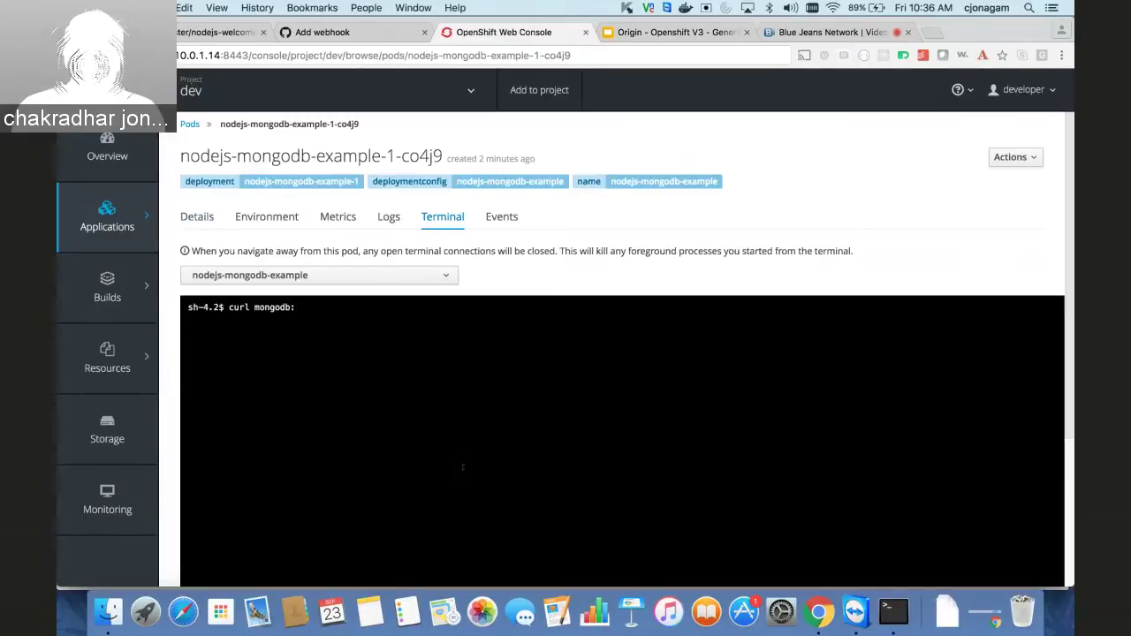
{"action": "type", "text": ":27017"}
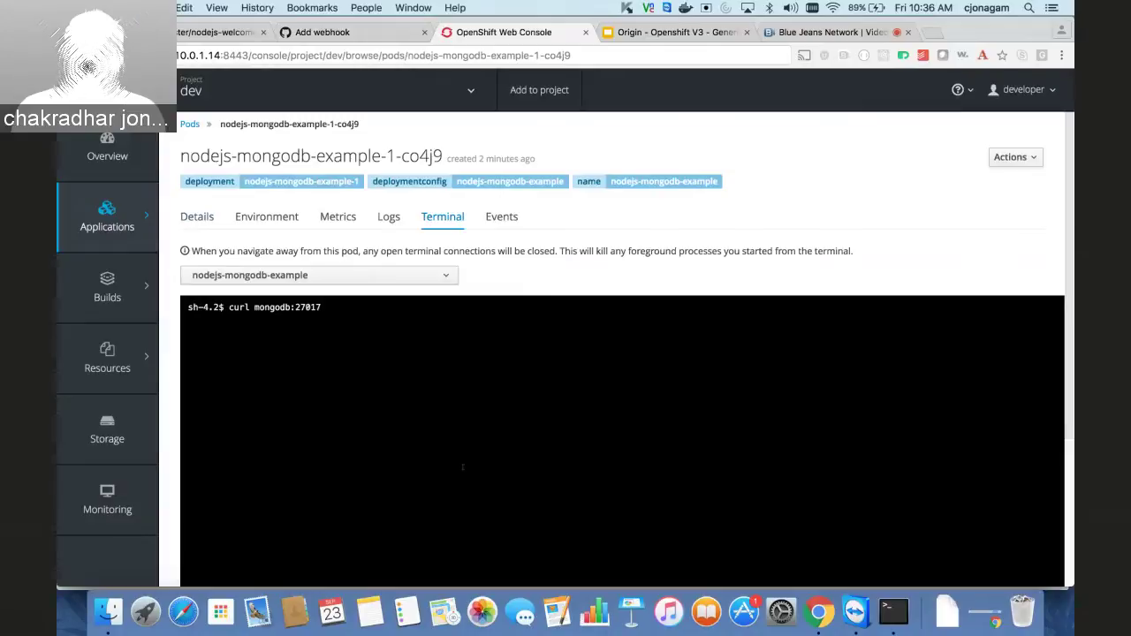
{"action": "key", "text": "Return"}
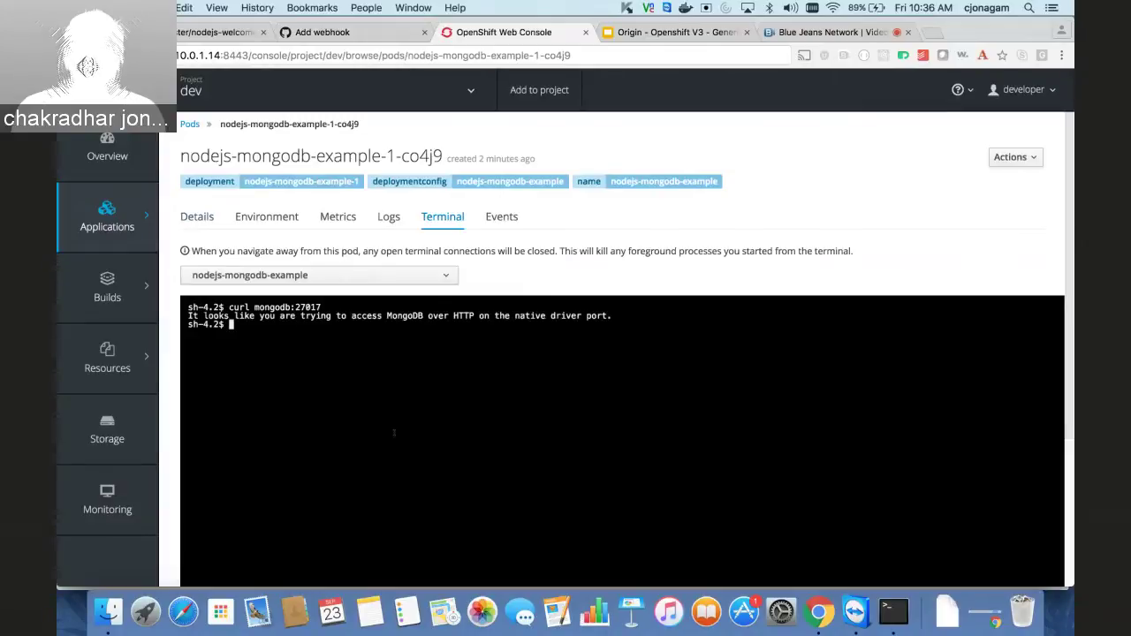
{"action": "double_click", "coordinate": [271, 306]}
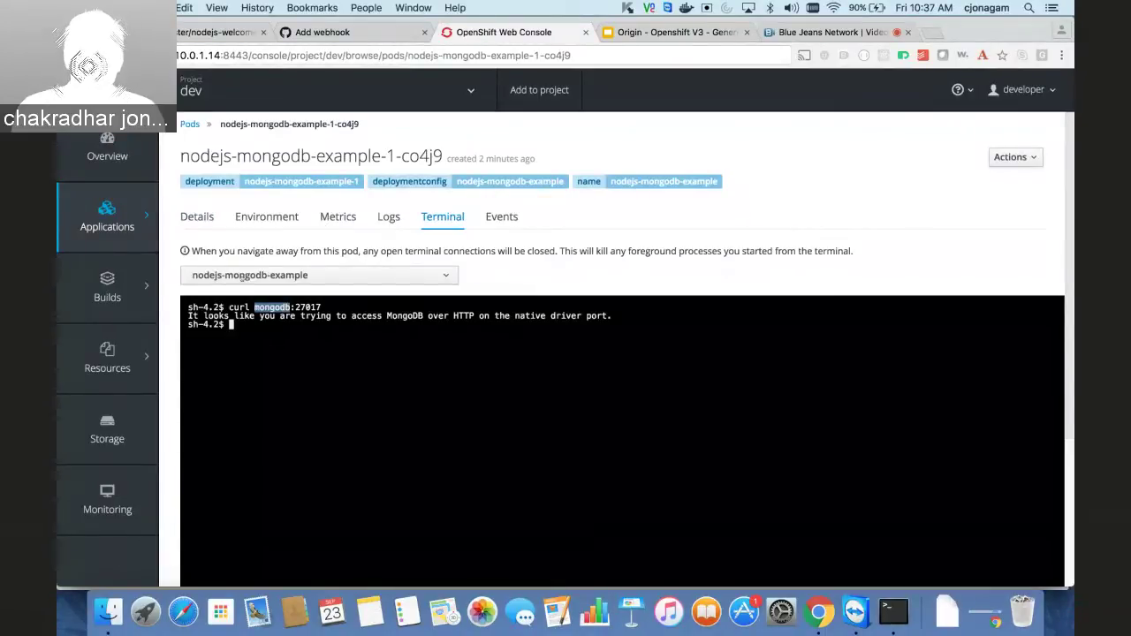
{"action": "left_click", "coordinate": [107, 150]}
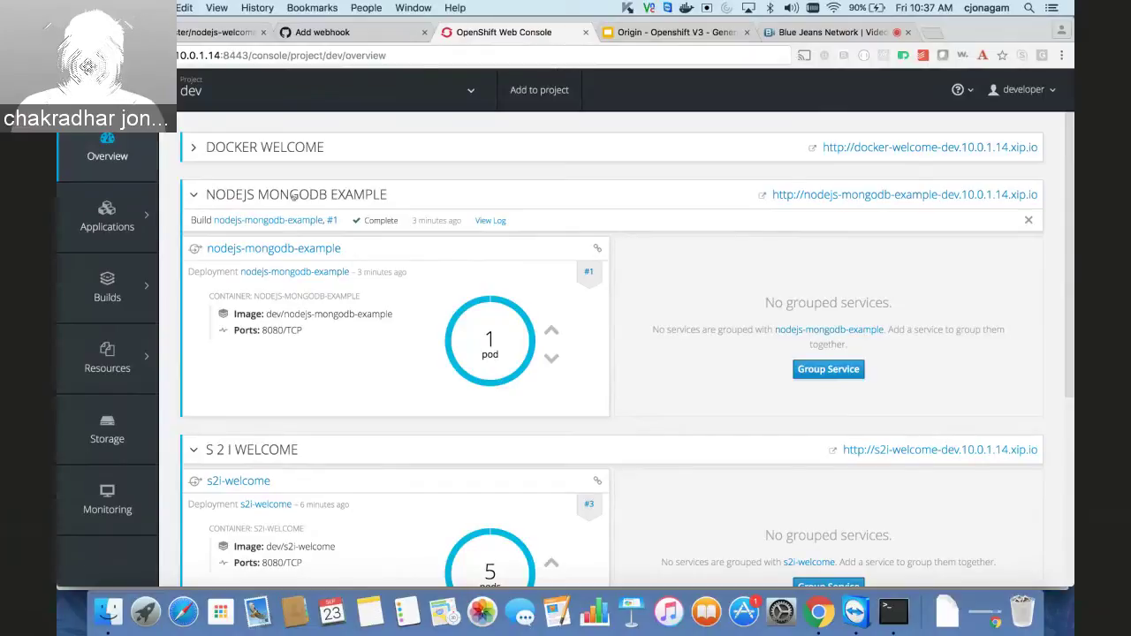
- Group the mongodb service with nodejs-mongodb-example
{"action": "scroll", "coordinate": [659, 431], "scroll_direction": "down", "scroll_amount": 1}
{"action": "scroll", "coordinate": [658, 431], "scroll_direction": "down", "scroll_amount": 5}
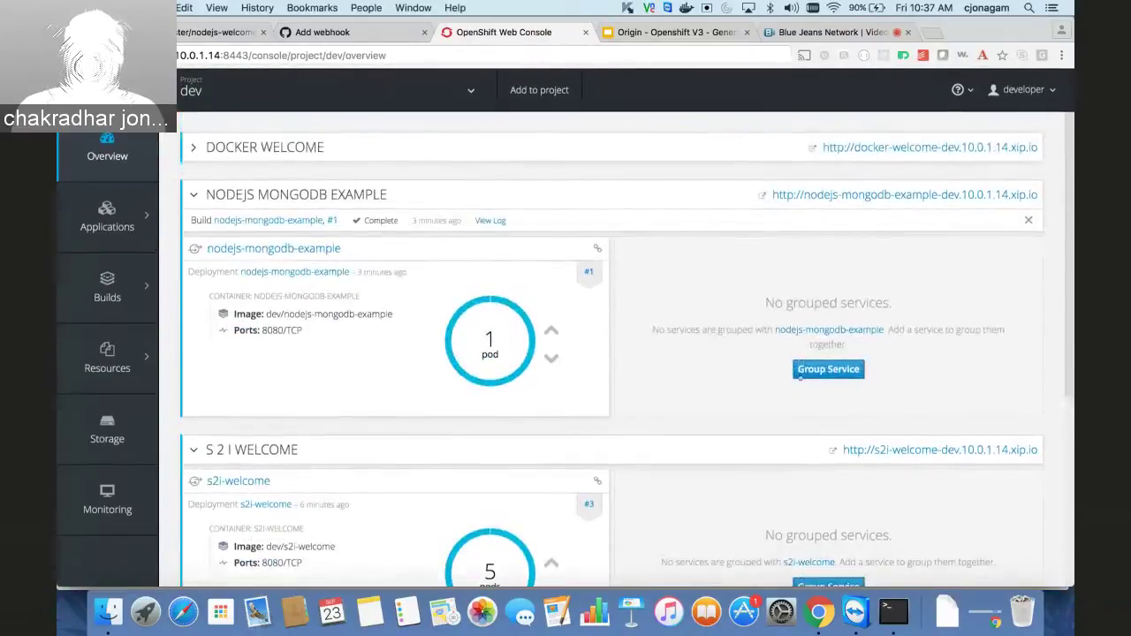
{"action": "left_click", "coordinate": [828, 369]}
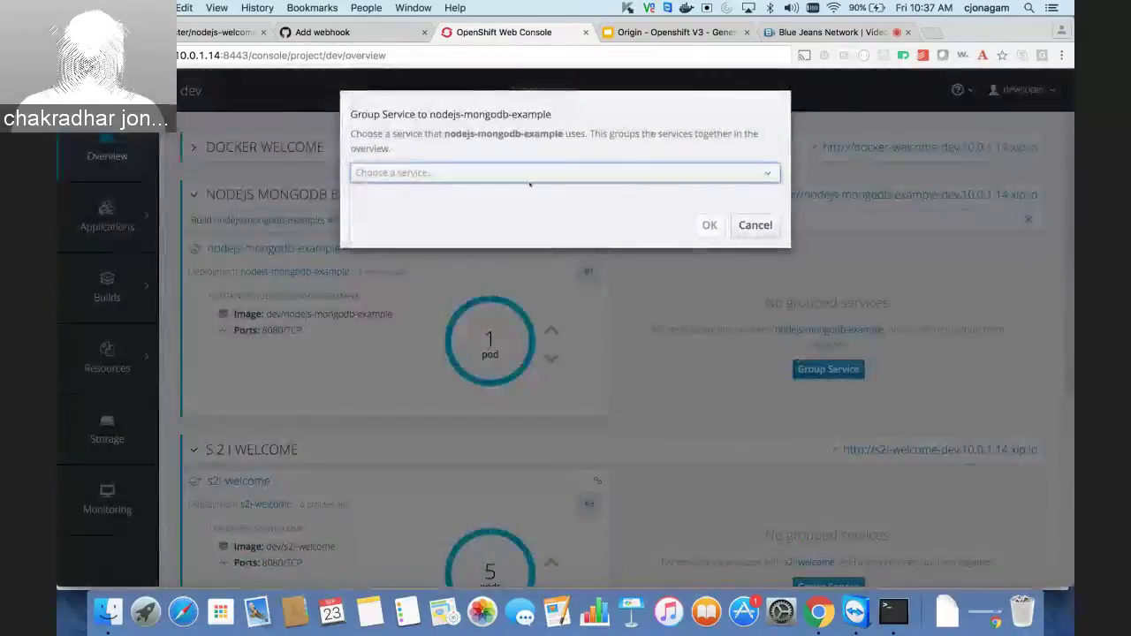
{"action": "left_click", "coordinate": [467, 173]}
{"action": "left_click", "coordinate": [447, 213]}
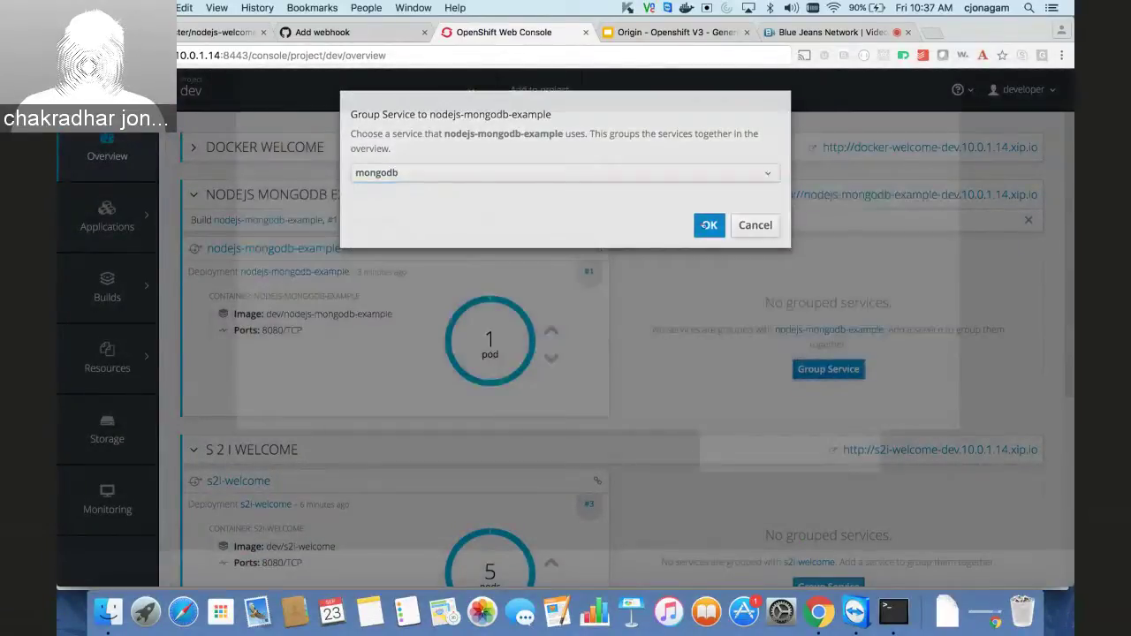
{"action": "left_click", "coordinate": [709, 224]}
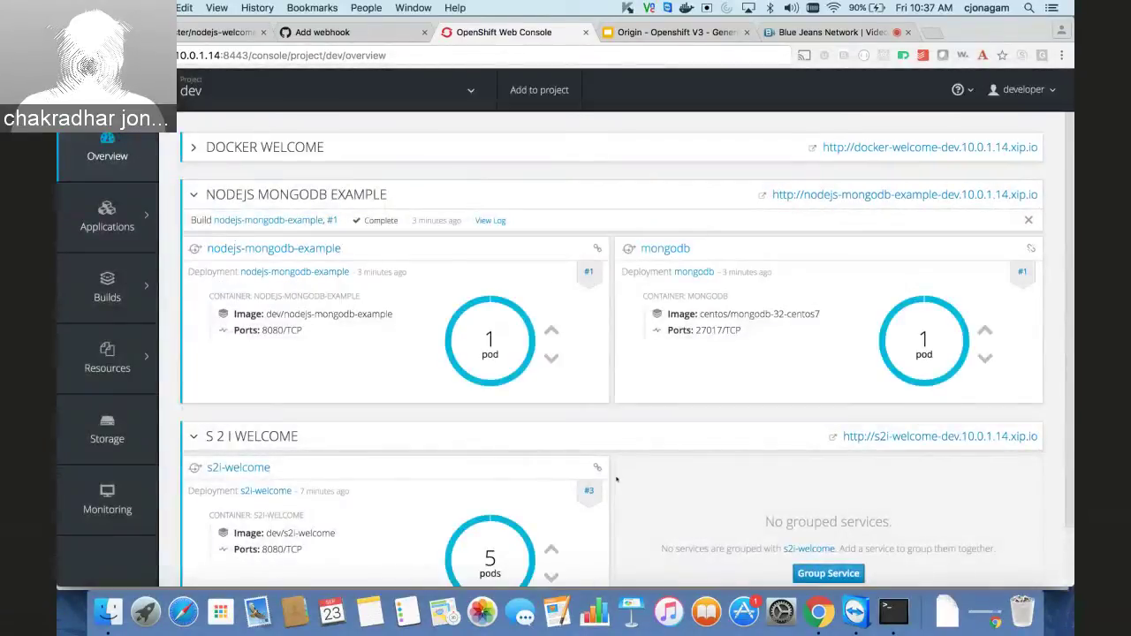
- Collapse the NODEJS MONGODB EXAMPLE section in the overview
{"action": "scroll", "coordinate": [616, 480], "scroll_direction": "down", "scroll_amount": 2}
{"action": "scroll", "coordinate": [616, 480], "scroll_direction": "up", "scroll_amount": 2}
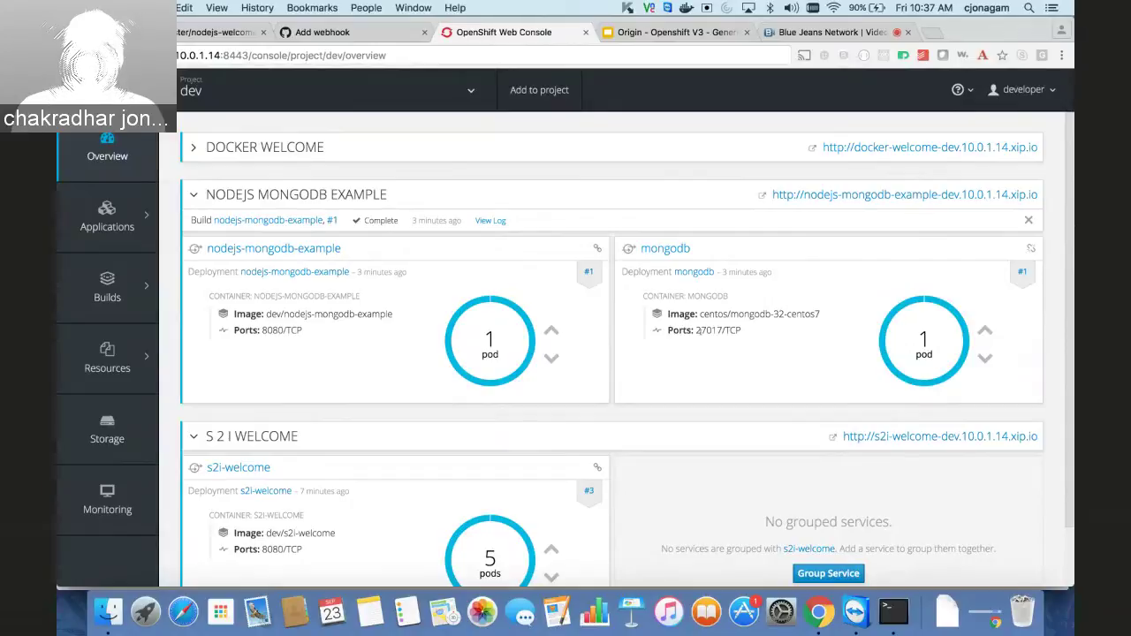
{"action": "left_click", "coordinate": [193, 193]}
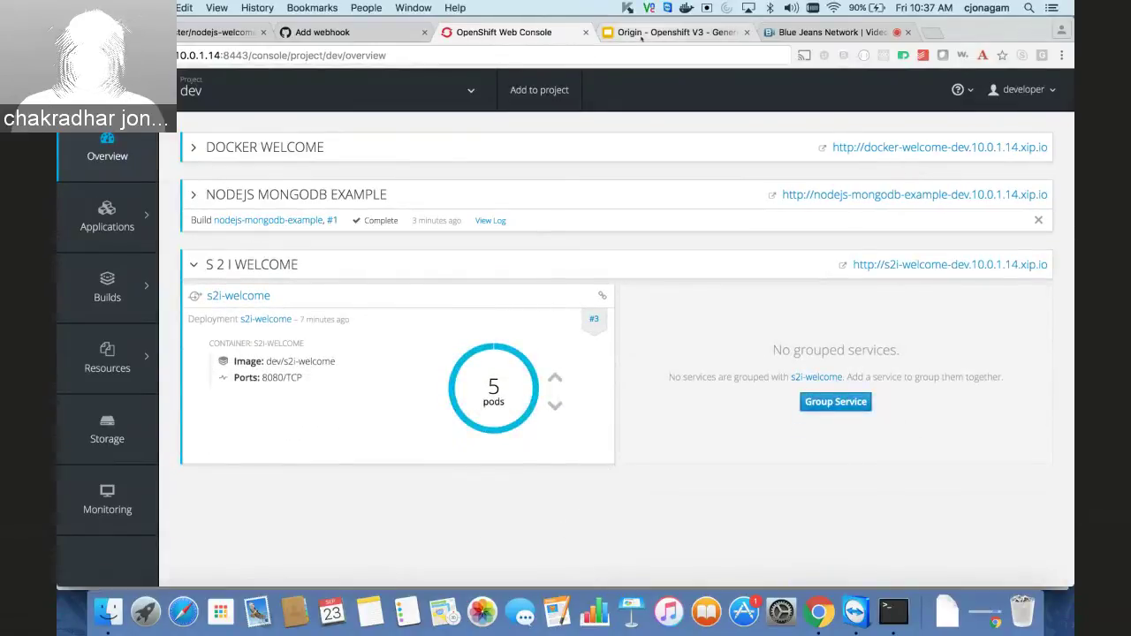
- Switch to the Blue Jeans meeting tab to read the chat conversation
{"action": "left_click", "coordinate": [833, 31]}
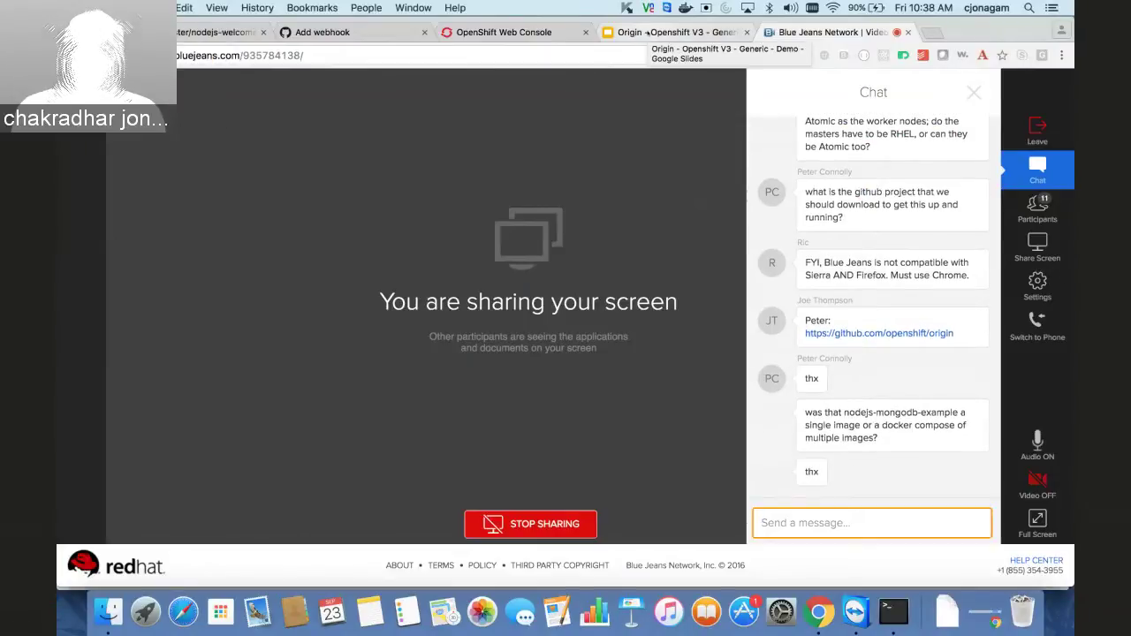
- On slide 5, Operations Activities, highlight Manual Scaling and Resource in the bullet list
{"action": "left_click", "coordinate": [634, 32]}
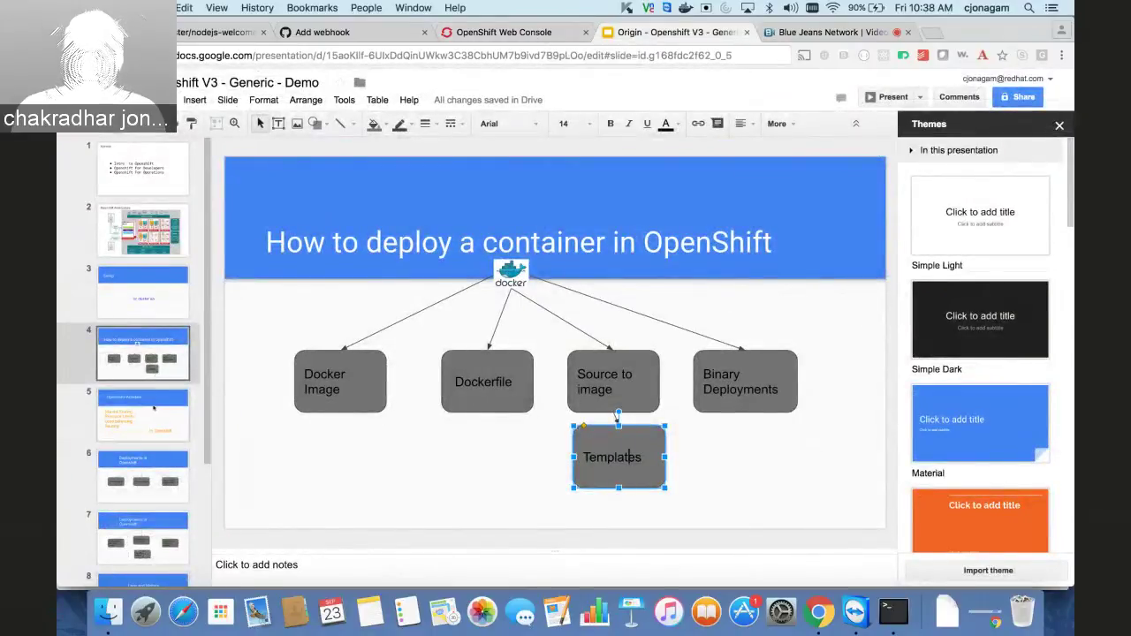
{"action": "left_click", "coordinate": [151, 408]}
{"action": "left_click", "coordinate": [381, 320]}
{"action": "double_click", "coordinate": [380, 320]}
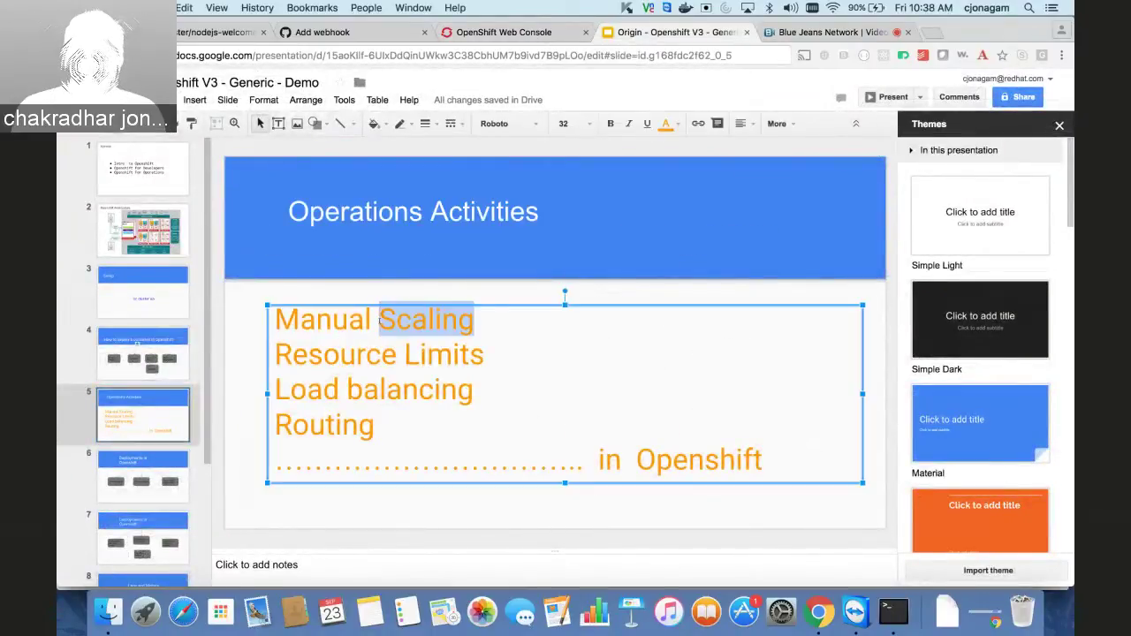
{"action": "left_click", "coordinate": [381, 320]}
{"action": "double_click", "coordinate": [368, 348]}
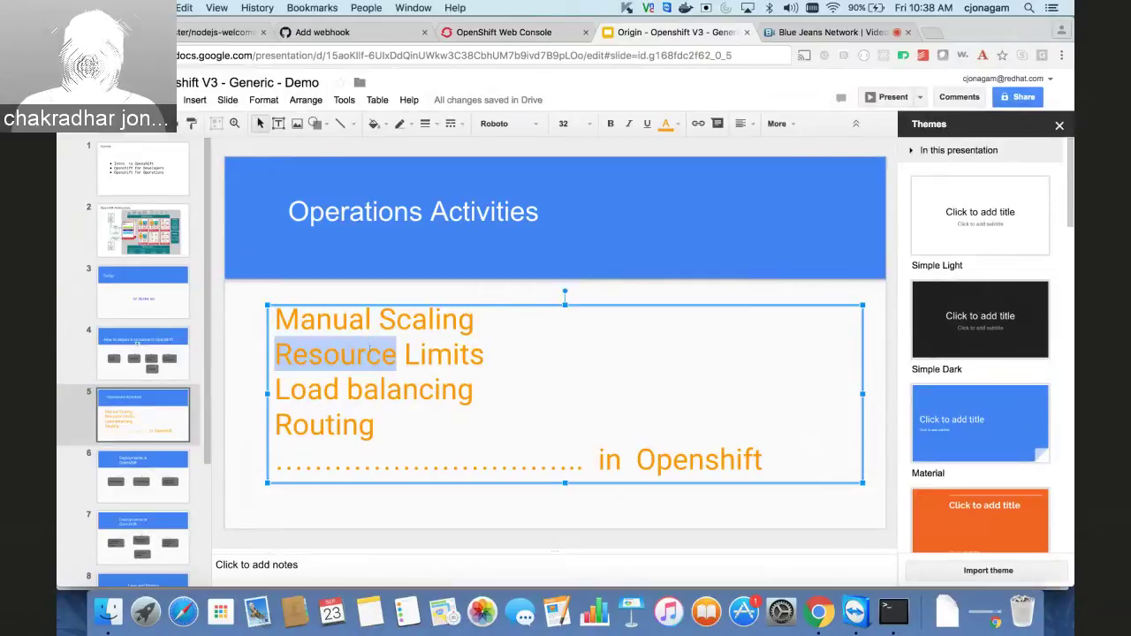
{"action": "double_click", "coordinate": [322, 319]}
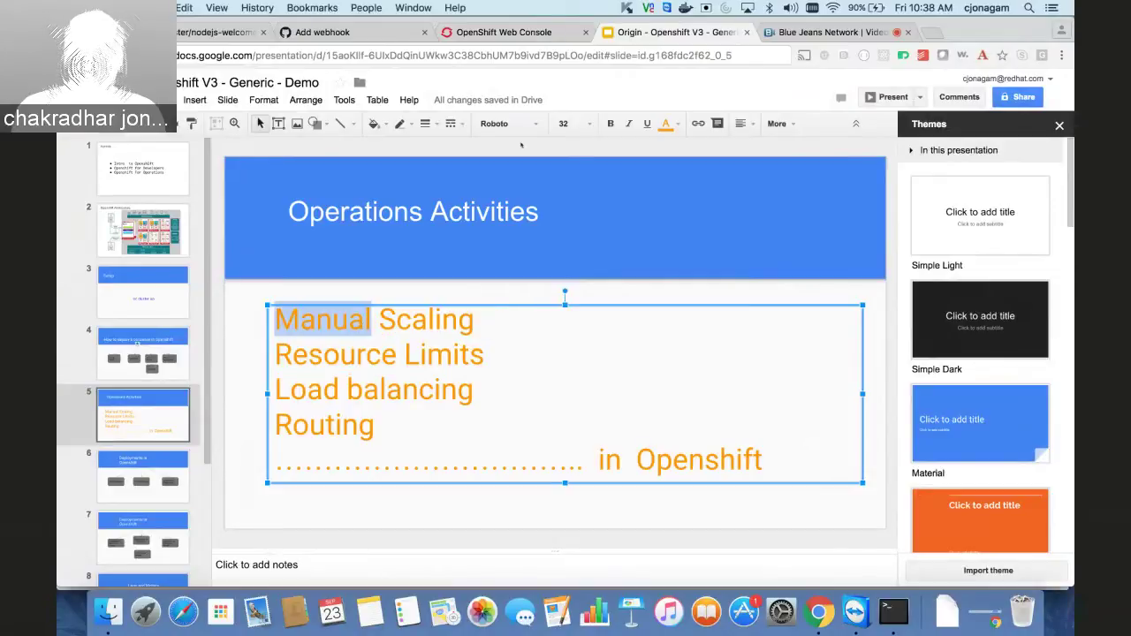
{"action": "left_click", "coordinate": [503, 32]}
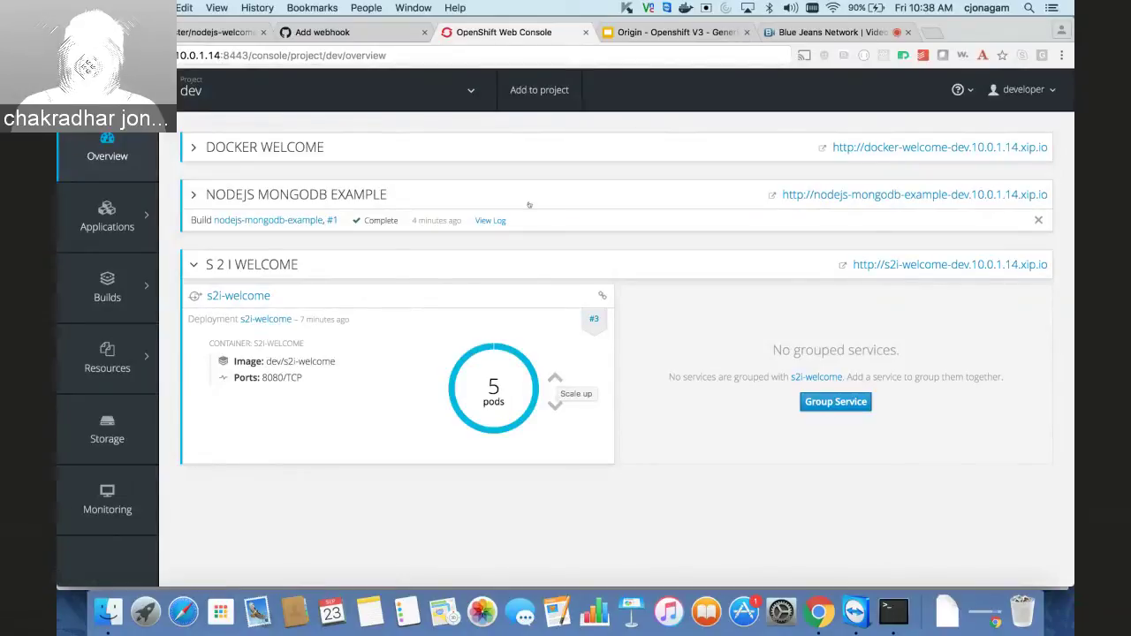
- Return to the slide to highlight the Resource Limits line, then go back to OpenShift
{"action": "left_click", "coordinate": [654, 34]}
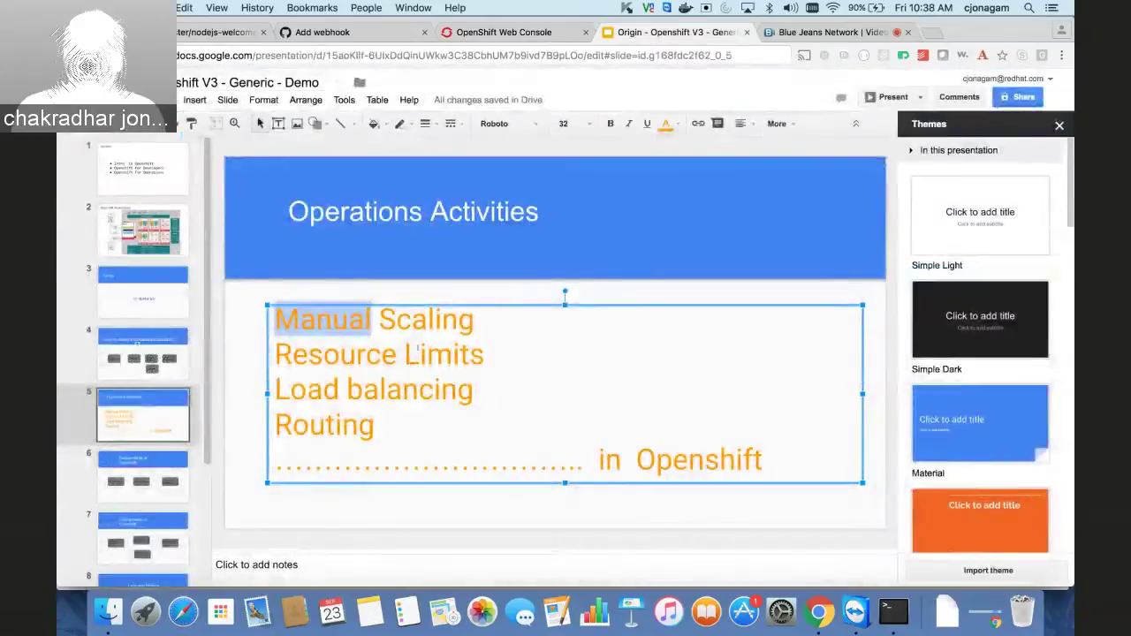
{"action": "triple_click", "coordinate": [382, 355]}
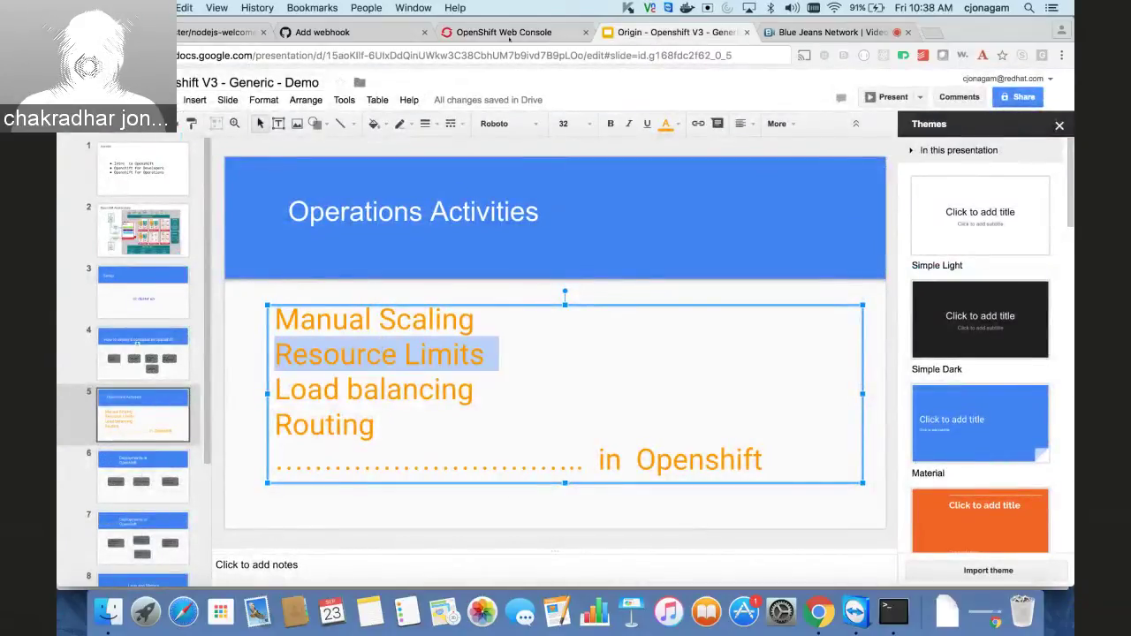
{"action": "left_click", "coordinate": [509, 35]}
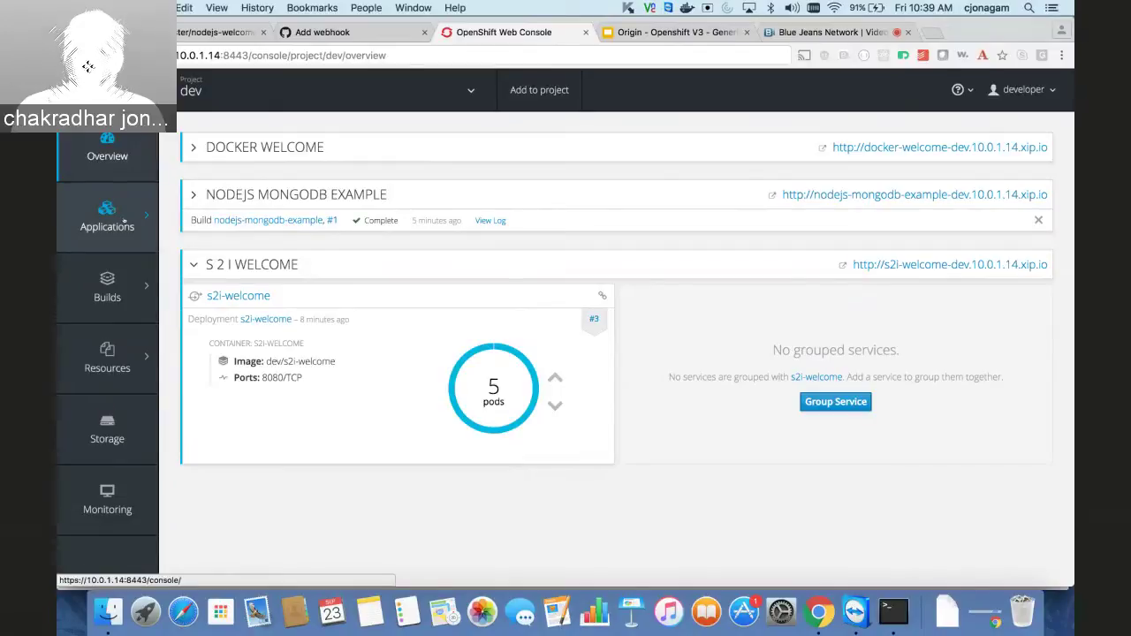
- Open the Set Resource Limits form for docker-welcome from its Actions menu in Deployments
{"action": "mouse_move", "coordinate": [125, 220]}
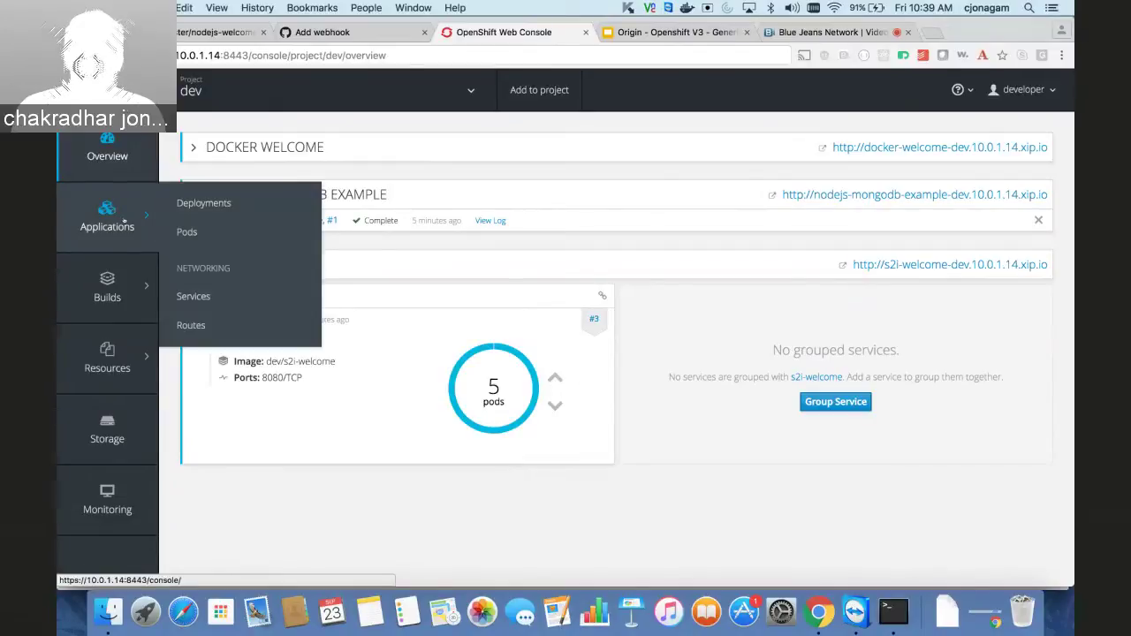
{"action": "left_click", "coordinate": [204, 203]}
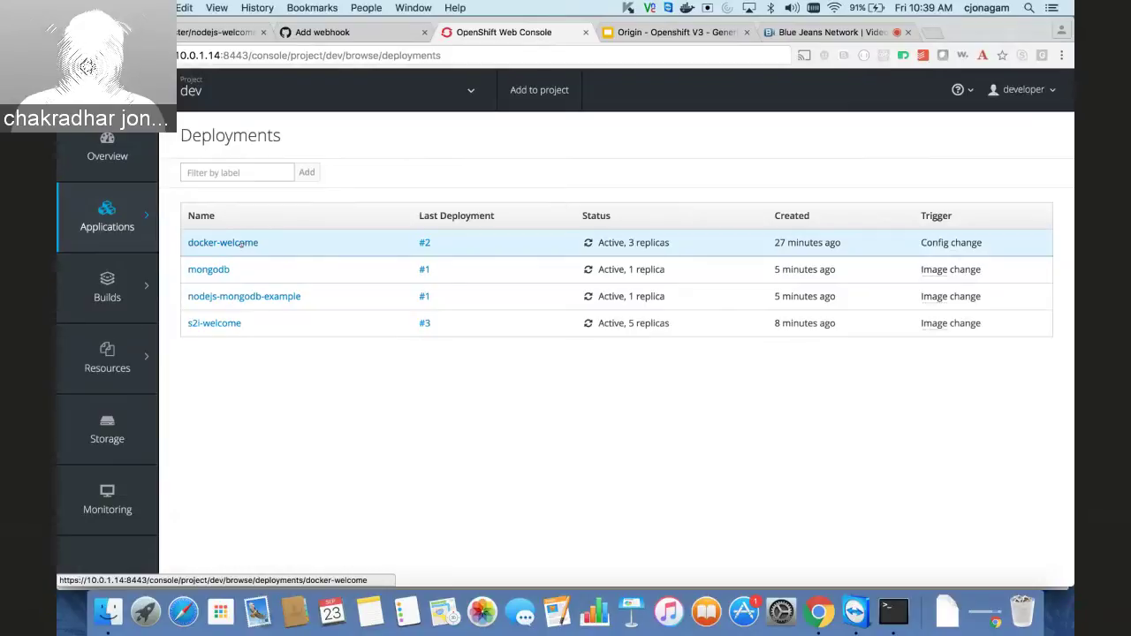
{"action": "left_click", "coordinate": [241, 244]}
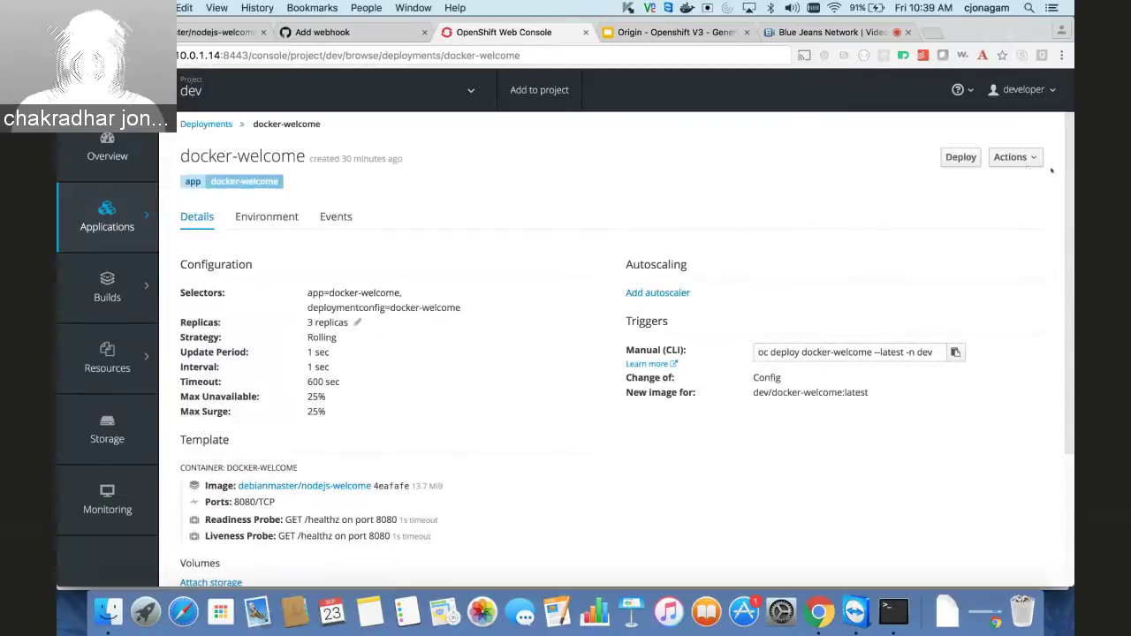
{"action": "left_click", "coordinate": [1028, 161]}
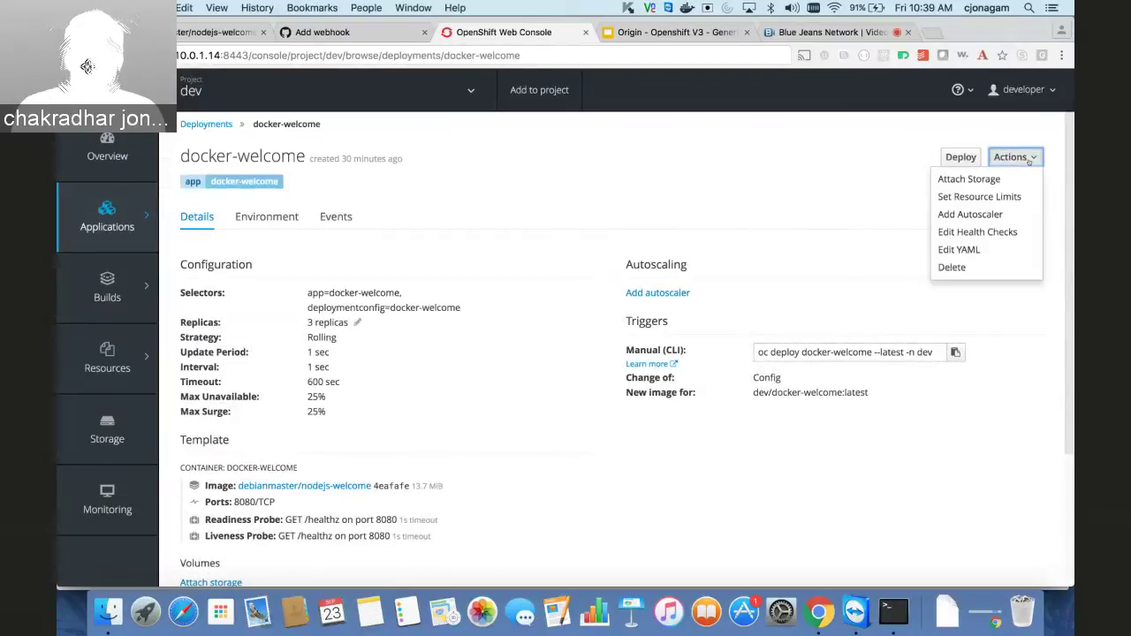
{"action": "left_click", "coordinate": [997, 196]}
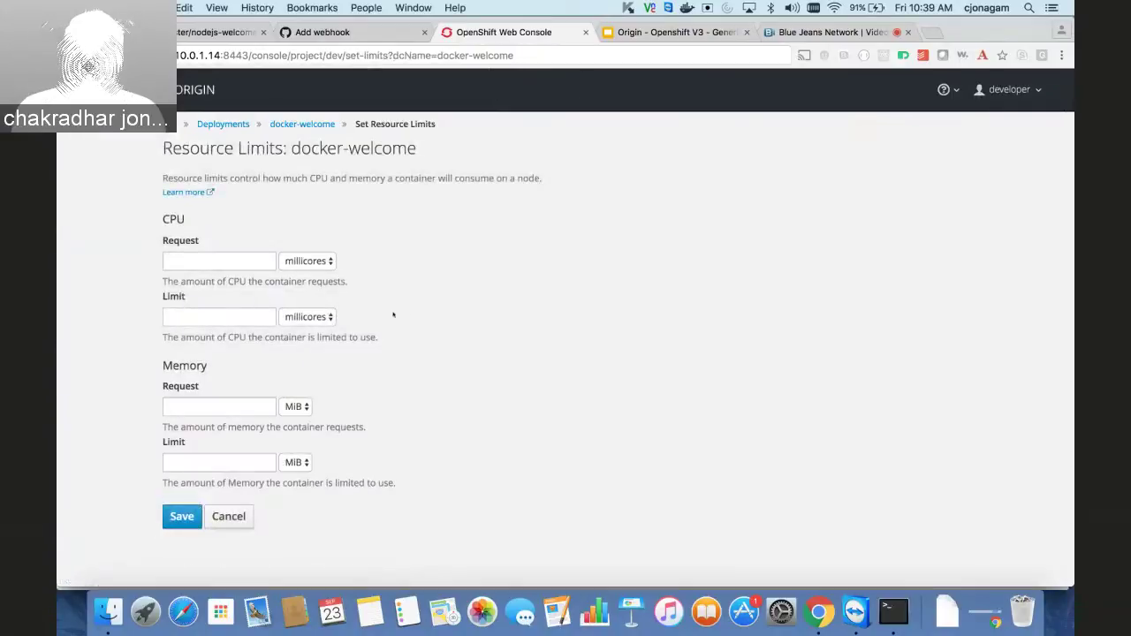
- Set CPU request and limit to 10 millicores, memory request 50 MiB, limit 60 MiB, and save
{"action": "left_click", "coordinate": [233, 264]}
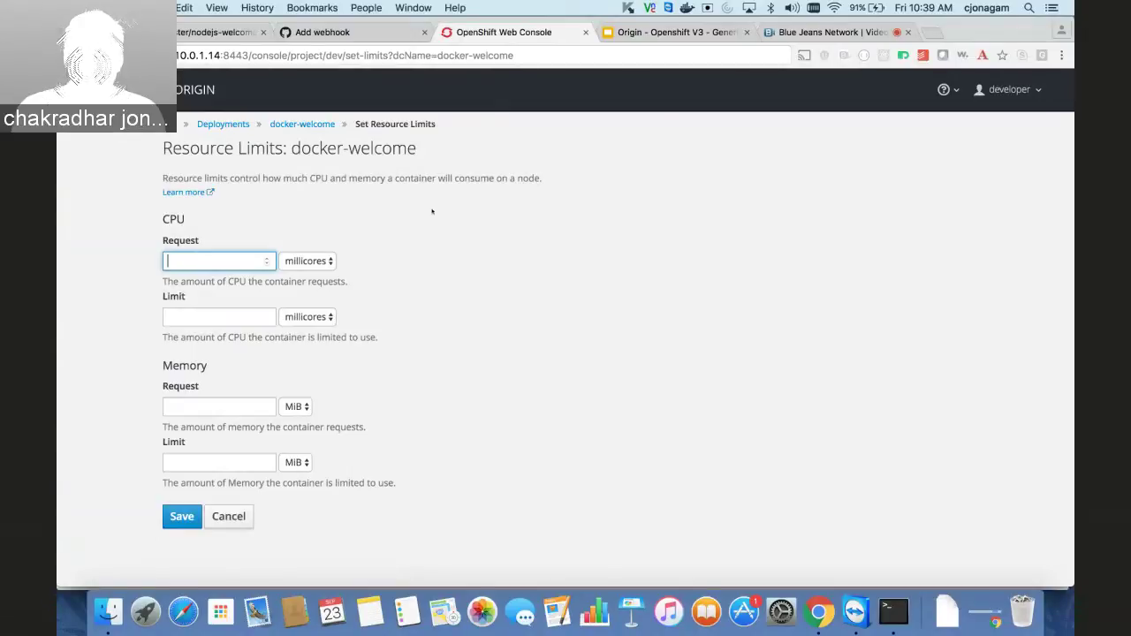
{"action": "type", "text": "10"}
{"action": "key", "text": "Tab"}
{"action": "key", "text": "Tab"}
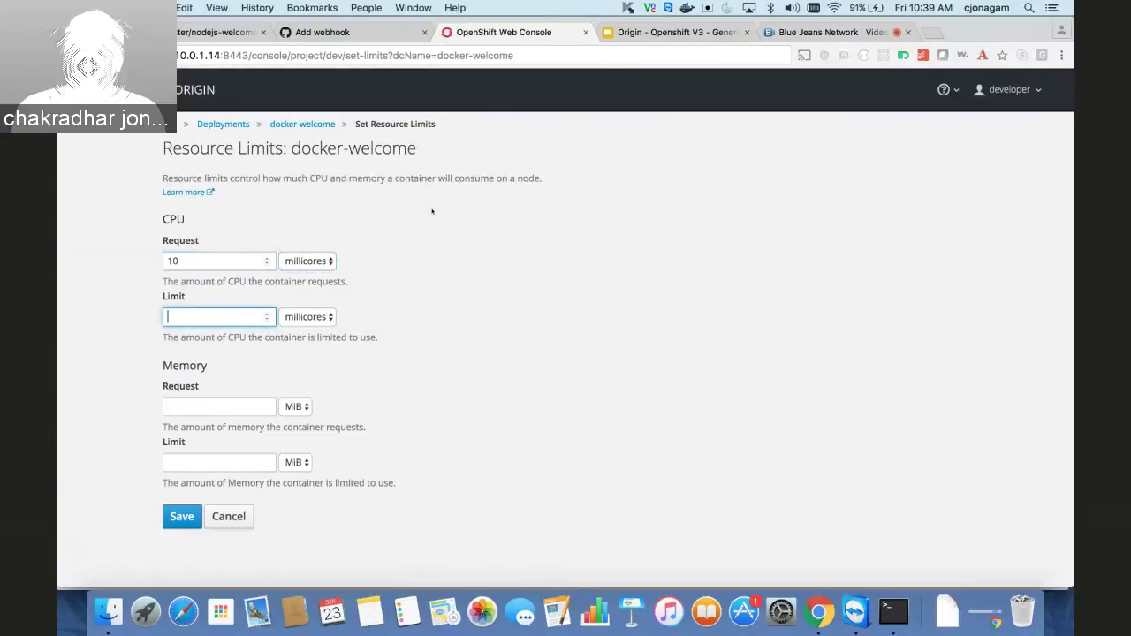
{"action": "type", "text": "10"}
{"action": "key", "text": "Tab"}
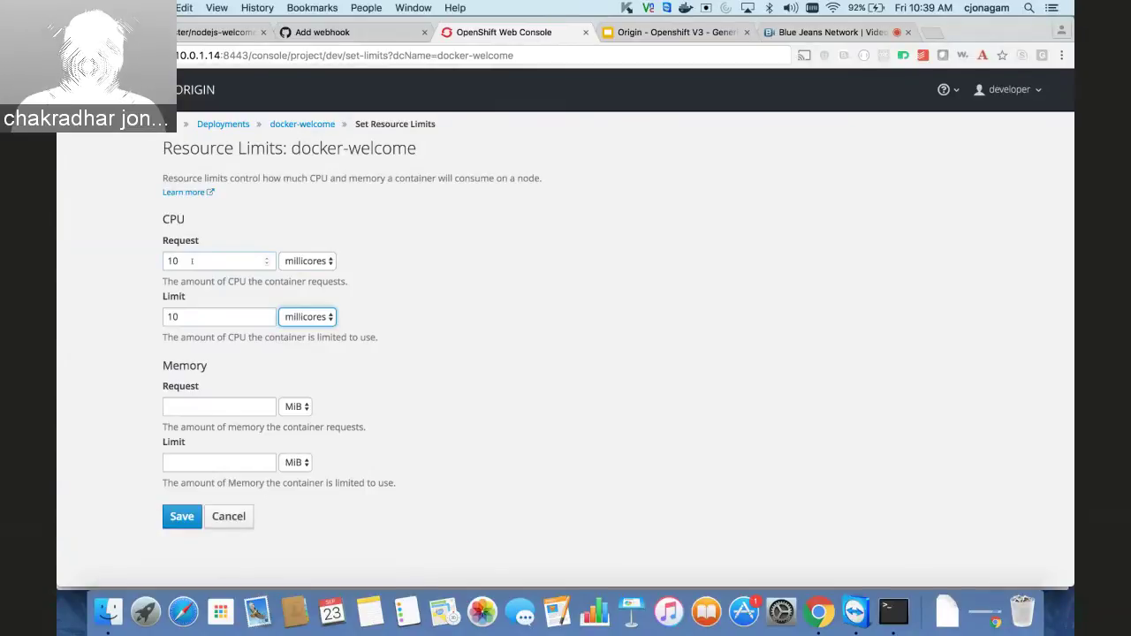
{"action": "left_click", "coordinate": [190, 405]}
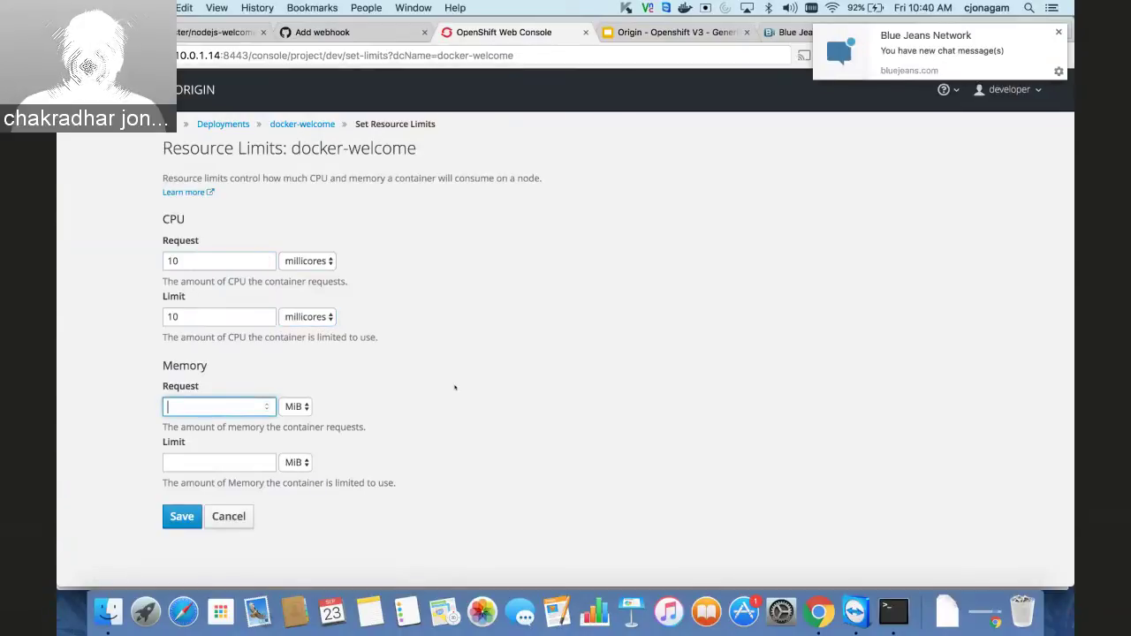
{"action": "type", "text": "50"}
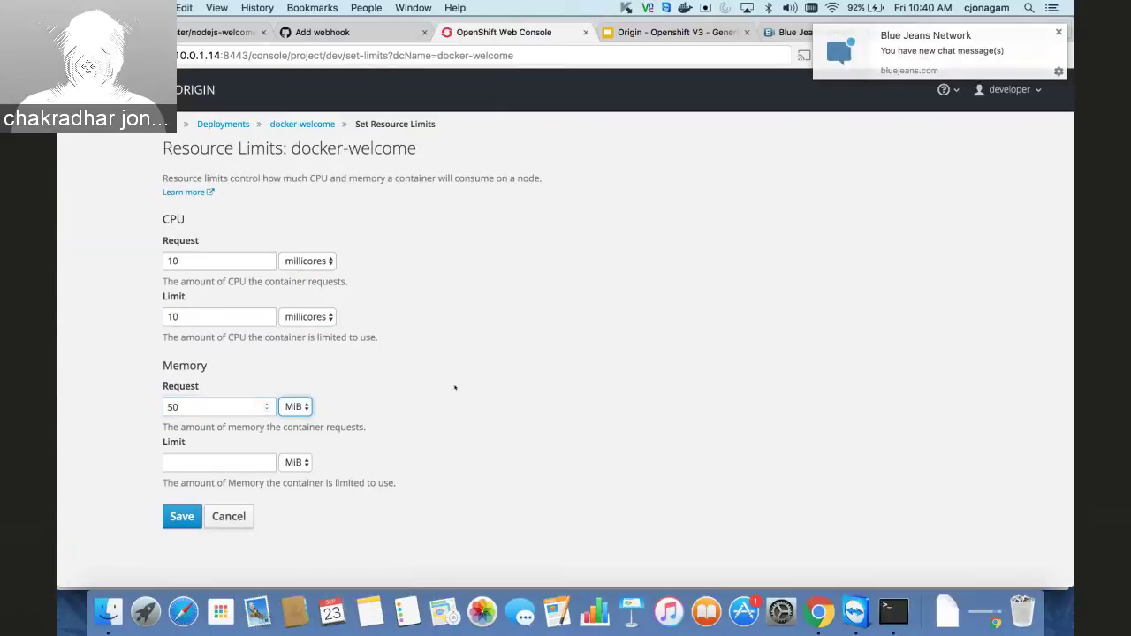
{"action": "key", "text": "Tab"}
{"action": "type", "text": "6"}
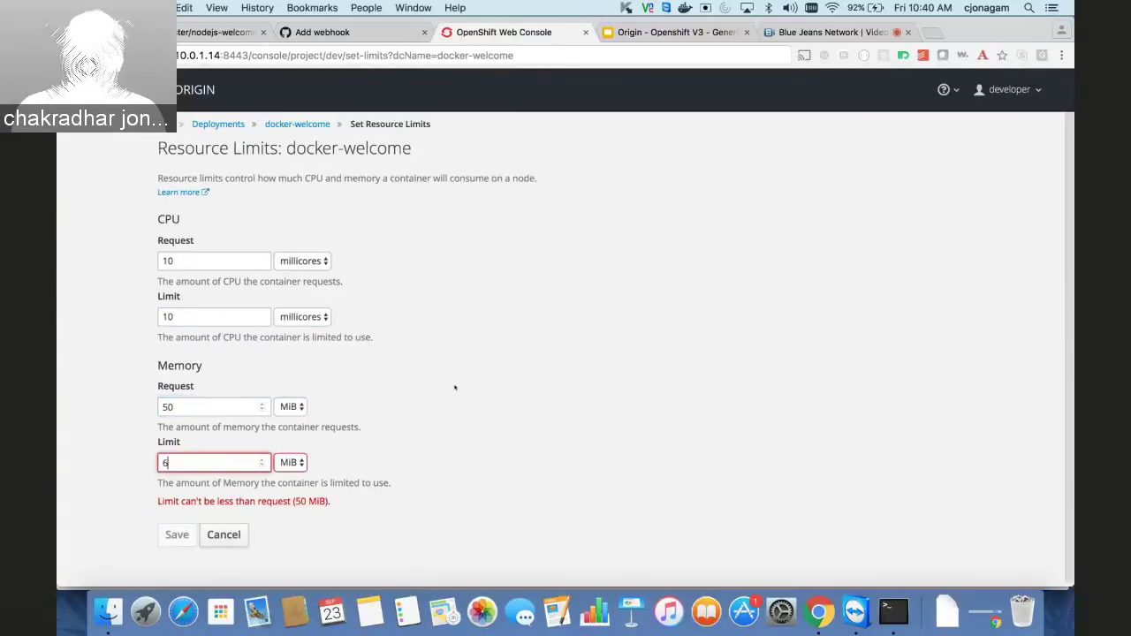
{"action": "type", "text": "0"}
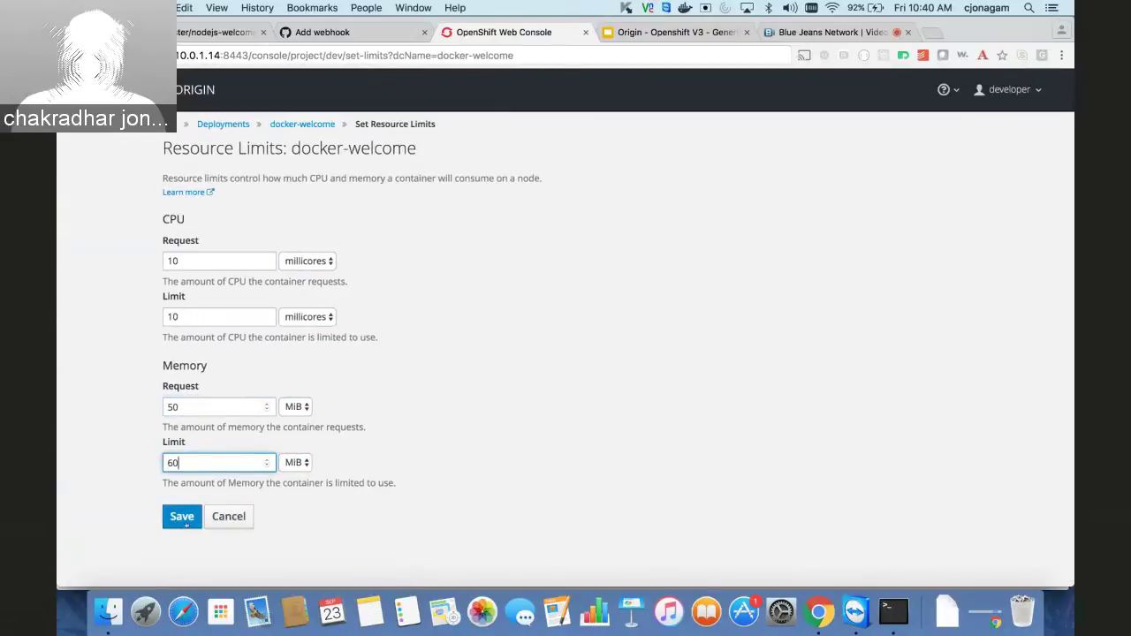
{"action": "left_click", "coordinate": [183, 518]}
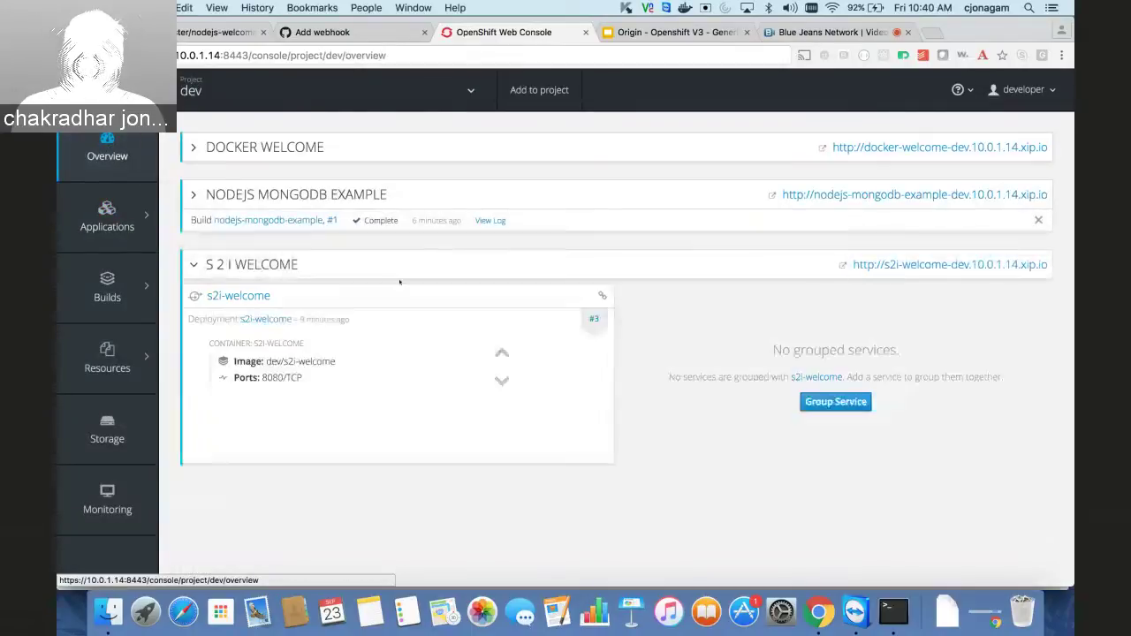
- Expand DOCKER WELCOME on Overview to watch its pods roll out, then read the Blue Jeans chat
{"action": "left_click", "coordinate": [265, 147]}
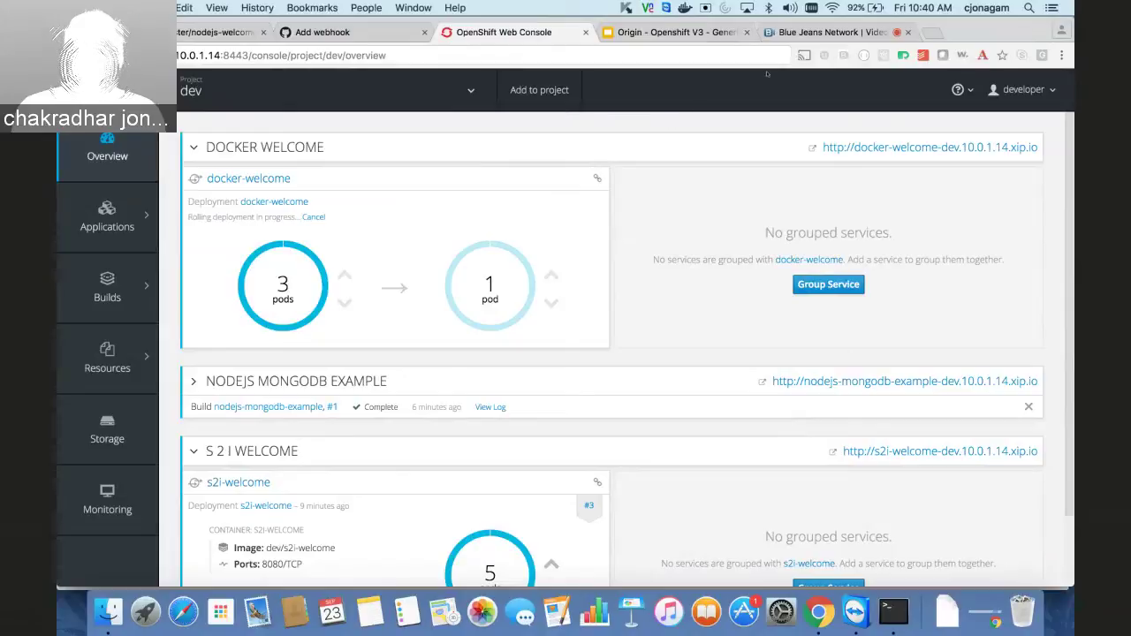
{"action": "left_click", "coordinate": [811, 32]}
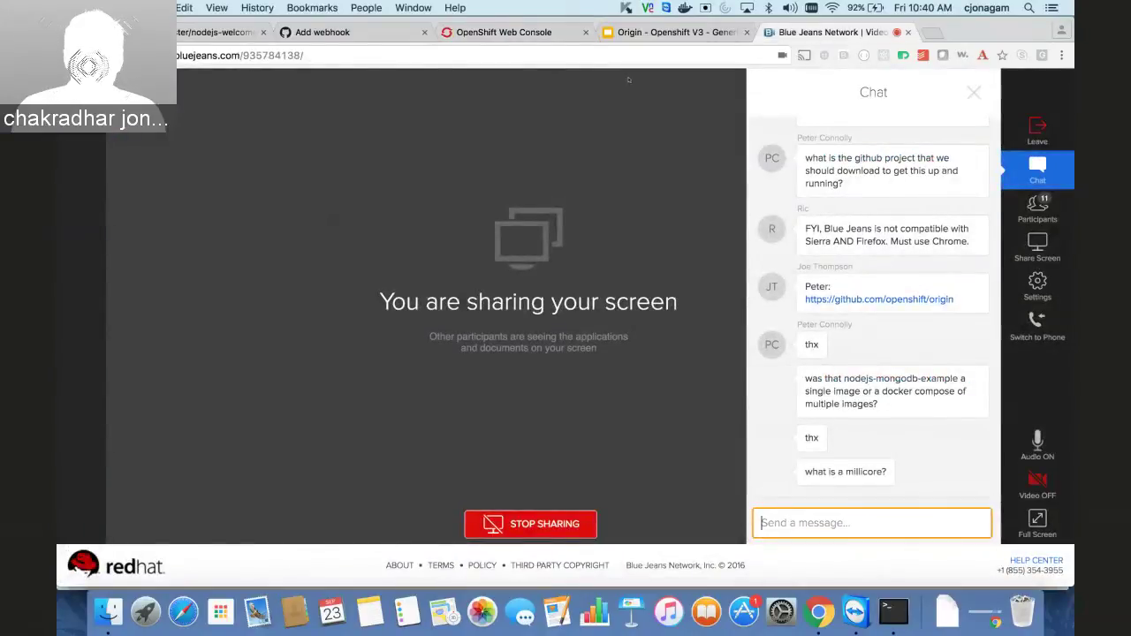
{"action": "left_click", "coordinate": [549, 32]}
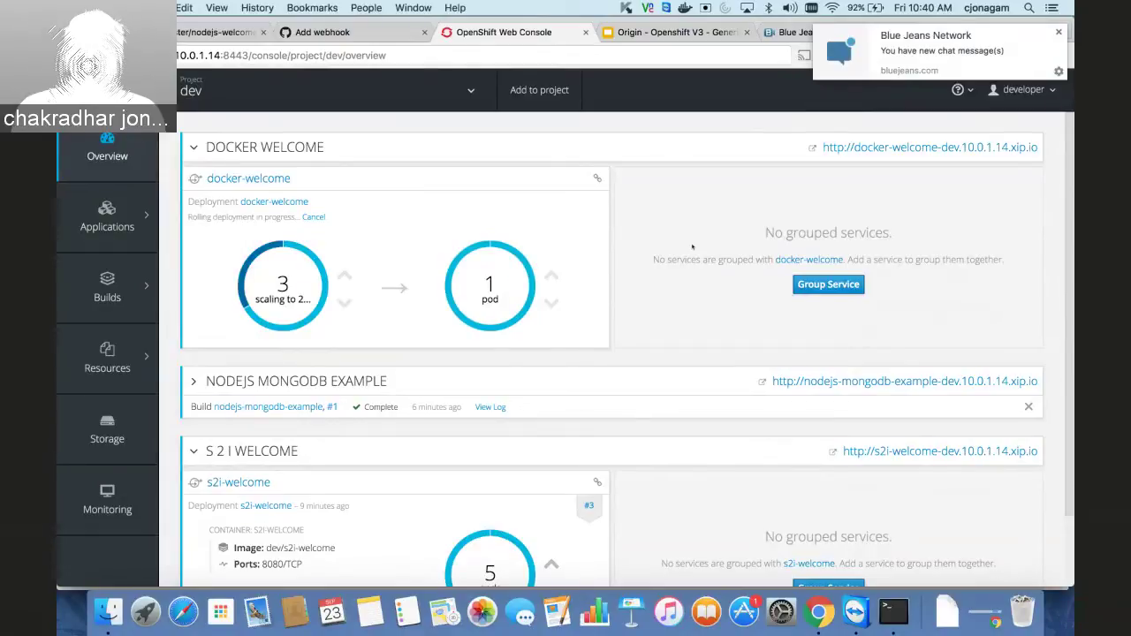
{"action": "left_click", "coordinate": [855, 33]}
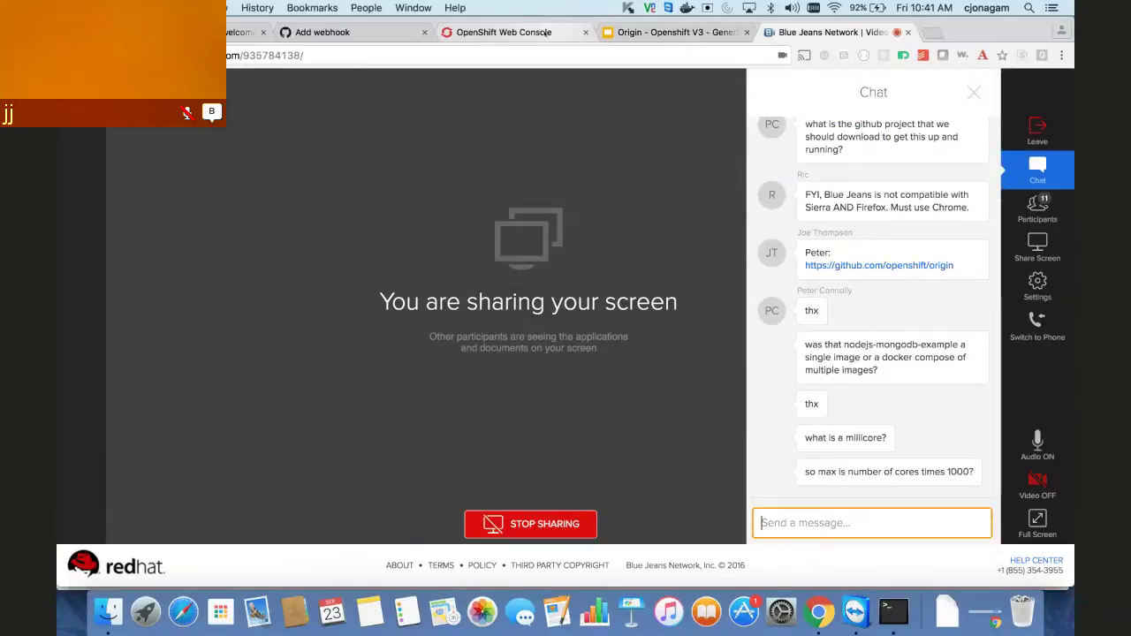
- Back in the console, dismiss the exit code 137 warning banner on the project overview
{"action": "left_click", "coordinate": [548, 33]}
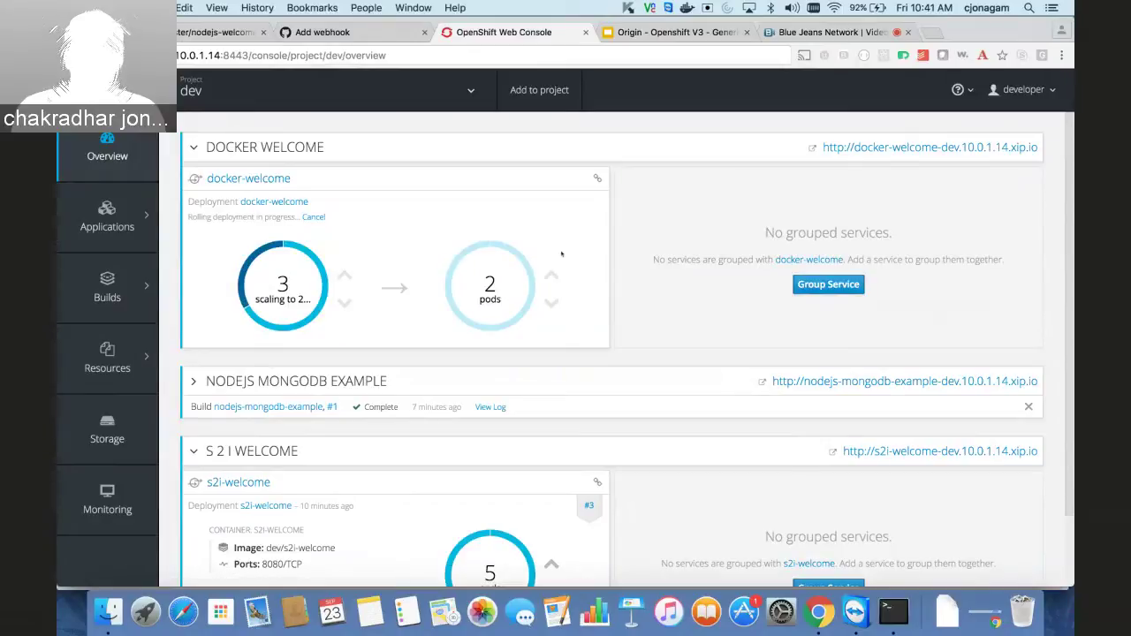
{"action": "mouse_move", "coordinate": [513, 256]}
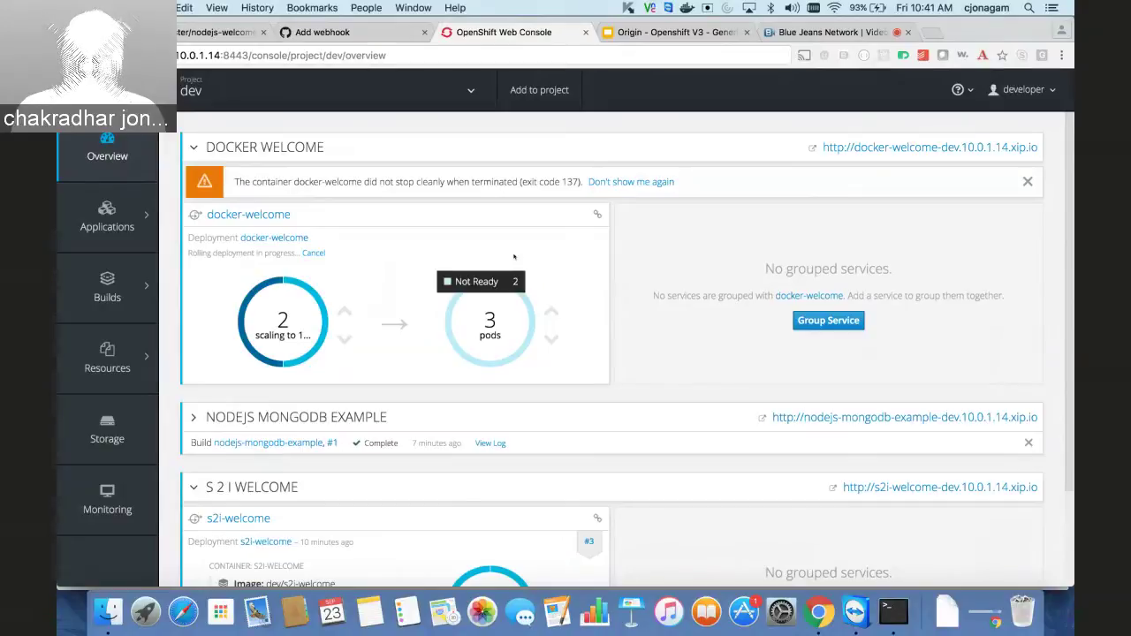
{"action": "left_click", "coordinate": [1027, 182]}
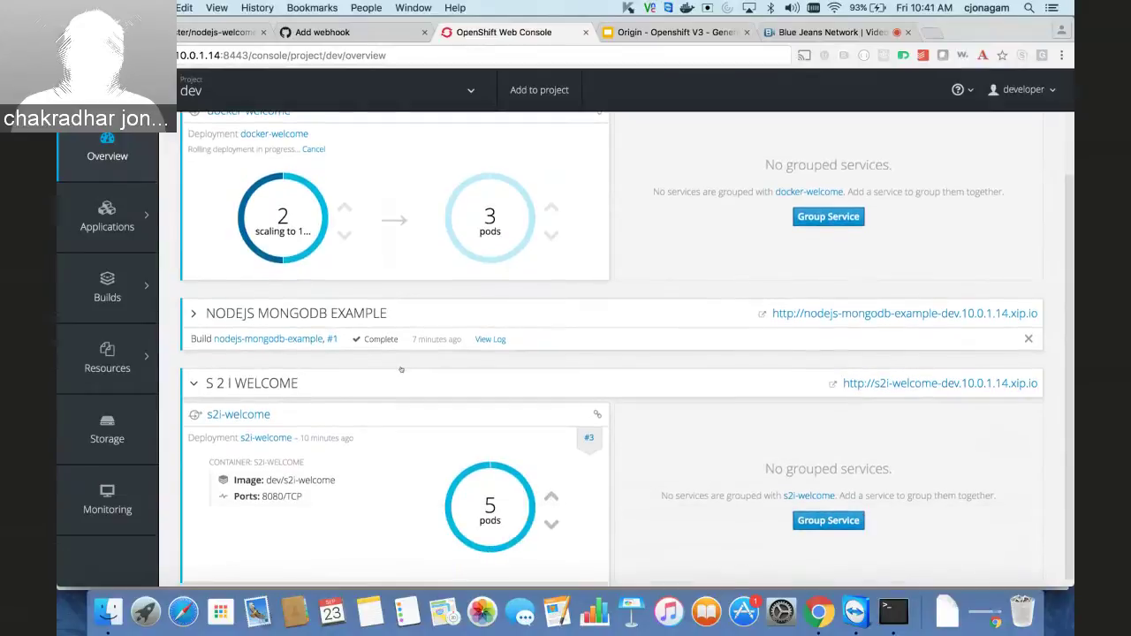
{"action": "scroll", "coordinate": [400, 370], "scroll_direction": "down", "scroll_amount": 1}
{"action": "scroll", "coordinate": [400, 369], "scroll_direction": "up", "scroll_amount": 1}
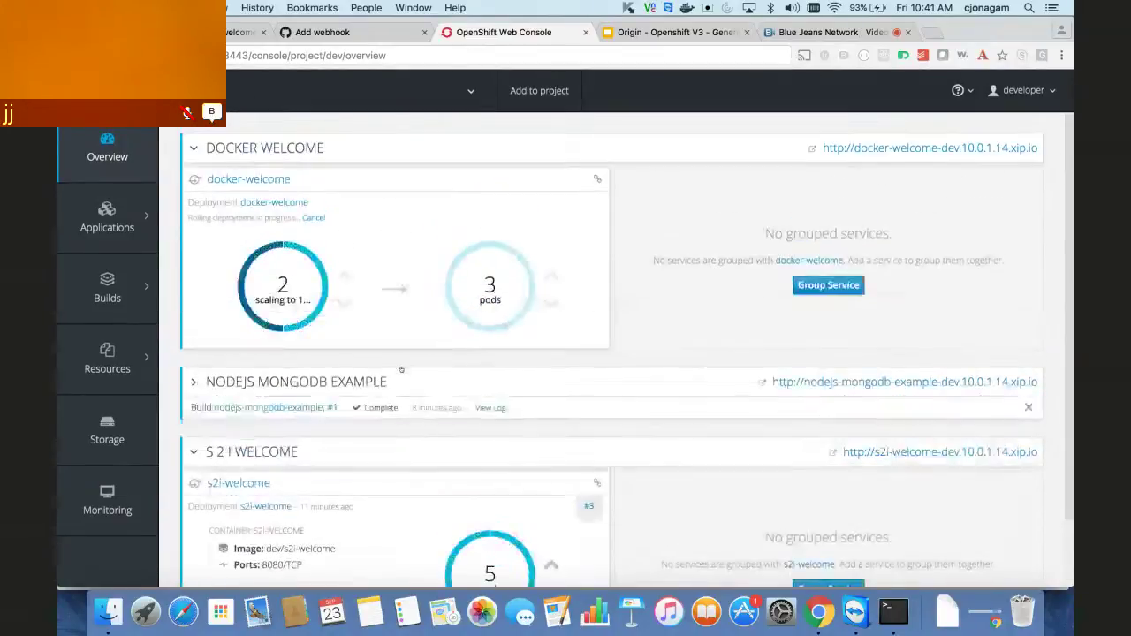
- Reopen docker-welcome's Set Resource Limits form from the Deployments list
{"action": "mouse_move", "coordinate": [122, 216]}
{"action": "left_click", "coordinate": [203, 202]}
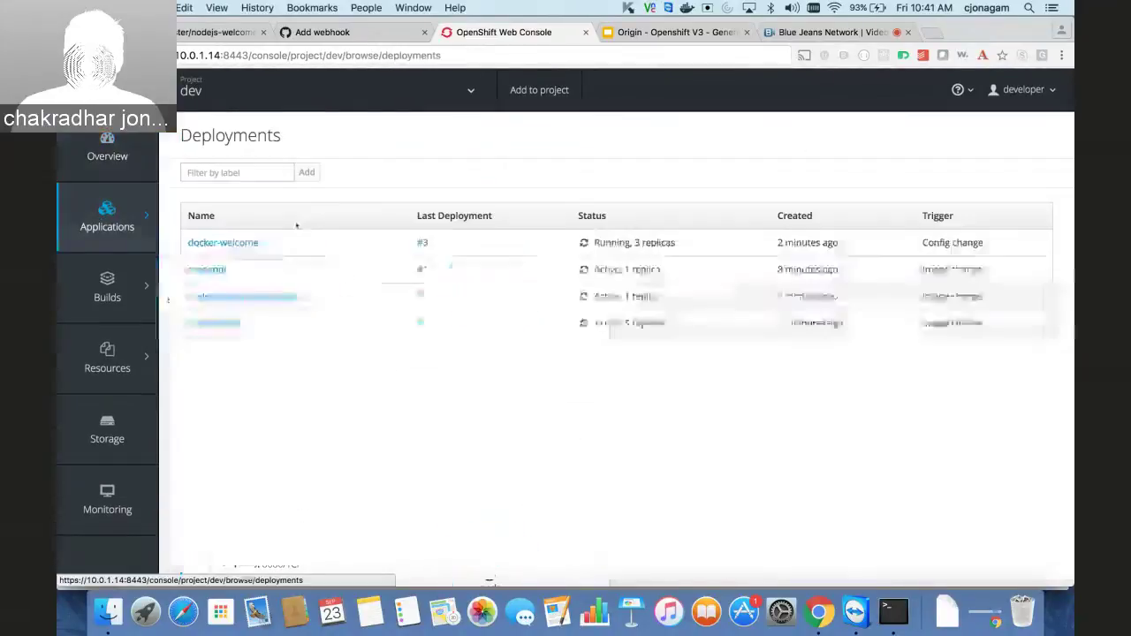
{"action": "left_click", "coordinate": [215, 243]}
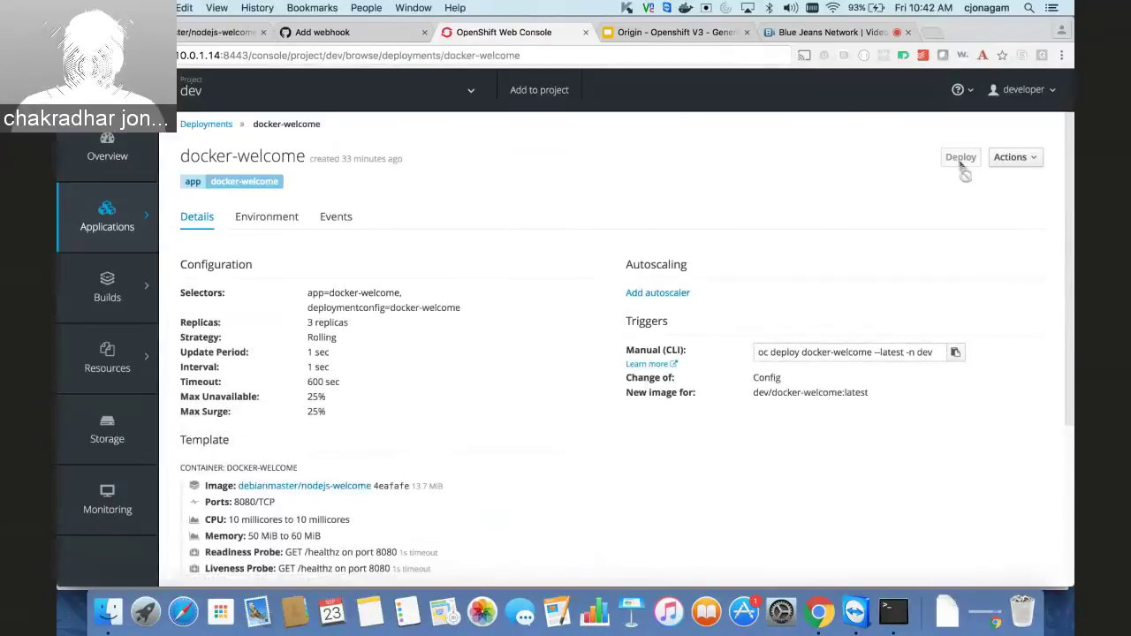
{"action": "left_click", "coordinate": [1012, 157]}
{"action": "left_click", "coordinate": [987, 197]}
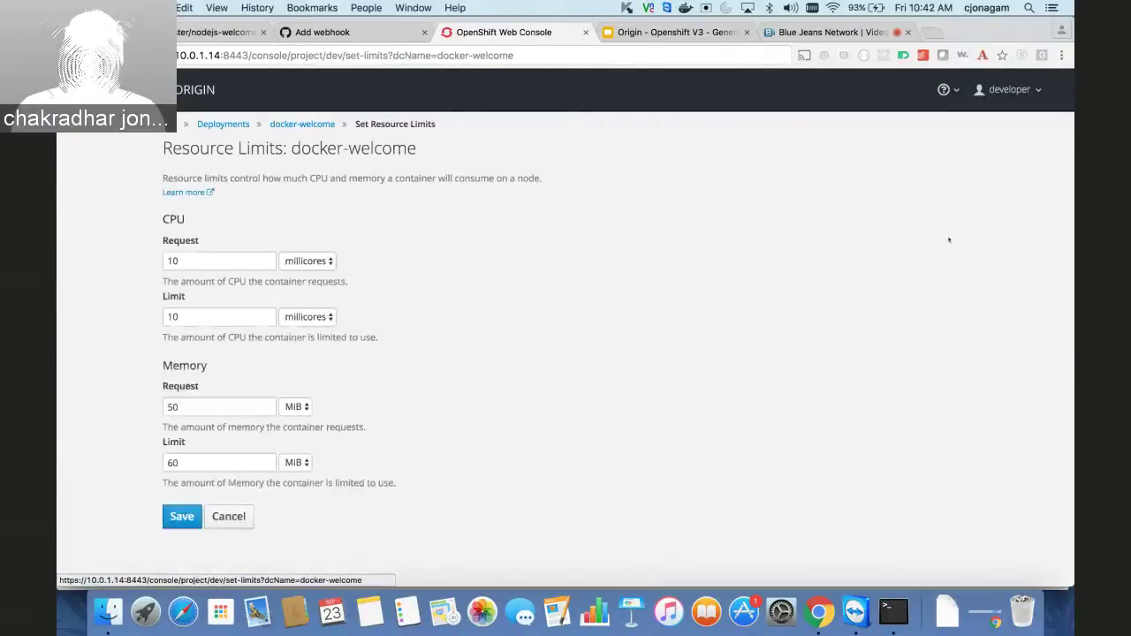
- Keep the CPU request, raise the CPU limit to 20 millicores, save, and return to Overview
{"action": "left_click", "coordinate": [214, 259]}
{"action": "left_click", "coordinate": [213, 259]}
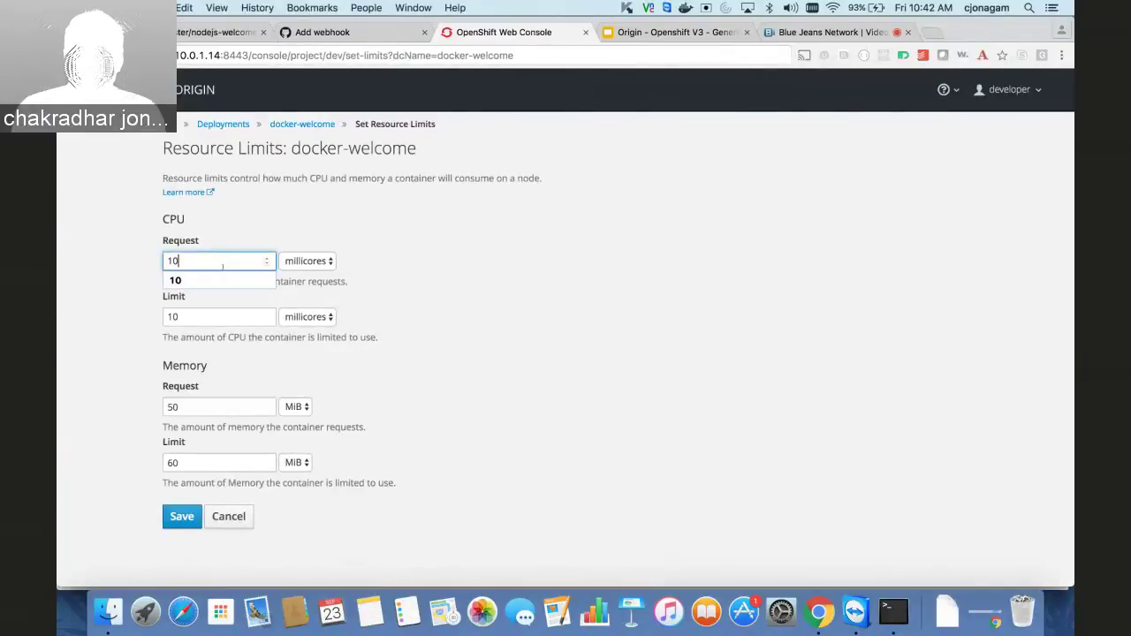
{"action": "key", "text": "Tab"}
{"action": "key", "text": "Tab"}
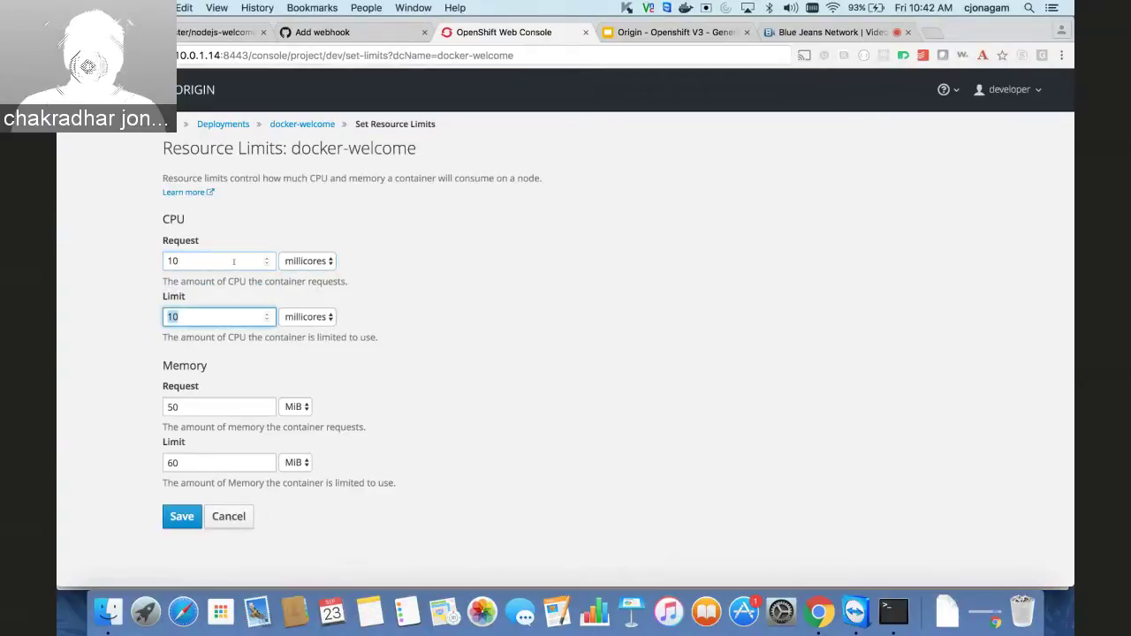
{"action": "type", "text": "20"}
{"action": "key", "text": "Tab"}
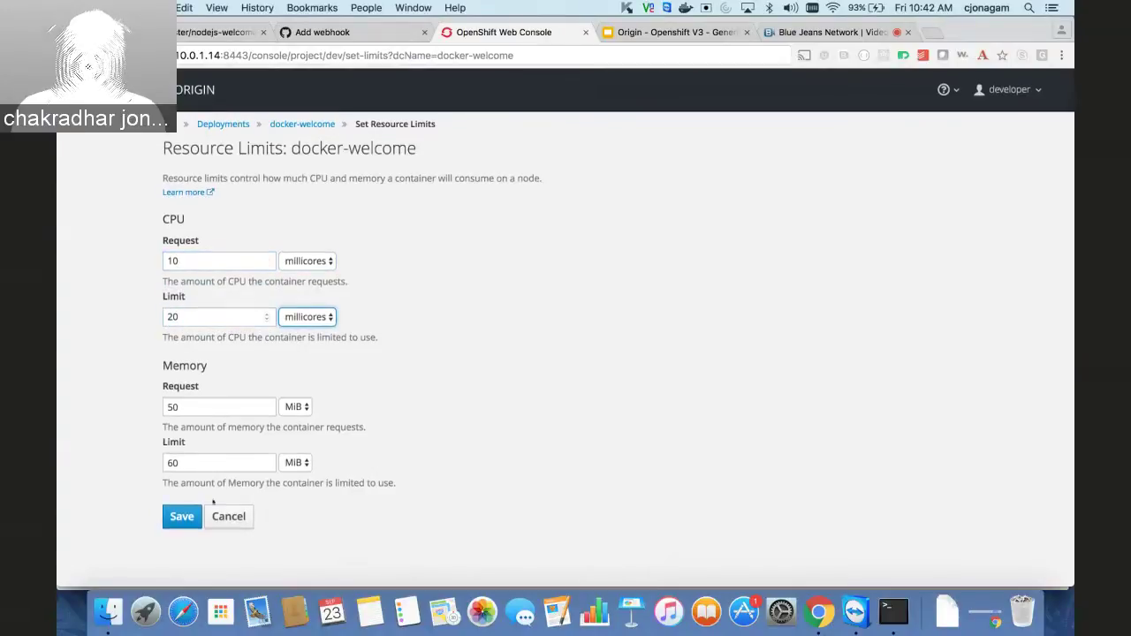
{"action": "left_click", "coordinate": [172, 524]}
{"action": "left_click", "coordinate": [107, 150]}
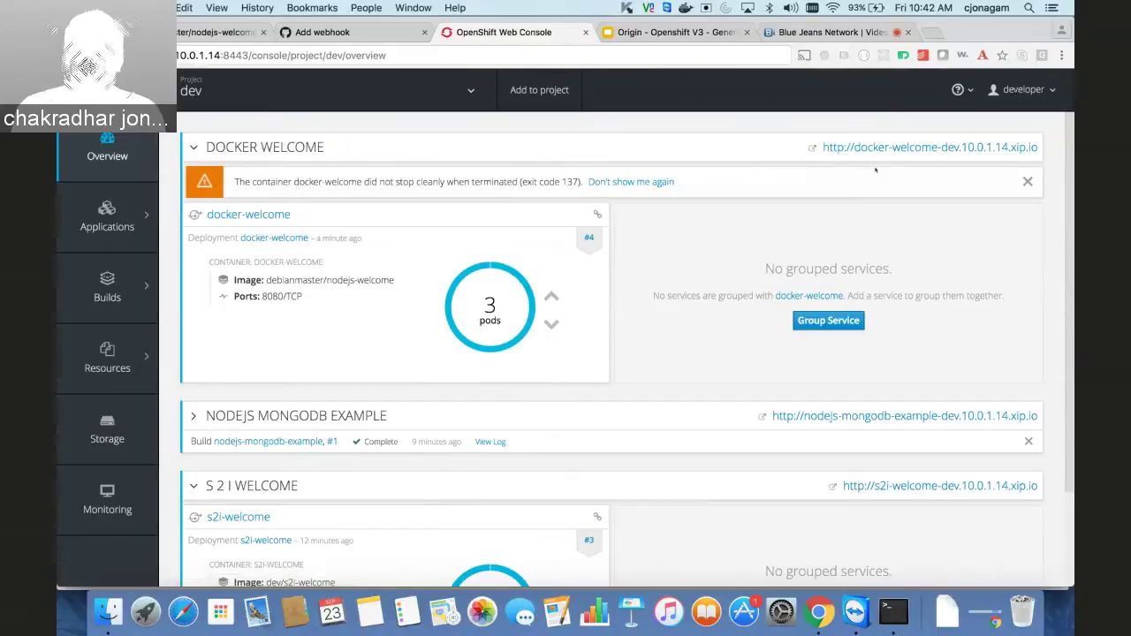
- Visit docker-welcome's public route, then permanently dismiss the exit code warning
{"action": "left_click", "coordinate": [929, 146]}
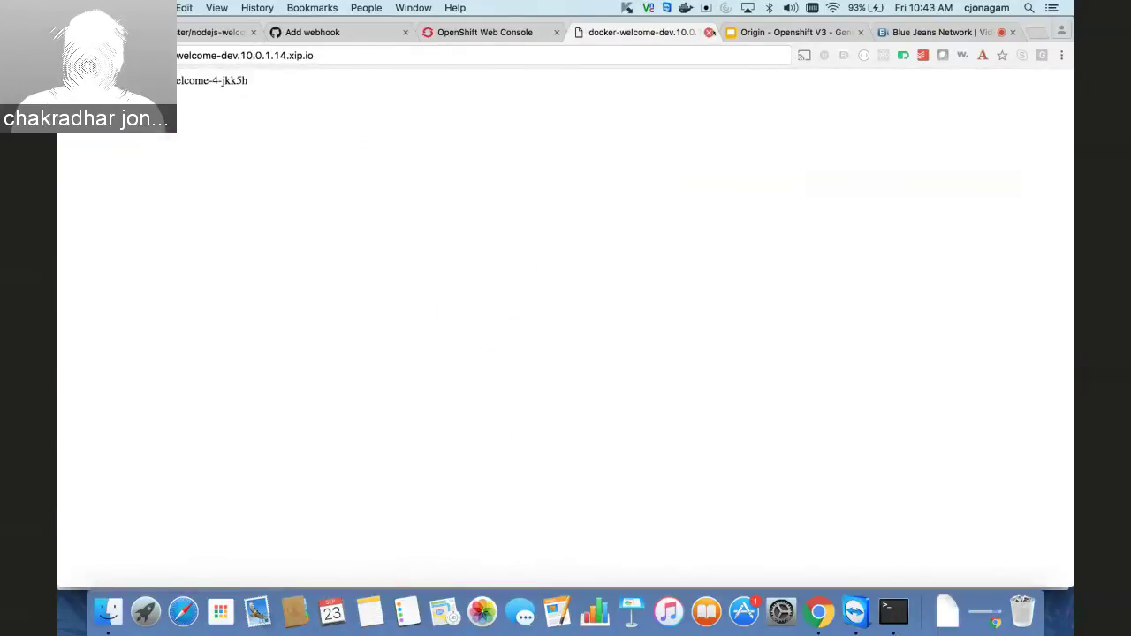
{"action": "left_click", "coordinate": [708, 32]}
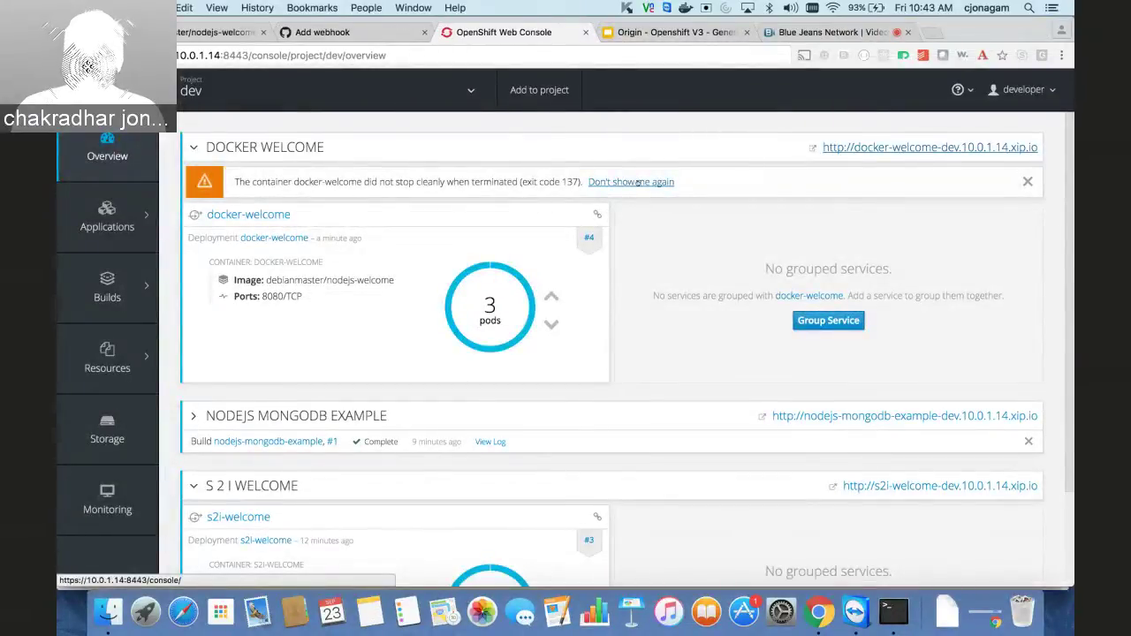
{"action": "left_click", "coordinate": [636, 181]}
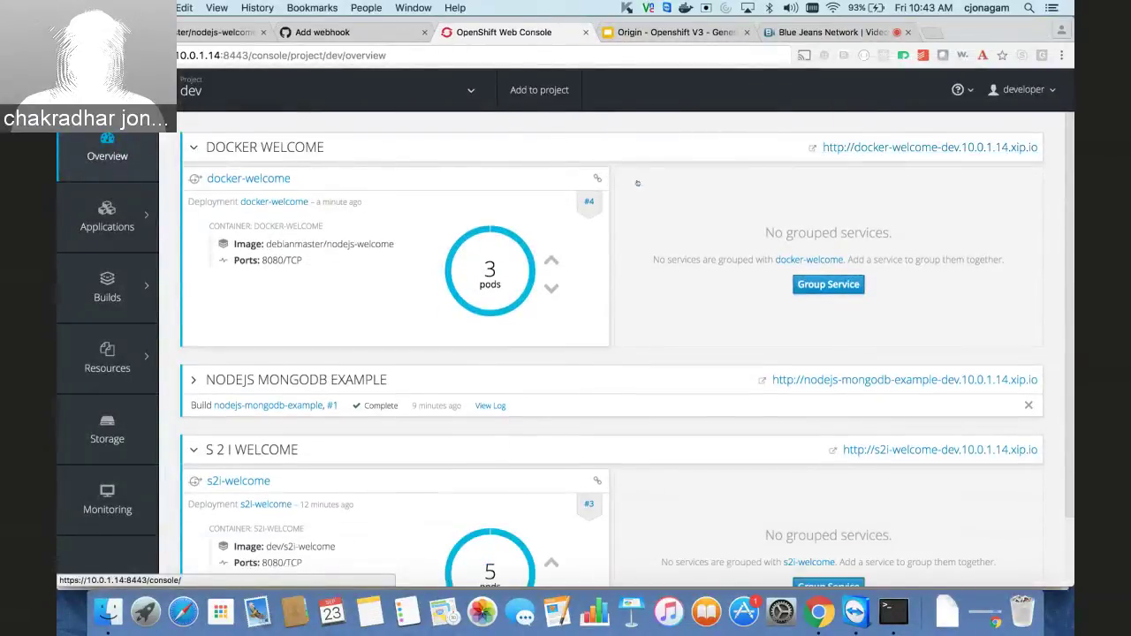
- Open pod docker-welcome-4-exvdj's metrics and chart its usage over the last day
{"action": "left_click", "coordinate": [486, 272]}
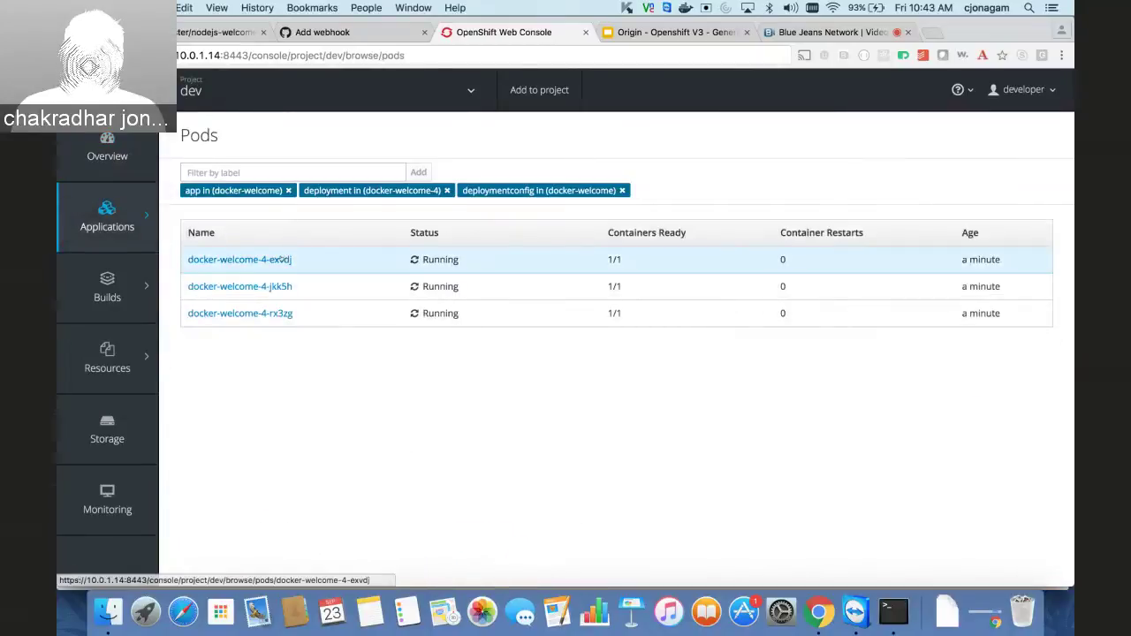
{"action": "left_click", "coordinate": [281, 259]}
{"action": "left_click", "coordinate": [347, 225]}
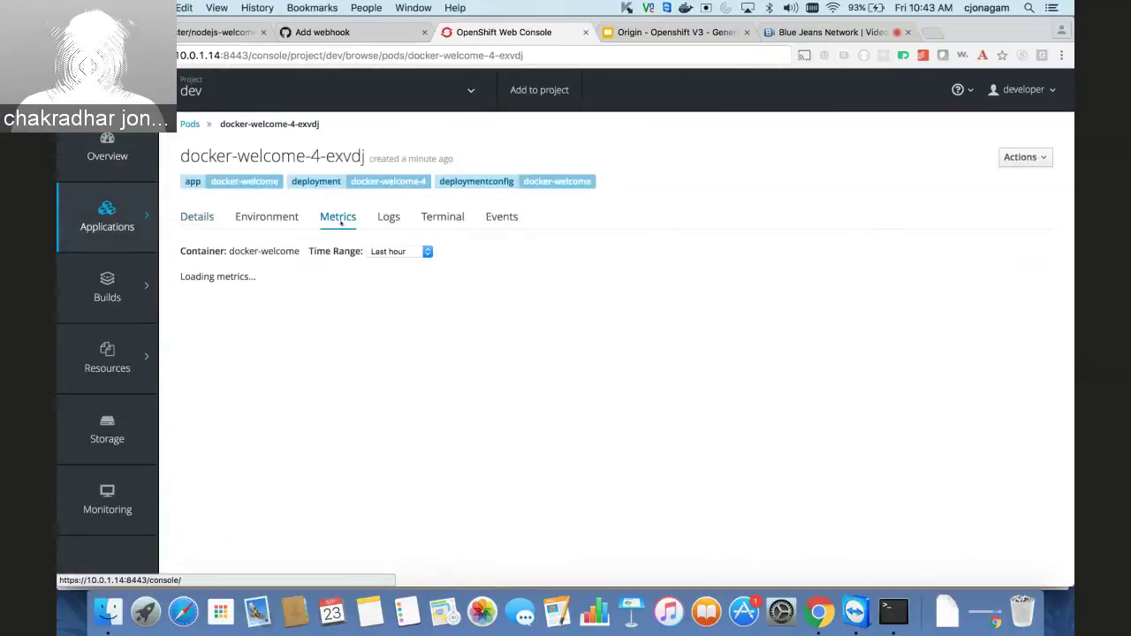
{"action": "left_click", "coordinate": [417, 252]}
{"action": "left_click", "coordinate": [393, 273]}
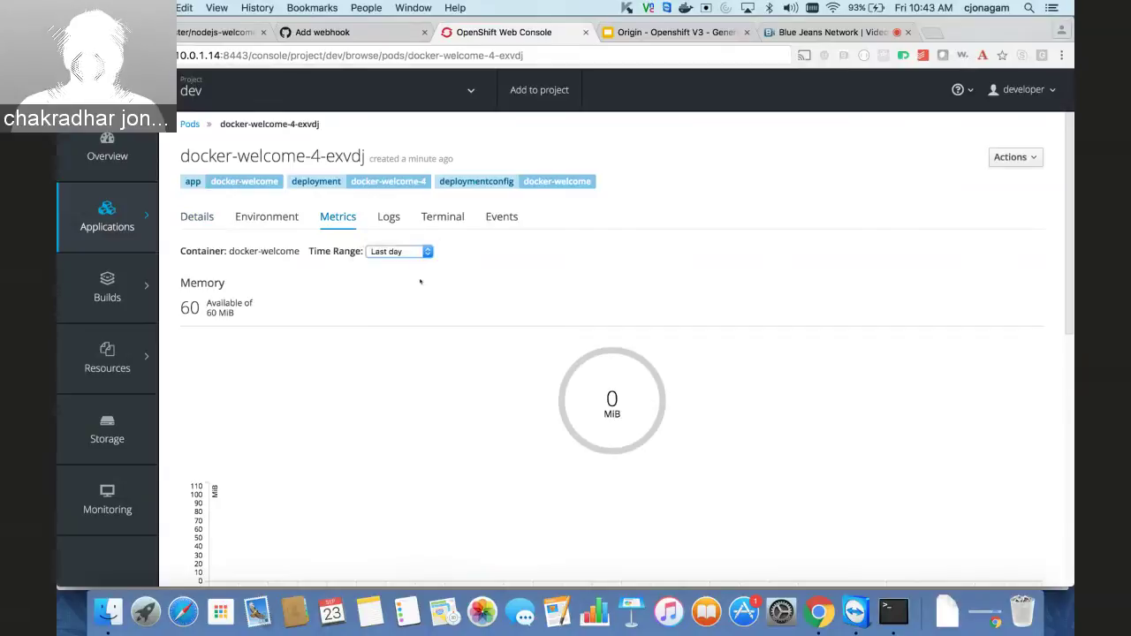
{"action": "scroll", "coordinate": [425, 291], "scroll_direction": "down", "scroll_amount": 2}
{"action": "scroll", "coordinate": [425, 290], "scroll_direction": "up", "scroll_amount": 2}
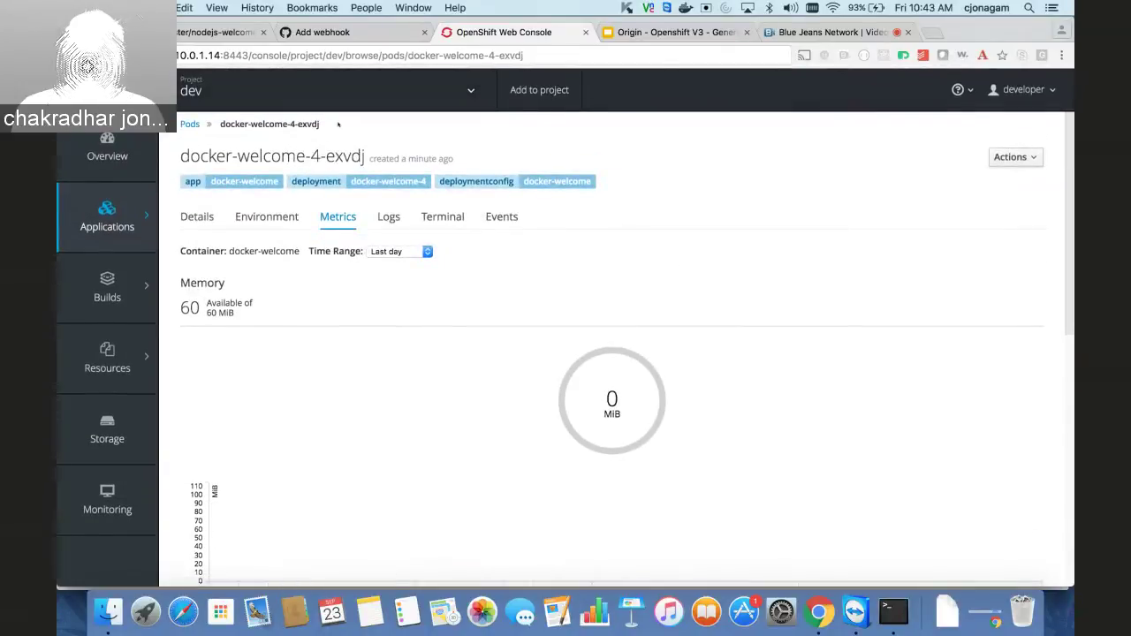
- Switch the metrics time range to the last 4 hours, review the charts, and return to Overview
{"action": "left_click", "coordinate": [409, 253]}
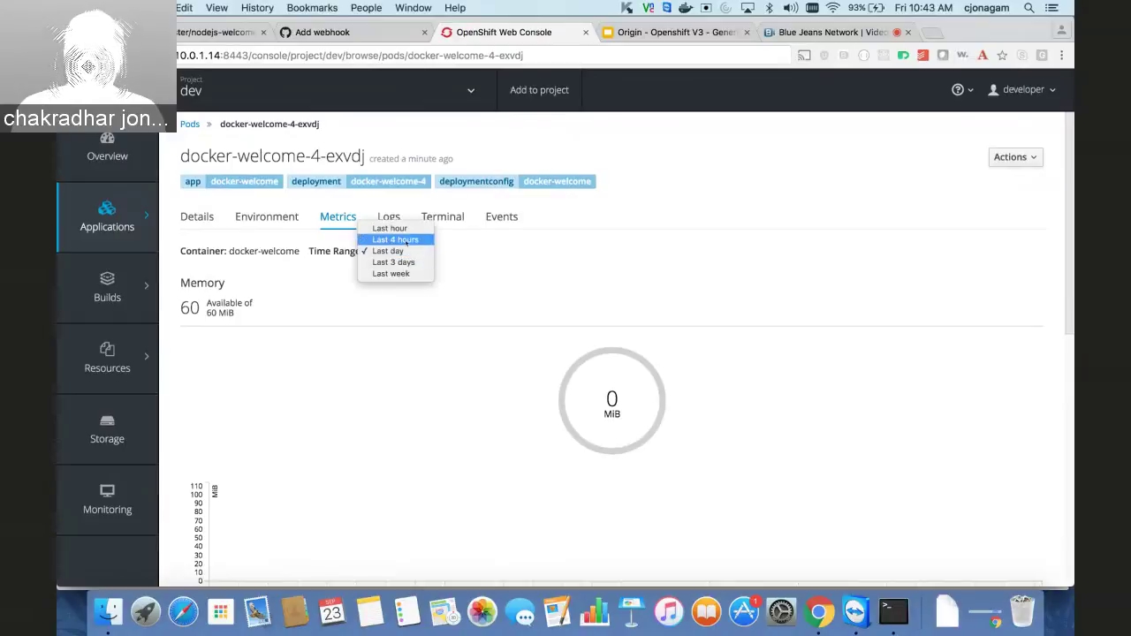
{"action": "key", "text": "Return"}
{"action": "scroll", "coordinate": [438, 380], "scroll_direction": "down", "scroll_amount": 4}
{"action": "scroll", "coordinate": [437, 380], "scroll_direction": "up", "scroll_amount": 5}
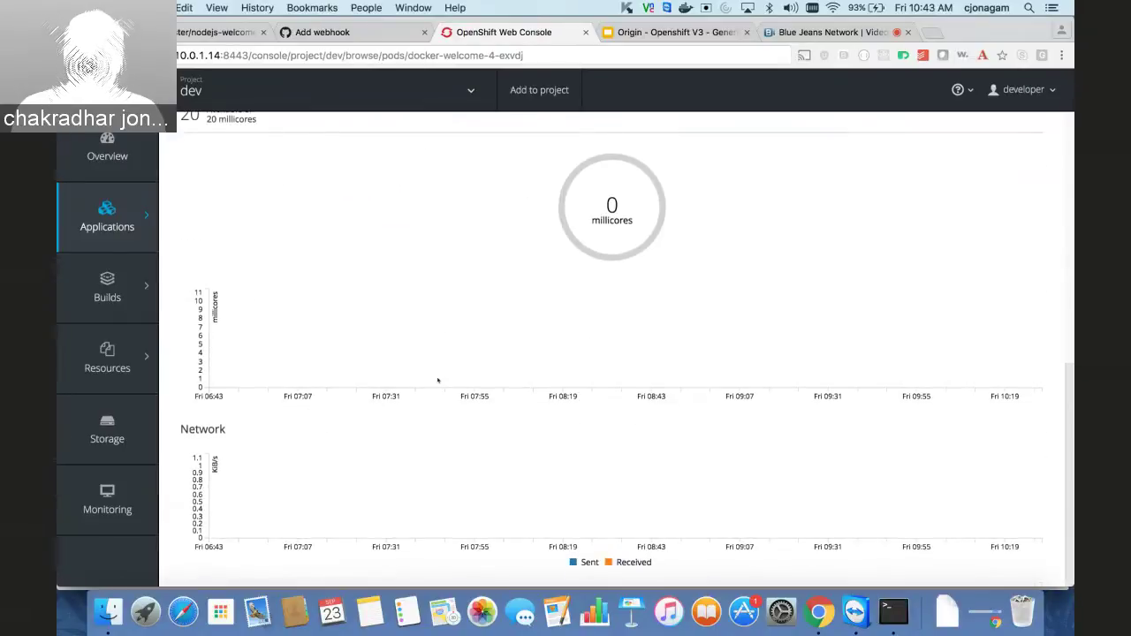
{"action": "scroll", "coordinate": [437, 380], "scroll_direction": "down", "scroll_amount": 5}
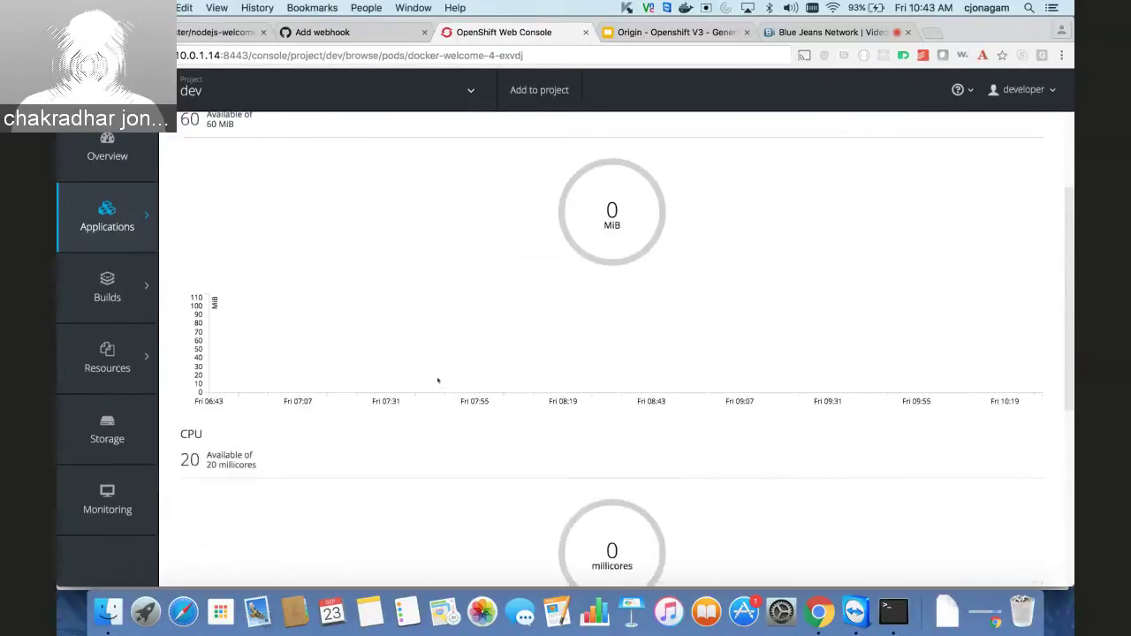
{"action": "scroll", "coordinate": [437, 380], "scroll_direction": "up", "scroll_amount": 5}
{"action": "left_click", "coordinate": [107, 152]}
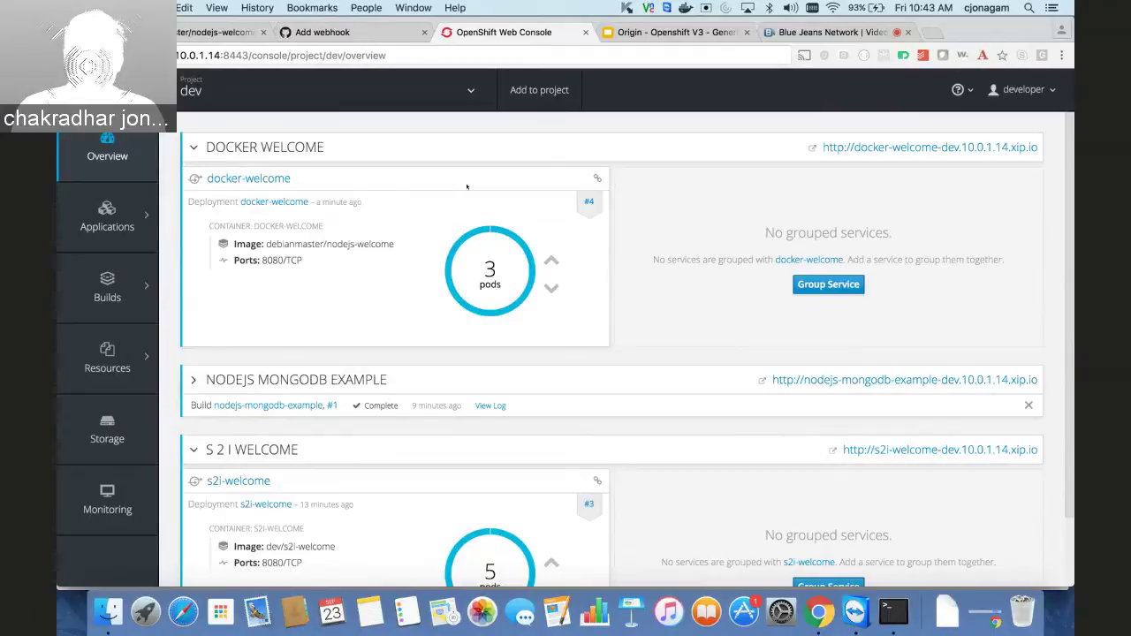
- Log out from the user menu, bring up the console login page, then switch to Terminal
{"action": "scroll", "coordinate": [605, 262], "scroll_direction": "down", "scroll_amount": 2}
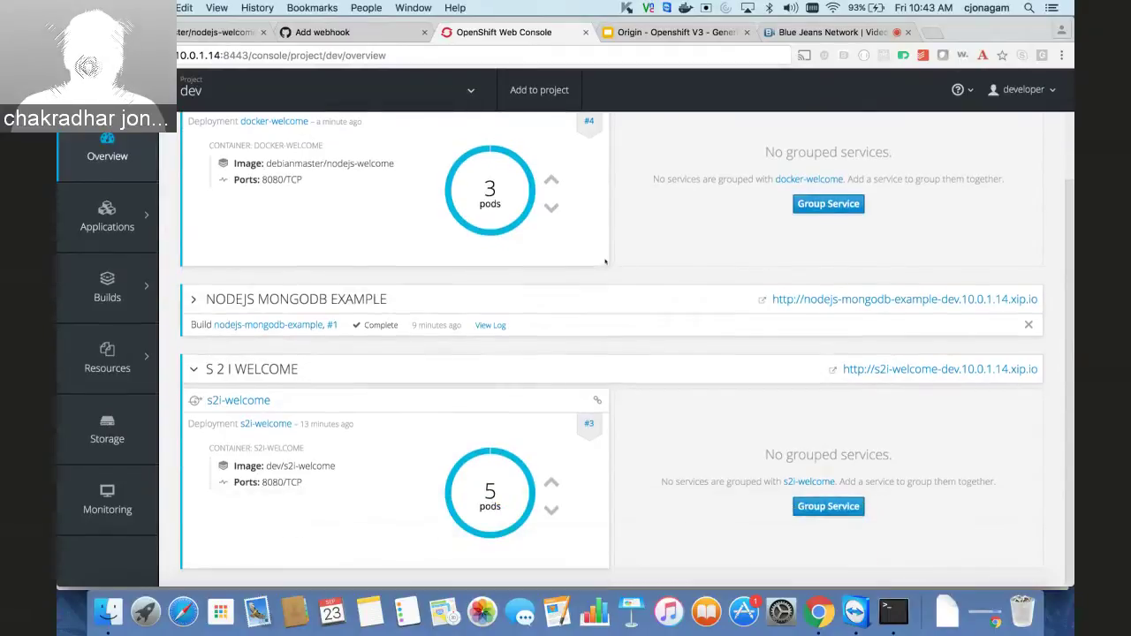
{"action": "scroll", "coordinate": [662, 309], "scroll_direction": "up", "scroll_amount": 2}
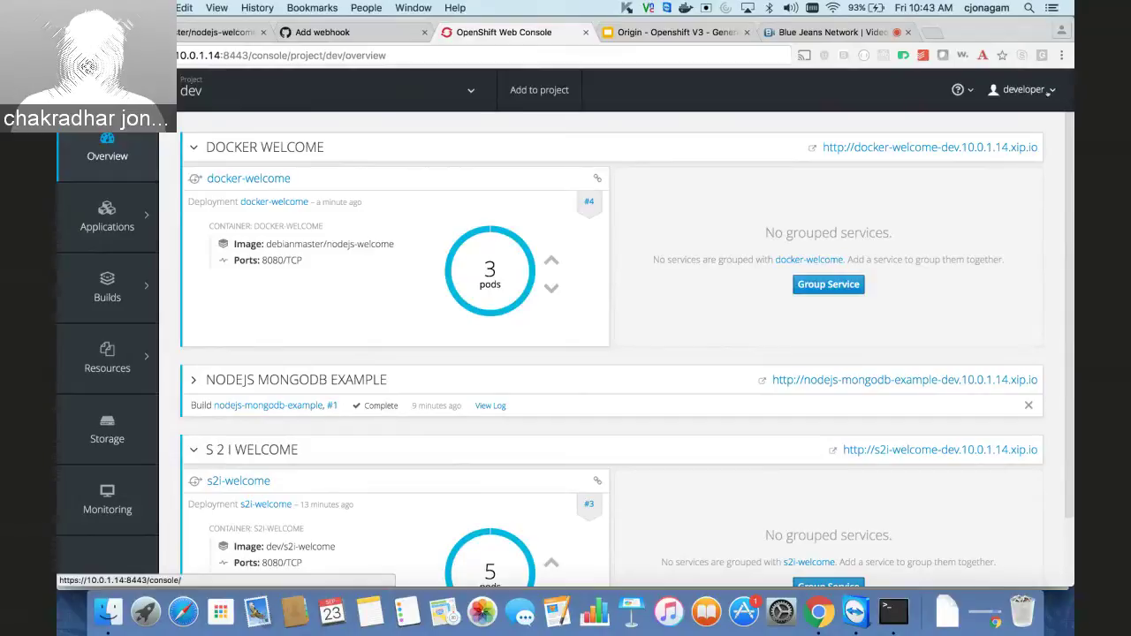
{"action": "left_click", "coordinate": [1048, 91]}
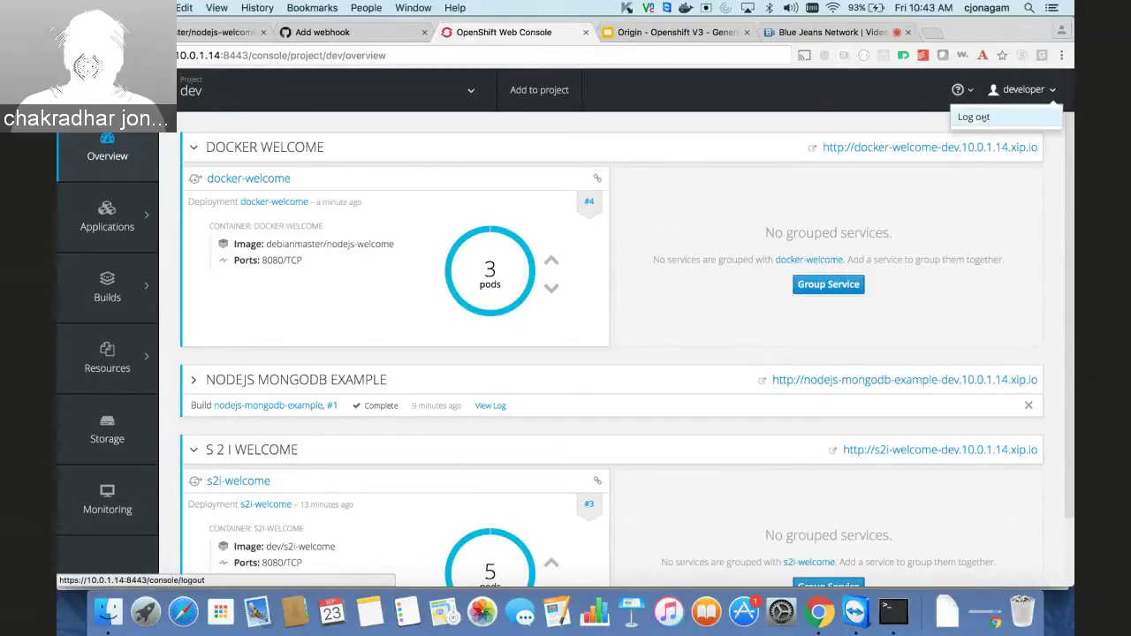
{"action": "left_click", "coordinate": [974, 118]}
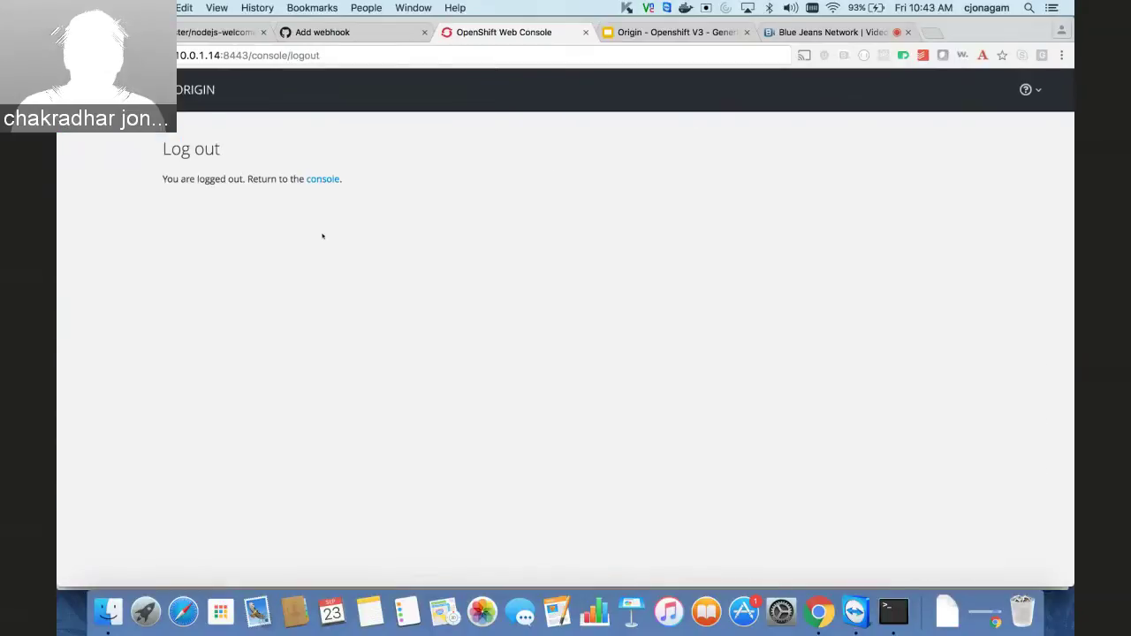
{"action": "left_click", "coordinate": [324, 180]}
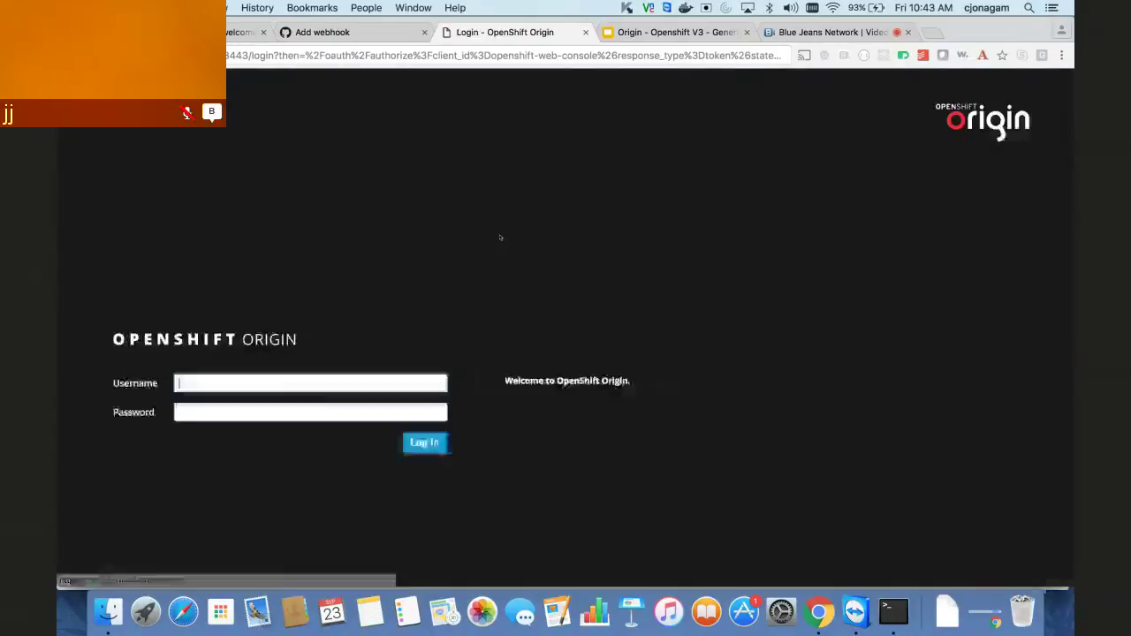
{"action": "left_click", "coordinate": [893, 611]}
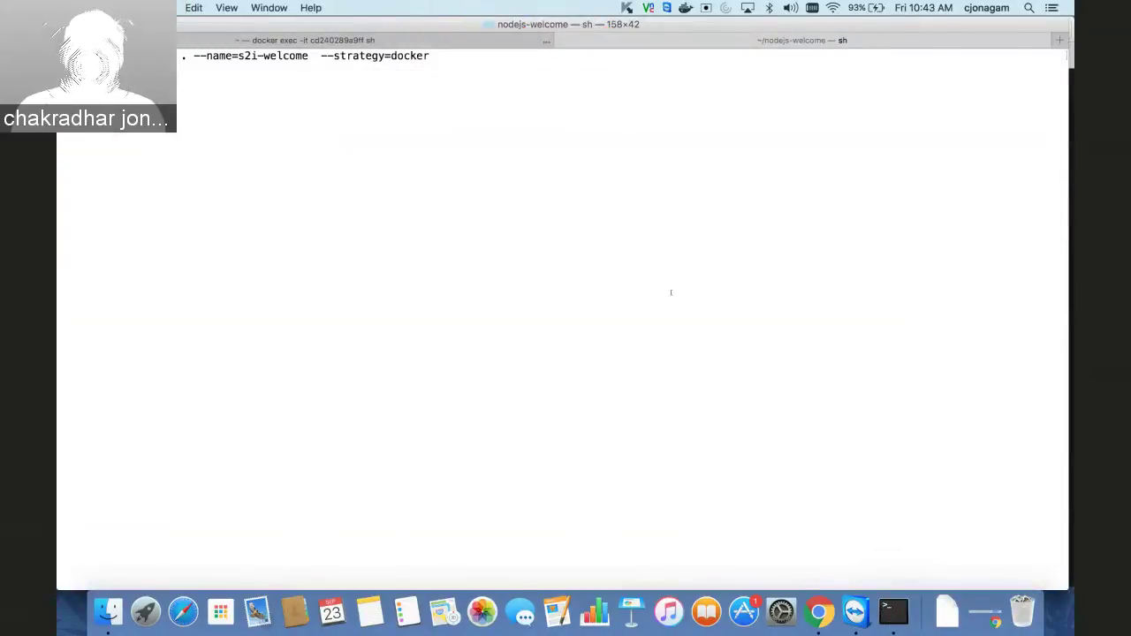
- Clear the terminal and log in with oc login -u system:admin, using project dev
{"action": "key", "text": "super+k"}
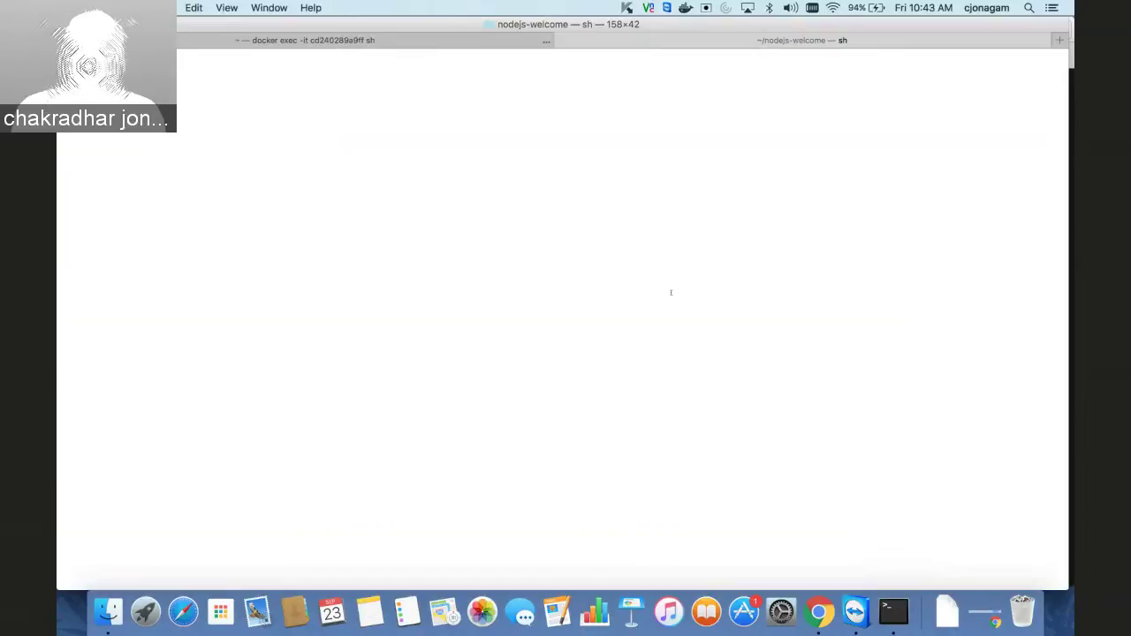
{"action": "key", "text": "Return"}
{"action": "type", "text": "s"}
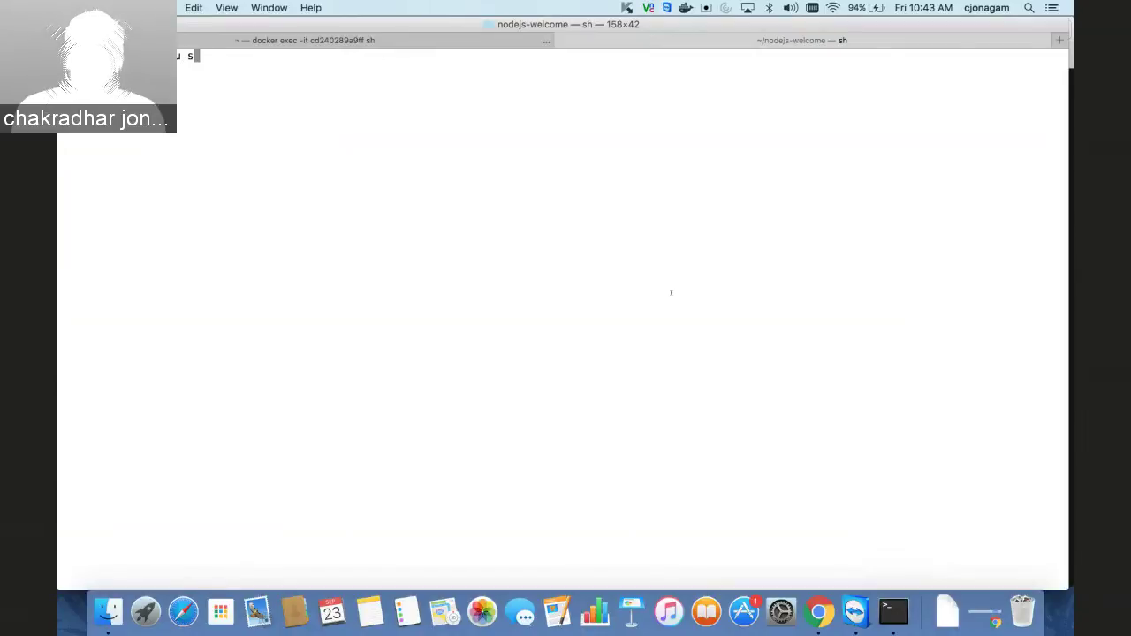
{"action": "type", "text": "ystem:admin"}
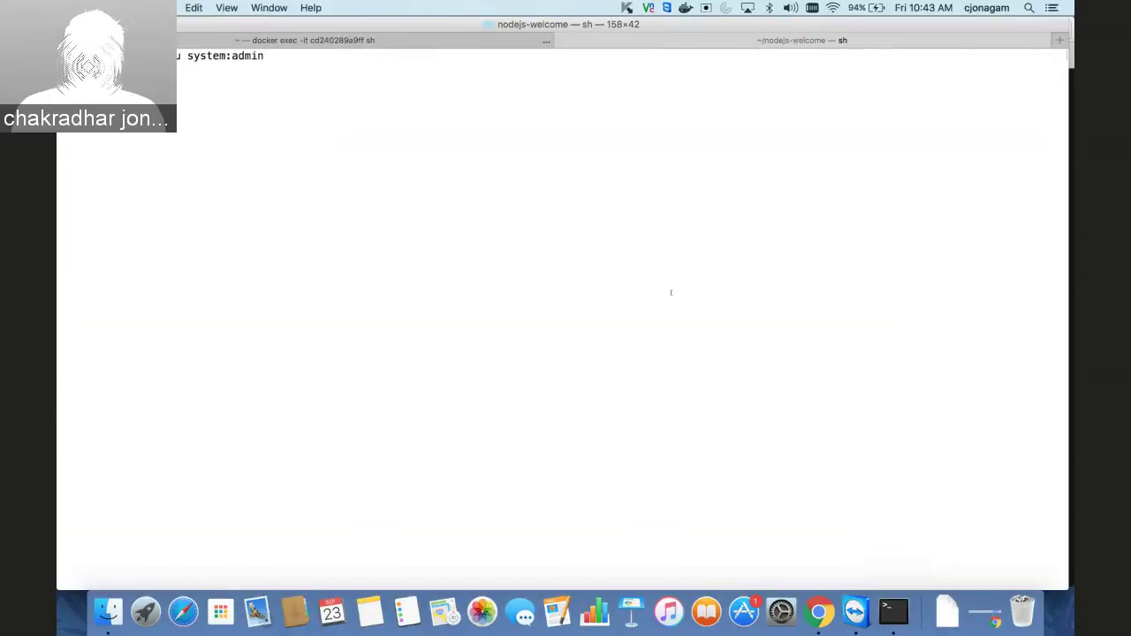
{"action": "key", "text": "Return"}
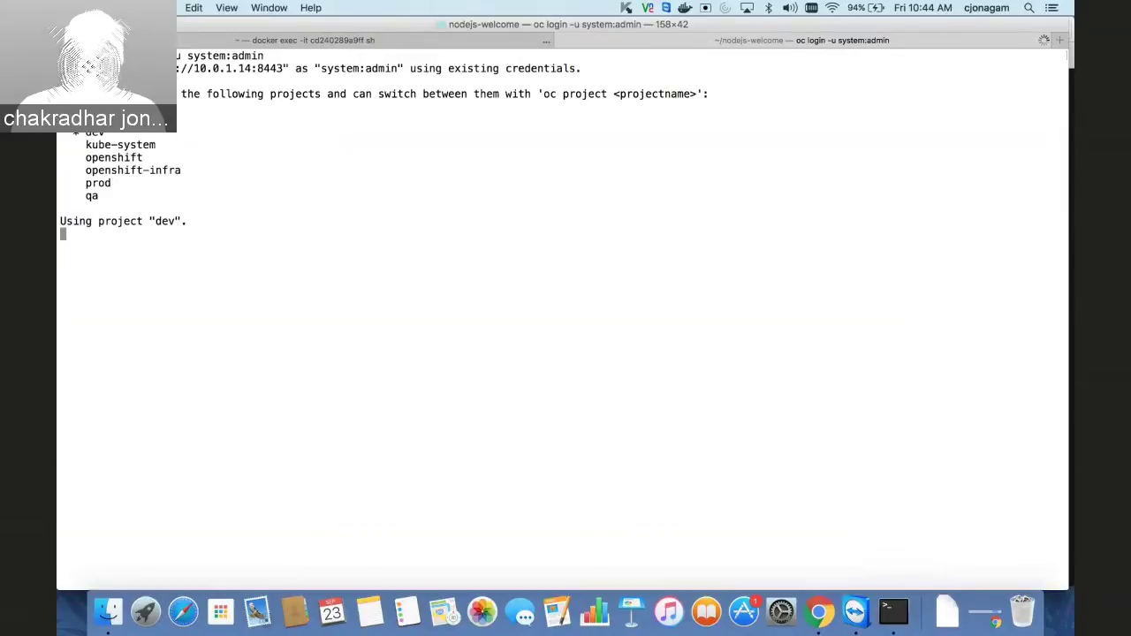
{"action": "mouse_move", "coordinate": [257, 56]}
{"action": "left_mouse_down"}
{"action": "mouse_move", "coordinate": [167, 56]}
{"action": "mouse_move", "coordinate": [265, 55]}
{"action": "left_mouse_up"}
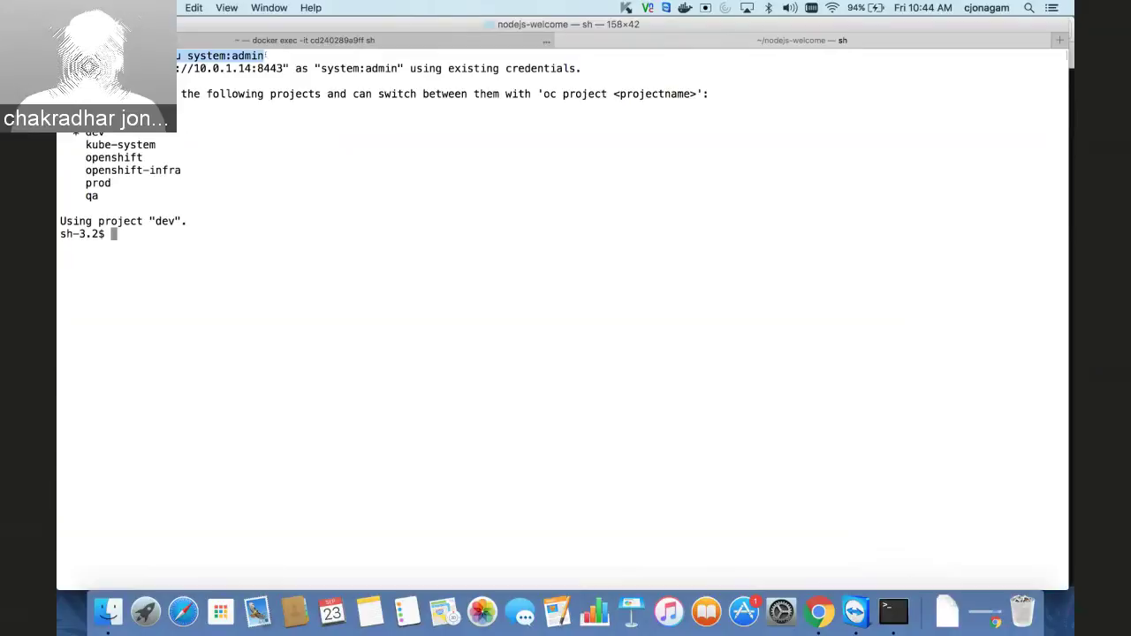
- Sign in to the web console as admin with the account password, then return to Terminal
{"action": "key", "text": "super+Tab"}
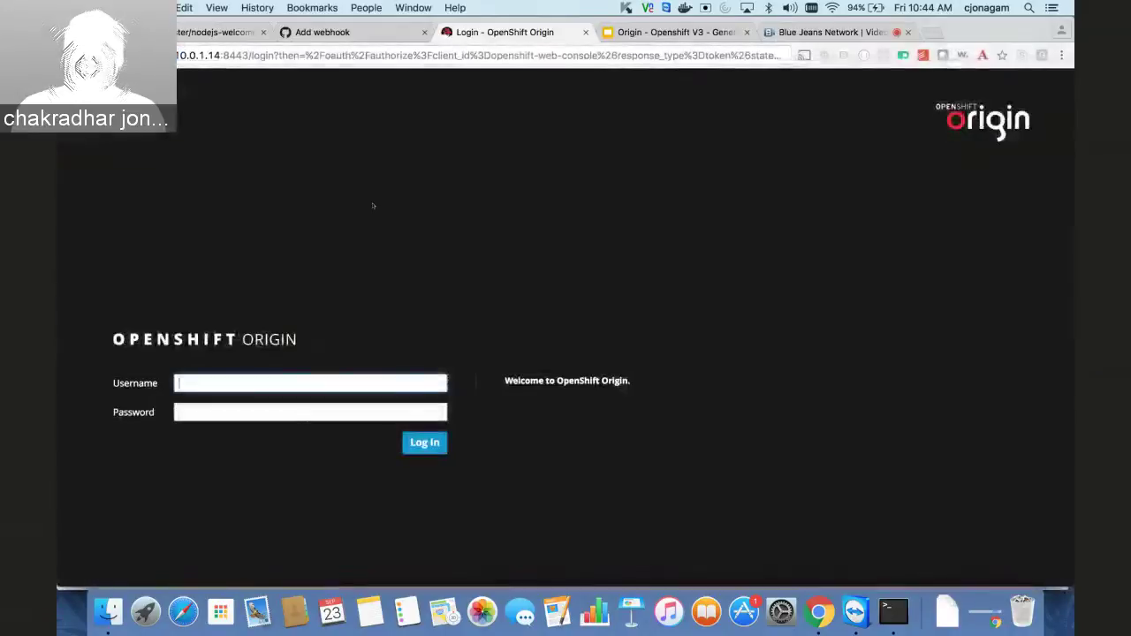
{"action": "key", "text": "Tab"}
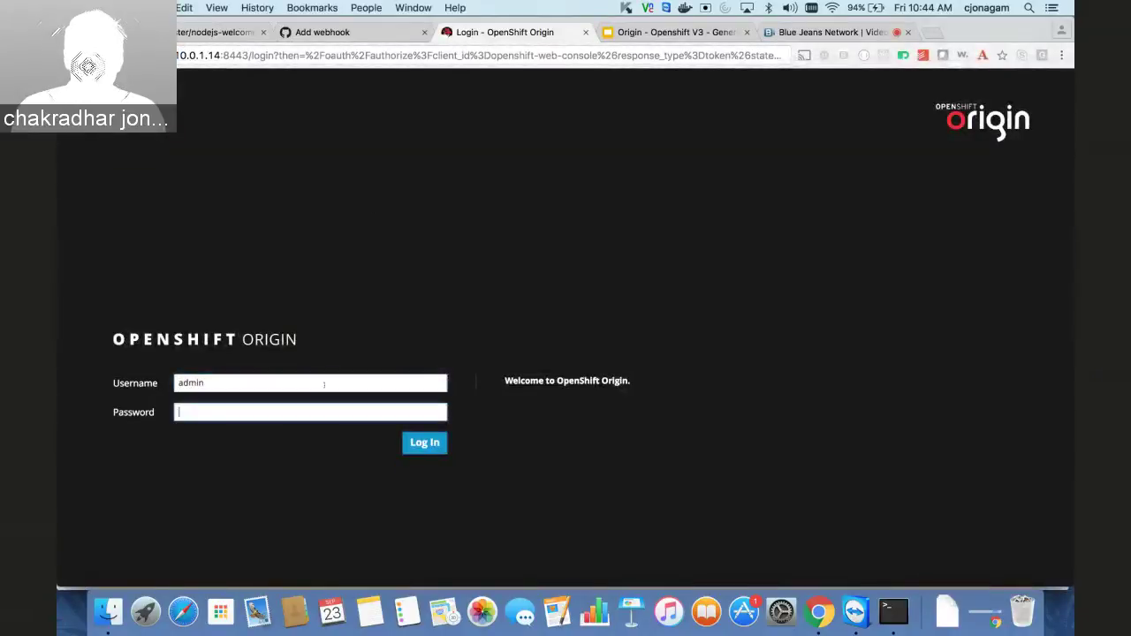
{"action": "key", "text": "Return"}
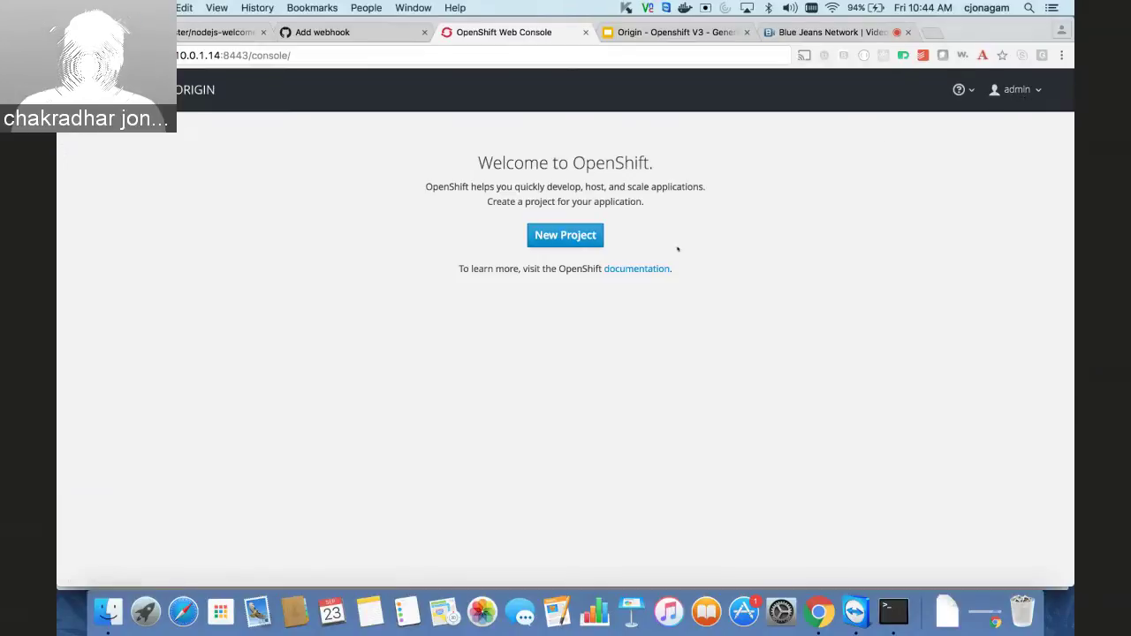
{"action": "key", "text": "super+Tab"}
- Run 'oc adm policy add-cluster-role-to-user cluster-admin admin' to make admin a cluster administrator
{"action": "type", "text": "oc "}
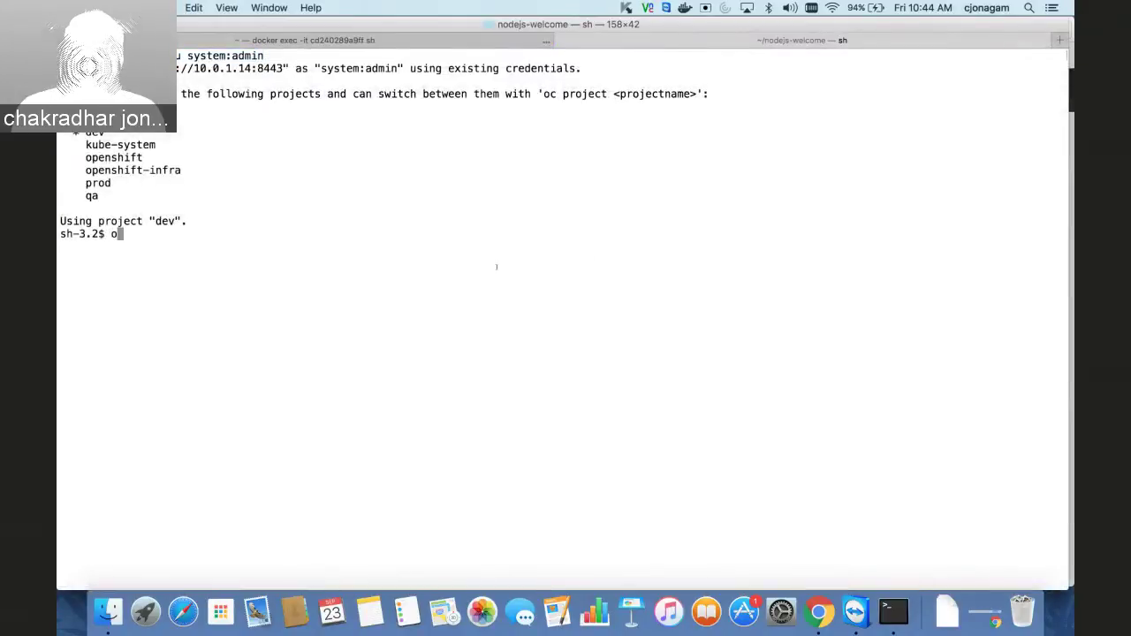
{"action": "type", "text": "adm "}
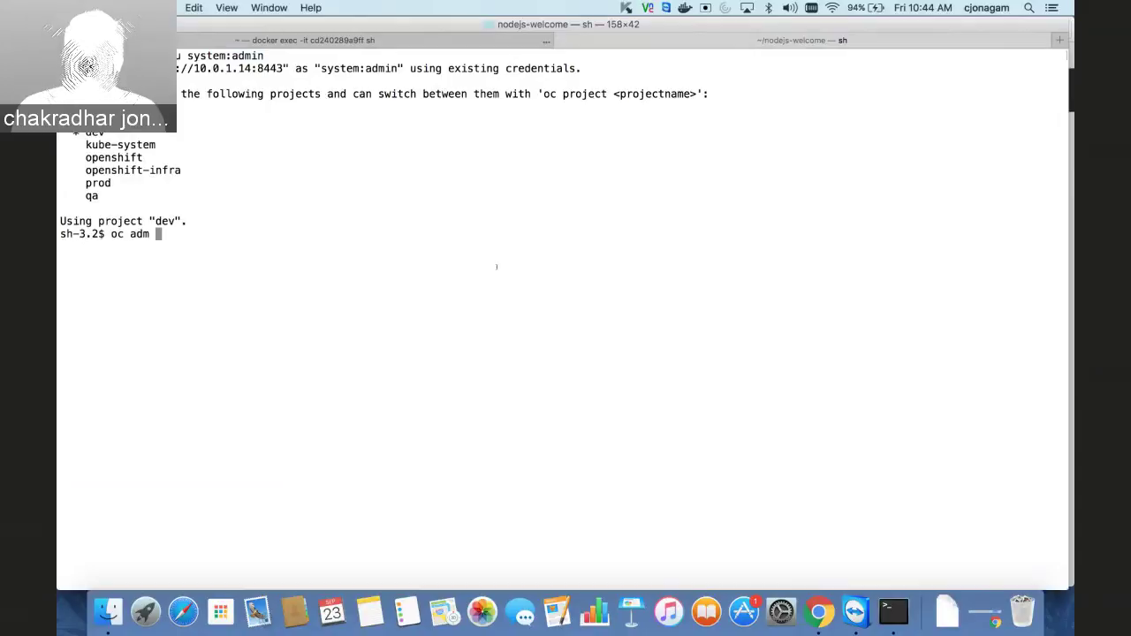
{"action": "type", "text": "policy "}
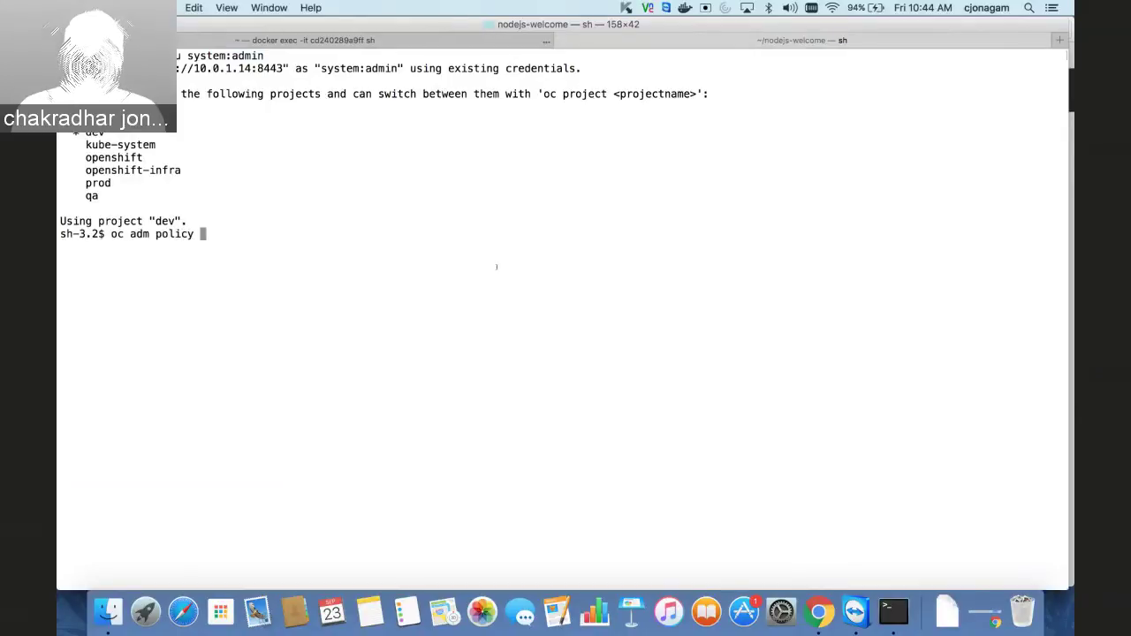
{"action": "type", "text": "add"}
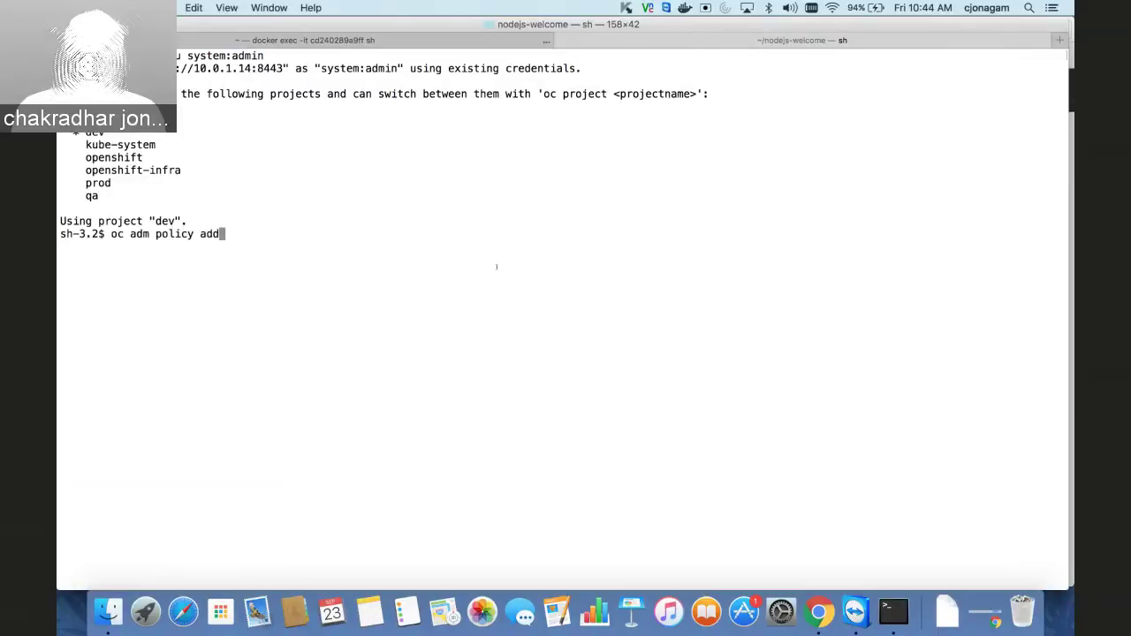
{"action": "type", "text": "-cluster-rol"}
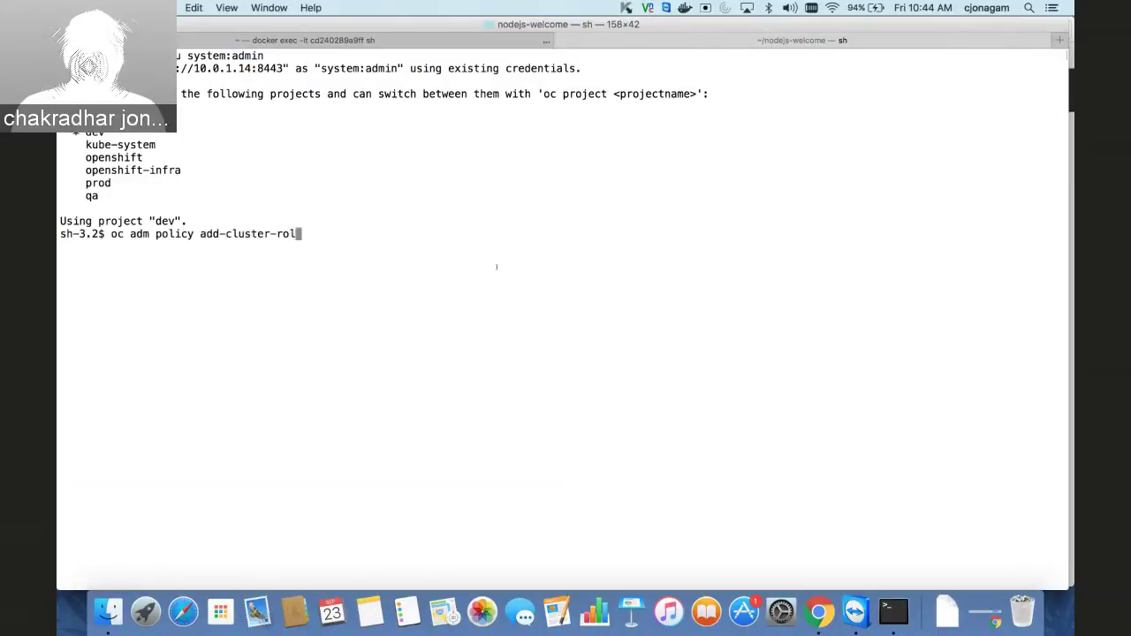
{"action": "type", "text": "e-to-user"}
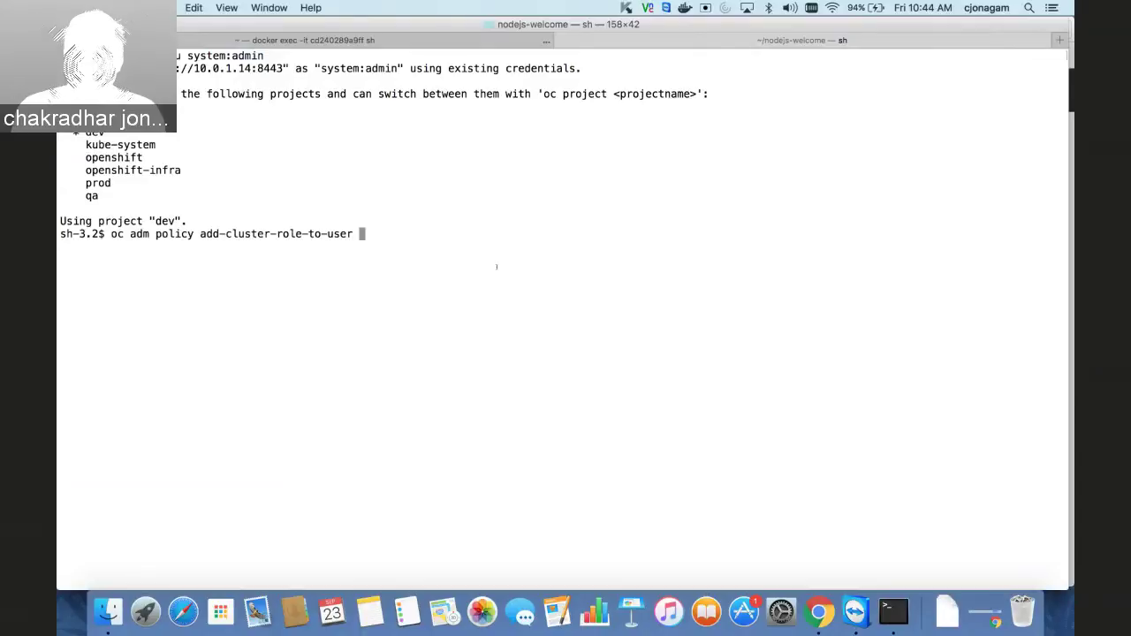
{"action": "type", "text": "cu"}
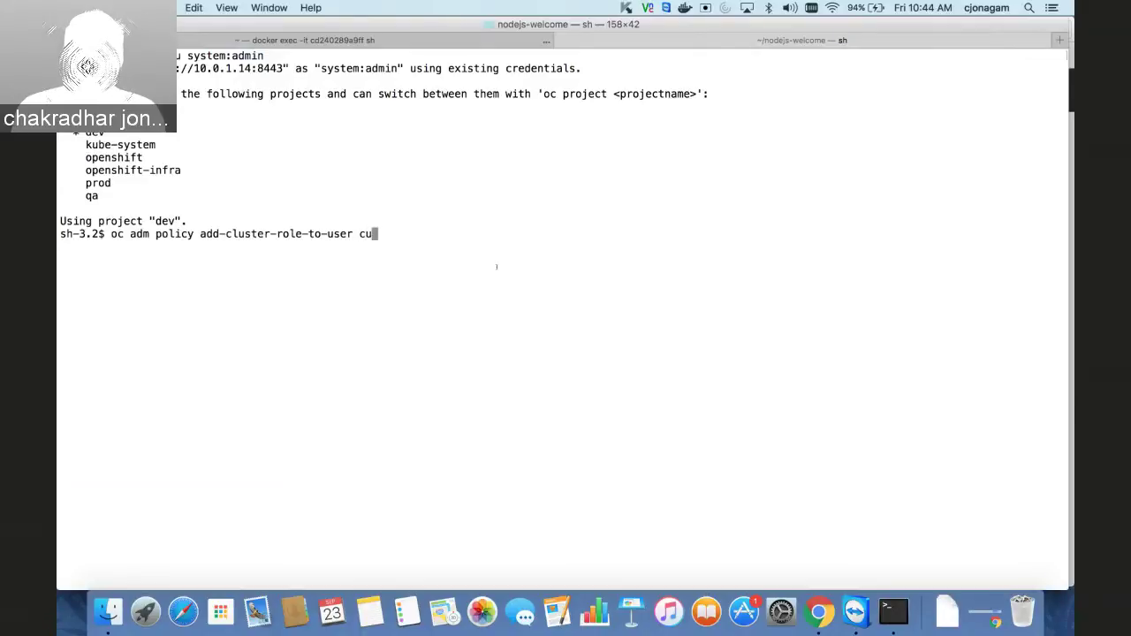
{"action": "key", "text": "BackSpace"}
{"action": "type", "text": "luster"}
{"action": "type", "text": "-admin admin"}
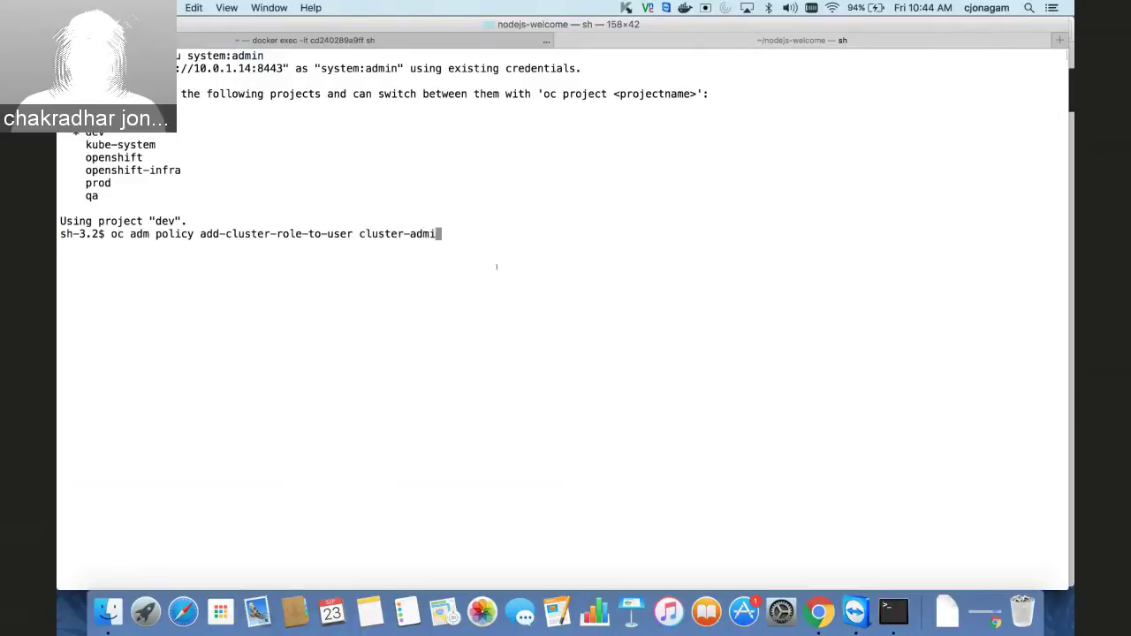
{"action": "key", "text": "Return"}
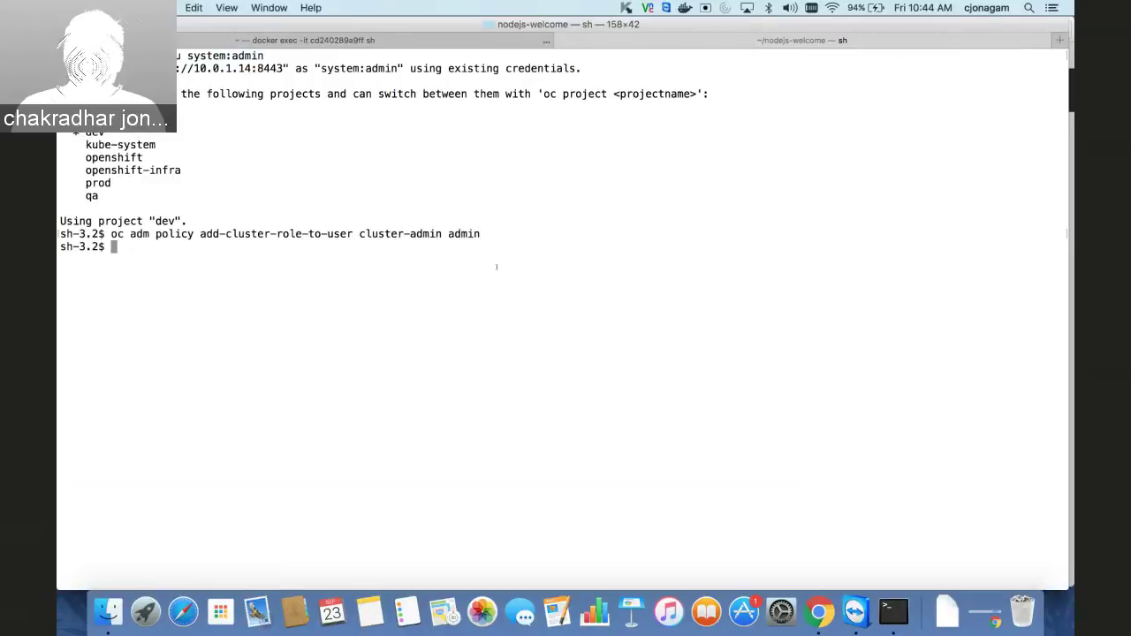
{"action": "key", "text": "super+Tab"}
- View the dev overview with docker-welcome at 3 pods, then return to the Operations Activities slide
{"action": "scroll", "coordinate": [477, 292], "scroll_direction": "down", "scroll_amount": 1}
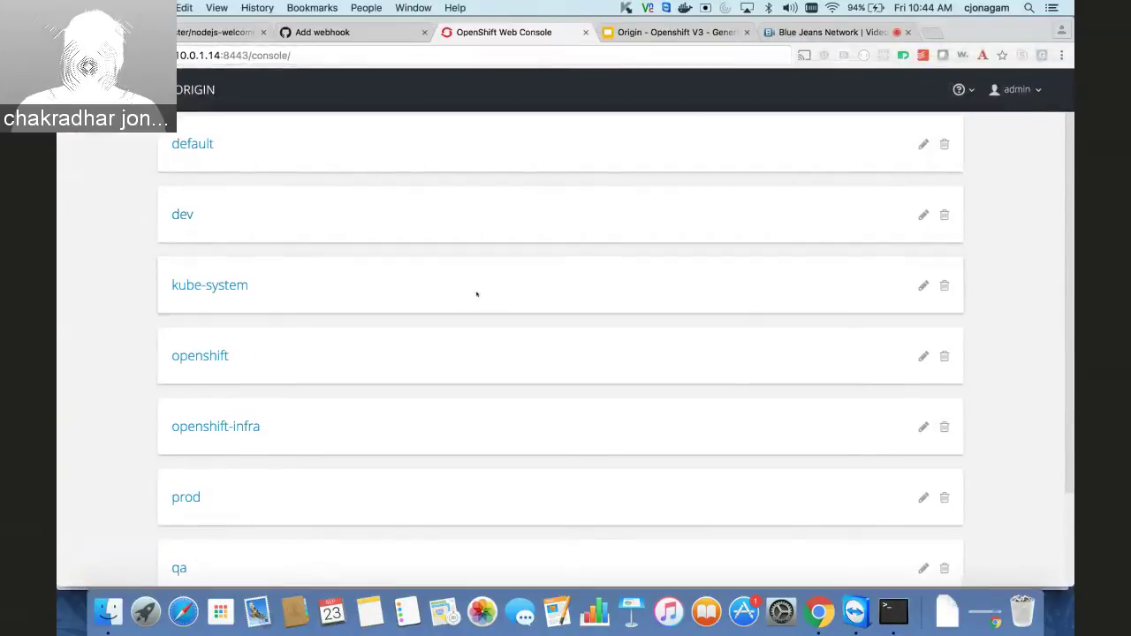
{"action": "scroll", "coordinate": [477, 293], "scroll_direction": "up", "scroll_amount": 1}
{"action": "scroll", "coordinate": [476, 295], "scroll_direction": "down", "scroll_amount": 3}
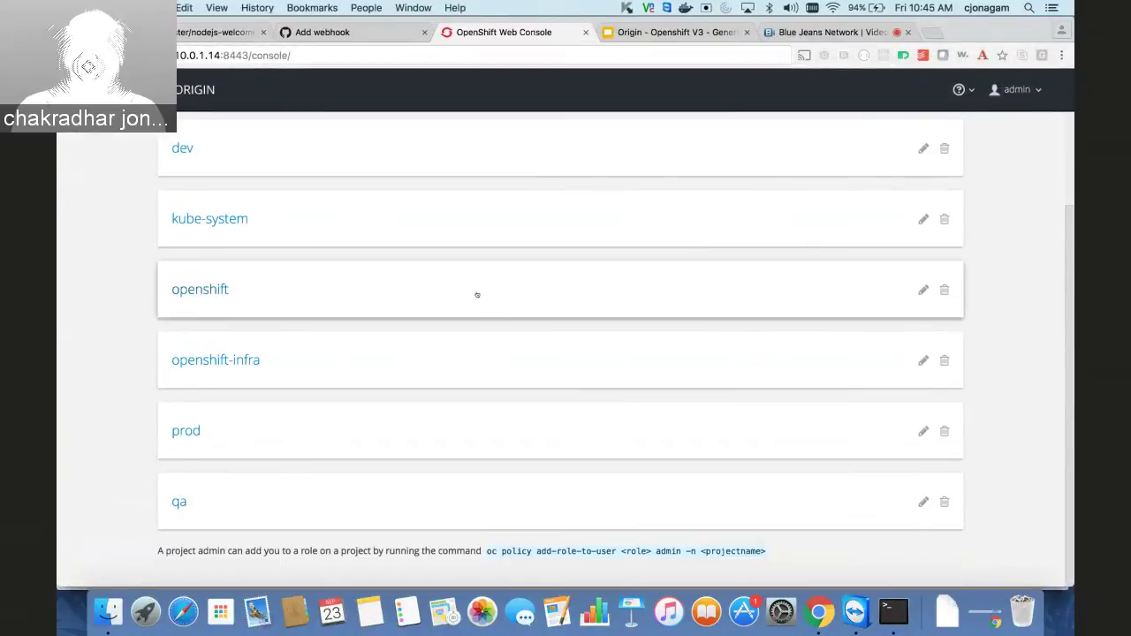
{"action": "scroll", "coordinate": [476, 294], "scroll_direction": "up", "scroll_amount": 1}
{"action": "scroll", "coordinate": [476, 294], "scroll_direction": "down", "scroll_amount": 1}
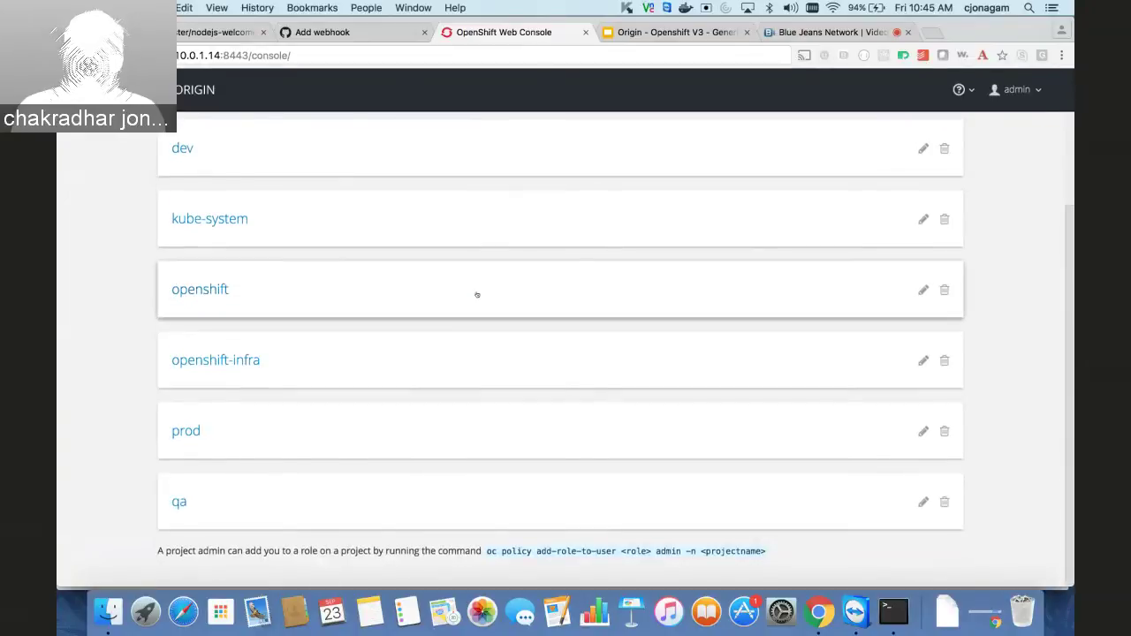
{"action": "scroll", "coordinate": [476, 294], "scroll_direction": "up", "scroll_amount": 2}
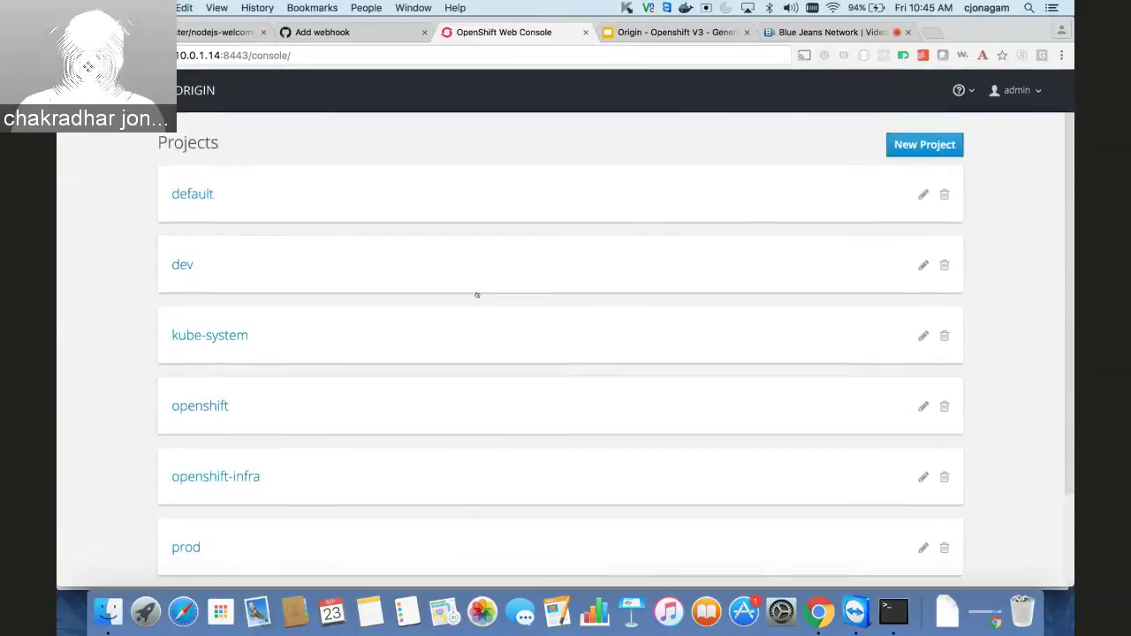
{"action": "left_click", "coordinate": [387, 270]}
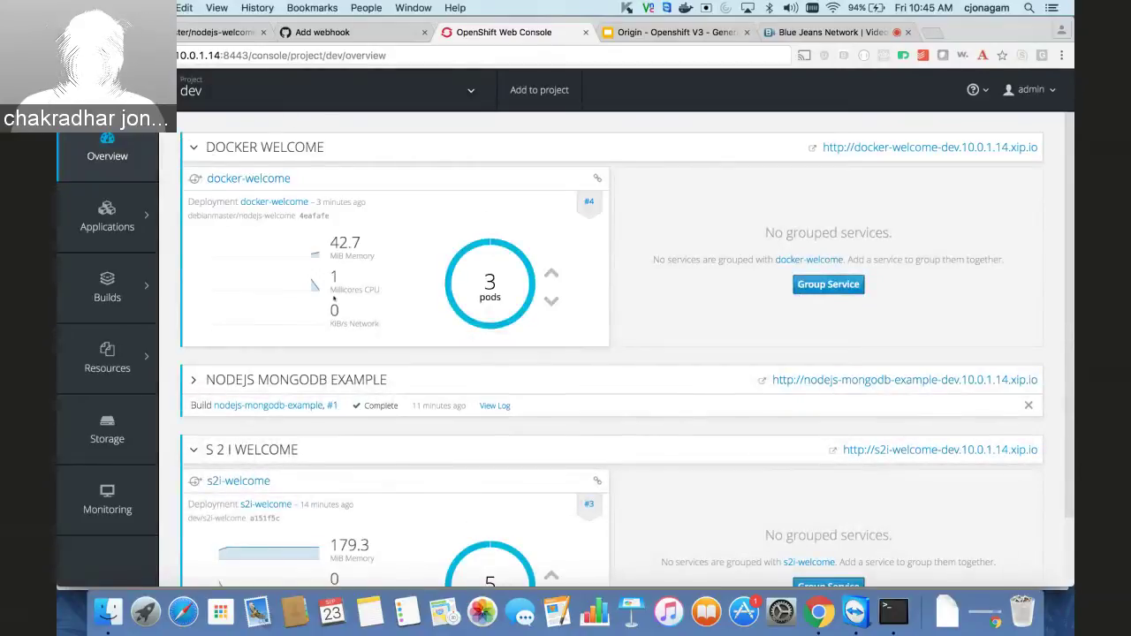
{"action": "mouse_move", "coordinate": [313, 282]}
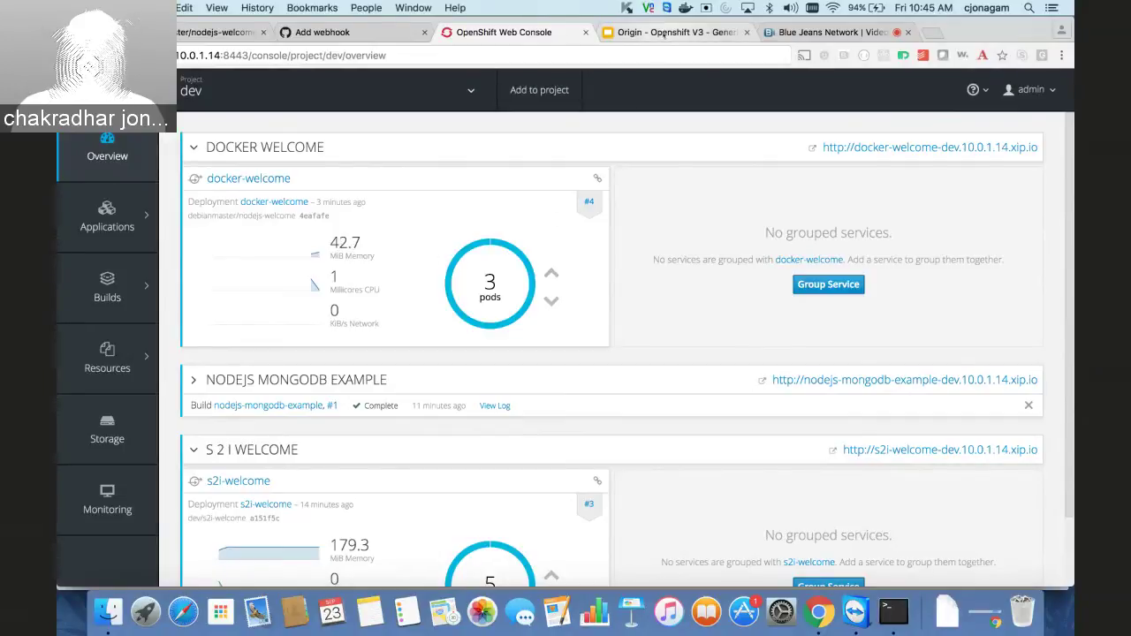
{"action": "left_click", "coordinate": [665, 33]}
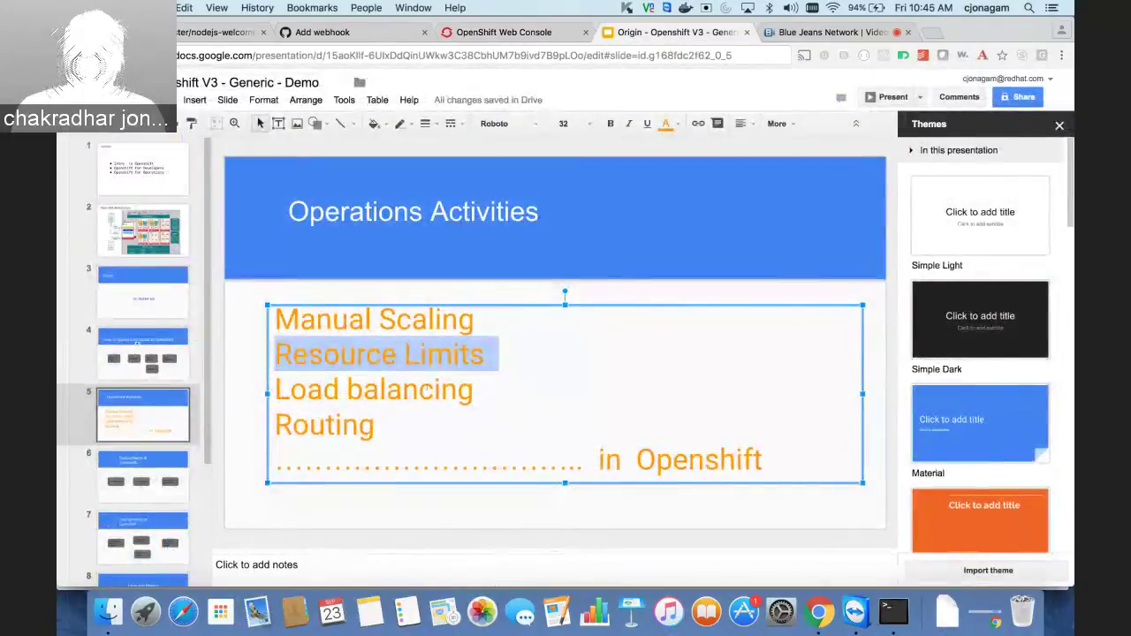
- Highlight 'balancing' and then 'Routing' on the slide, checking the dev overview in between
{"action": "double_click", "coordinate": [428, 390]}
{"action": "left_click", "coordinate": [428, 389]}
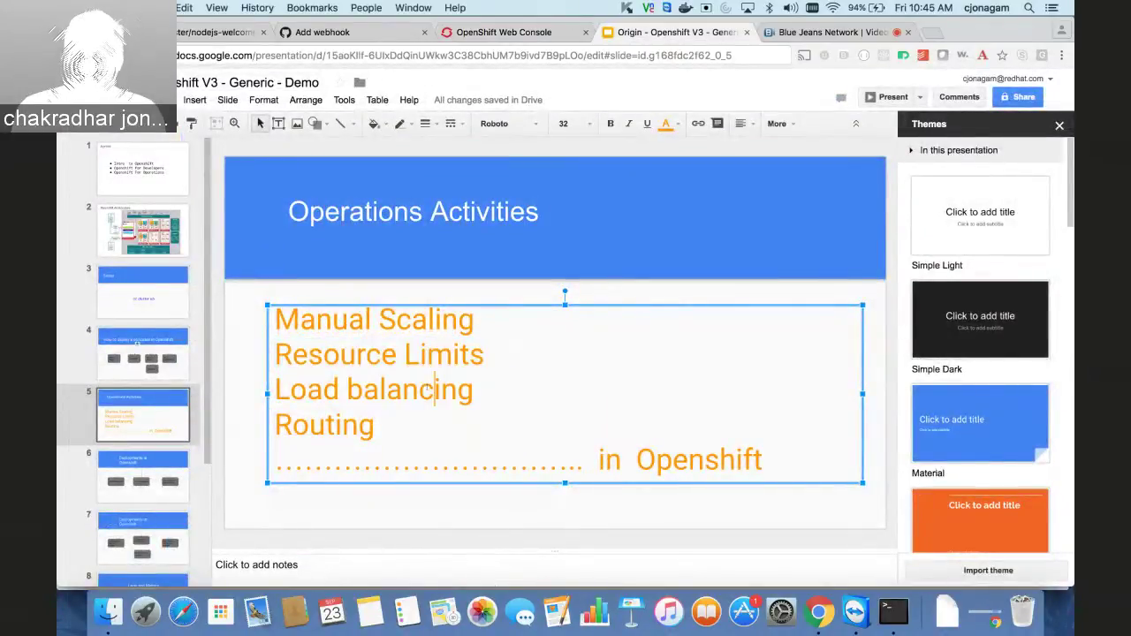
{"action": "double_click", "coordinate": [427, 390]}
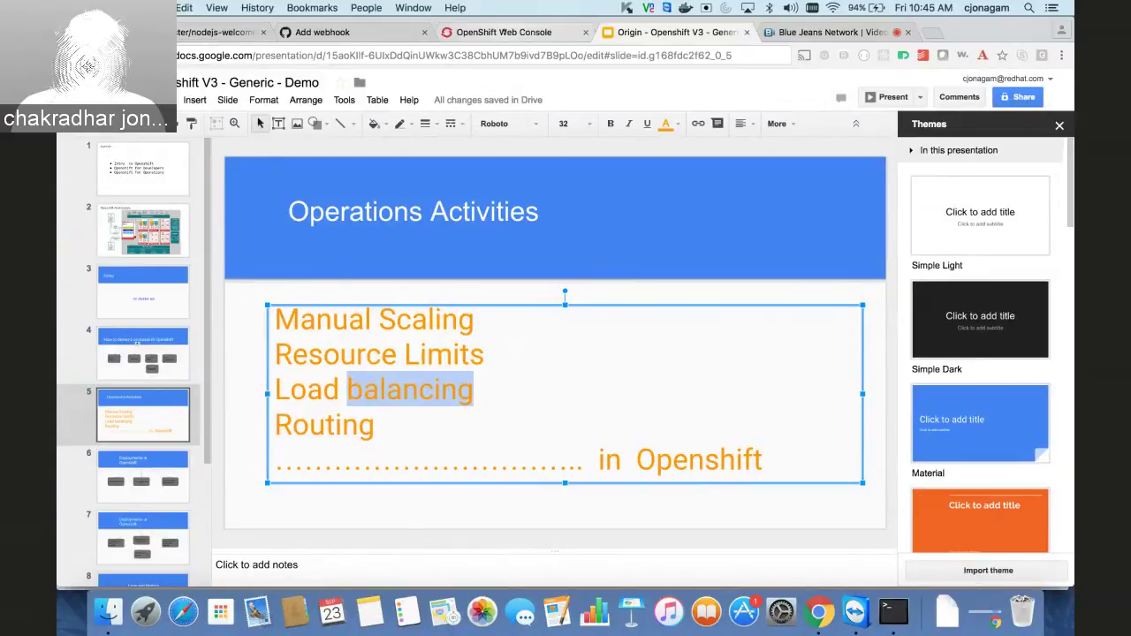
{"action": "left_click", "coordinate": [503, 32]}
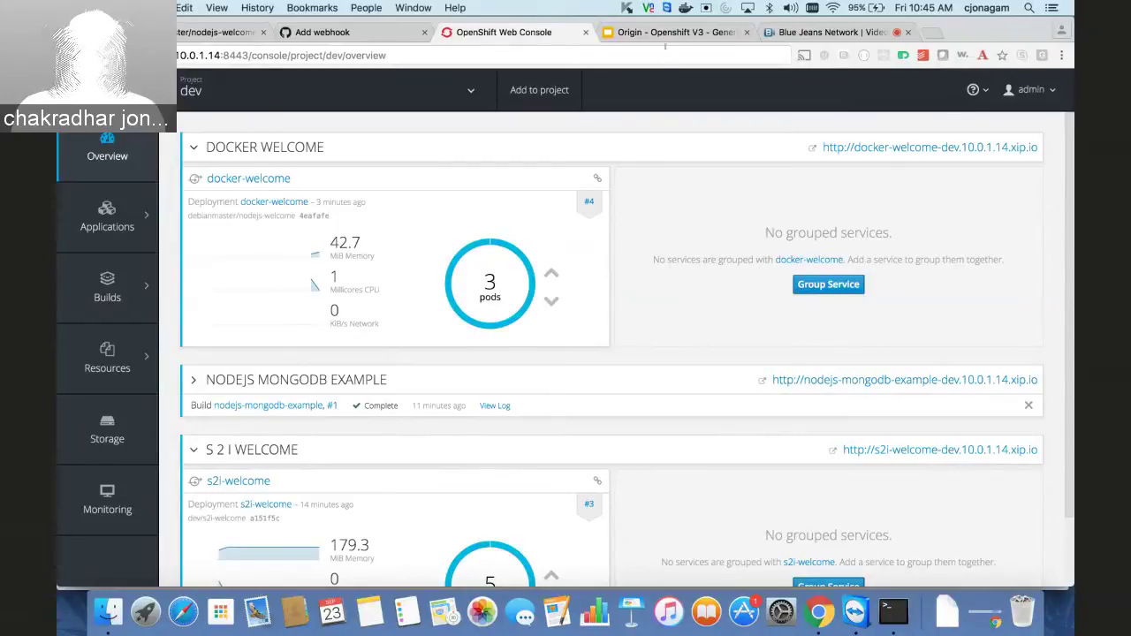
{"action": "left_click", "coordinate": [672, 33]}
{"action": "double_click", "coordinate": [339, 424]}
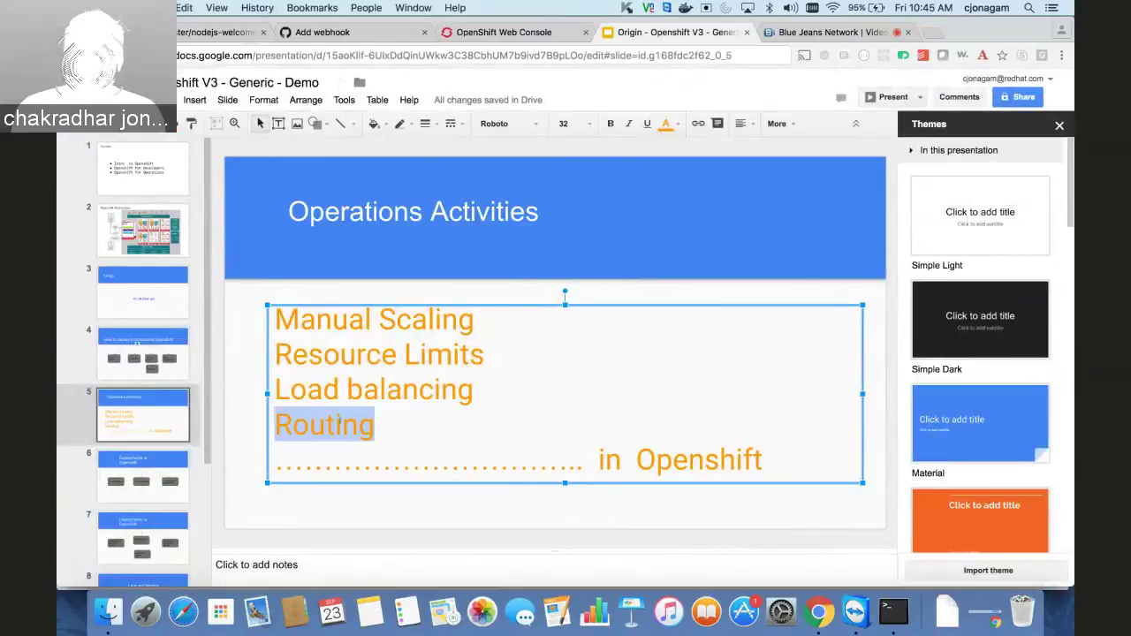
{"action": "left_click", "coordinate": [535, 34]}
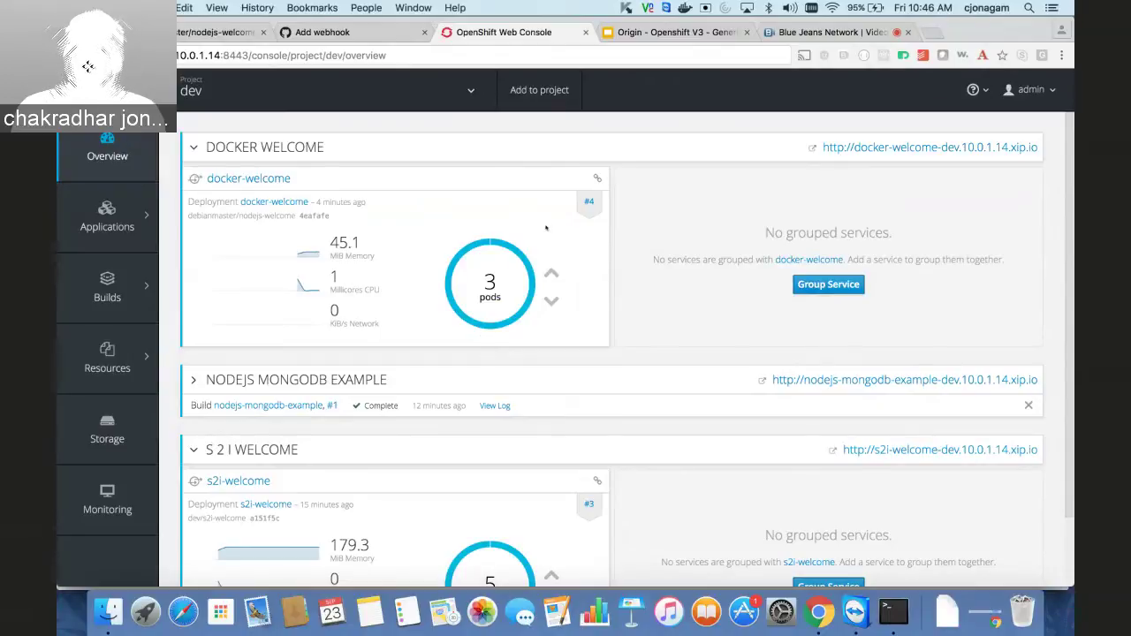
{"action": "left_click", "coordinate": [649, 33]}
{"action": "left_click", "coordinate": [510, 34]}
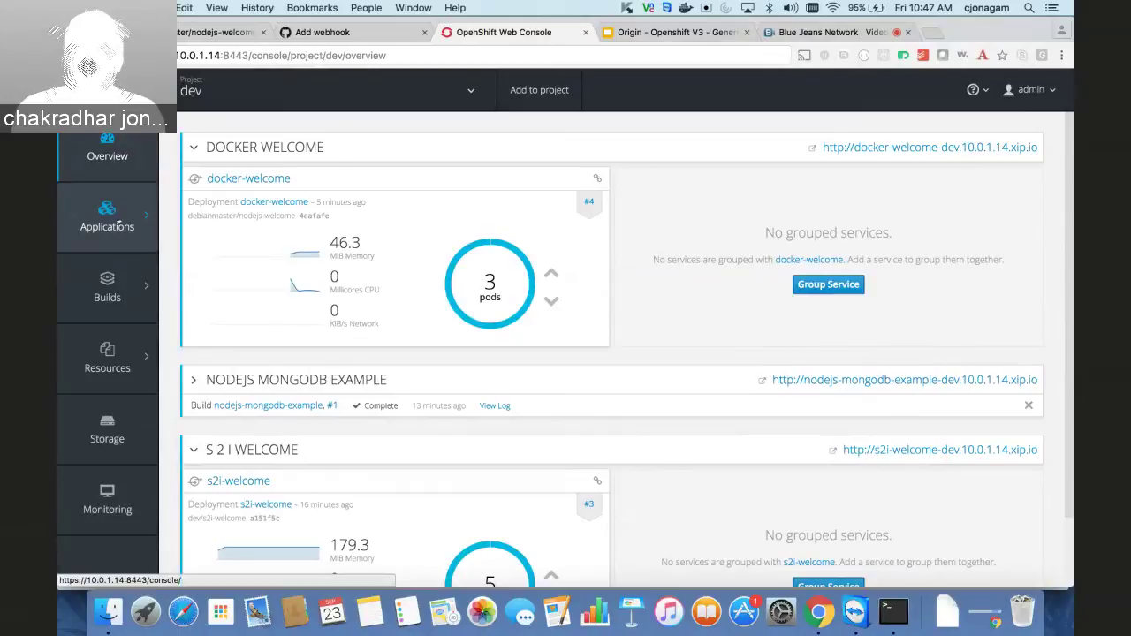
{"action": "mouse_move", "coordinate": [124, 217]}
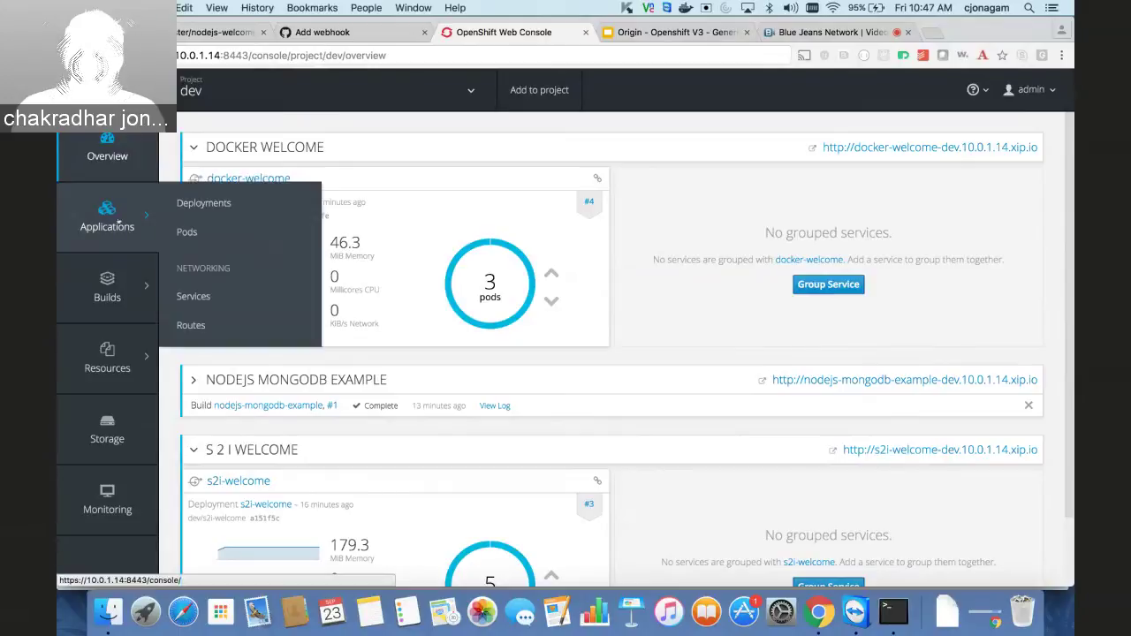
- Open the Add Autoscaler form for the docker-welcome deployment
{"action": "left_click", "coordinate": [226, 205]}
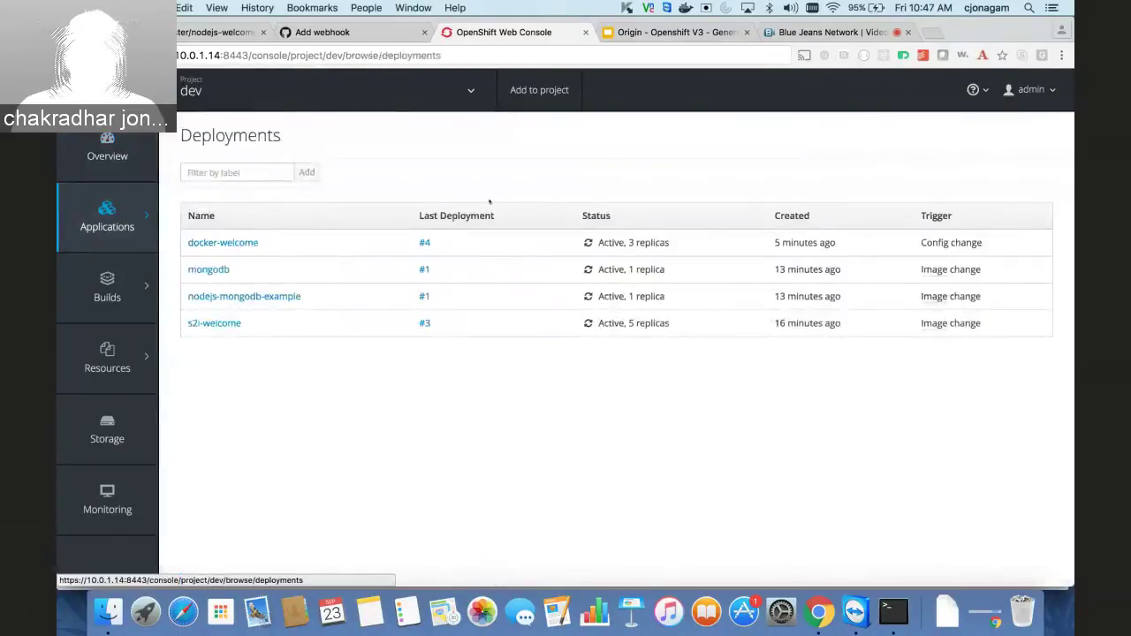
{"action": "left_click", "coordinate": [232, 242]}
{"action": "left_click", "coordinate": [1025, 159]}
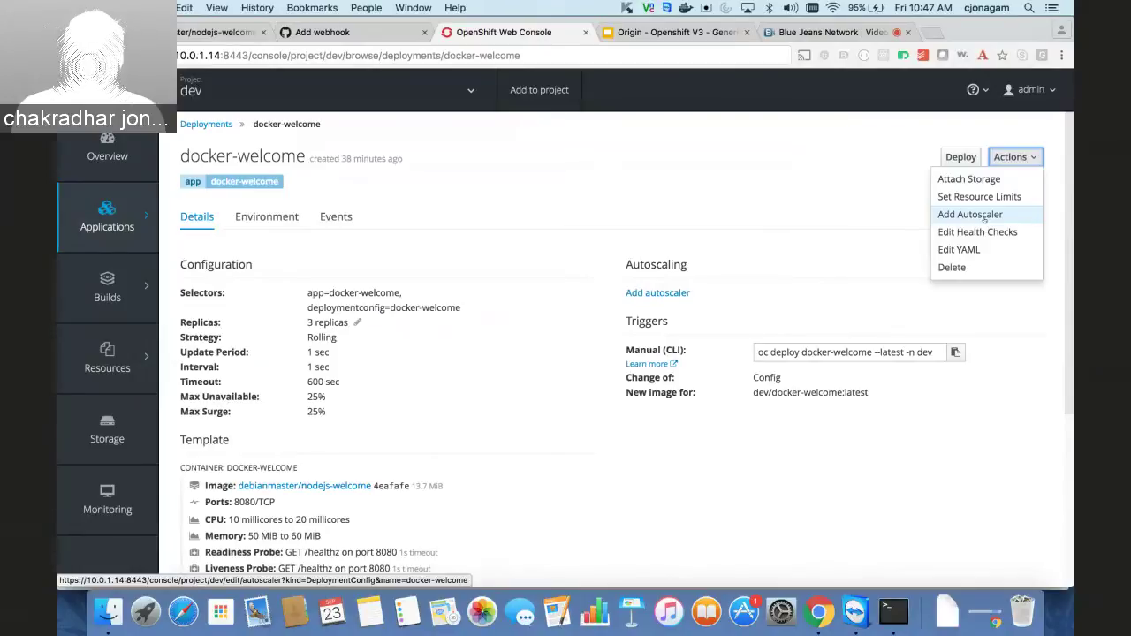
{"action": "left_click", "coordinate": [983, 219]}
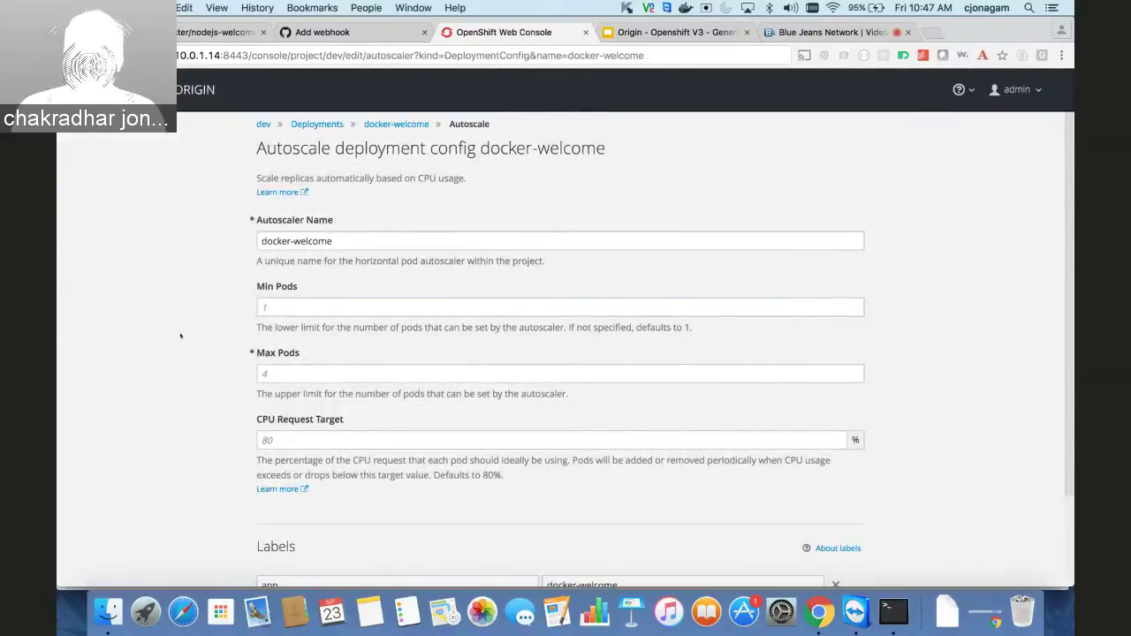
- Review the 1-4 pod limits and 80% CPU request target, then save the autoscaler
{"action": "scroll", "coordinate": [180, 336], "scroll_direction": "down", "scroll_amount": 2}
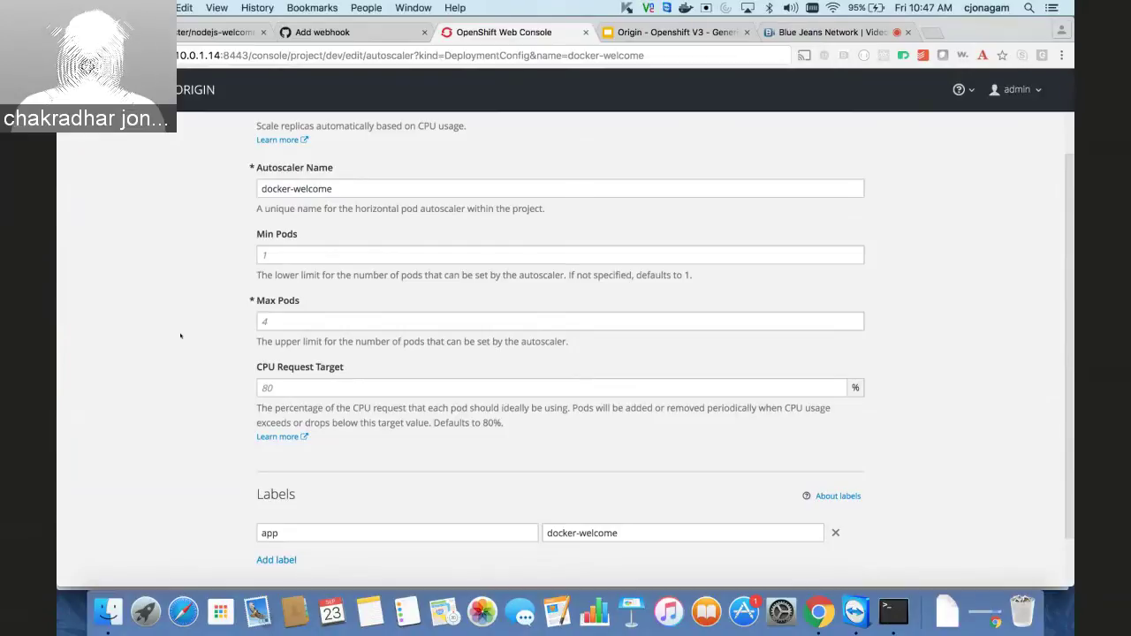
{"action": "scroll", "coordinate": [180, 335], "scroll_direction": "up", "scroll_amount": 2}
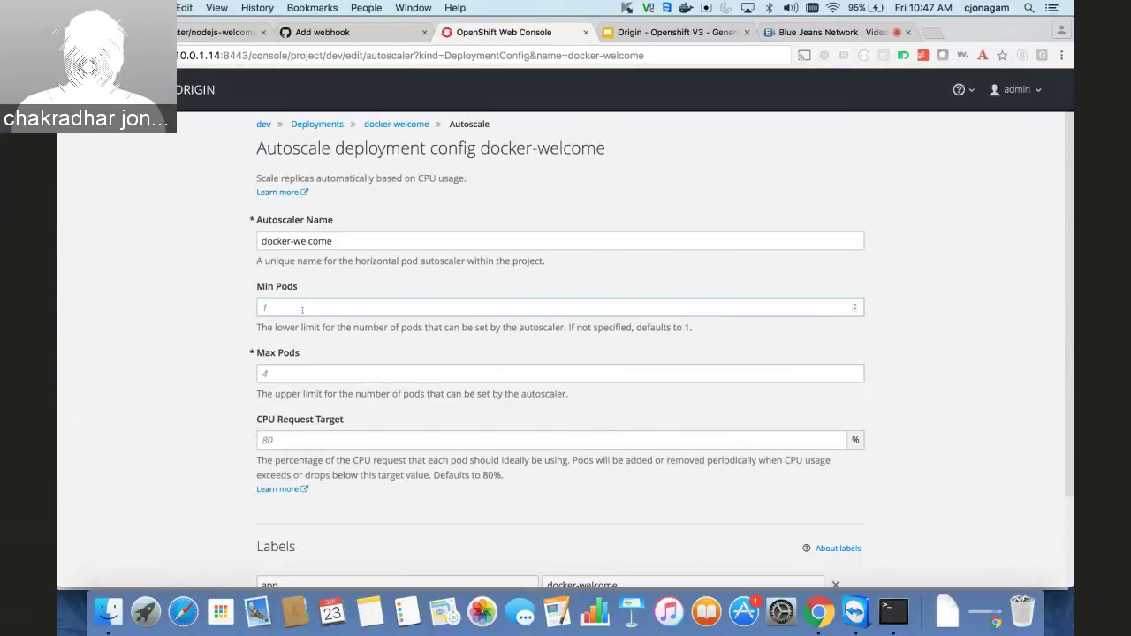
{"action": "scroll", "coordinate": [303, 351], "scroll_direction": "down", "scroll_amount": 3}
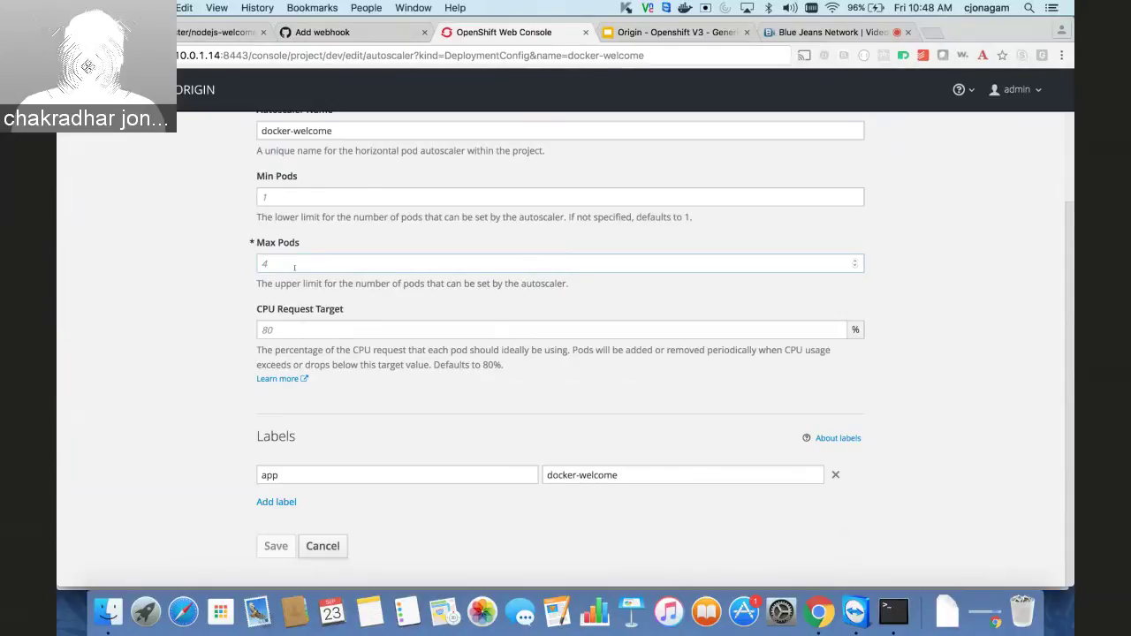
{"action": "left_click", "coordinate": [288, 331]}
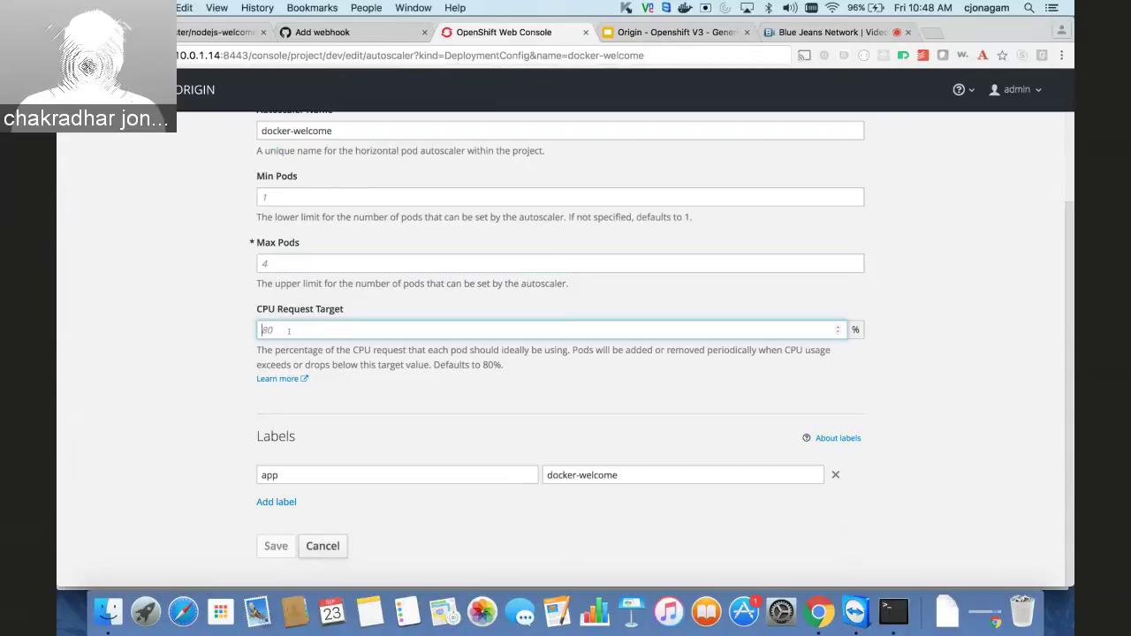
{"action": "left_click", "coordinate": [323, 545]}
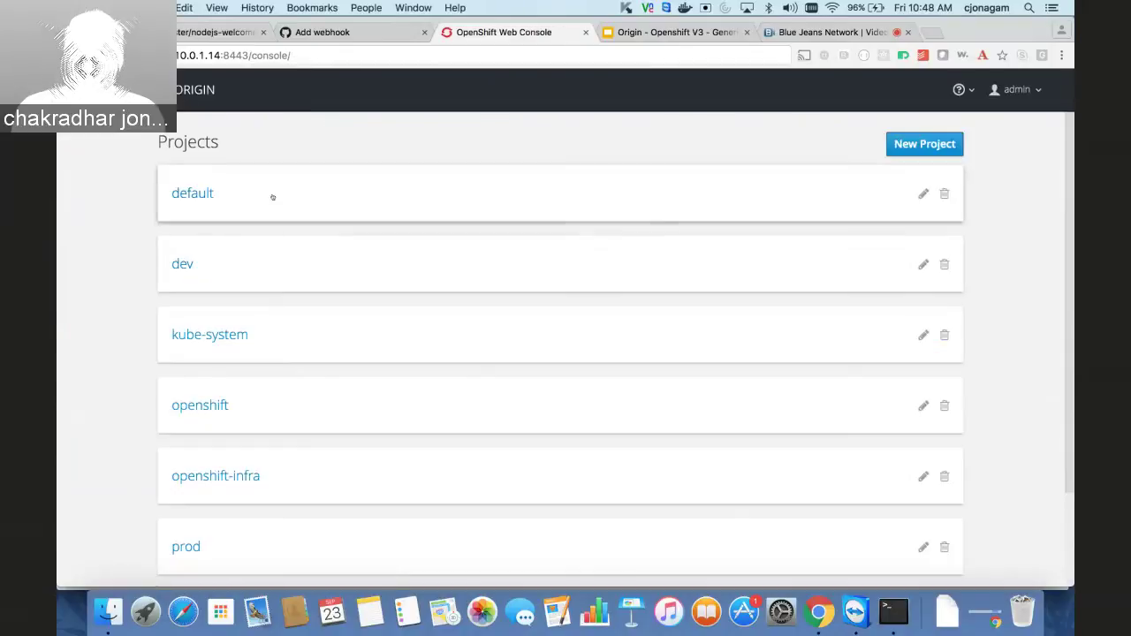
- Open the dev project overview and check the Blue Jeans meeting chat for questions
{"action": "left_click", "coordinate": [270, 264]}
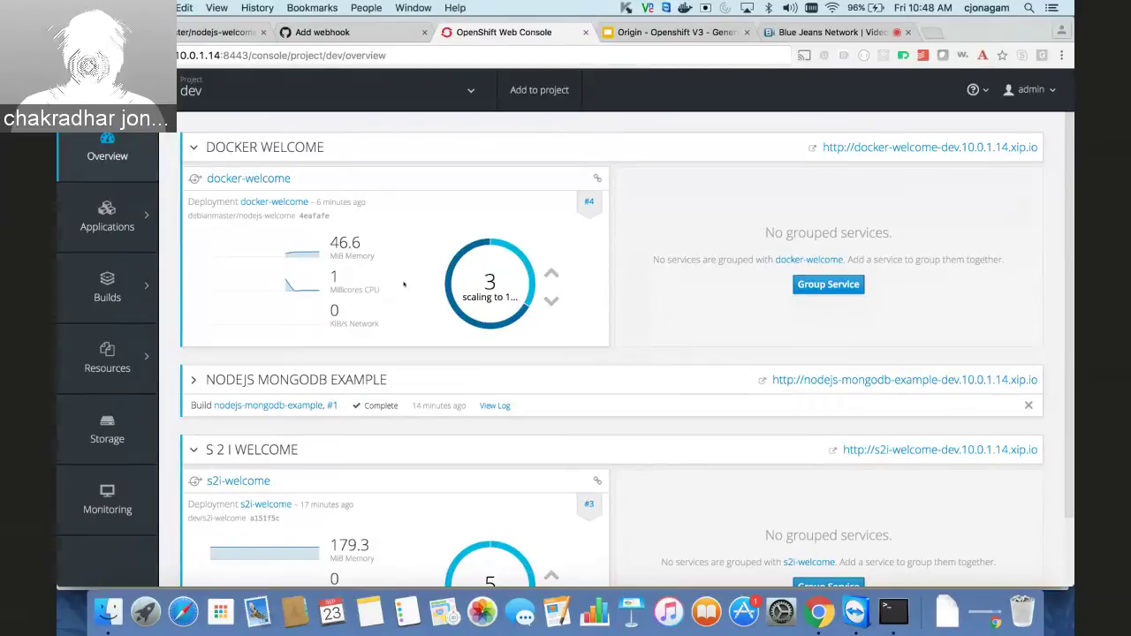
{"action": "scroll", "coordinate": [403, 283], "scroll_direction": "down", "scroll_amount": 1}
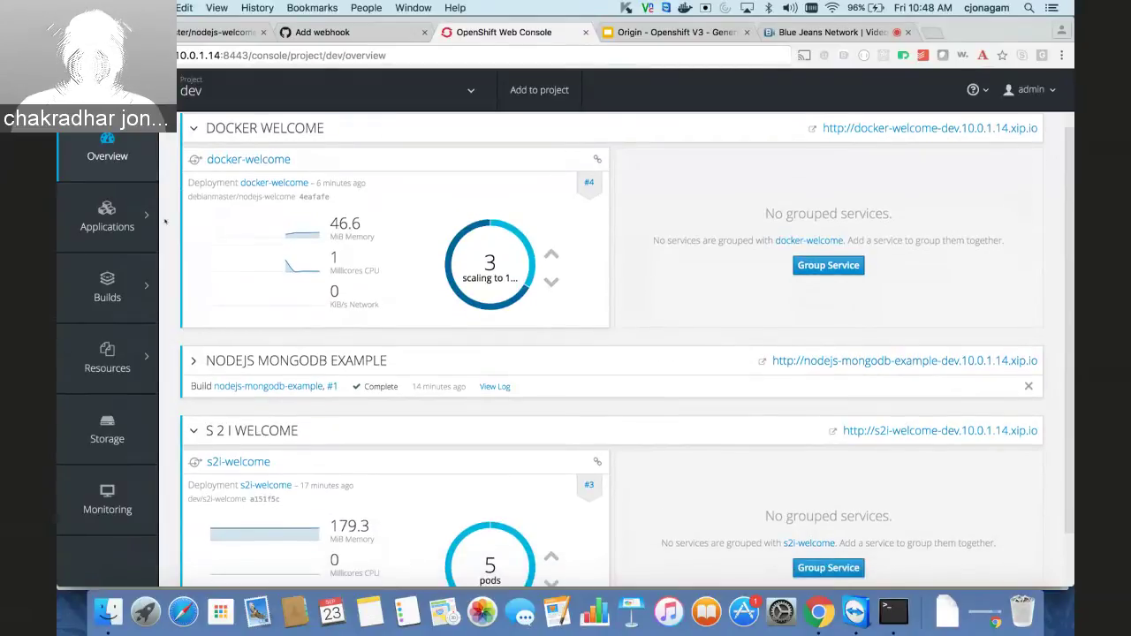
{"action": "left_click", "coordinate": [849, 33]}
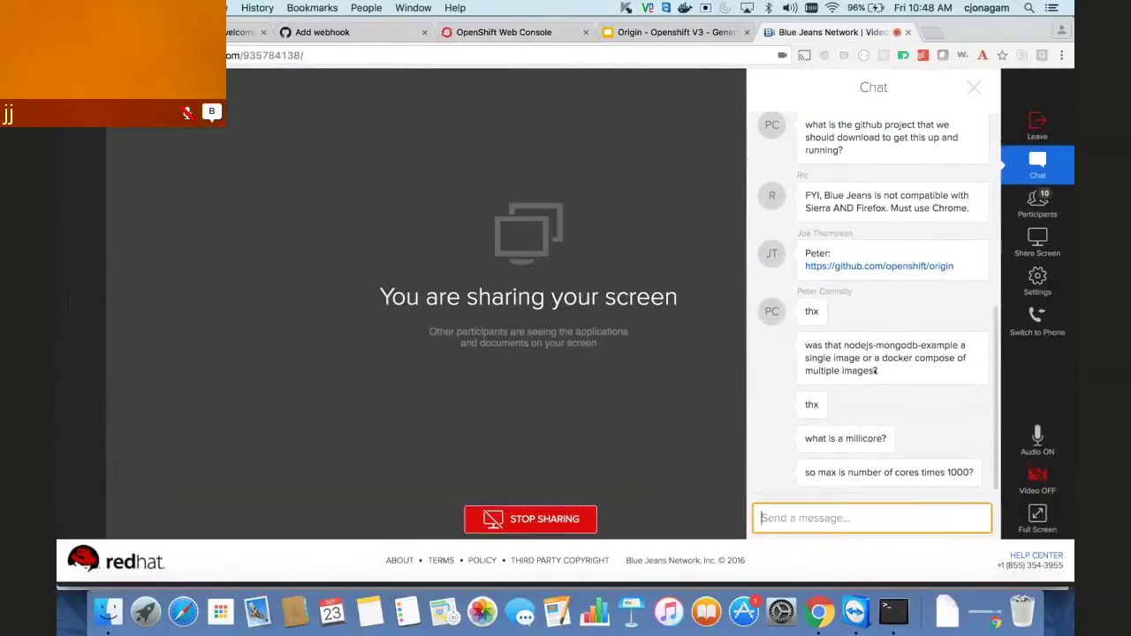
- Return to the console and list dev deployments, with docker-welcome now at 1 replica
{"action": "left_click", "coordinate": [503, 32]}
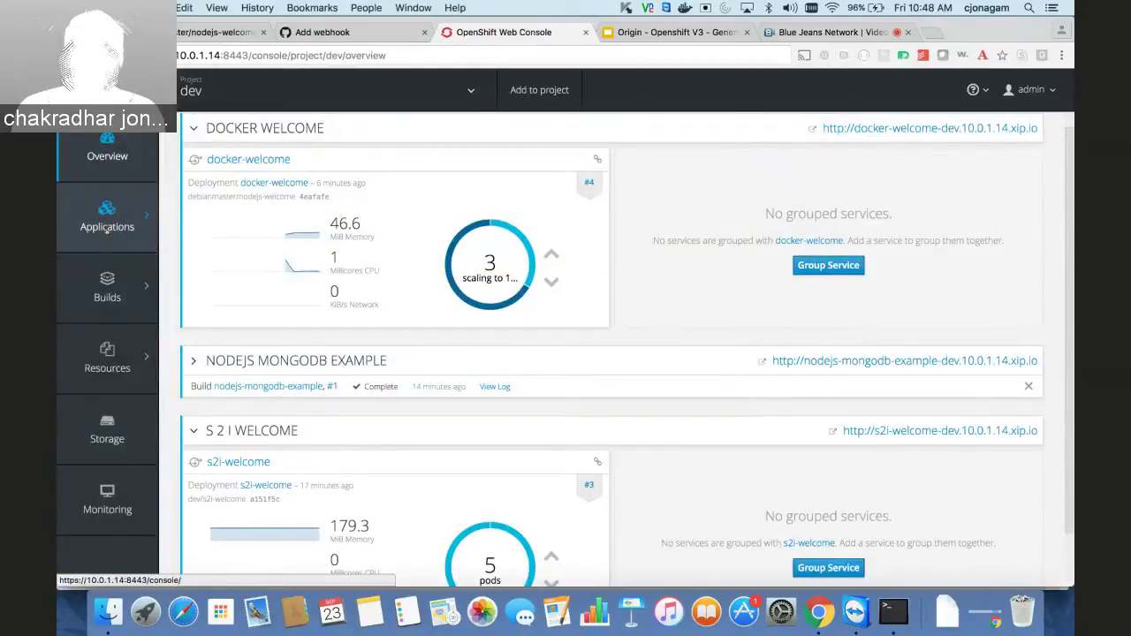
{"action": "mouse_move", "coordinate": [111, 223]}
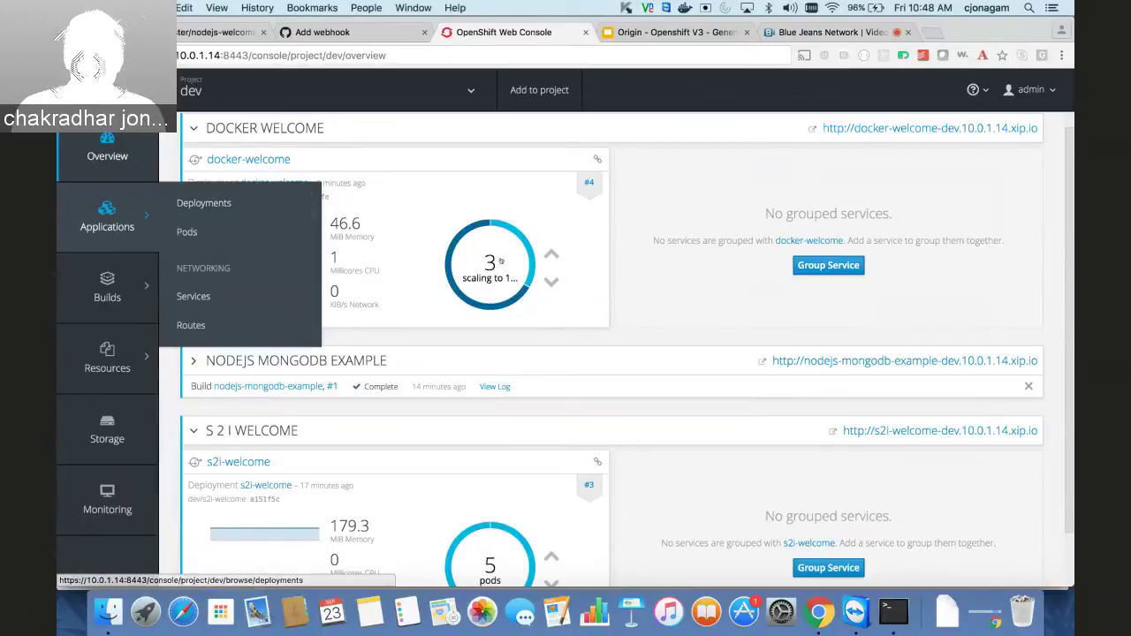
{"action": "scroll", "coordinate": [672, 288], "scroll_direction": "down", "scroll_amount": 2}
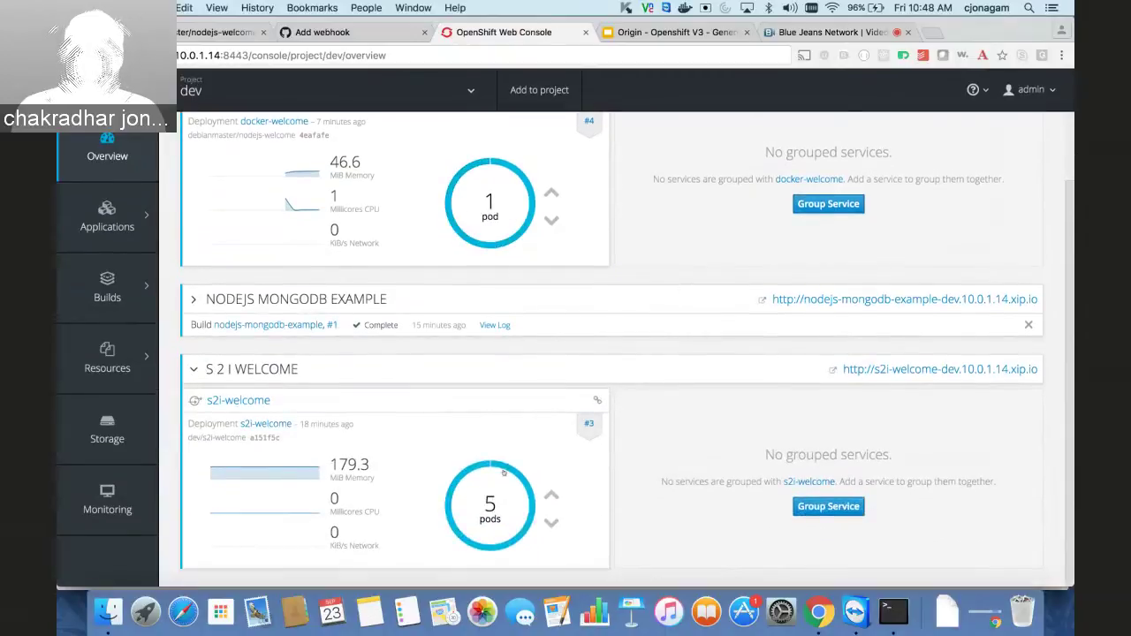
{"action": "scroll", "coordinate": [449, 320], "scroll_direction": "up", "scroll_amount": 2}
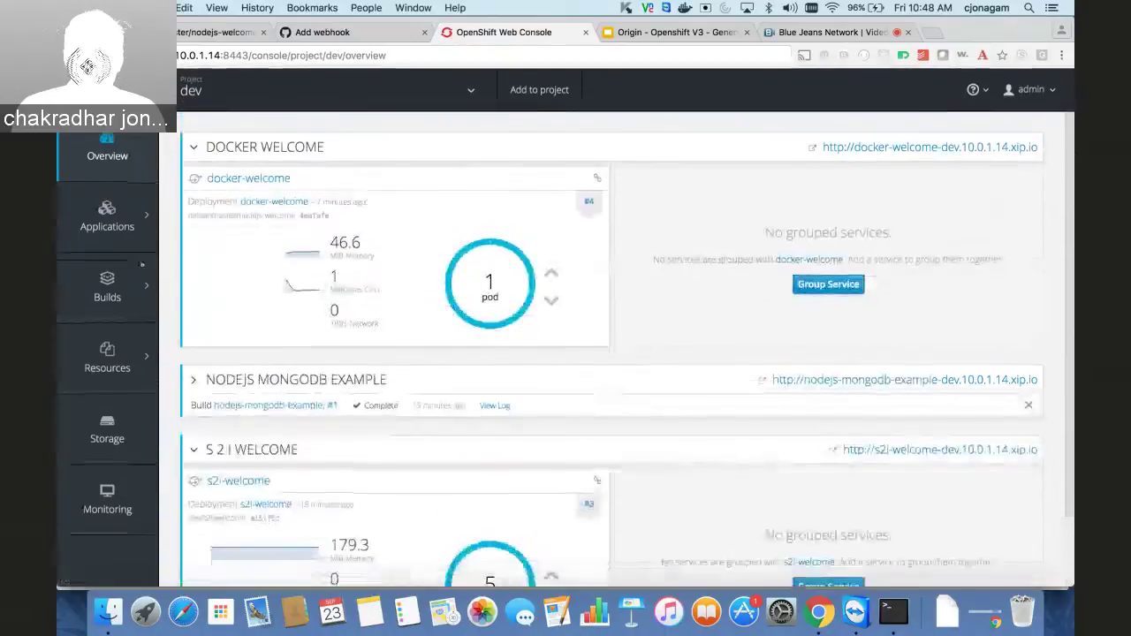
{"action": "left_click", "coordinate": [221, 205]}
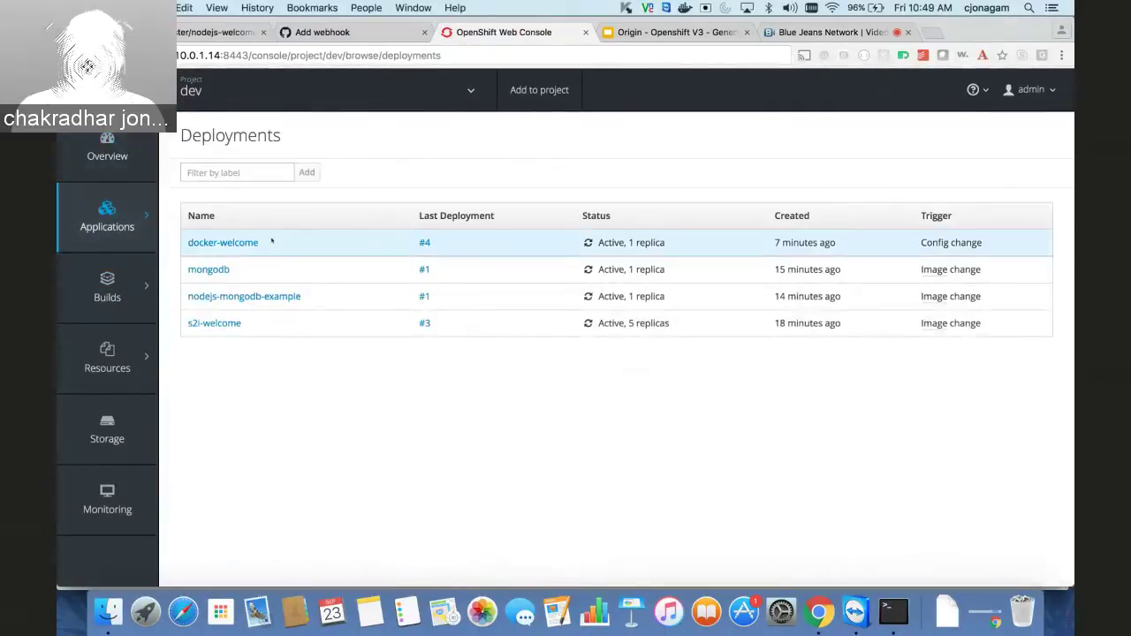
- Start an autoscaler on docker-welcome and set its CPU request target to 10%
{"action": "left_click", "coordinate": [228, 219]}
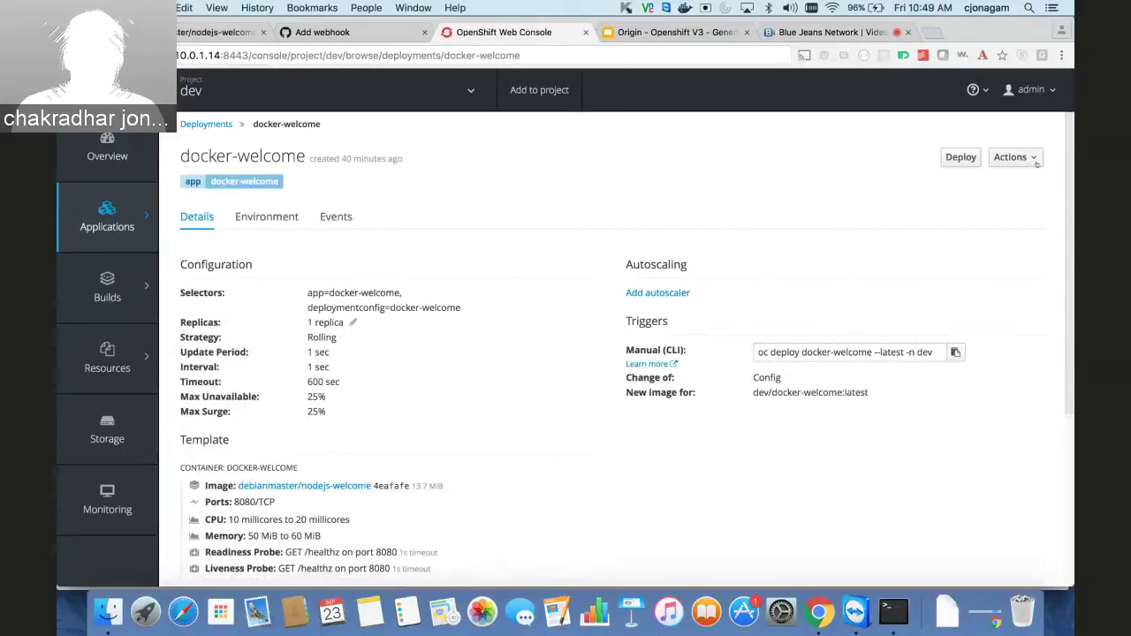
{"action": "left_click", "coordinate": [1032, 159]}
{"action": "left_click", "coordinate": [996, 215]}
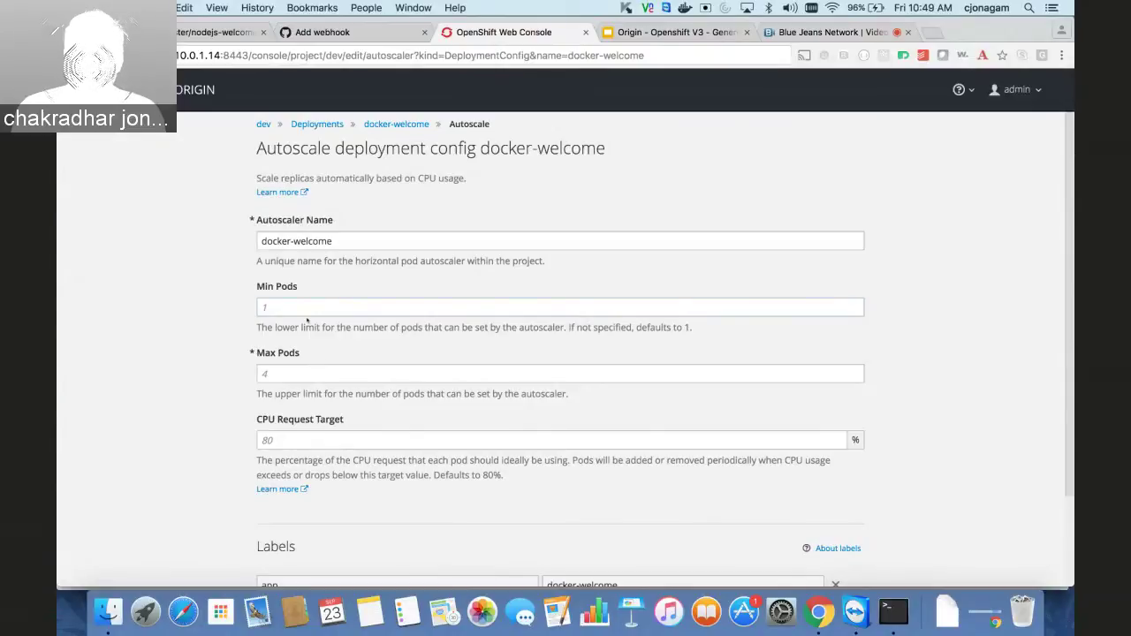
{"action": "left_click", "coordinate": [330, 438]}
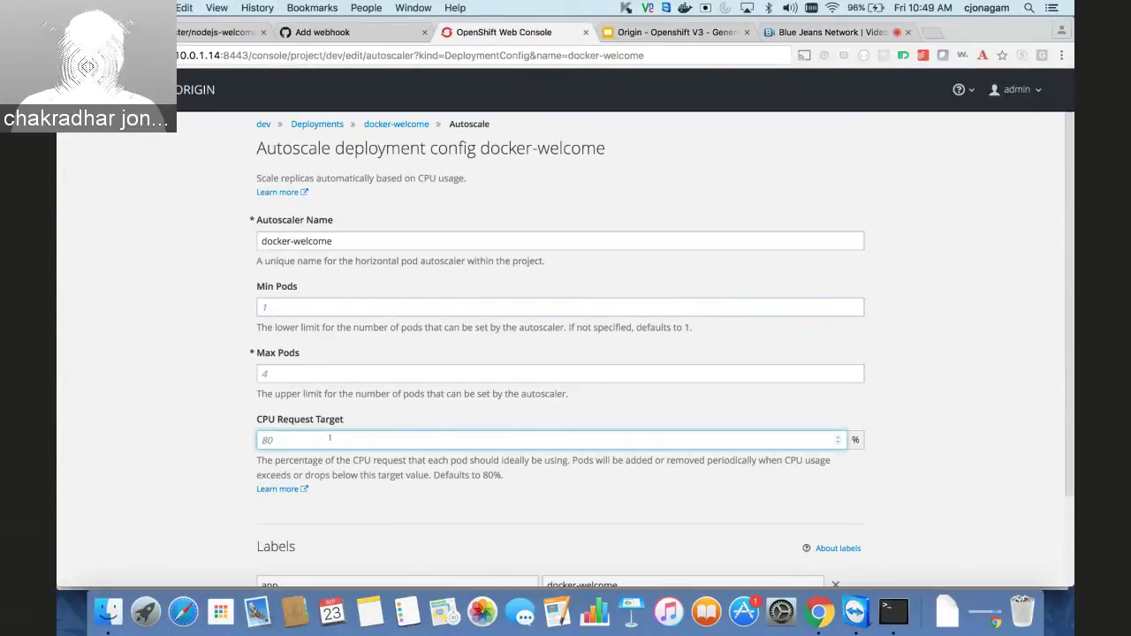
{"action": "type", "text": "10"}
{"action": "key", "text": "Tab"}
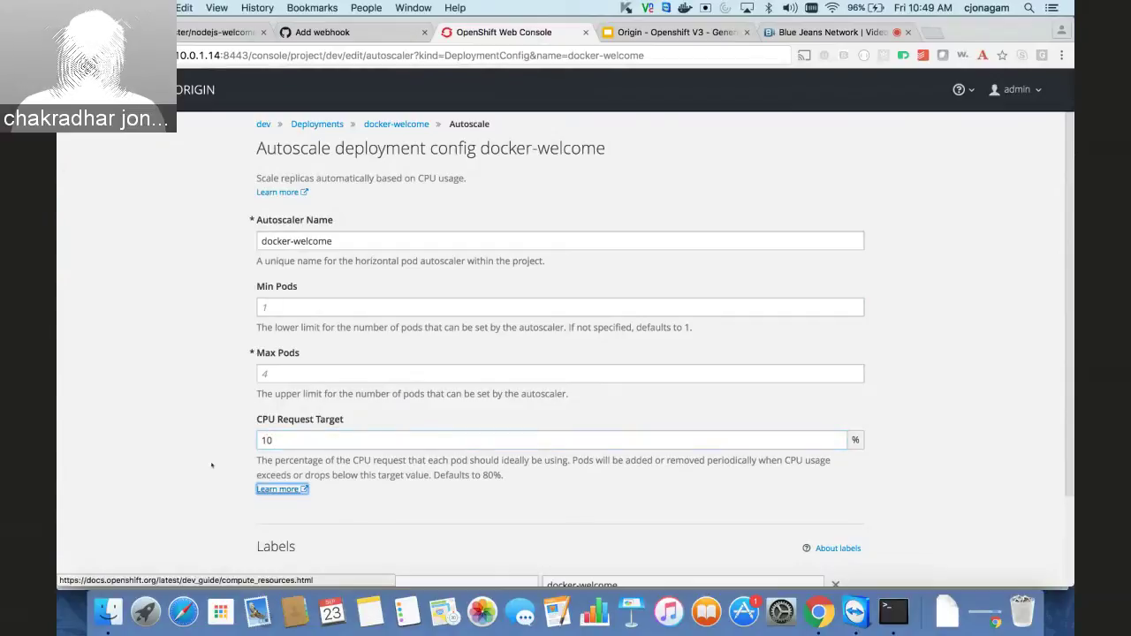
- Set Min Pods to 1 and Max Pods to 4, then save the autoscaler
{"action": "scroll", "coordinate": [199, 470], "scroll_direction": "down", "scroll_amount": 3}
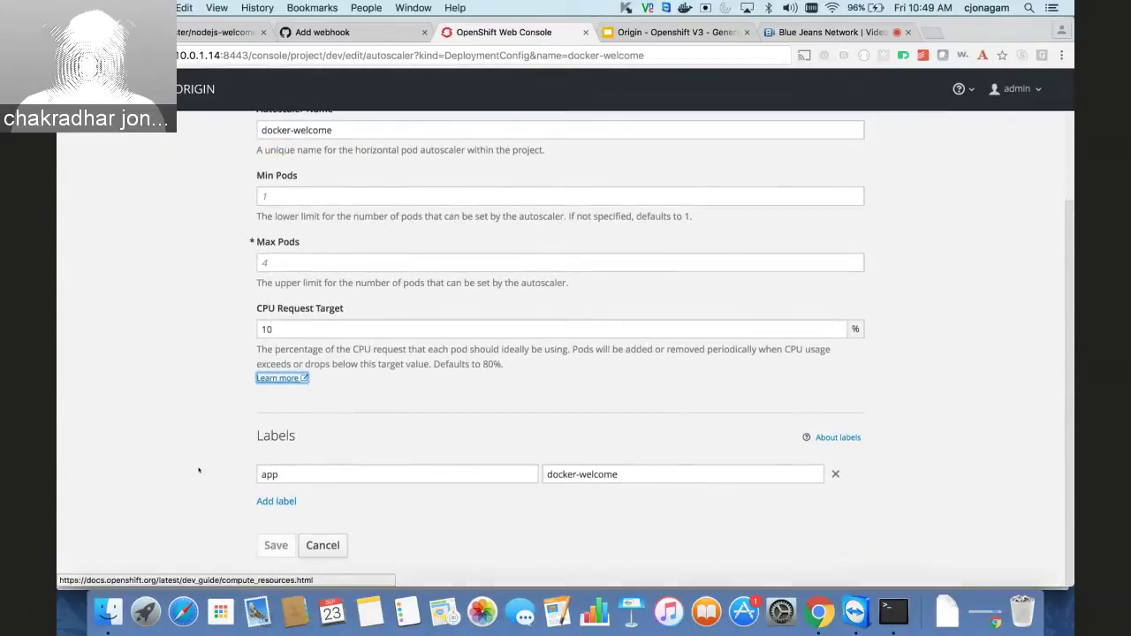
{"action": "left_click", "coordinate": [283, 474]}
{"action": "left_click", "coordinate": [301, 196]}
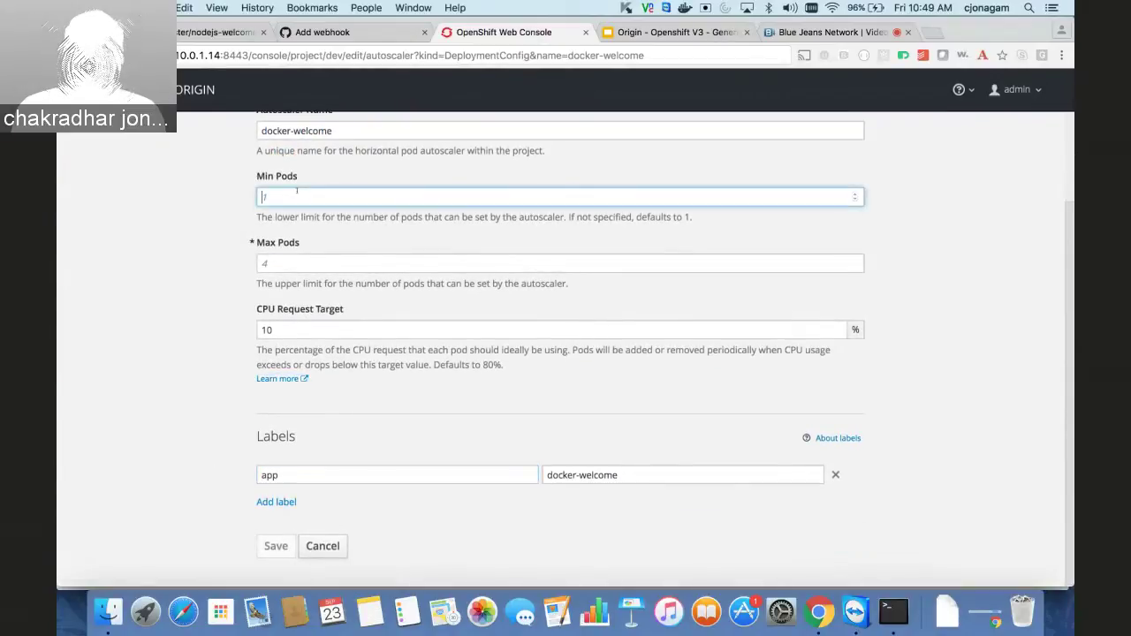
{"action": "type", "text": "1"}
{"action": "left_click", "coordinate": [294, 256]}
{"action": "type", "text": "4"}
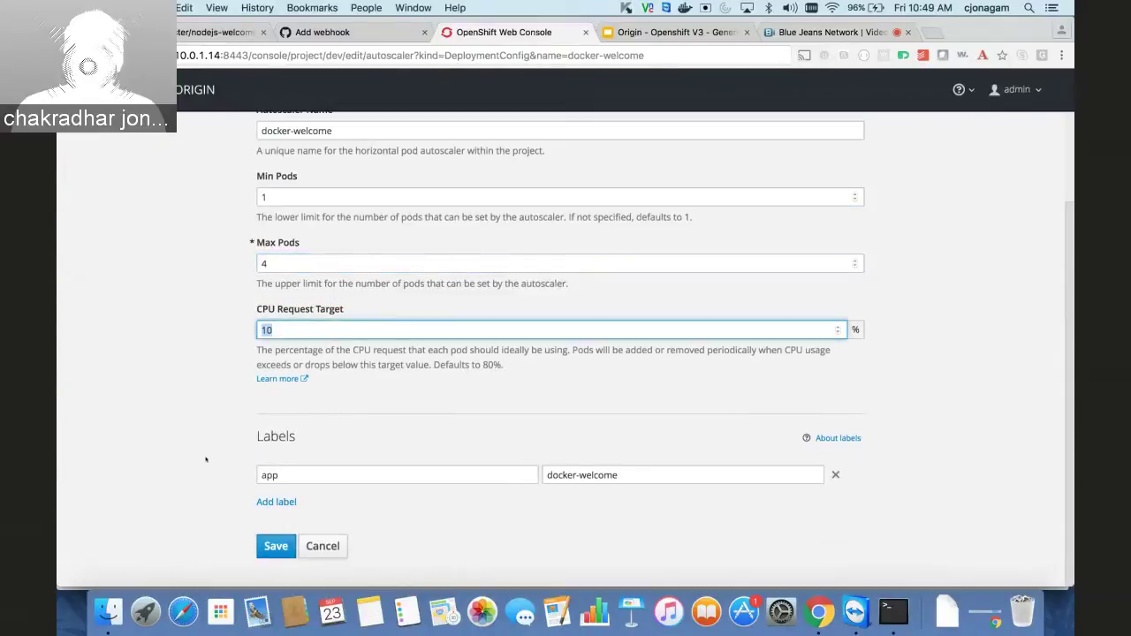
{"action": "key", "text": "Tab"}
{"action": "left_click", "coordinate": [276, 546]}
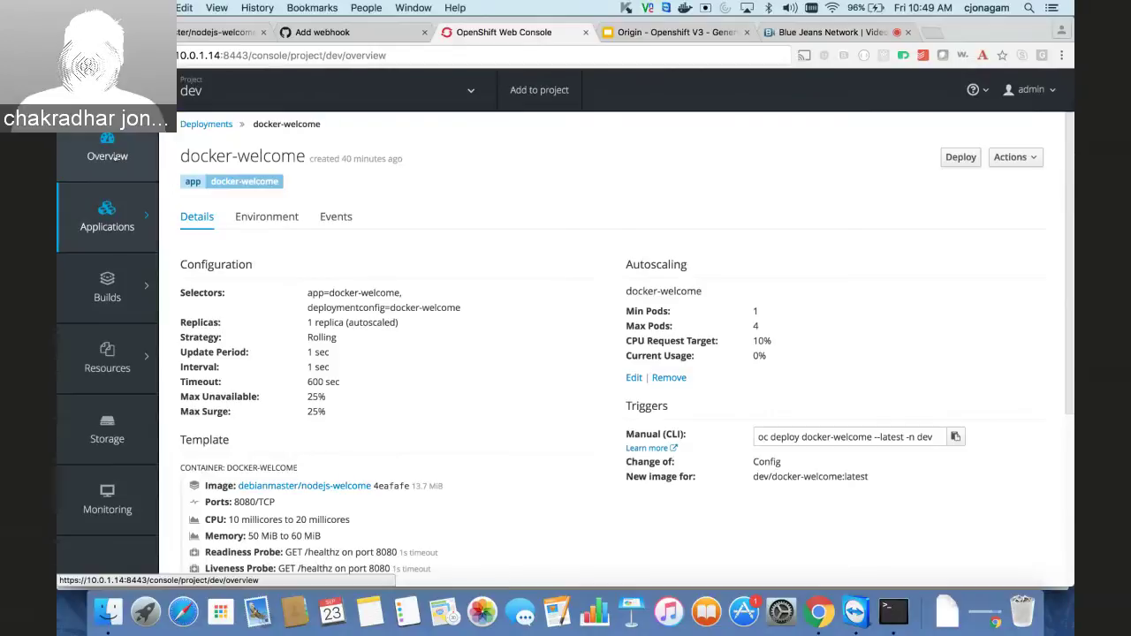
- Copy the docker-welcome route URL from the overview, load it in a new tab, then close it
{"action": "left_click", "coordinate": [121, 156]}
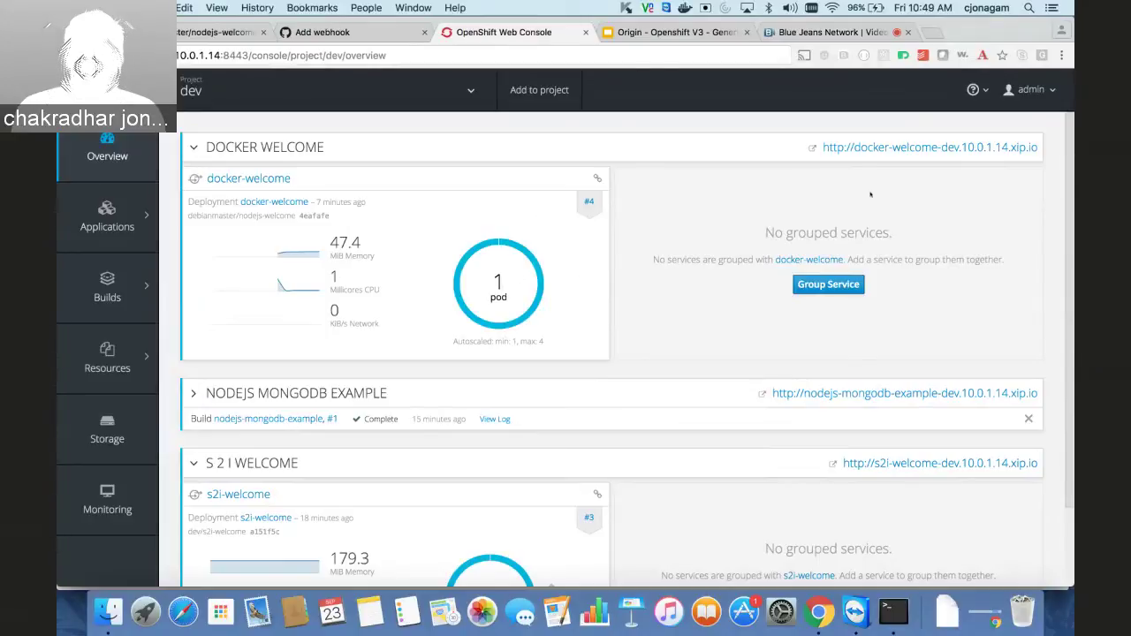
{"action": "right_click", "coordinate": [879, 147]}
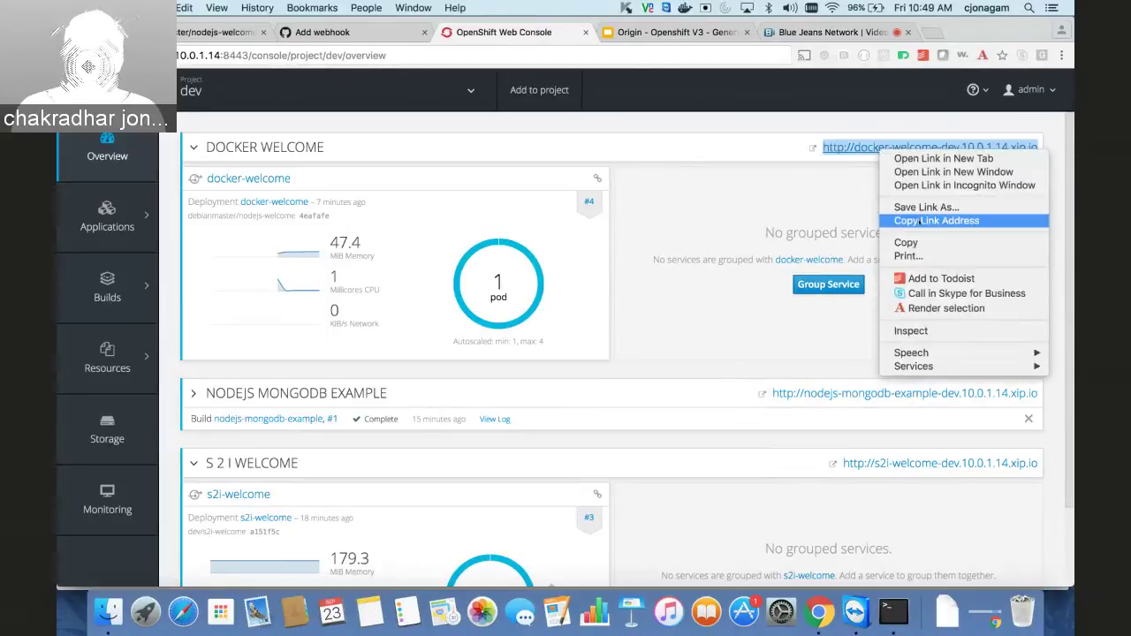
{"action": "key", "text": "Return"}
{"action": "key", "text": "super+t"}
{"action": "type", "text": "http://docker-welcome-dev.10.0.1.14.xip.io"}
{"action": "key", "text": "Return"}
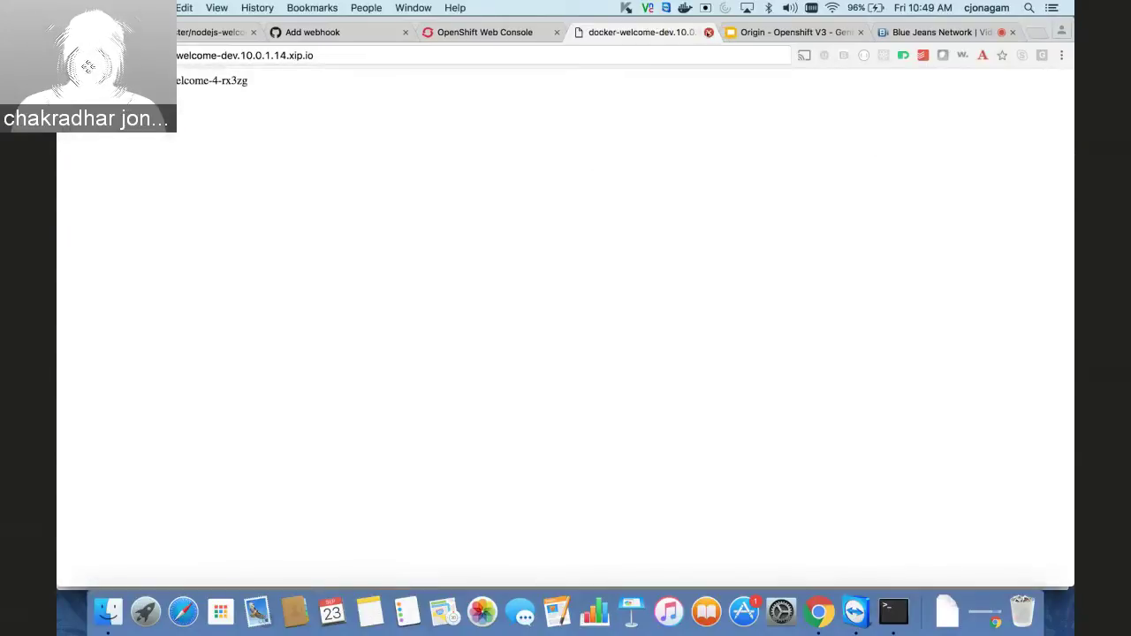
{"action": "left_click", "coordinate": [709, 31]}
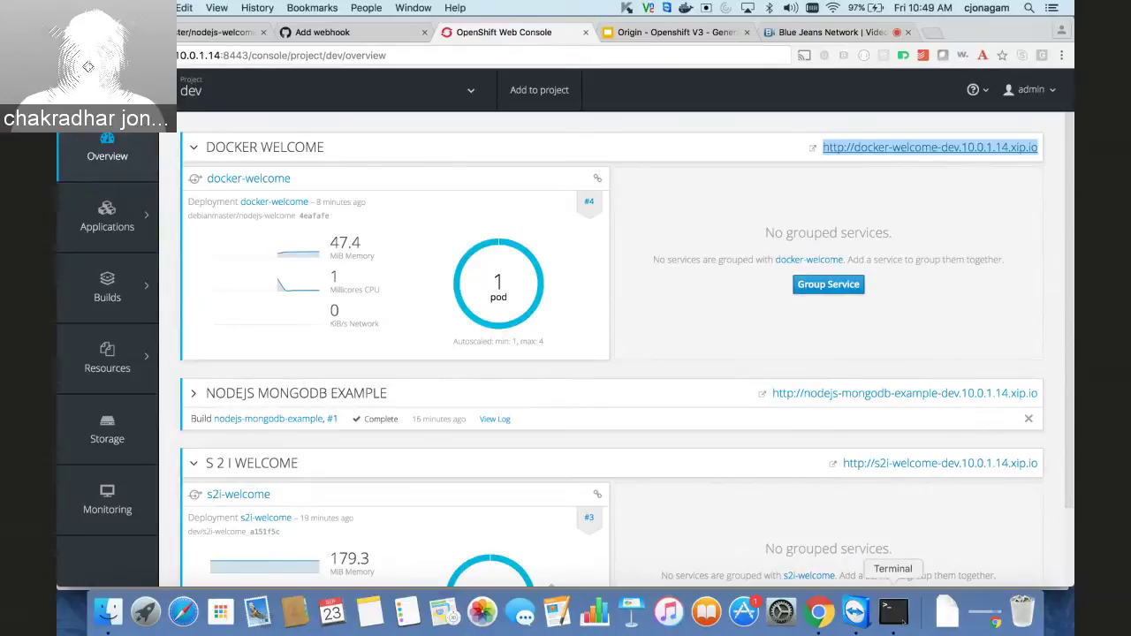
- Bring up Terminal and clear the screen
{"action": "left_click", "coordinate": [893, 611]}
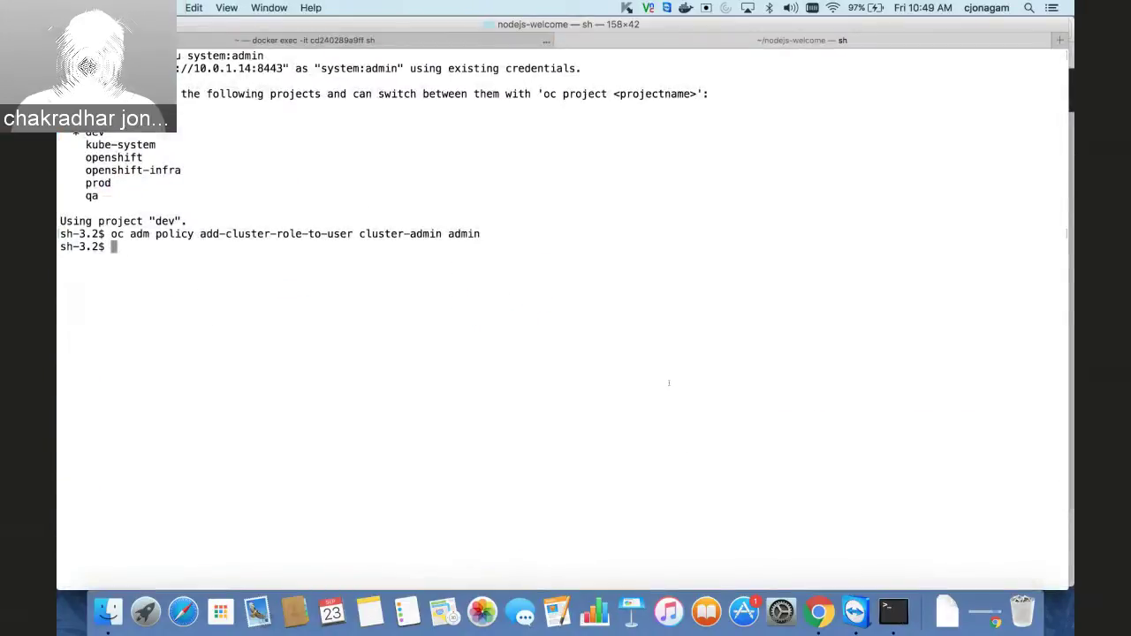
{"action": "type", "text": "clear"}
{"action": "key", "text": "Return"}
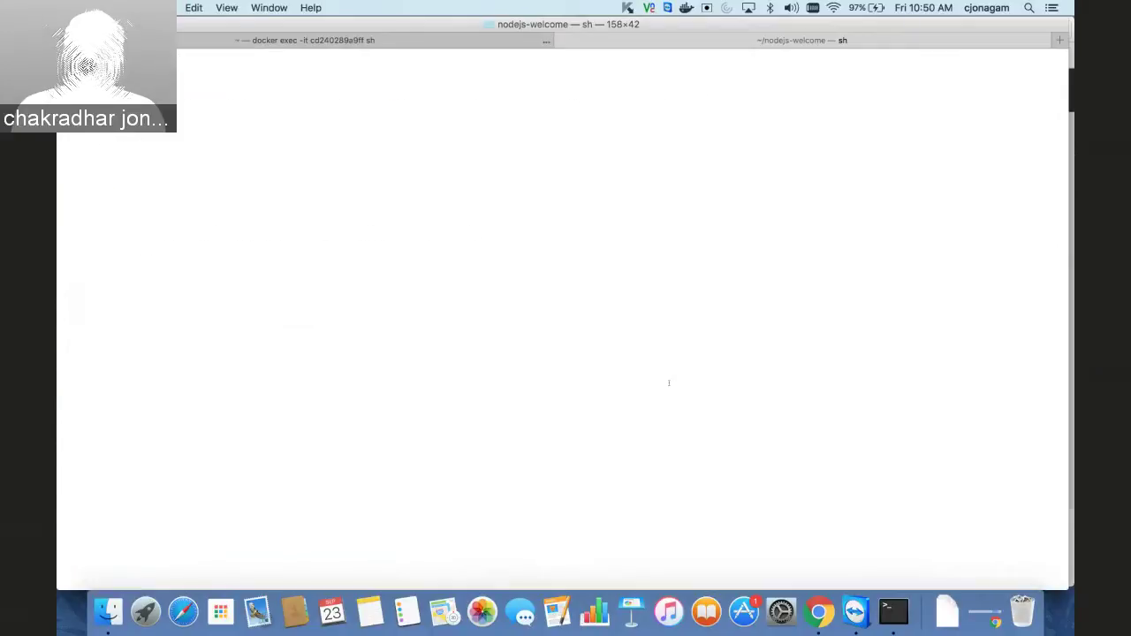
- Run loadtest -n 10000 -c 100 against the pasted docker-welcome route URL
{"action": "type", "text": "n"}
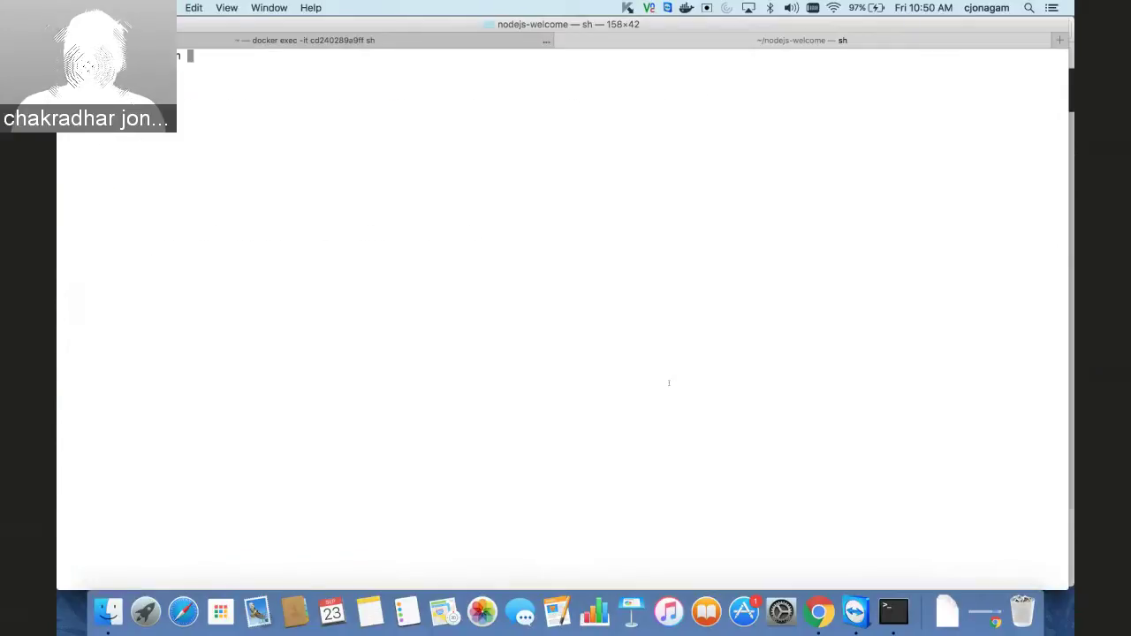
{"action": "type", "text": " 10000 "}
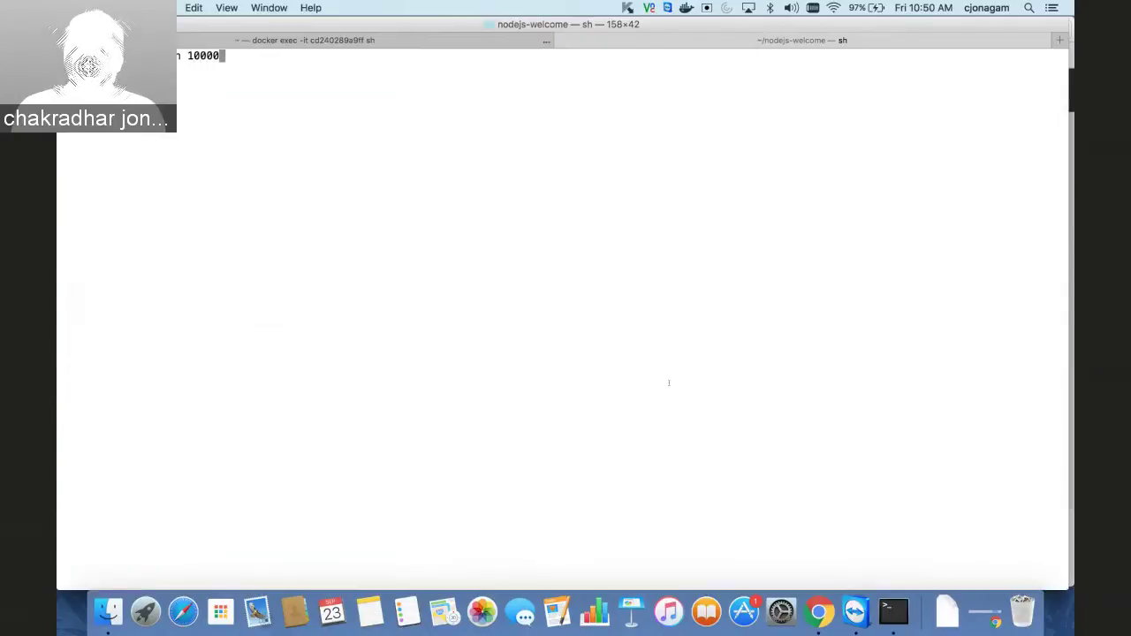
{"action": "type", "text": "-c 100"}
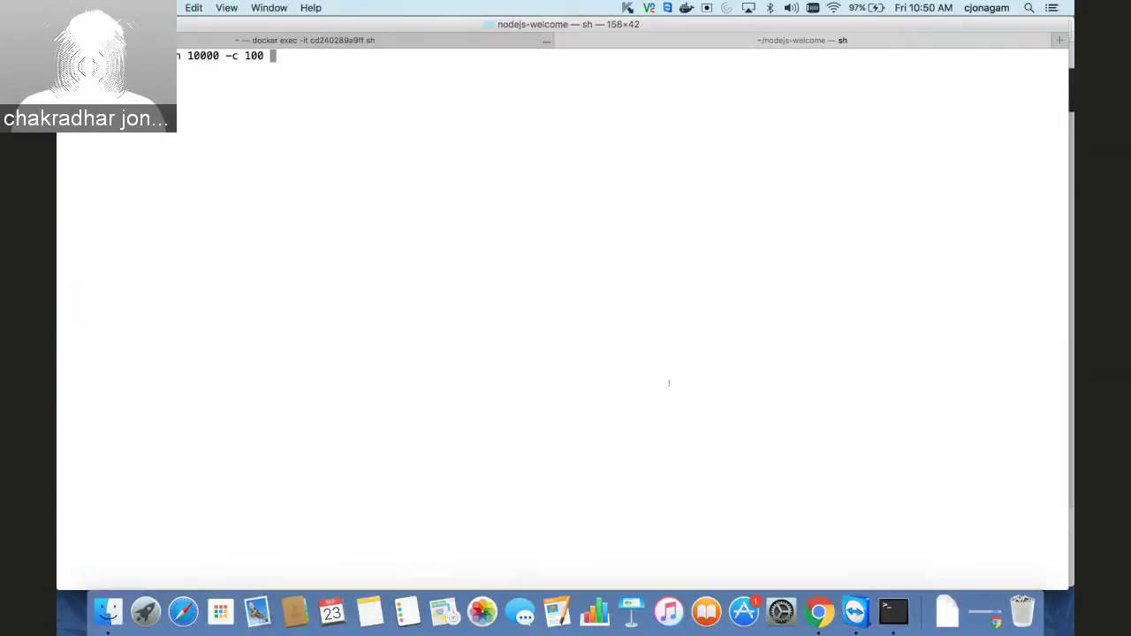
{"action": "type", "text": "http://docker-welcome-dev.10.0.1.14.xip.io/"}
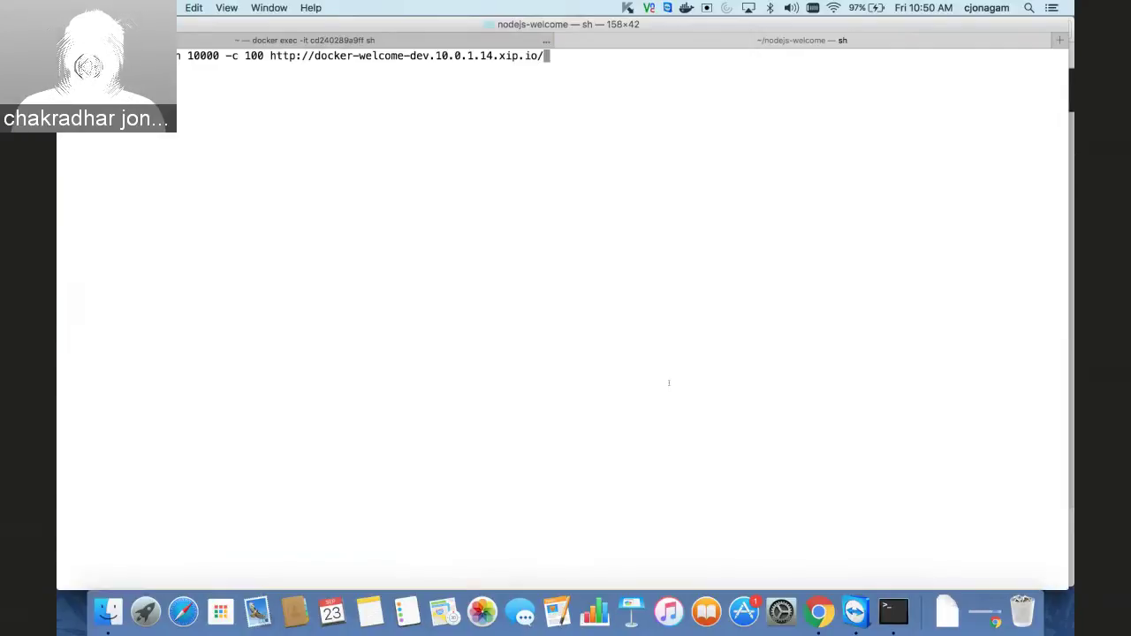
{"action": "key", "text": "Return"}
{"action": "key", "text": "super+Tab"}
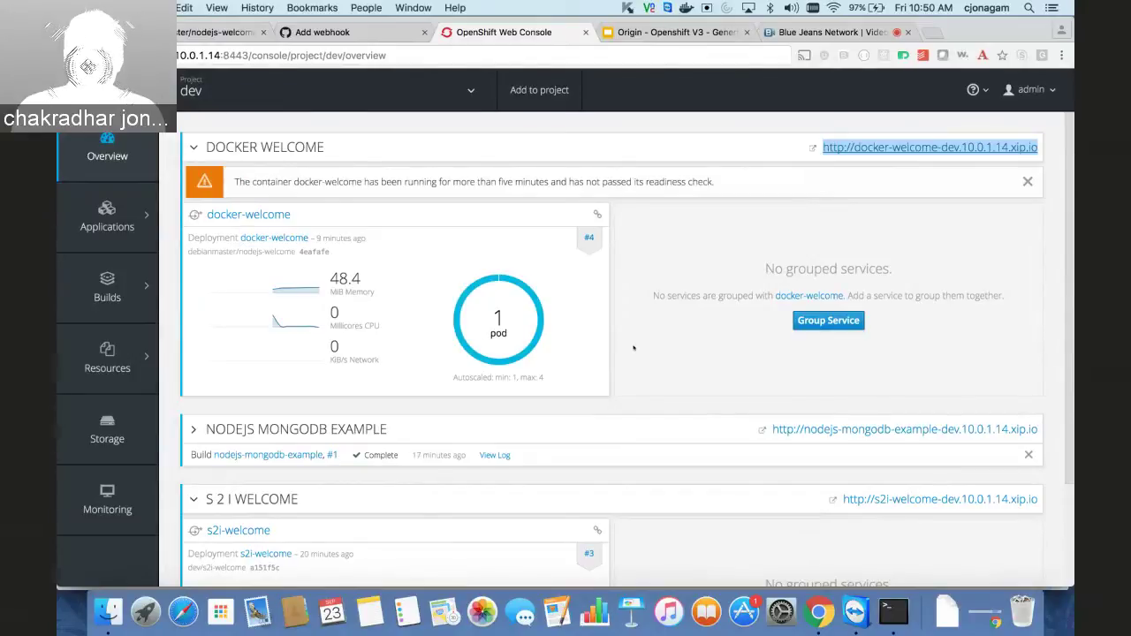
- Rerun the docker-welcome load test with concurrency raised from 100 to 200
{"action": "key", "text": "super+Tab"}
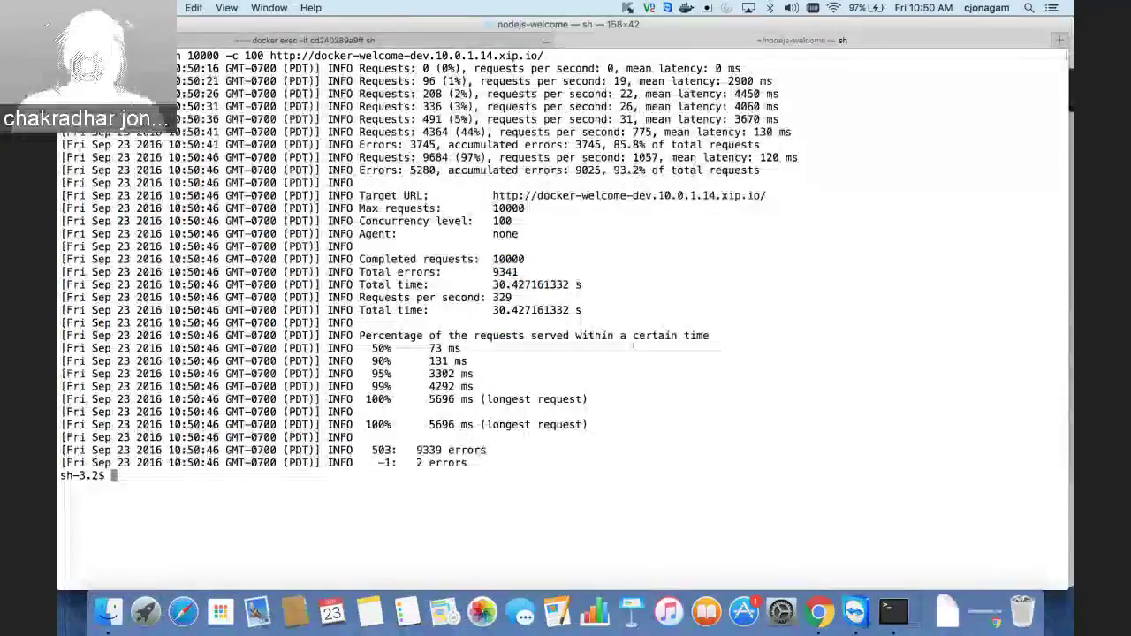
{"action": "key", "text": "Up"}
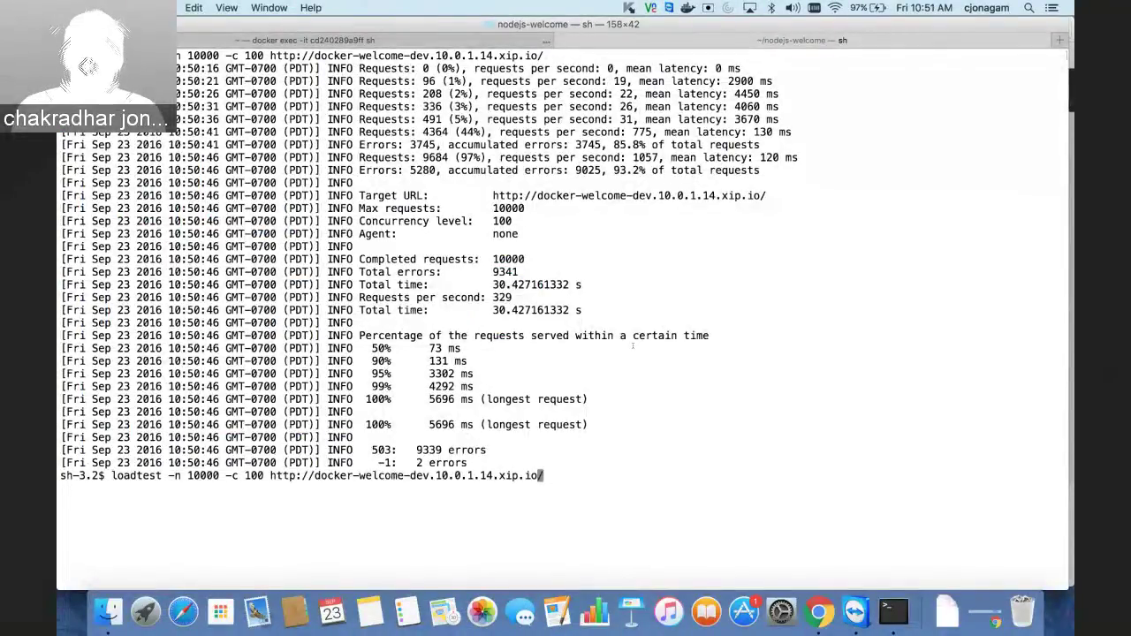
{"action": "key", "text": "Left"}
{"action": "key", "text": "Left"}
{"action": "key", "text": "Left"}
{"action": "key", "text": "Left"}
{"action": "key", "text": "Left"}
{"action": "key", "text": "Left"}
{"action": "key", "text": "Left"}
{"action": "key", "text": "Left"}
{"action": "key", "text": "Left"}
{"action": "key", "text": "Left"}
{"action": "key", "text": "Left"}
{"action": "key", "text": "Left"}
{"action": "key", "text": "Left"}
{"action": "key", "text": "Left"}
{"action": "key", "text": "Left"}
{"action": "key", "text": "Left"}
{"action": "key", "text": "Left"}
{"action": "key", "text": "Left"}
{"action": "key", "text": "Left"}
{"action": "key", "text": "Left"}
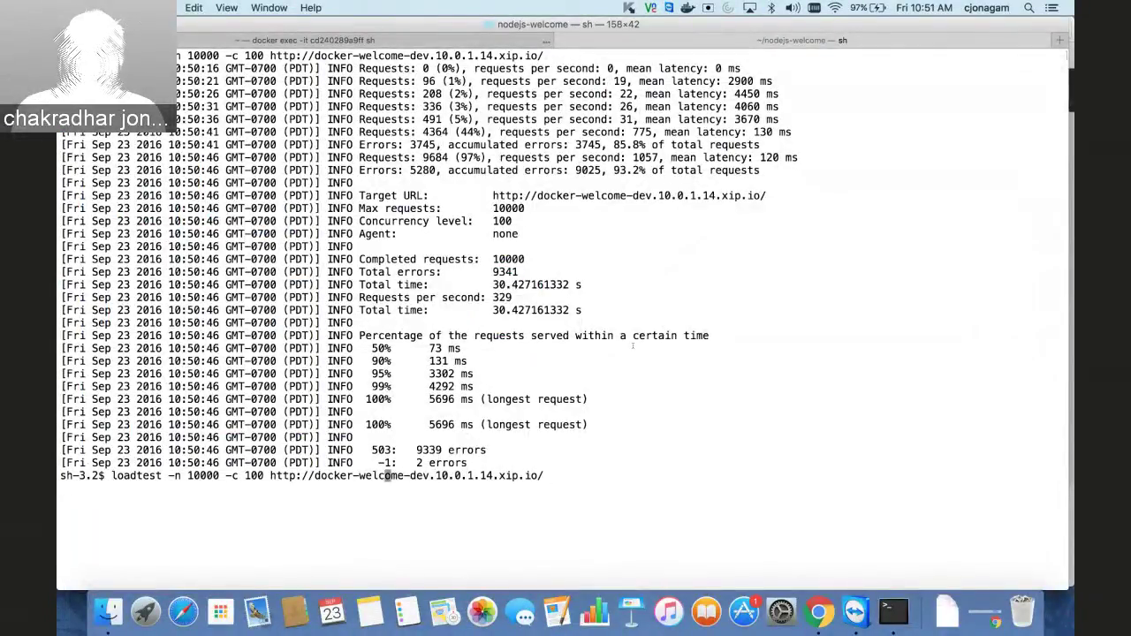
{"action": "key", "text": "Left"}
{"action": "key", "text": "Left"}
{"action": "key", "text": "Left"}
{"action": "key", "text": "Left"}
{"action": "key", "text": "Left"}
{"action": "key", "text": "Left"}
{"action": "key", "text": "Left"}
{"action": "key", "text": "Left"}
{"action": "key", "text": "Left"}
{"action": "key", "text": "Left"}
{"action": "key", "text": "Left"}
{"action": "key", "text": "Left"}
{"action": "key", "text": "Left"}
{"action": "key", "text": "Left"}
{"action": "key", "text": "Left"}
{"action": "key", "text": "Left"}
{"action": "key", "text": "Left"}
{"action": "key", "text": "Left"}
{"action": "key", "text": "Left"}
{"action": "key", "text": "Left"}
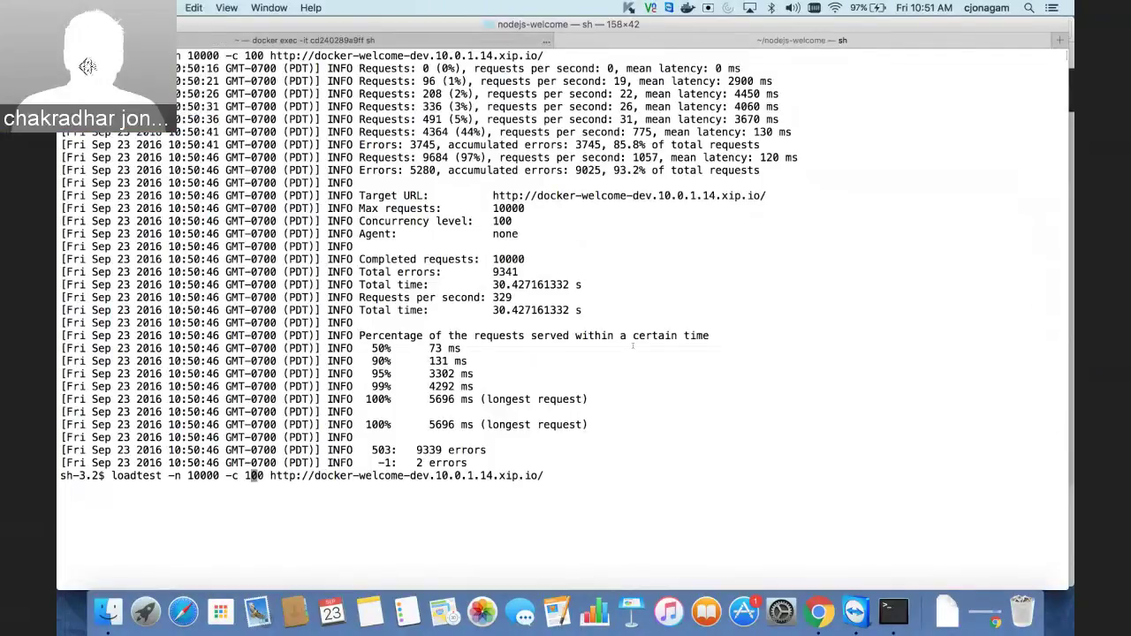
{"action": "key", "text": "BackSpace"}
{"action": "type", "text": "2"}
{"action": "key", "text": "Return"}
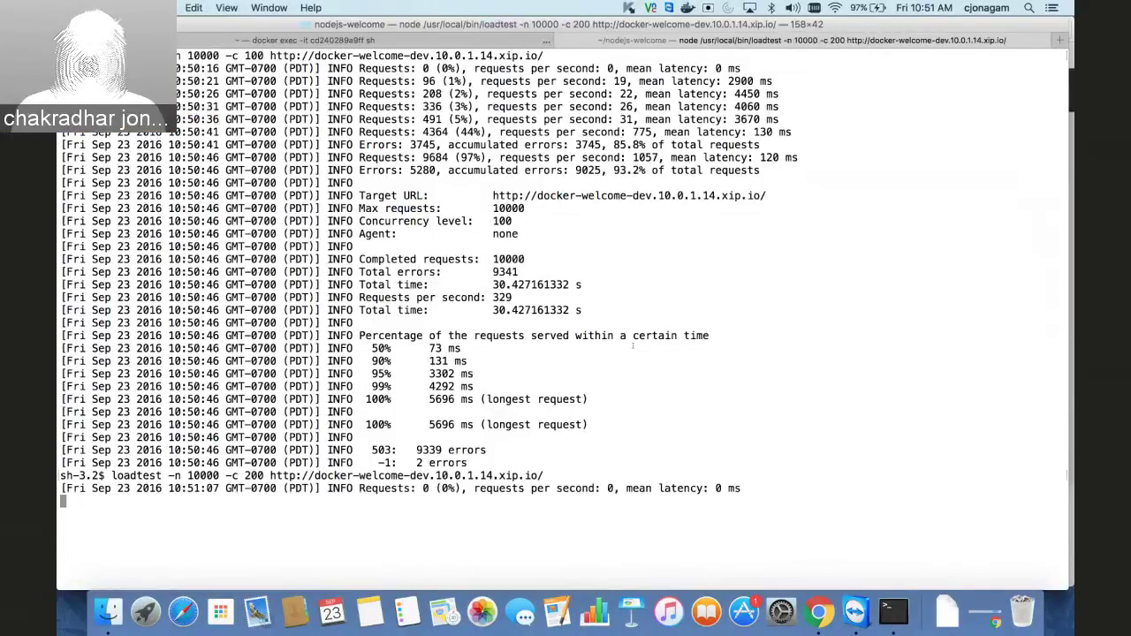
{"action": "key", "text": "super+Tab"}
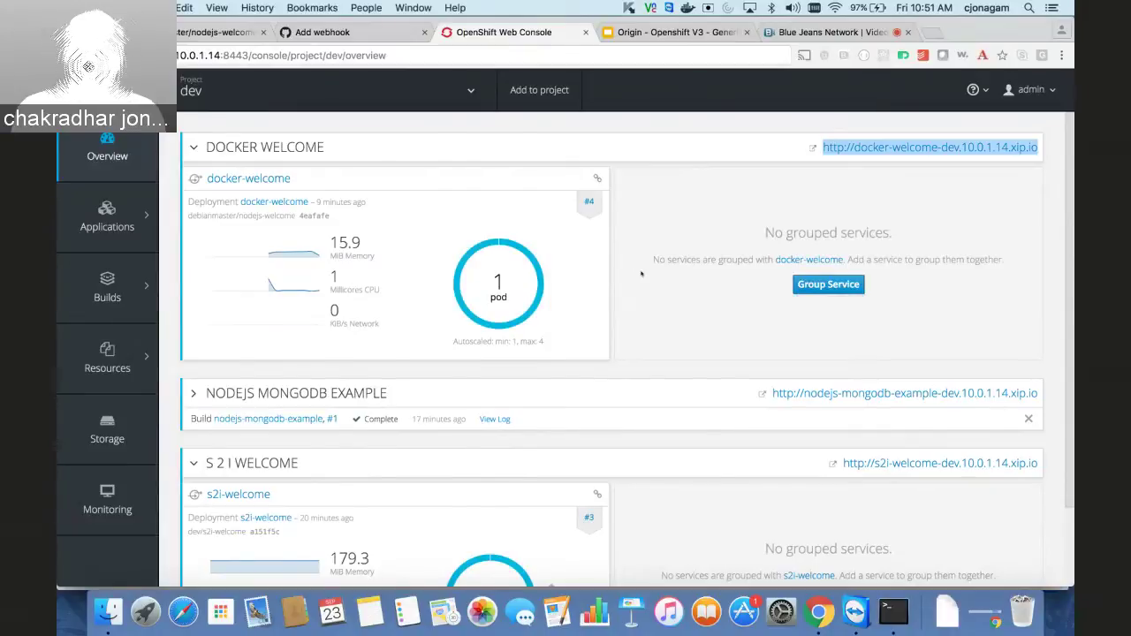
- Rerun the load test as loadtest -n 10000 -c 300 against docker-welcome
{"action": "key", "text": "super+Tab"}
{"action": "key", "text": "Up"}
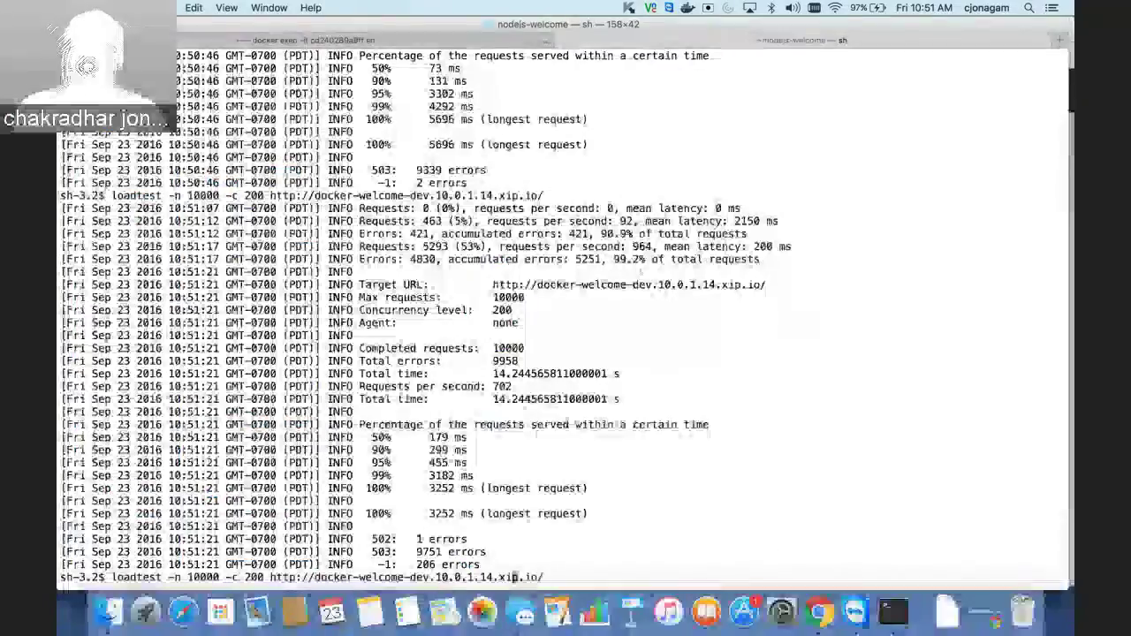
{"action": "key", "text": "Left"}
{"action": "key", "text": "Left"}
{"action": "key", "text": "Left"}
{"action": "key", "text": "Left"}
{"action": "key", "text": "Left"}
{"action": "key", "text": "Left"}
{"action": "key", "text": "Left"}
{"action": "key", "text": "Left"}
{"action": "key", "text": "Left"}
{"action": "key", "text": "Left"}
{"action": "key", "text": "Left"}
{"action": "key", "text": "Left"}
{"action": "key", "text": "Left"}
{"action": "key", "text": "Left"}
{"action": "key", "text": "Left"}
{"action": "key", "text": "Left"}
{"action": "key", "text": "Left"}
{"action": "key", "text": "Left"}
{"action": "key", "text": "Left"}
{"action": "key", "text": "Left"}
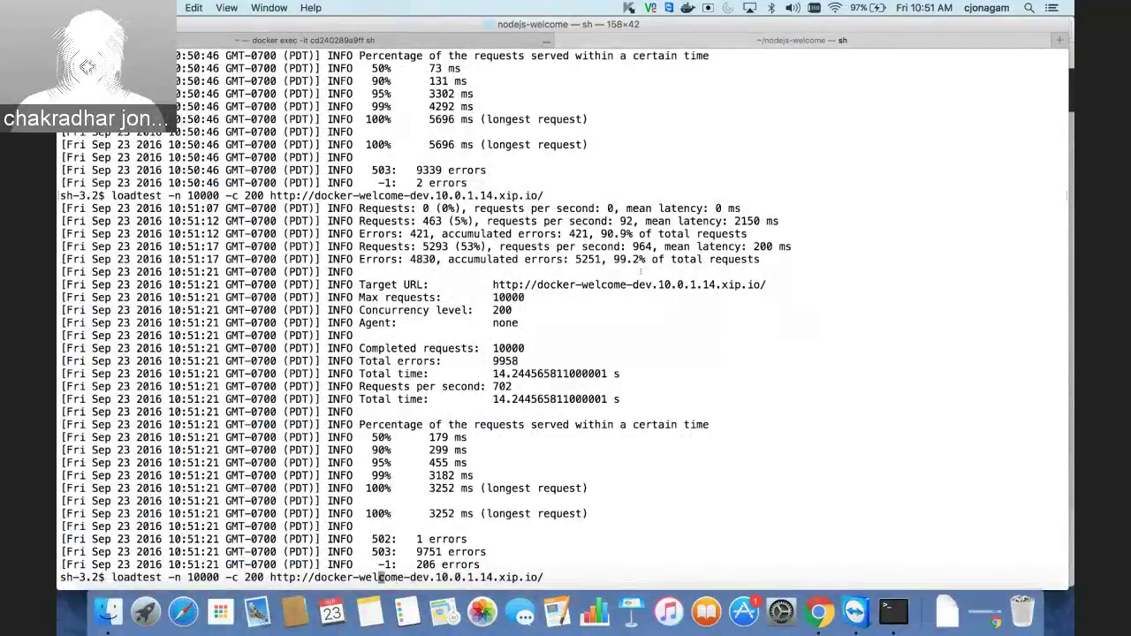
{"action": "key", "text": "Left"}
{"action": "key", "text": "Left"}
{"action": "key", "text": "Left"}
{"action": "key", "text": "Left"}
{"action": "key", "text": "Left"}
{"action": "key", "text": "Left"}
{"action": "key", "text": "Left"}
{"action": "key", "text": "Left"}
{"action": "key", "text": "Left"}
{"action": "key", "text": "Left"}
{"action": "key", "text": "Left"}
{"action": "key", "text": "Left"}
{"action": "key", "text": "Left"}
{"action": "key", "text": "Left"}
{"action": "key", "text": "Left"}
{"action": "key", "text": "Left"}
{"action": "key", "text": "Left"}
{"action": "key", "text": "Left"}
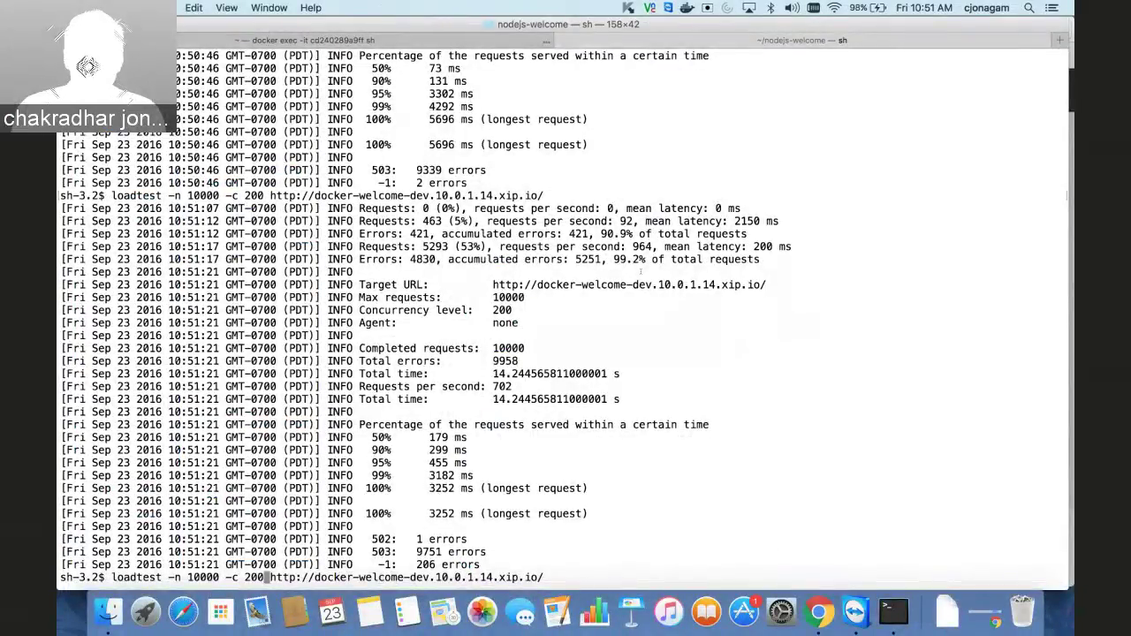
{"action": "type", "text": "0"}
{"action": "key", "text": "BackSpace"}
{"action": "key", "text": "BackSpace"}
{"action": "key", "text": "BackSpace"}
{"action": "key", "text": "BackSpace"}
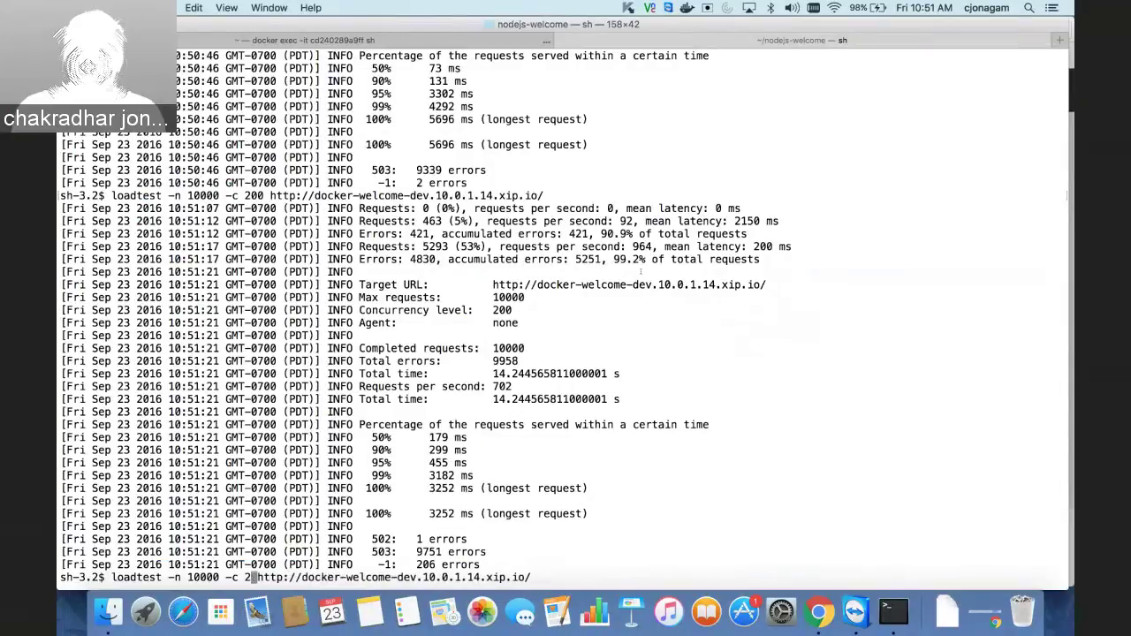
{"action": "type", "text": "300"}
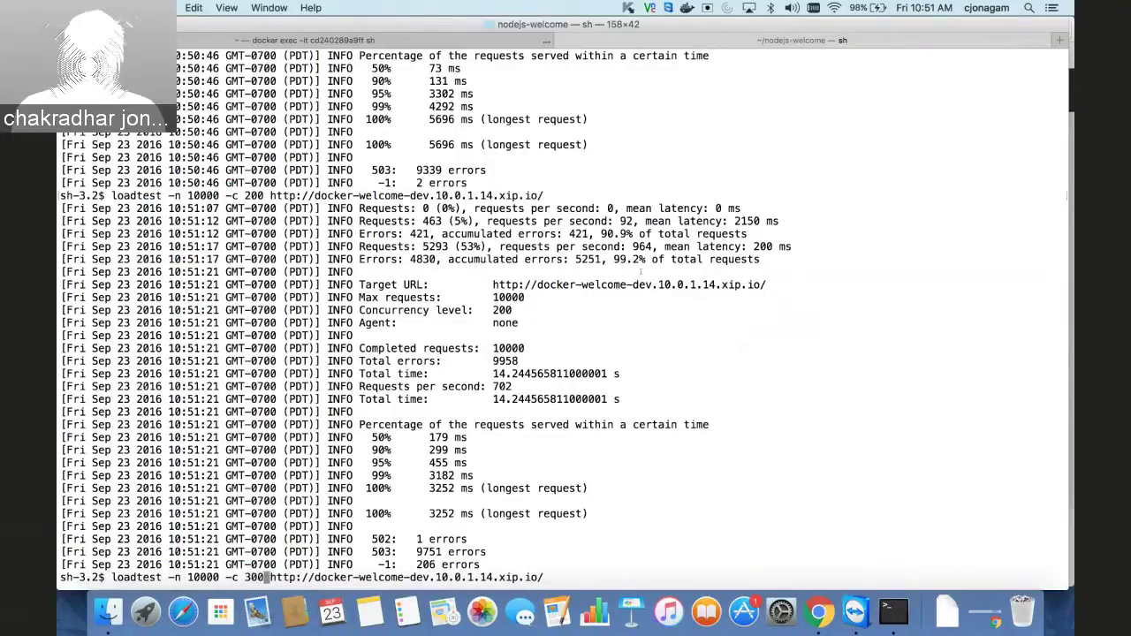
{"action": "key", "text": "Return"}
- Watch the console overview and test results until docker-welcome scales to 4 pods
{"action": "key", "text": "super+Tab"}
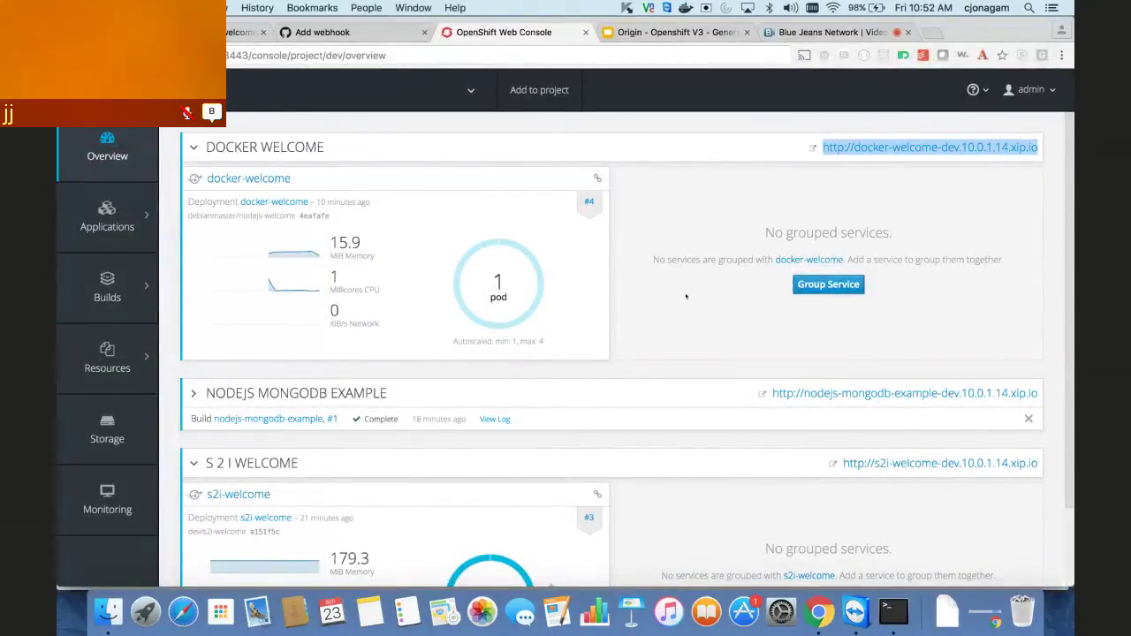
{"action": "scroll", "coordinate": [671, 309], "scroll_direction": "down", "scroll_amount": 2}
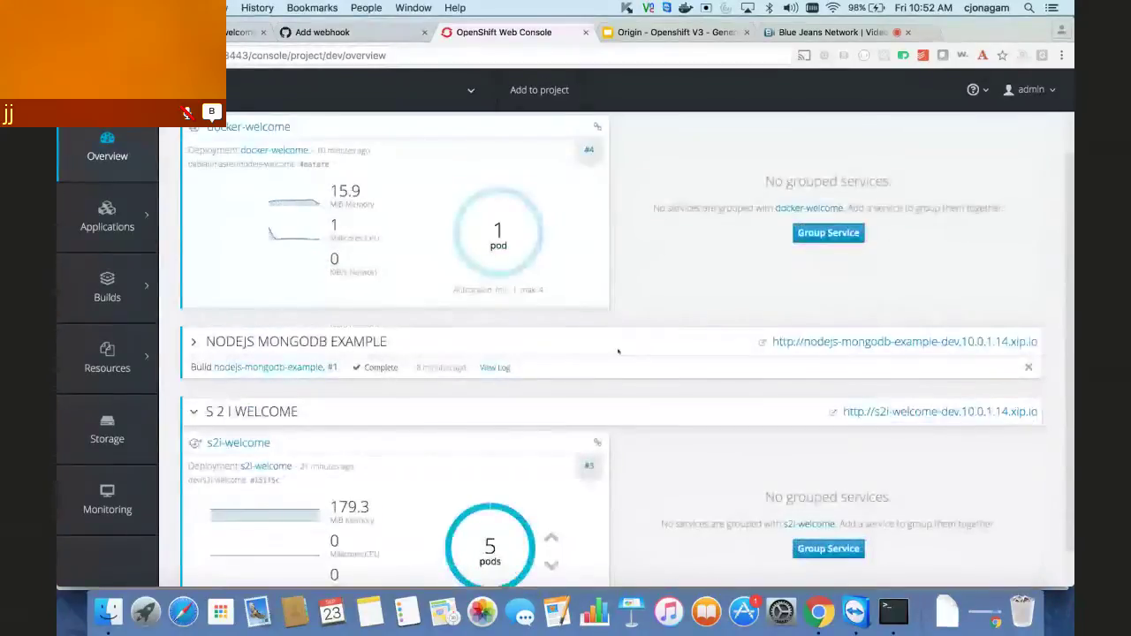
{"action": "scroll", "coordinate": [636, 335], "scroll_direction": "up", "scroll_amount": 2}
{"action": "scroll", "coordinate": [617, 351], "scroll_direction": "up", "scroll_amount": 1}
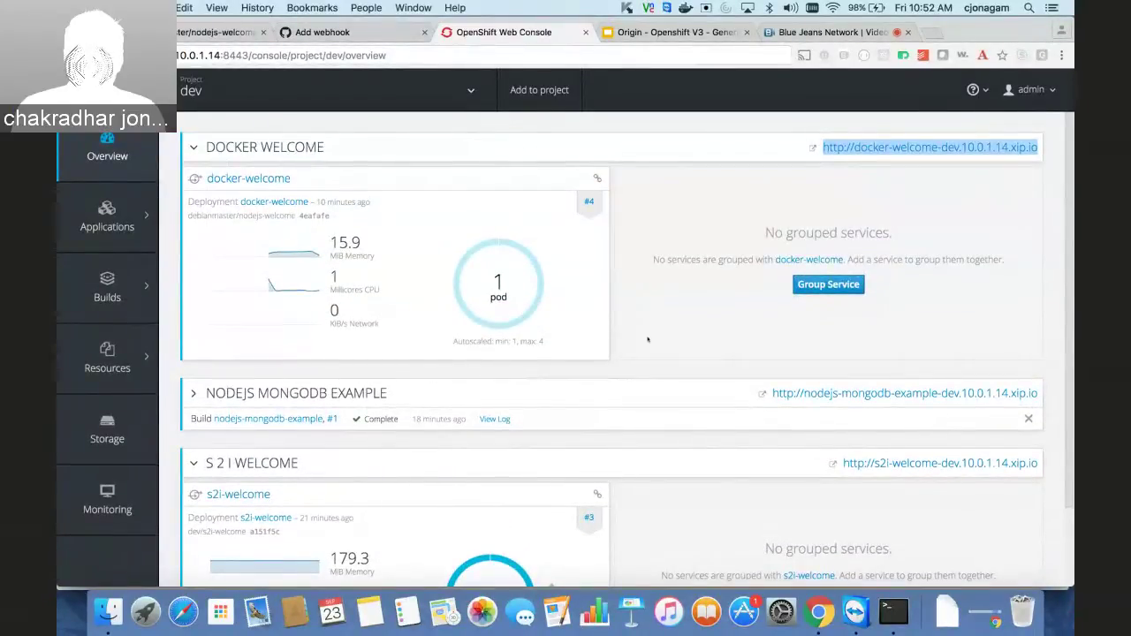
{"action": "key", "text": "super+Tab"}
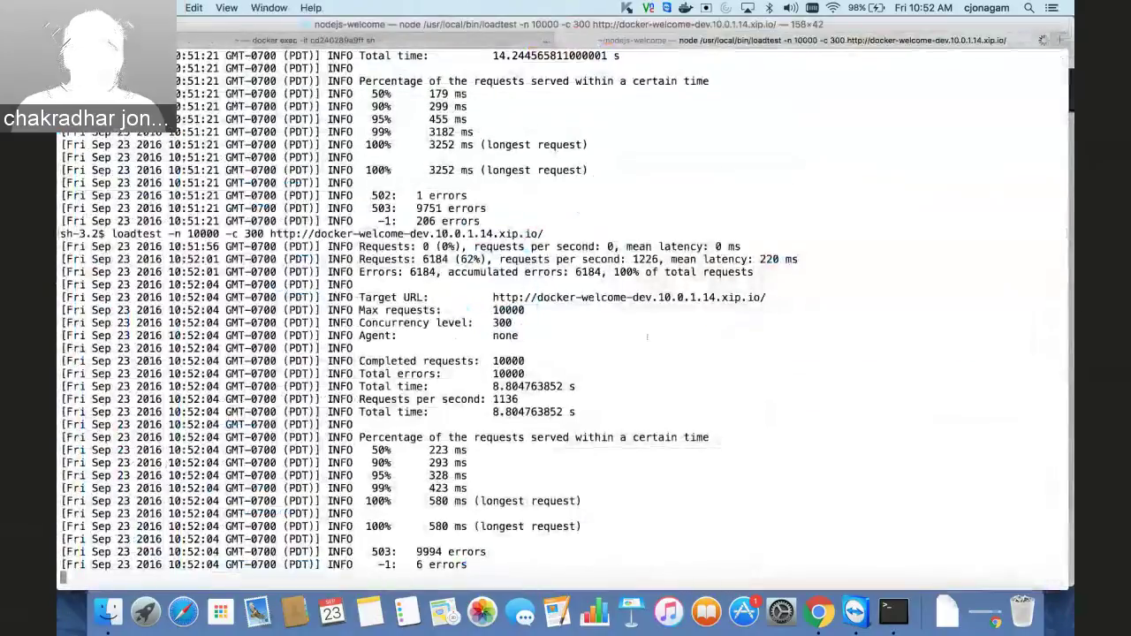
{"action": "key", "text": "super+Tab"}
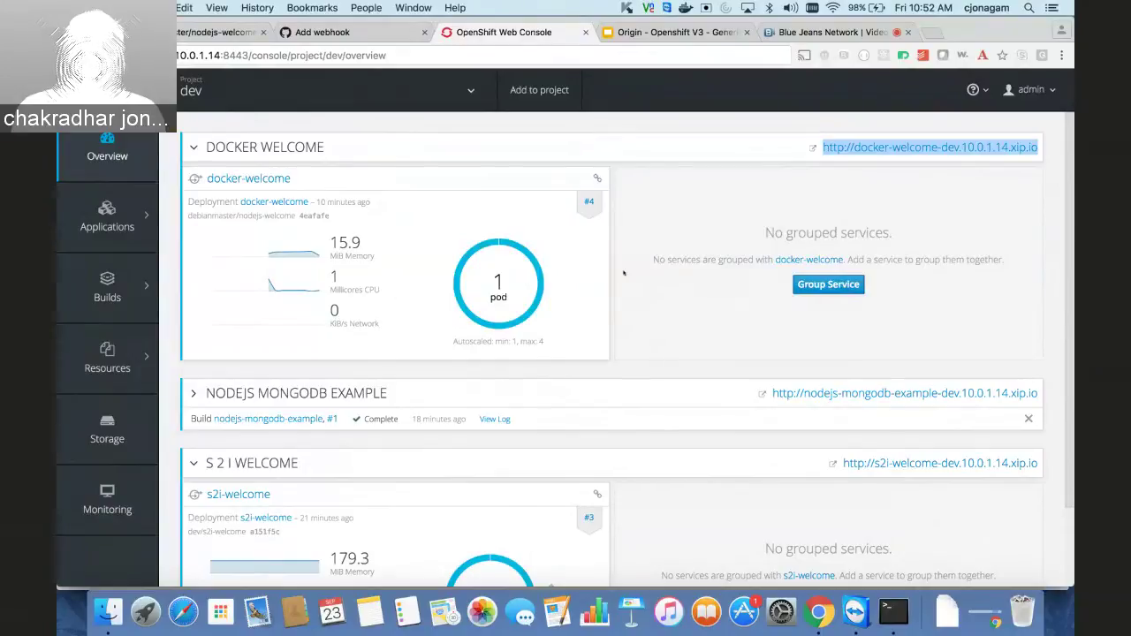
- Confirm docker-welcome at 4 pods and s2i-welcome at 5, then open the Blue Jeans chat
{"action": "mouse_move", "coordinate": [107, 216]}
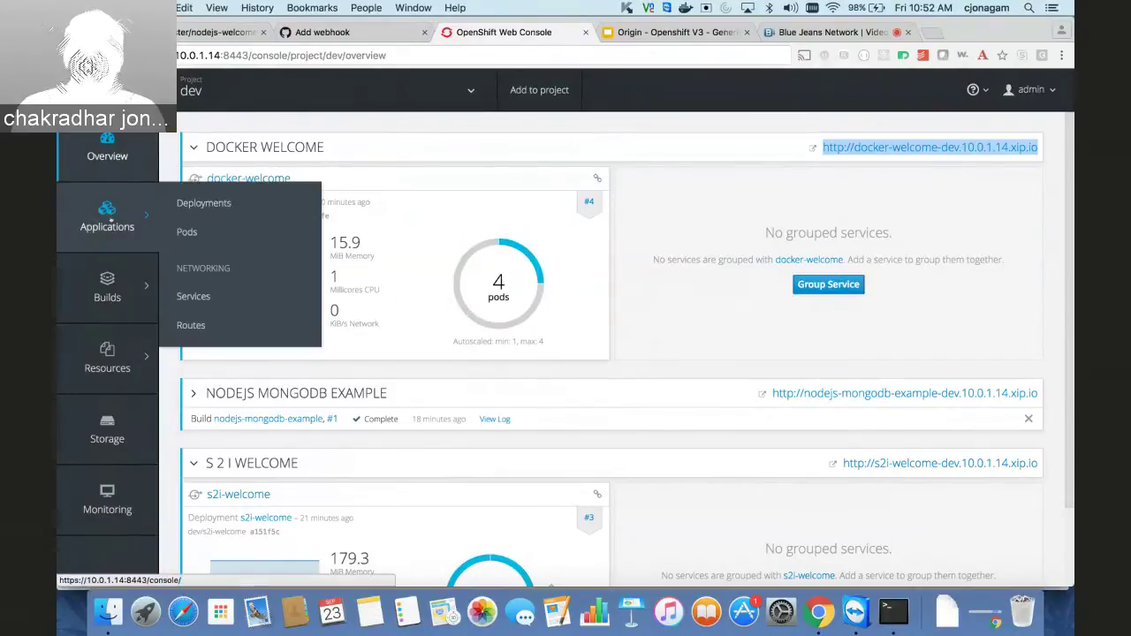
{"action": "left_click", "coordinate": [236, 209]}
{"action": "left_click", "coordinate": [107, 150]}
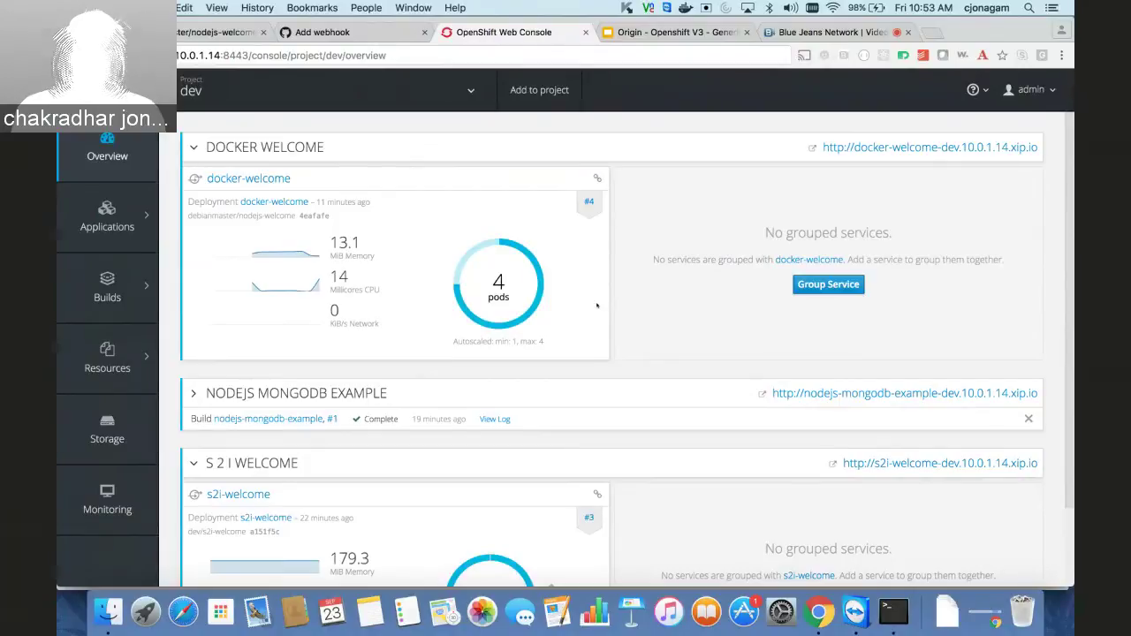
{"action": "scroll", "coordinate": [590, 305], "scroll_direction": "down", "scroll_amount": 2}
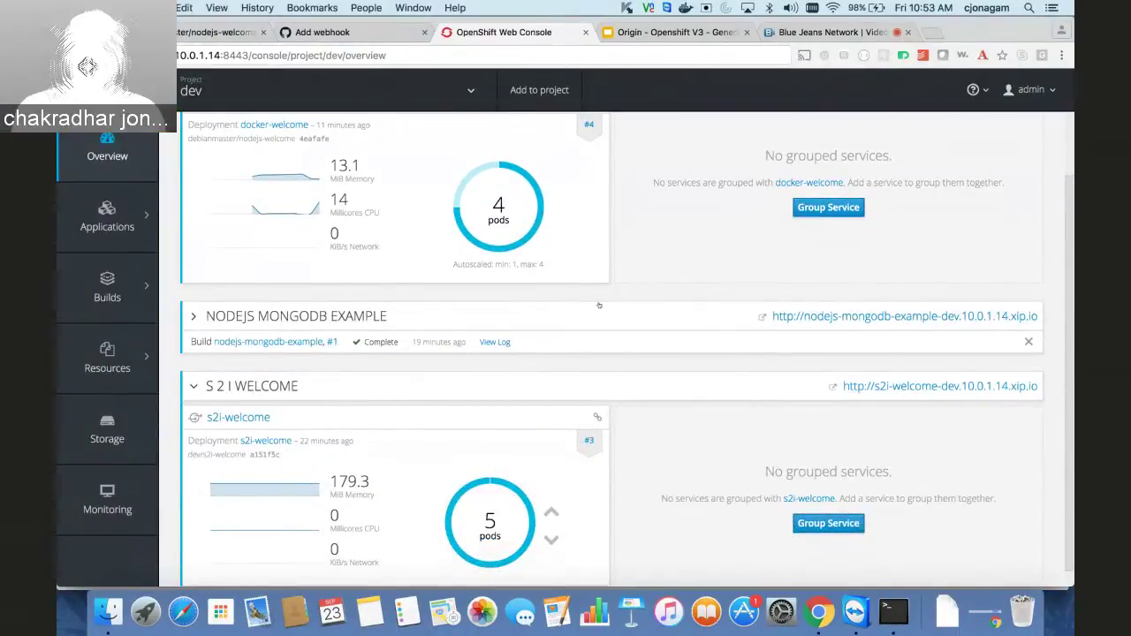
{"action": "scroll", "coordinate": [598, 305], "scroll_direction": "down", "scroll_amount": 1}
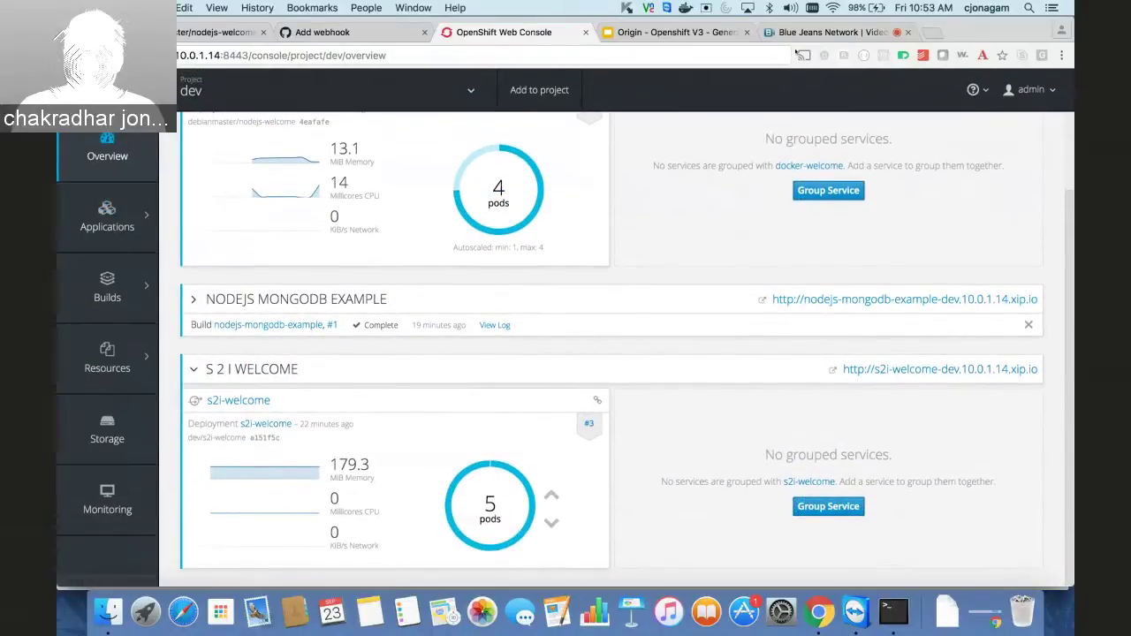
{"action": "left_click", "coordinate": [826, 32]}
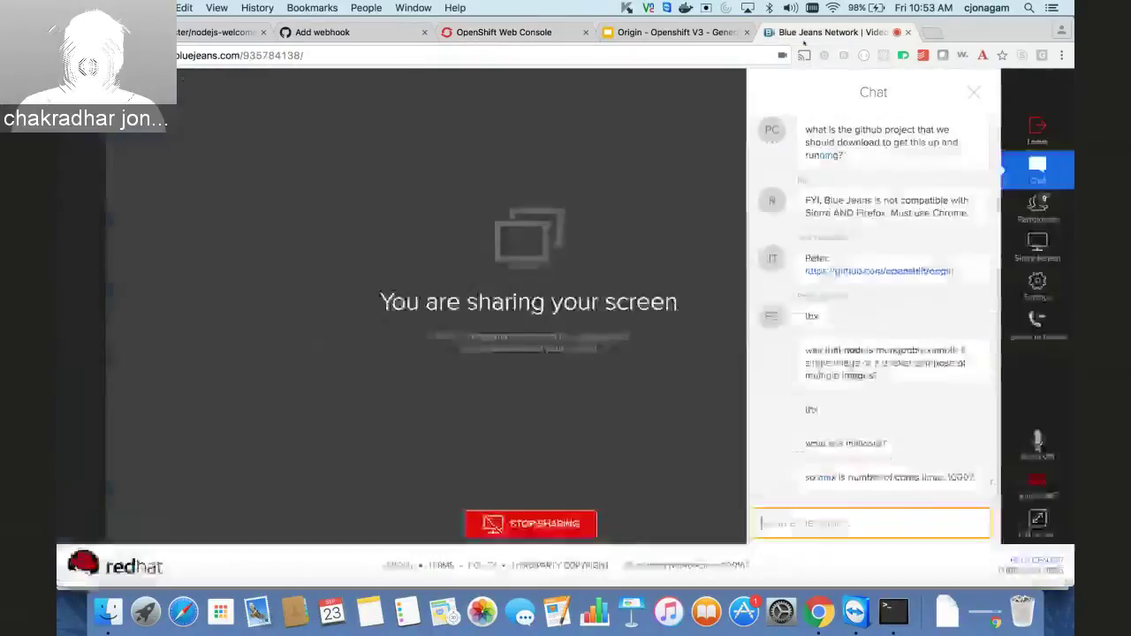
- Show slide 6, Deployments in Openshift, highlight A/B Deployments, then return to the console overview
{"action": "left_click", "coordinate": [651, 32]}
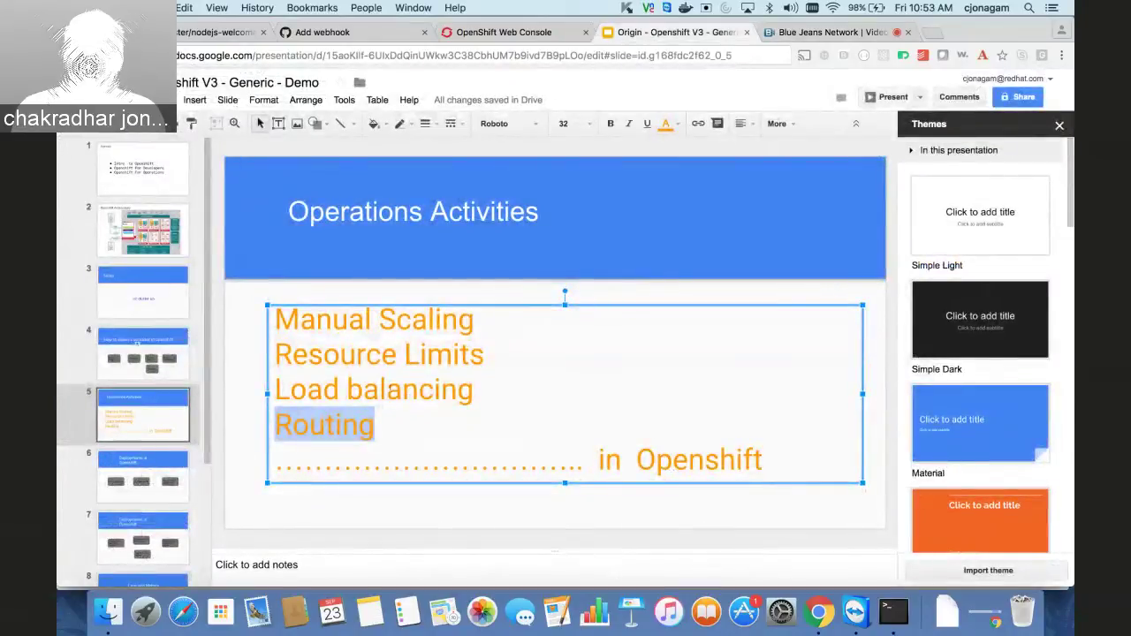
{"action": "left_click", "coordinate": [387, 388]}
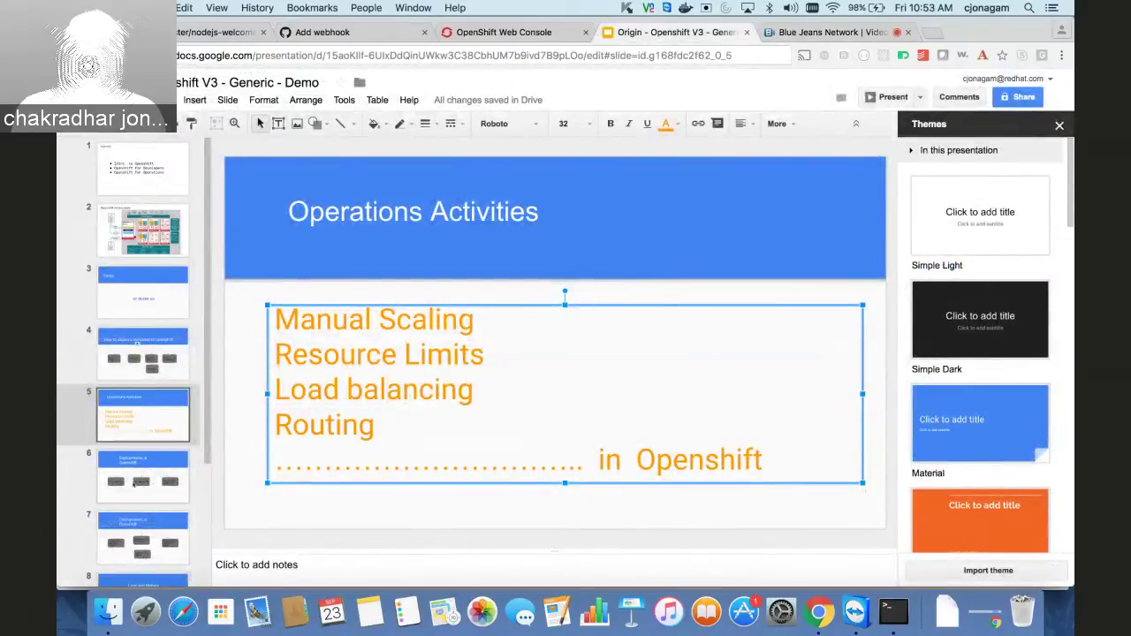
{"action": "left_click", "coordinate": [135, 483]}
{"action": "double_click", "coordinate": [366, 382]}
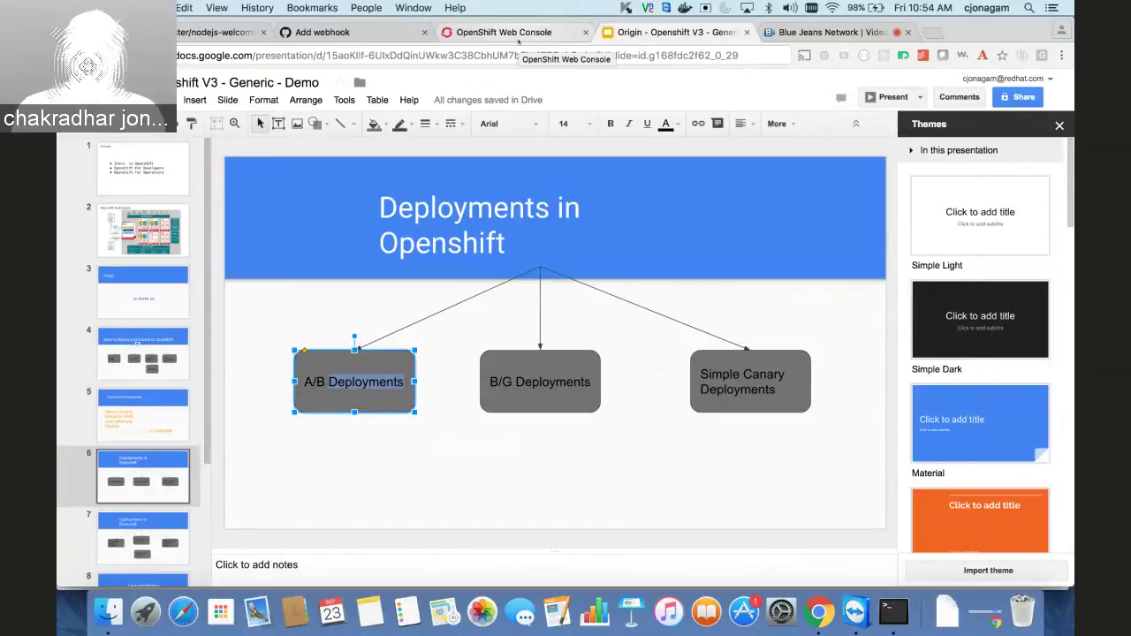
{"action": "left_click", "coordinate": [519, 36]}
{"action": "scroll", "coordinate": [299, 164], "scroll_direction": "up", "scroll_amount": 3}
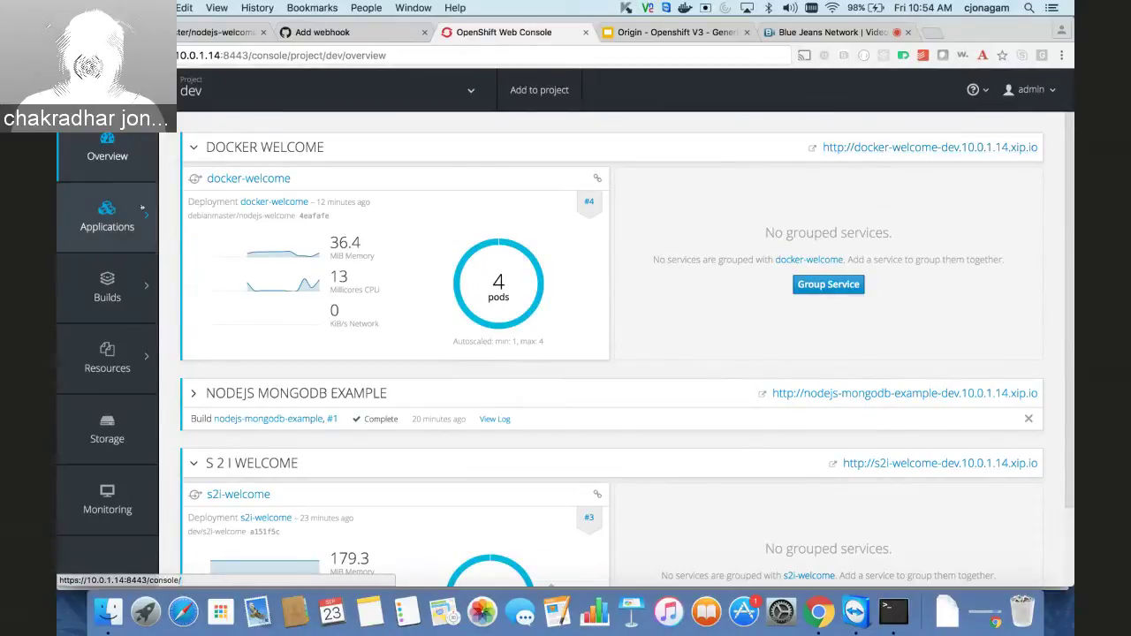
- Open the docker-welcome route's YAML editor from Applications > Routes
{"action": "mouse_move", "coordinate": [107, 219]}
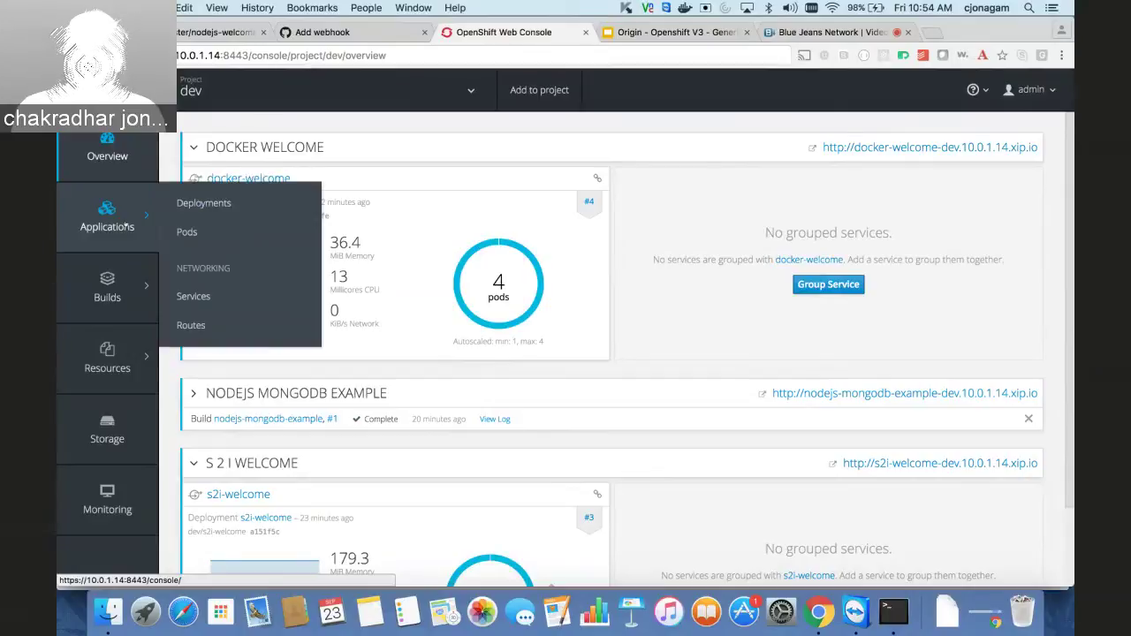
{"action": "left_click", "coordinate": [227, 334]}
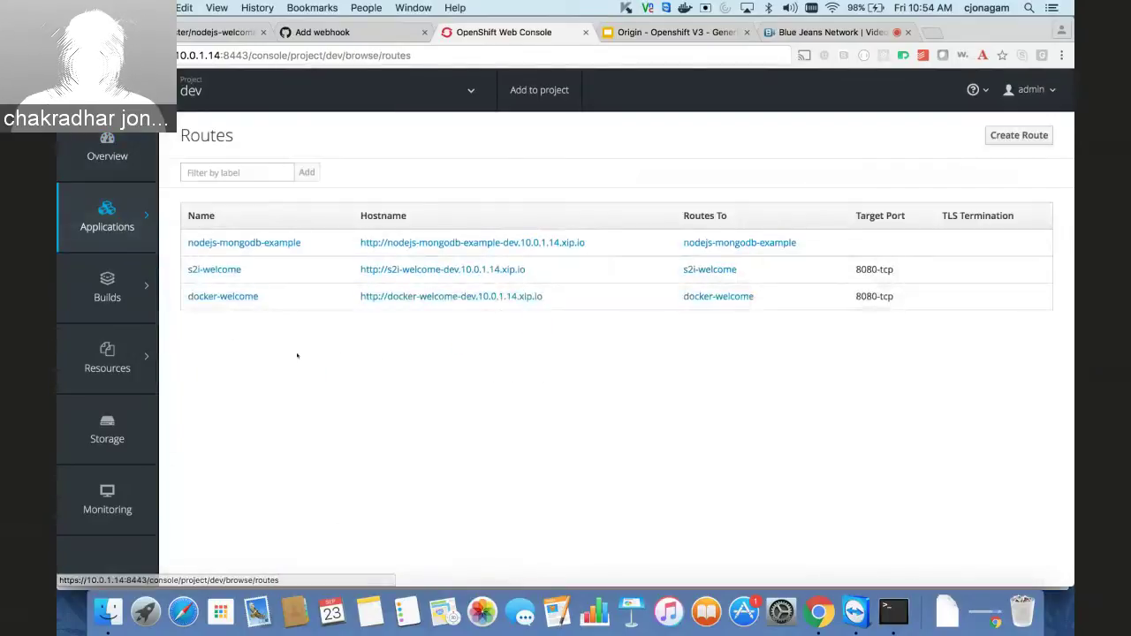
{"action": "left_click", "coordinate": [243, 298]}
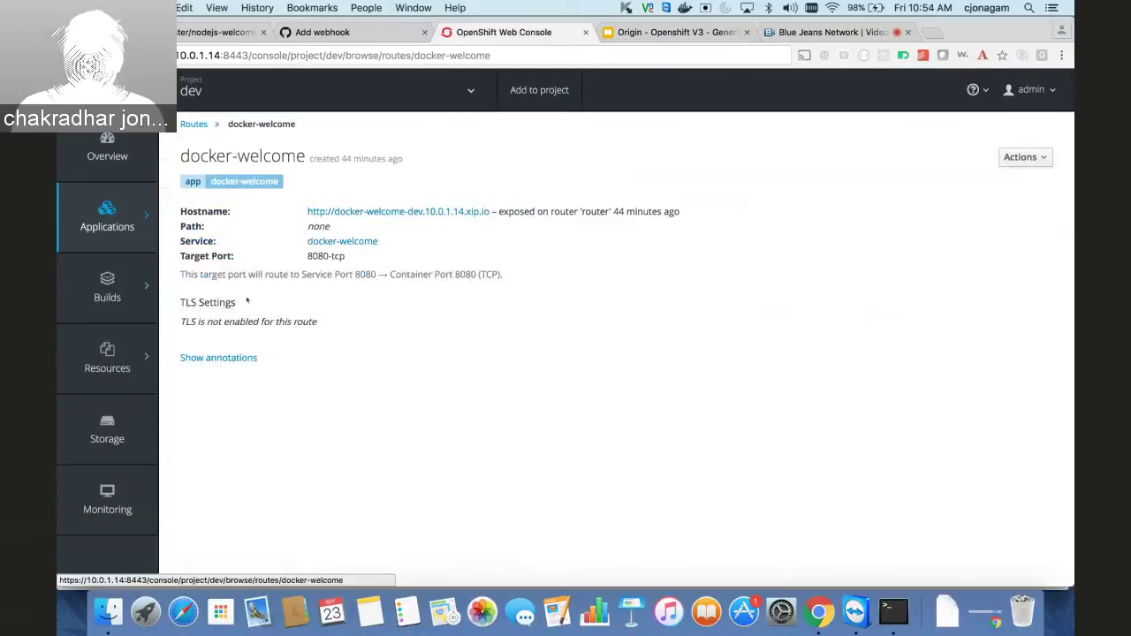
{"action": "left_click", "coordinate": [1028, 158]}
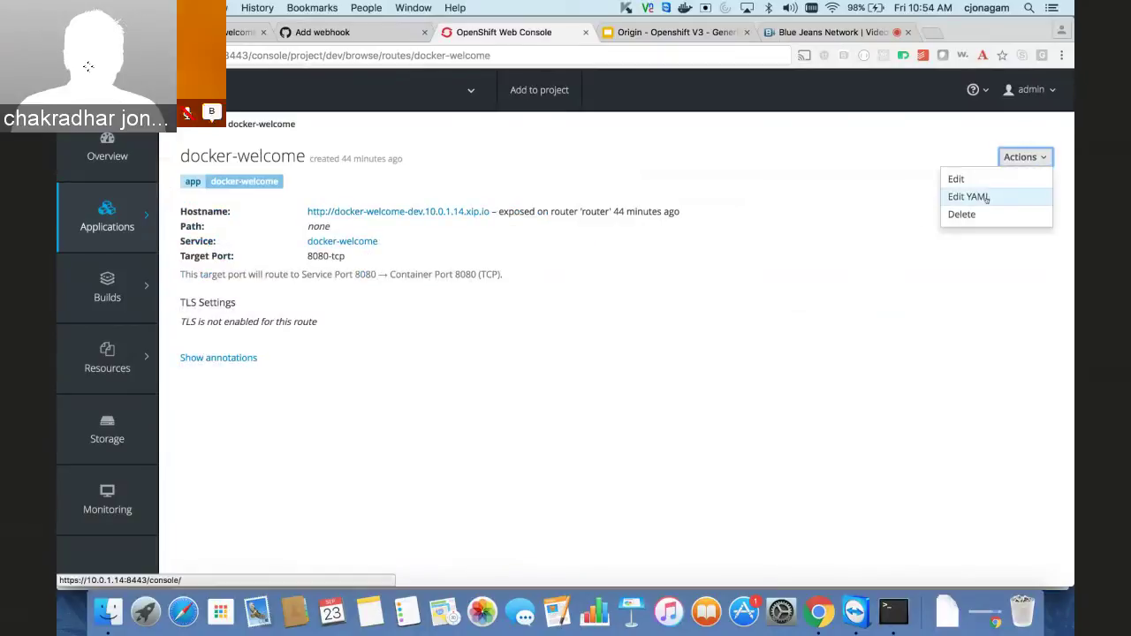
{"action": "left_click", "coordinate": [970, 197]}
- Change the line 18 service name to docker-welcome-new, then cancel the edit without saving
{"action": "scroll", "coordinate": [635, 374], "scroll_direction": "down", "scroll_amount": 2}
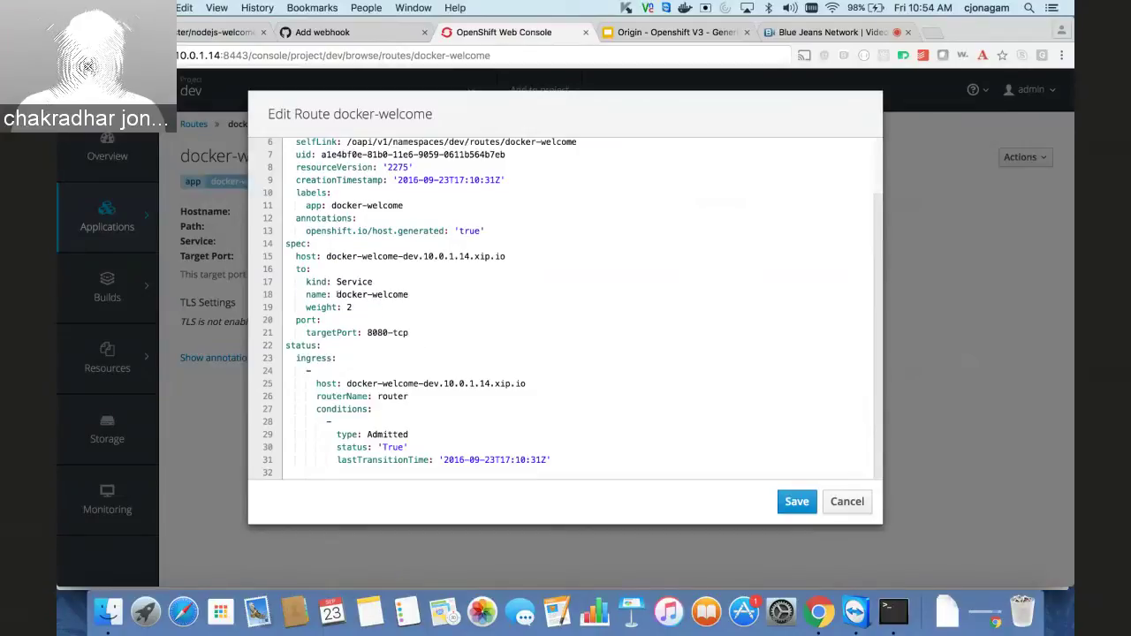
{"action": "left_click_drag", "start_coordinate": [336, 295], "coordinate": [411, 295]}
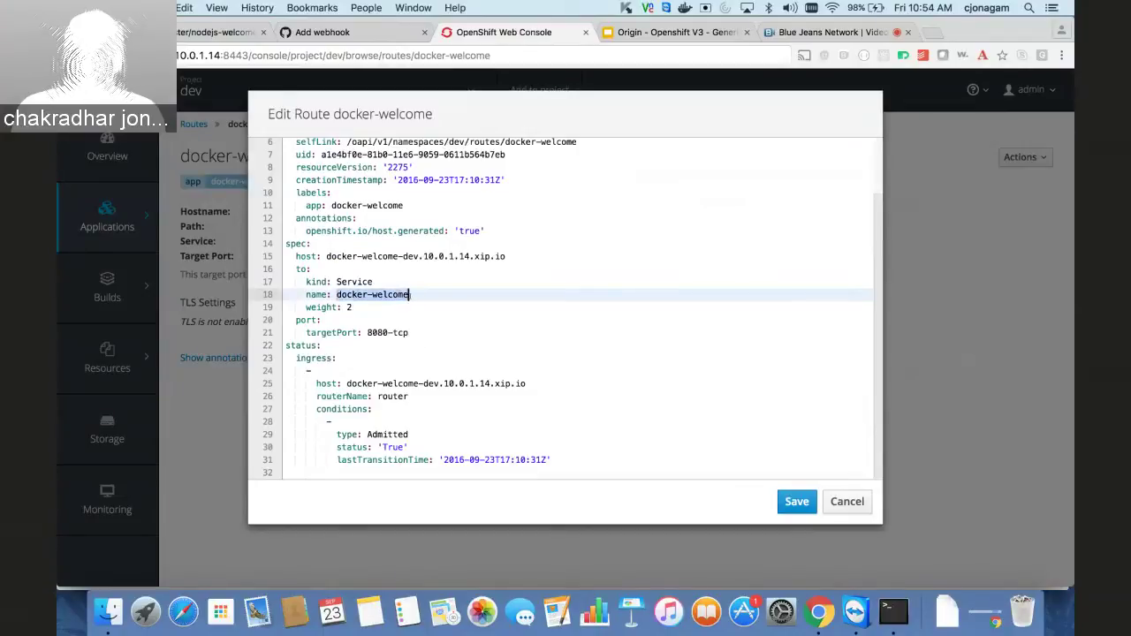
{"action": "left_click", "coordinate": [412, 295]}
{"action": "type", "text": "-"}
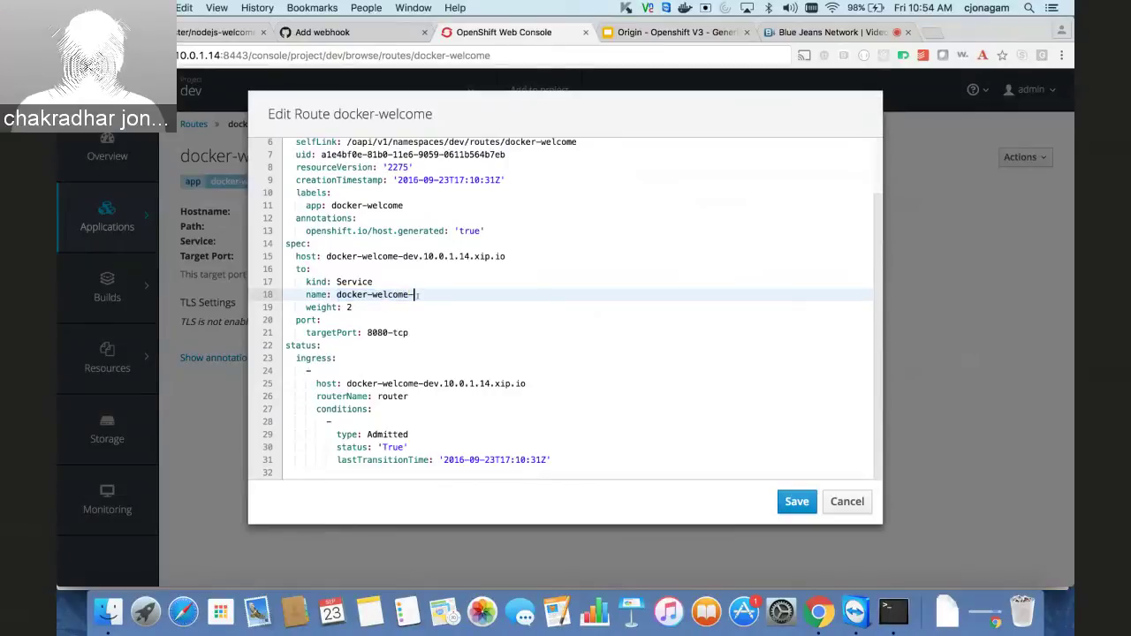
{"action": "type", "text": "new"}
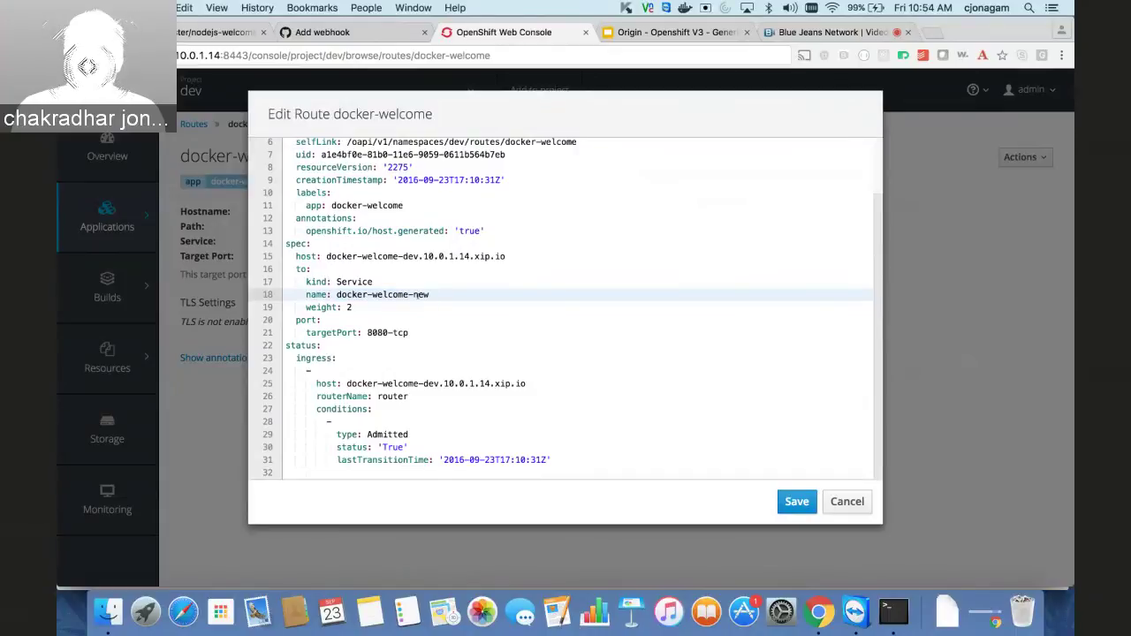
{"action": "left_click", "coordinate": [846, 502]}
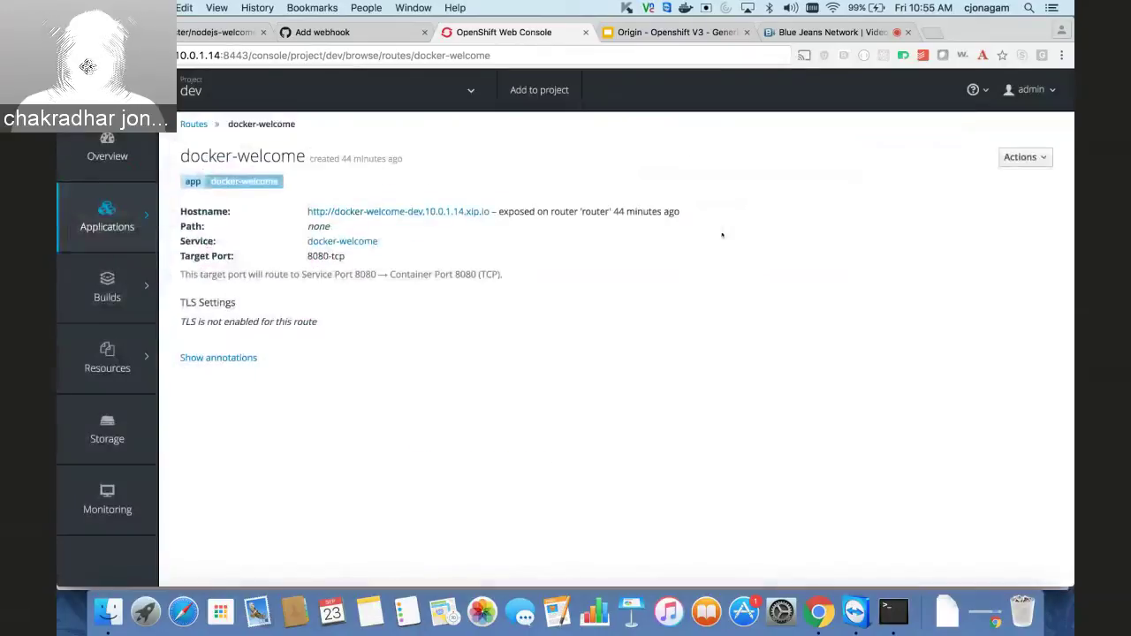
- Highlight the B/G Deployments and Simple Canary Deployments texts on the Deployments slide
{"action": "left_click", "coordinate": [667, 32]}
{"action": "left_click", "coordinate": [550, 381]}
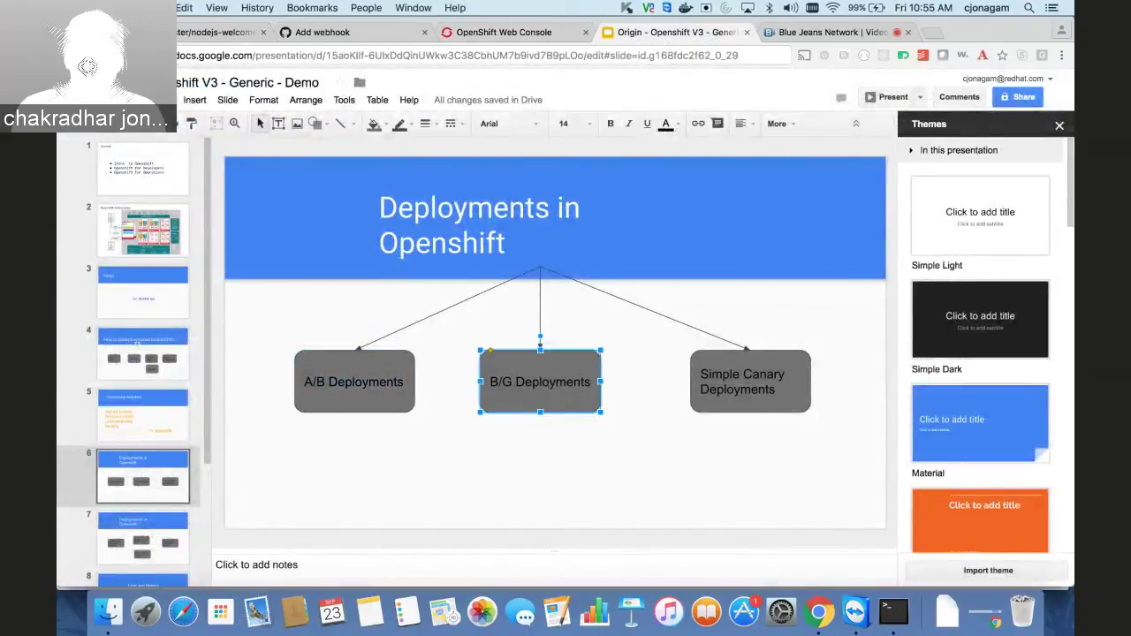
{"action": "double_click", "coordinate": [549, 381]}
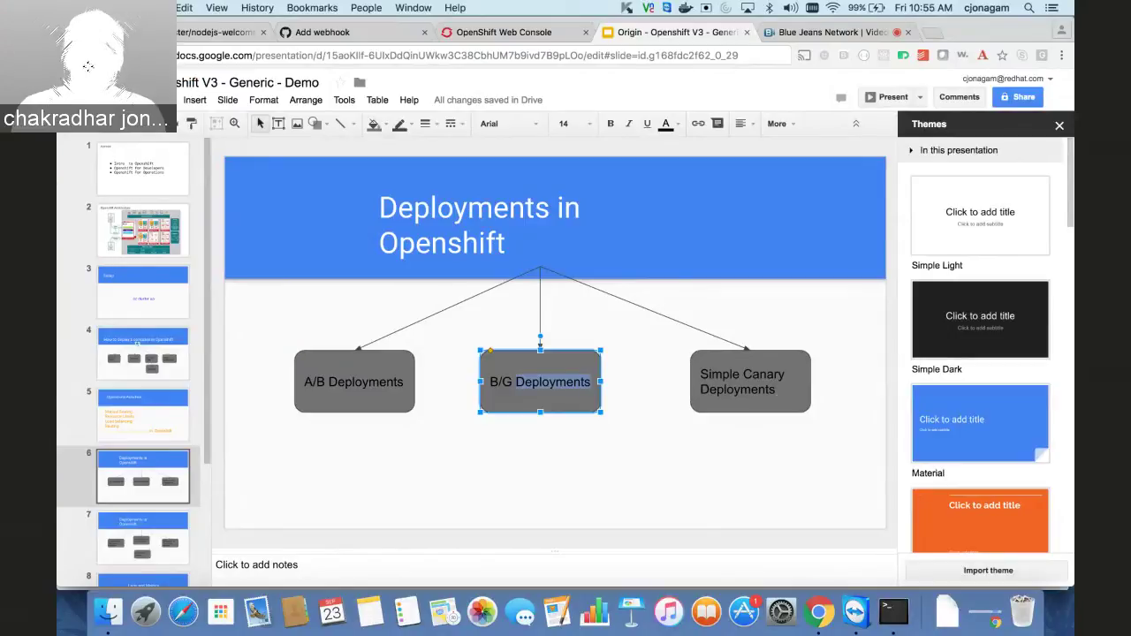
{"action": "left_click", "coordinate": [742, 382]}
{"action": "double_click", "coordinate": [738, 390]}
{"action": "triple_click", "coordinate": [761, 373]}
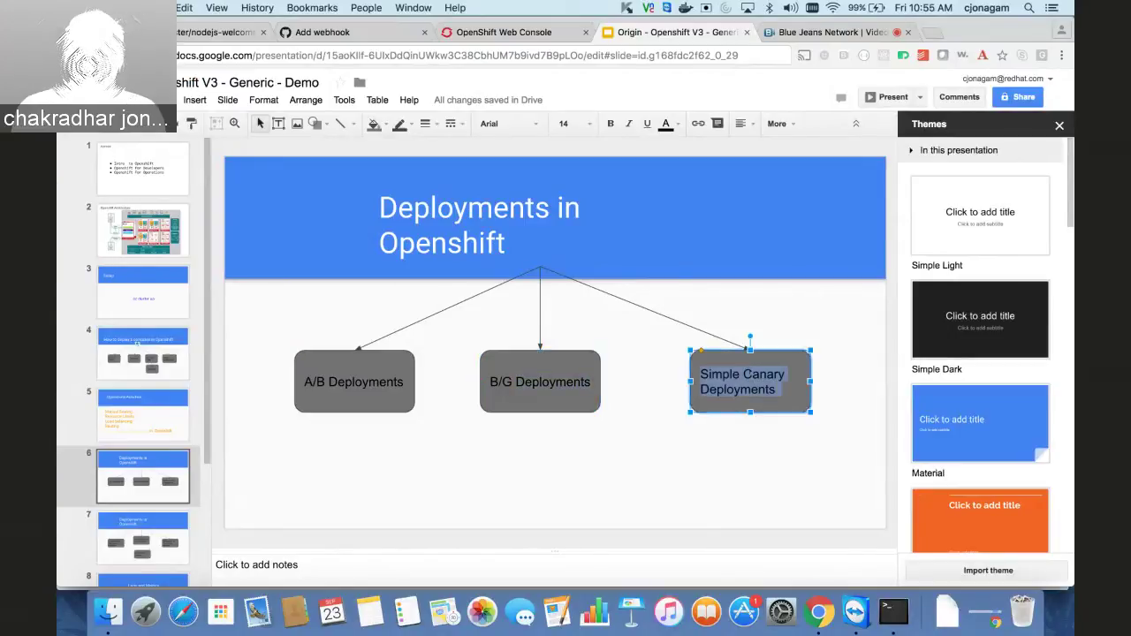